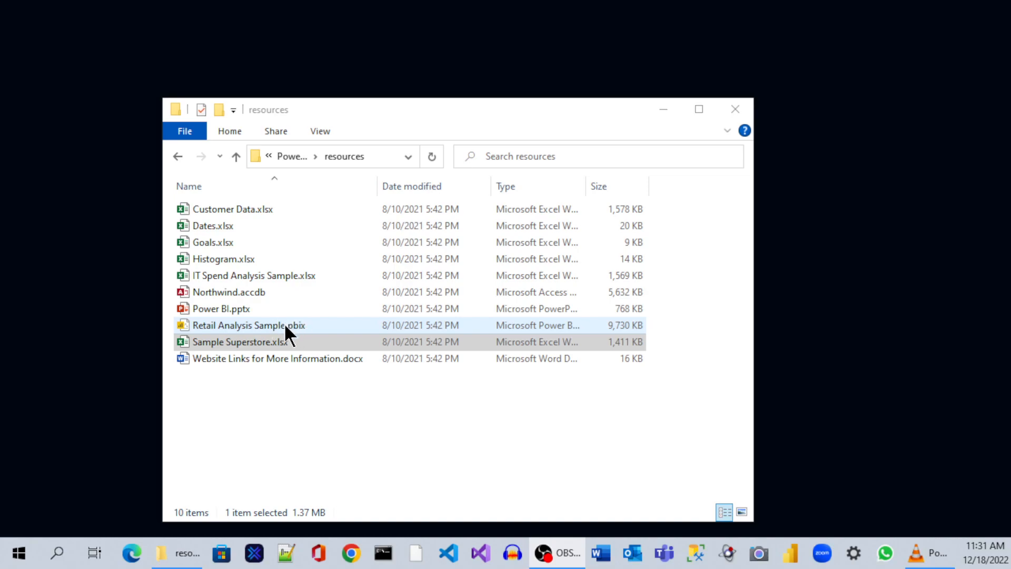
Open Retail Analysis Sample.pbix from the resources folder in Power BI Desktop and maximize its window
{"action": "double_click", "coordinate": [285, 325]}
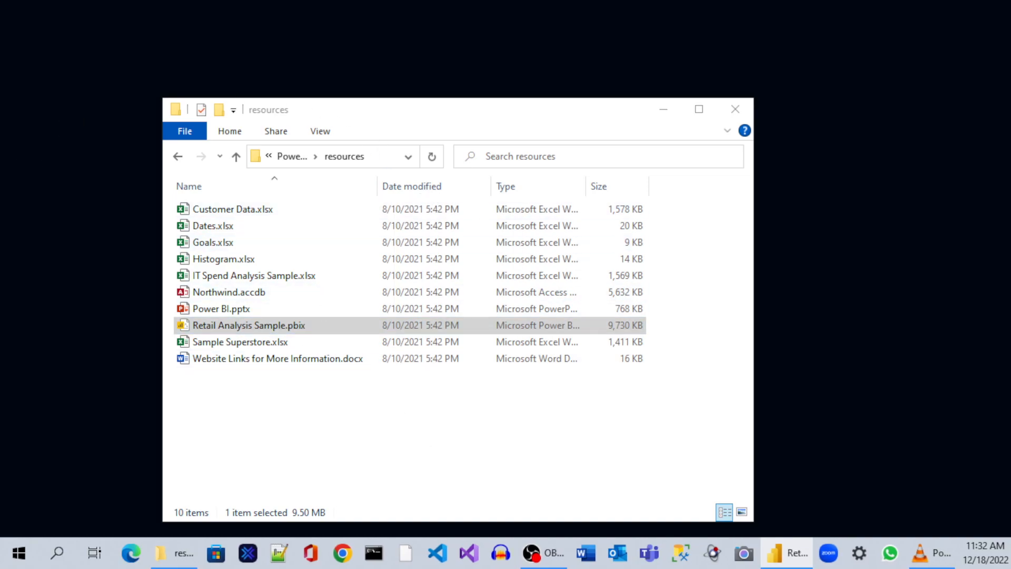
{"action": "left_click_drag", "start_coordinate": [0, 61], "coordinate": [474, 53]}
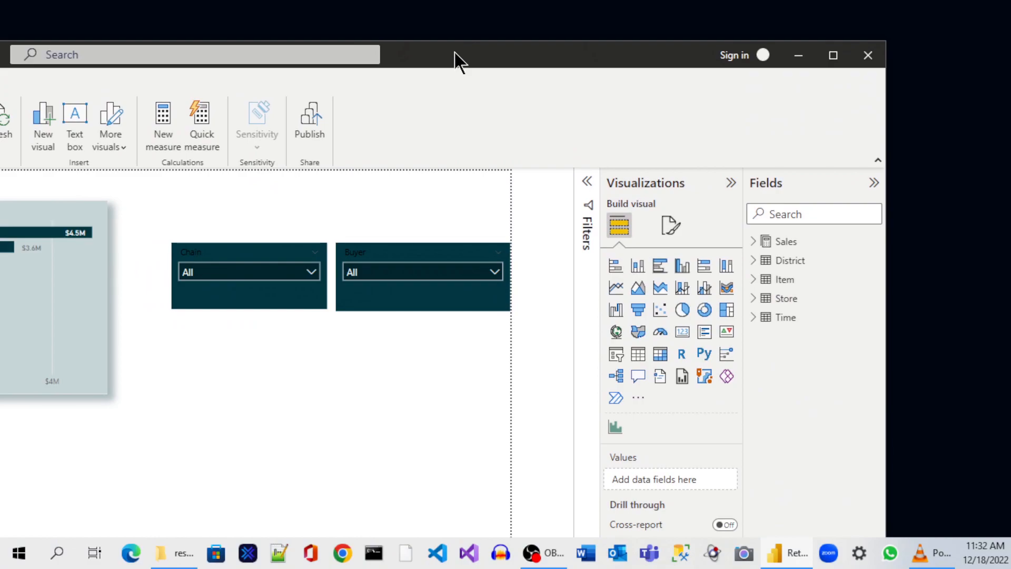
{"action": "double_click", "coordinate": [454, 52]}
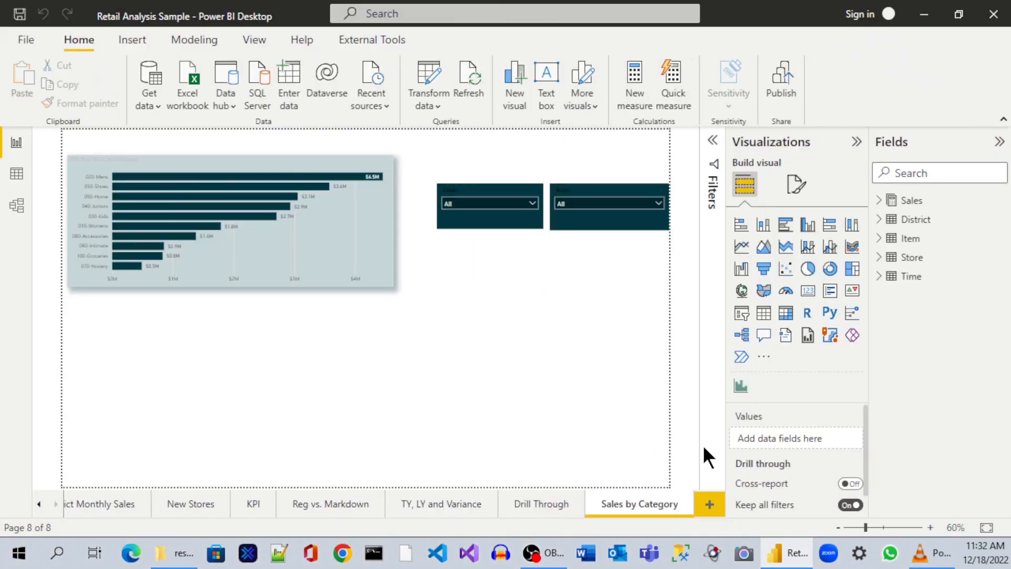
{"action": "left_click", "coordinate": [39, 505]}
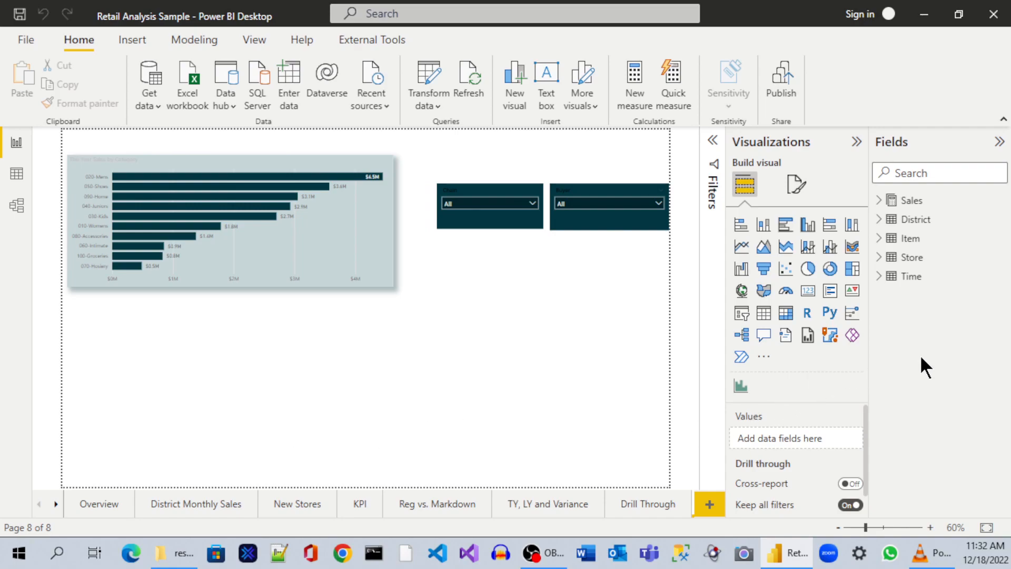
Examine the measures in the Sales table, including the formula of the Average Unit Price measure
{"action": "left_click", "coordinate": [889, 201]}
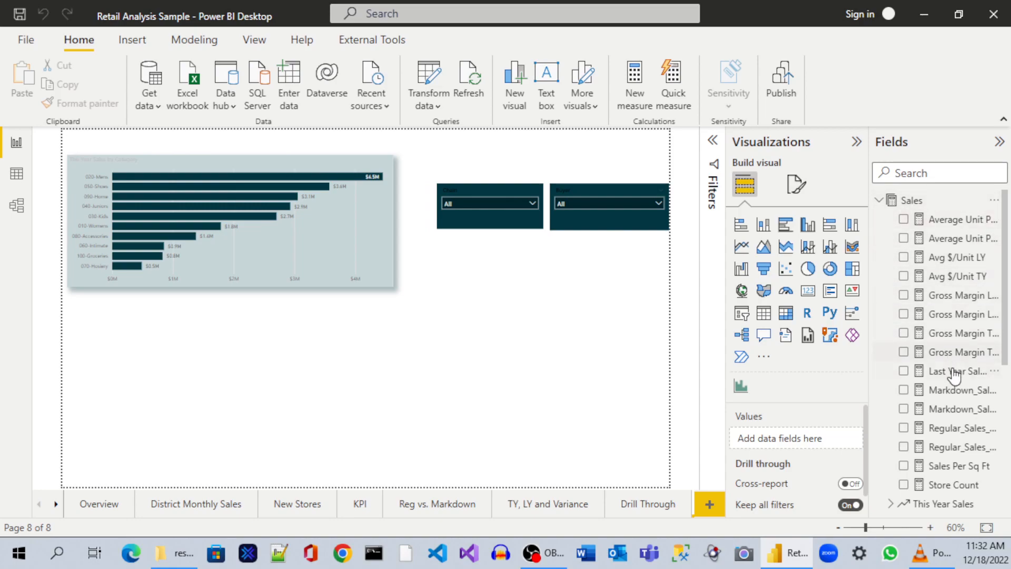
{"action": "left_click", "coordinate": [946, 227]}
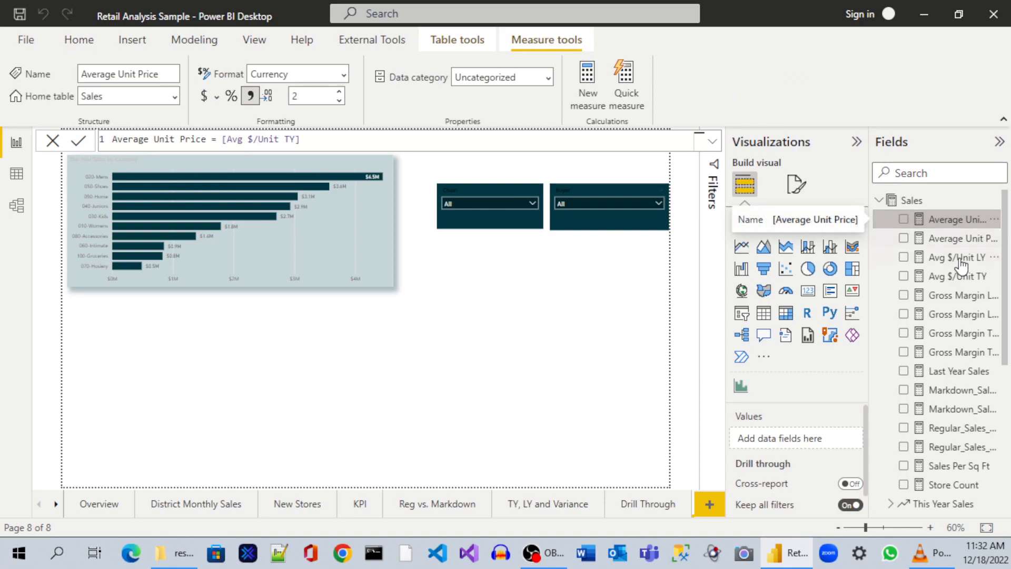
{"action": "scroll", "coordinate": [979, 337], "scroll_direction": "down", "scroll_amount": 5}
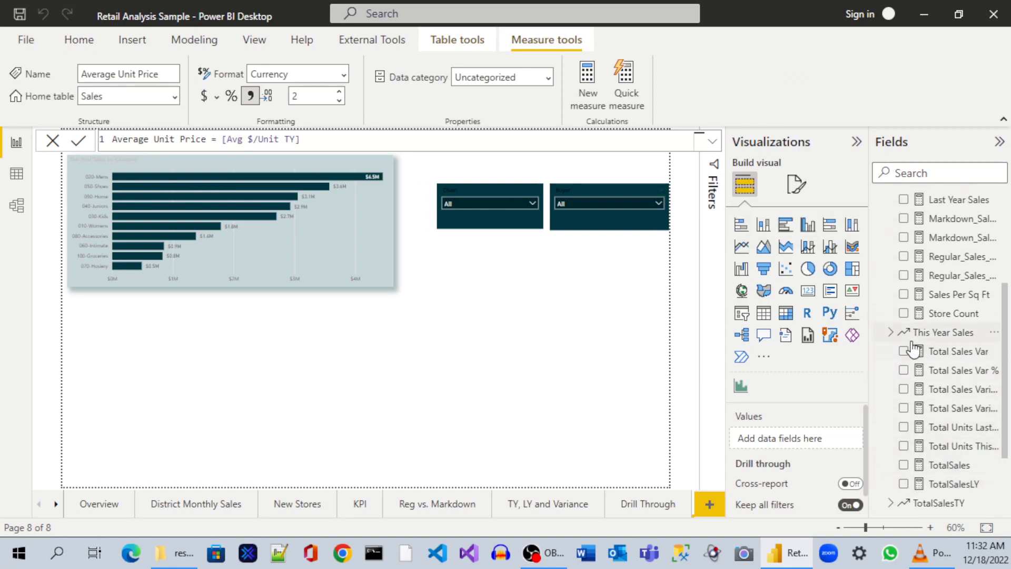
{"action": "scroll", "coordinate": [914, 342], "scroll_direction": "up", "scroll_amount": 5}
{"action": "left_click", "coordinate": [880, 202]}
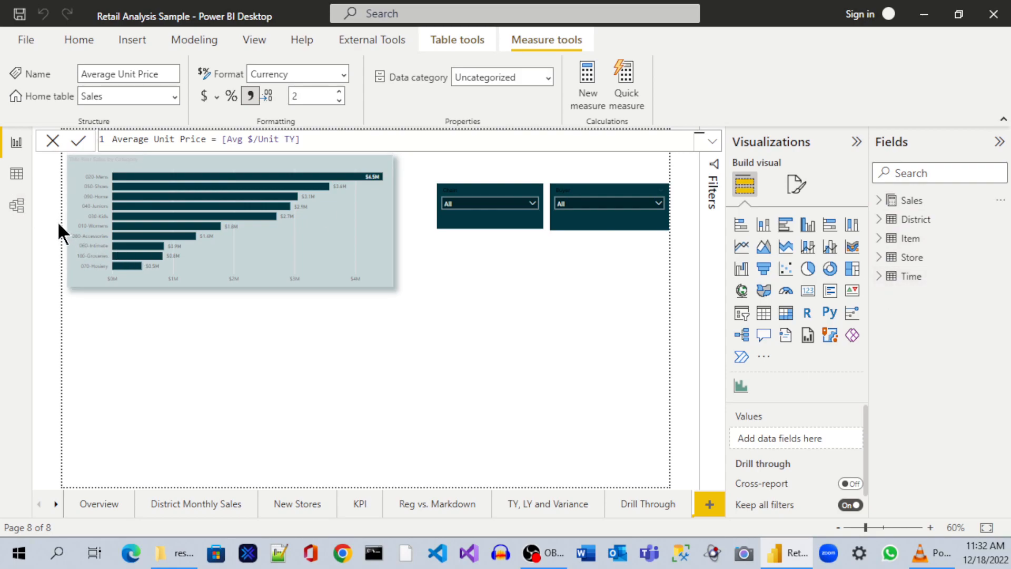
Show the data model diagram and collapse the Properties and Fields panes to give it more room
{"action": "left_click", "coordinate": [18, 209]}
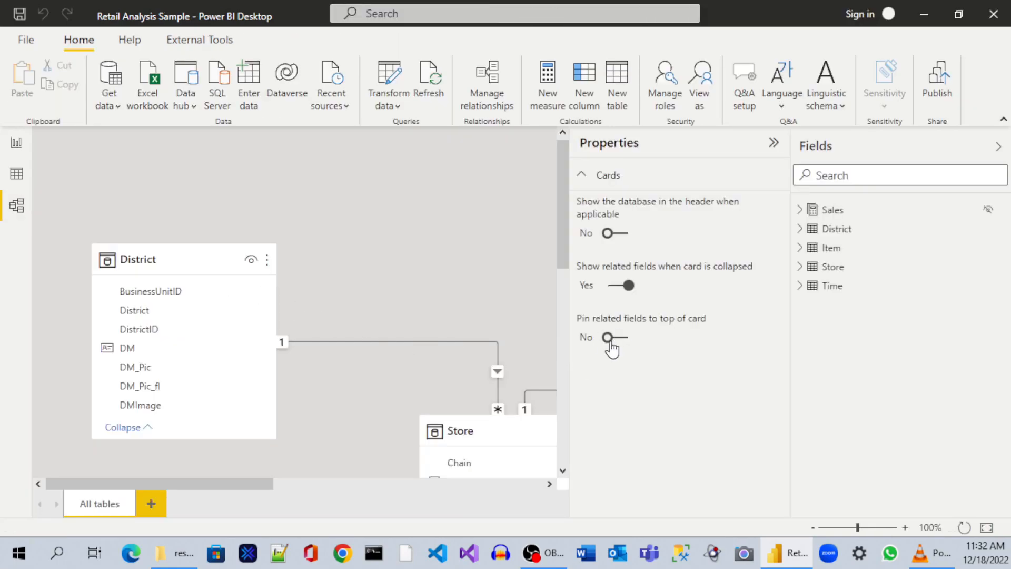
{"action": "left_click", "coordinate": [772, 143]}
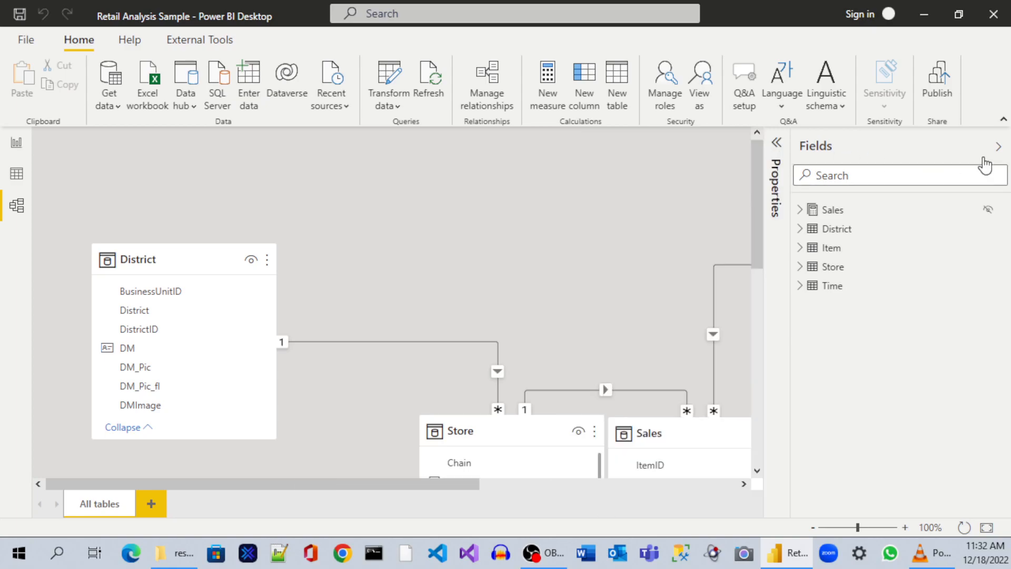
{"action": "left_click", "coordinate": [999, 147]}
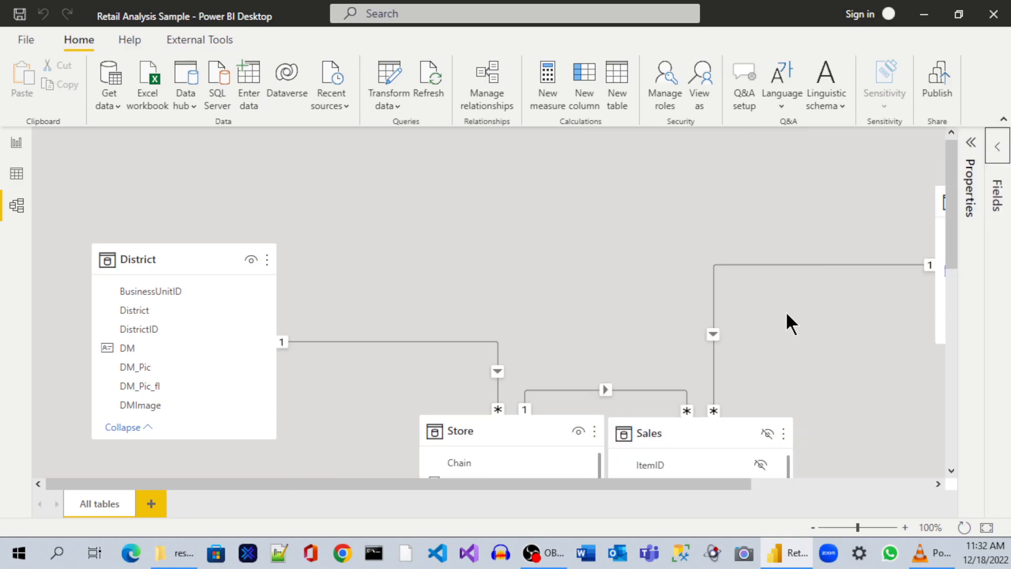
Reposition the Store and Sales tables in the model diagram so that they stand farther apart
{"action": "scroll", "coordinate": [774, 316], "scroll_direction": "down", "scroll_amount": 4}
{"action": "scroll", "coordinate": [586, 288], "scroll_direction": "up", "scroll_amount": 1}
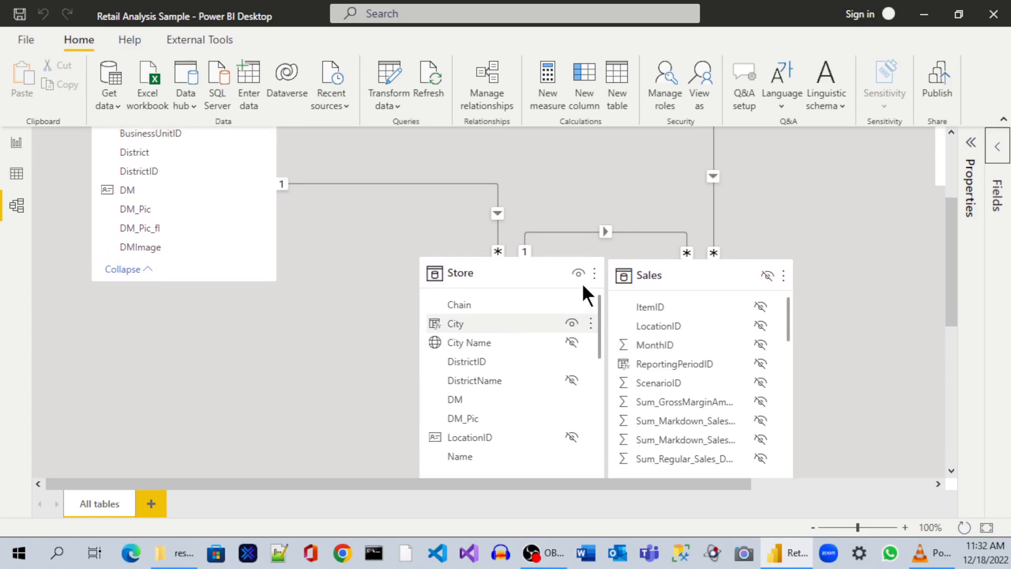
{"action": "left_click_drag", "start_coordinate": [526, 270], "coordinate": [470, 230]}
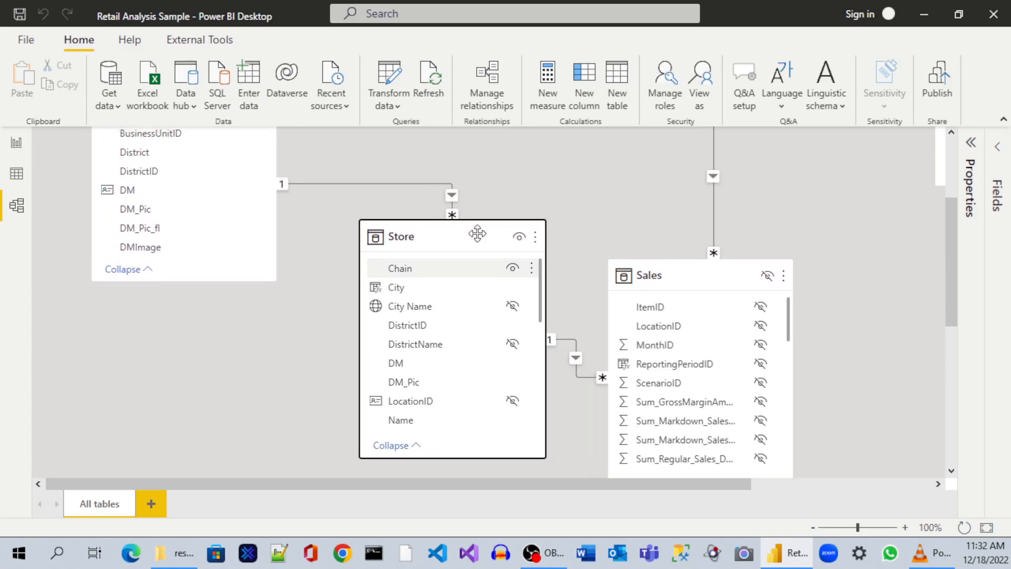
{"action": "left_click_drag", "start_coordinate": [683, 274], "coordinate": [703, 217]}
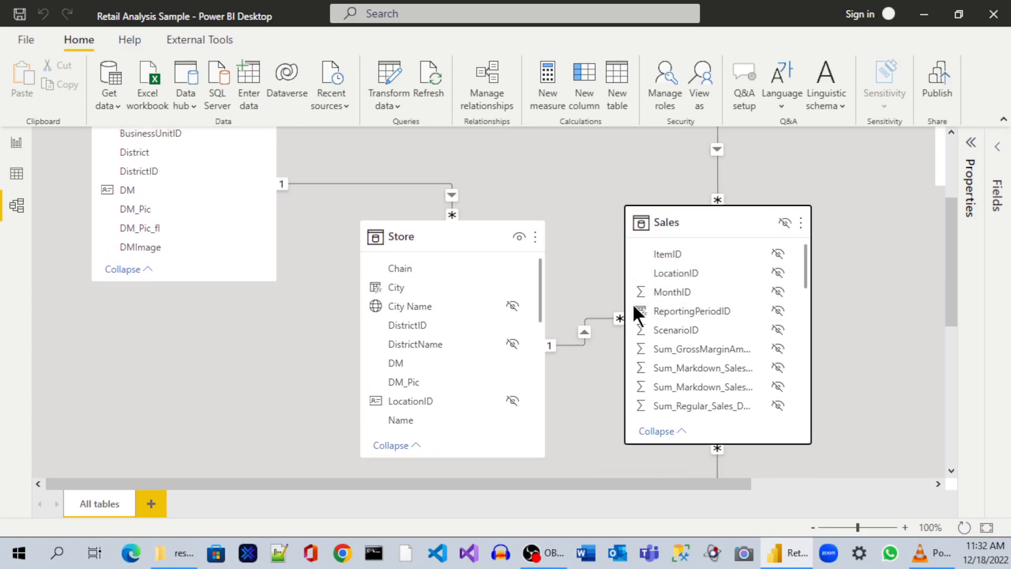
Examine the relationships linking the Sales table to Store, Item and Time, and Store to District, in the model diagram
{"action": "scroll", "coordinate": [632, 301], "scroll_direction": "up", "scroll_amount": 2}
{"action": "scroll", "coordinate": [431, 270], "scroll_direction": "down", "scroll_amount": 2}
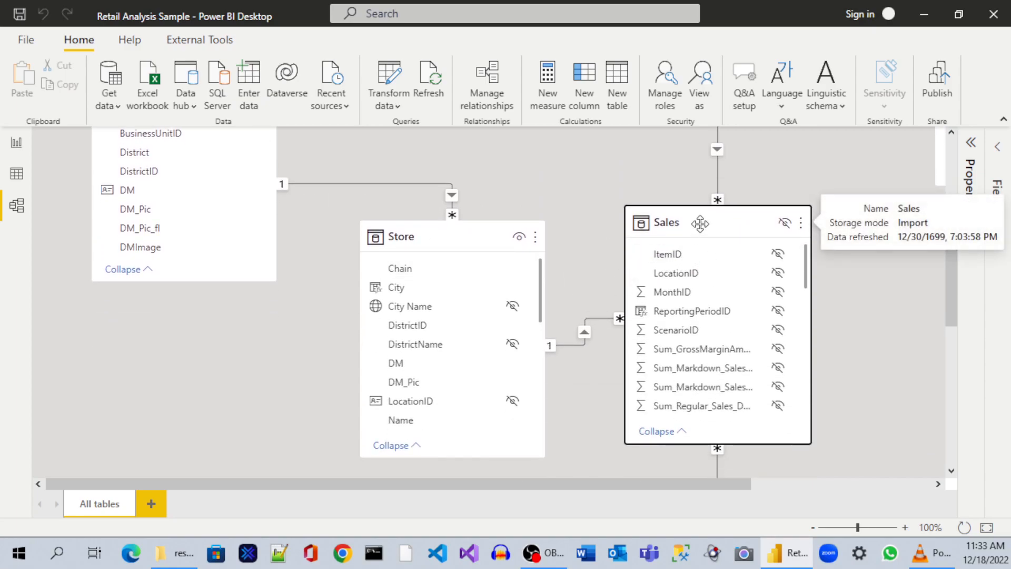
{"action": "scroll", "coordinate": [700, 226], "scroll_direction": "down", "scroll_amount": 5}
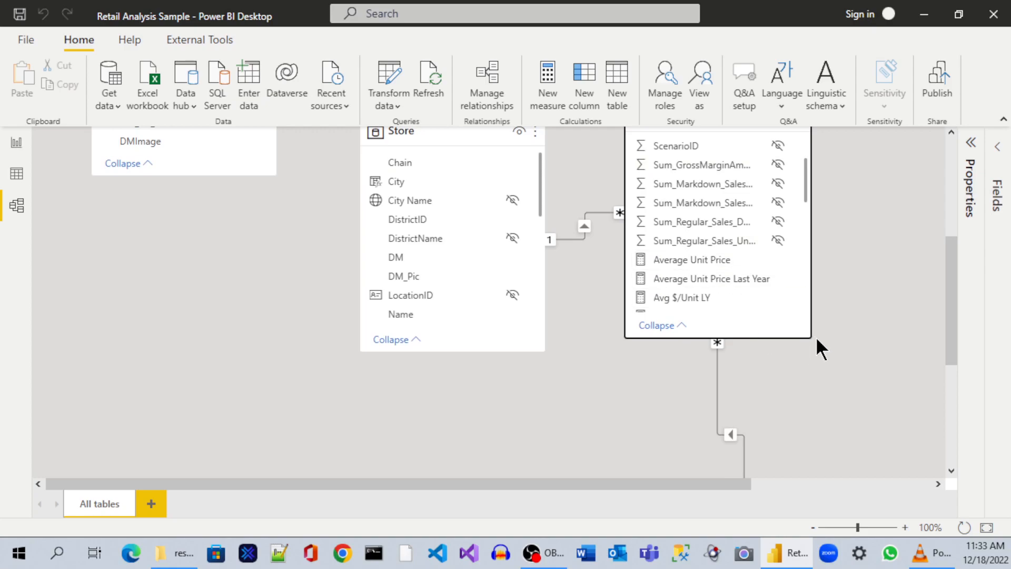
{"action": "scroll", "coordinate": [816, 340], "scroll_direction": "up", "scroll_amount": 5}
{"action": "left_click_drag", "start_coordinate": [726, 485], "coordinate": [806, 487]}
{"action": "scroll", "coordinate": [814, 420], "scroll_direction": "down", "scroll_amount": 9}
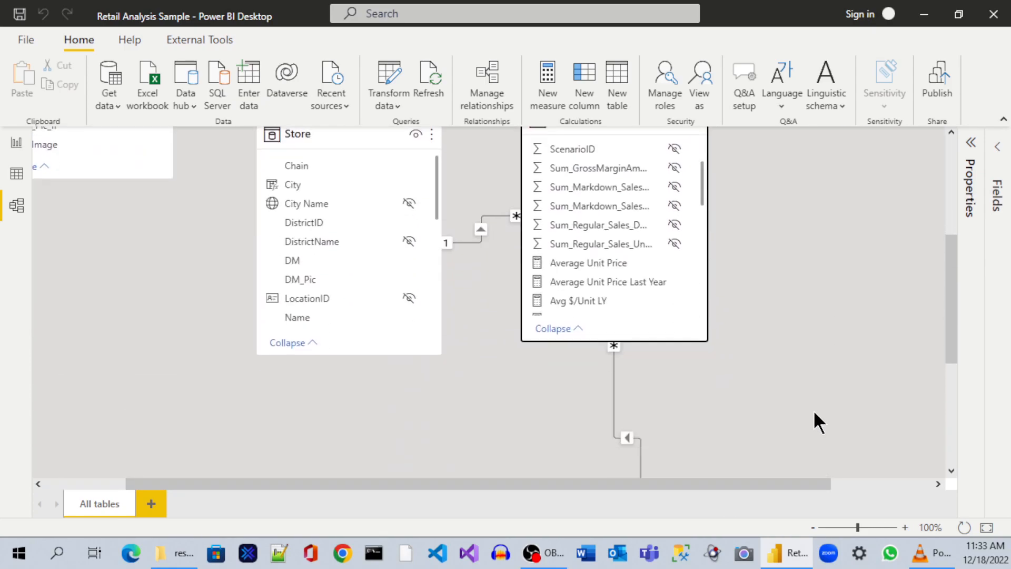
{"action": "scroll", "coordinate": [841, 264], "scroll_direction": "up", "scroll_amount": 3}
{"action": "scroll", "coordinate": [841, 265], "scroll_direction": "up", "scroll_amount": 3}
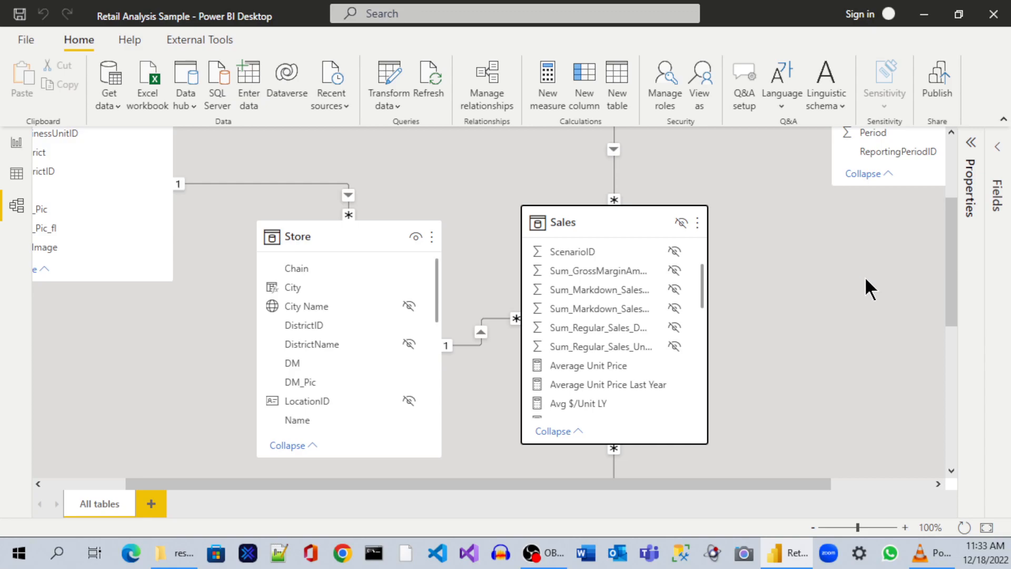
{"action": "left_click_drag", "start_coordinate": [949, 305], "coordinate": [978, 425]}
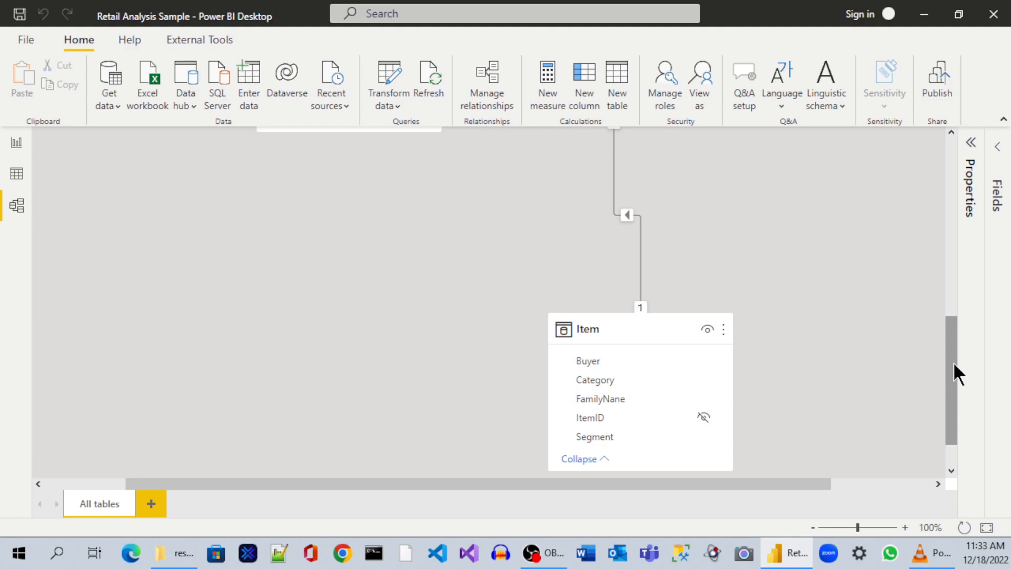
{"action": "left_click_drag", "start_coordinate": [954, 361], "coordinate": [934, 186]}
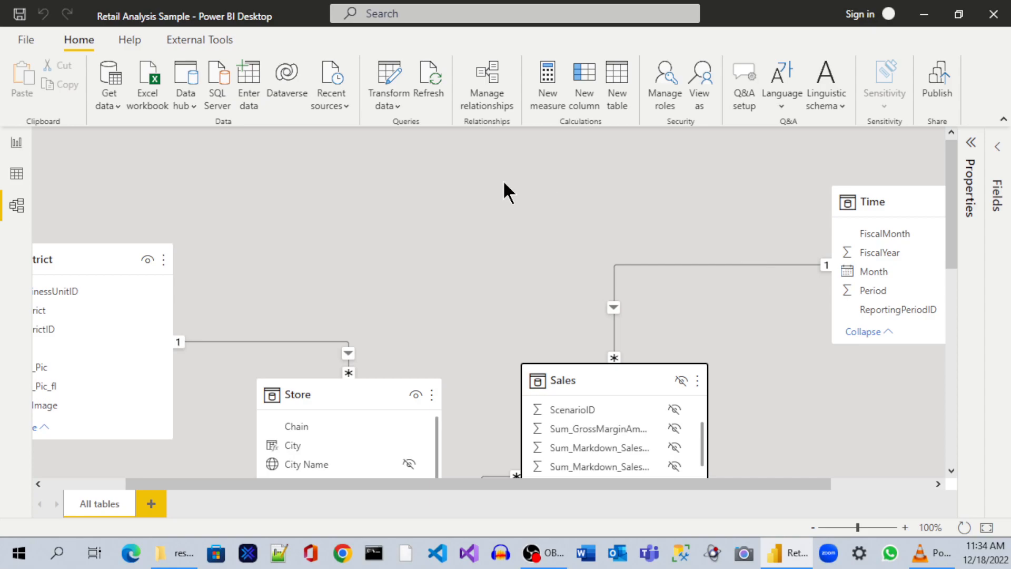
{"action": "scroll", "coordinate": [580, 203], "scroll_direction": "down", "scroll_amount": 3}
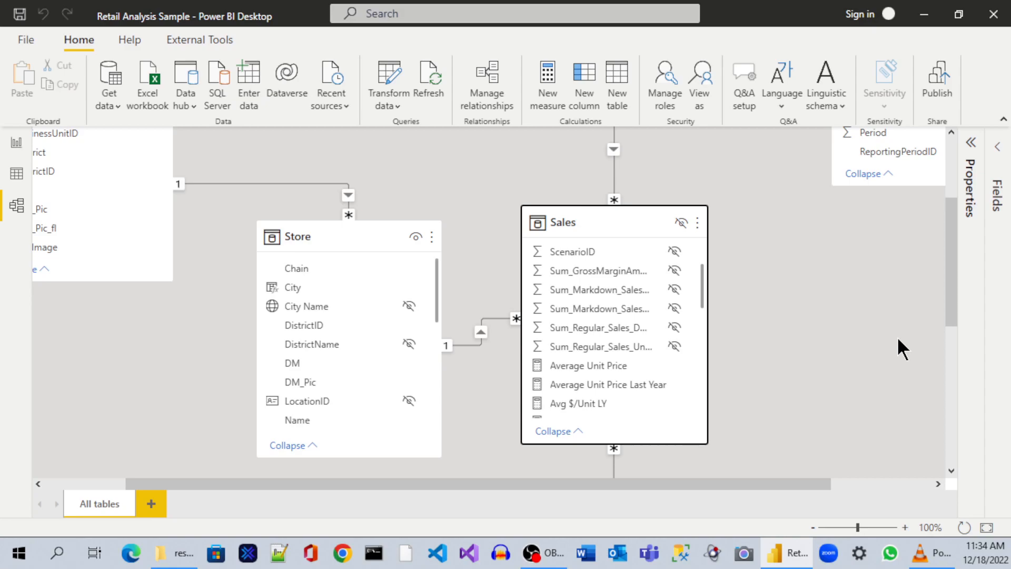
{"action": "scroll", "coordinate": [873, 351], "scroll_direction": "down", "scroll_amount": 2}
{"action": "scroll", "coordinate": [873, 351], "scroll_direction": "up", "scroll_amount": 4}
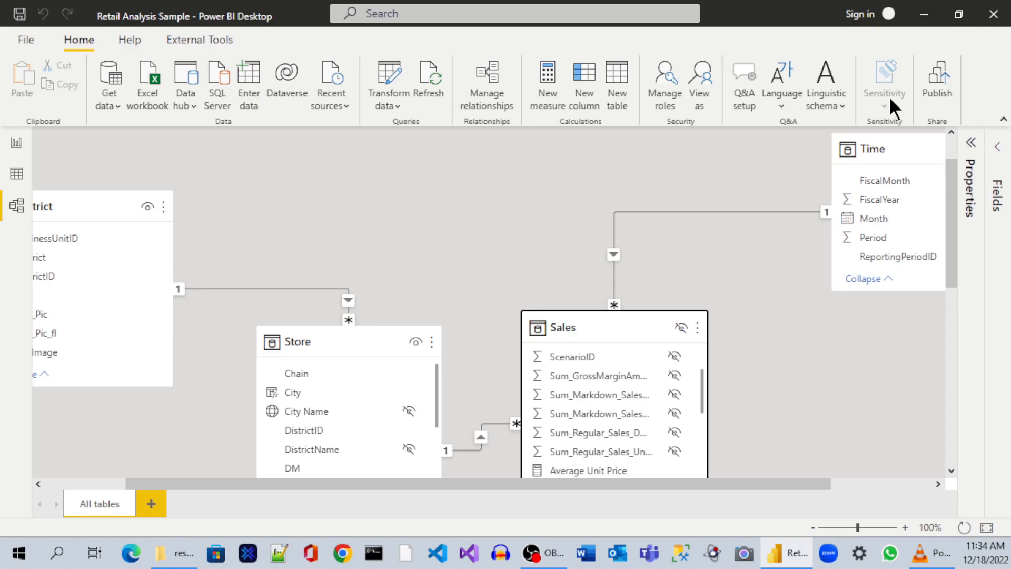
{"action": "scroll", "coordinate": [865, 176], "scroll_direction": "down", "scroll_amount": 2}
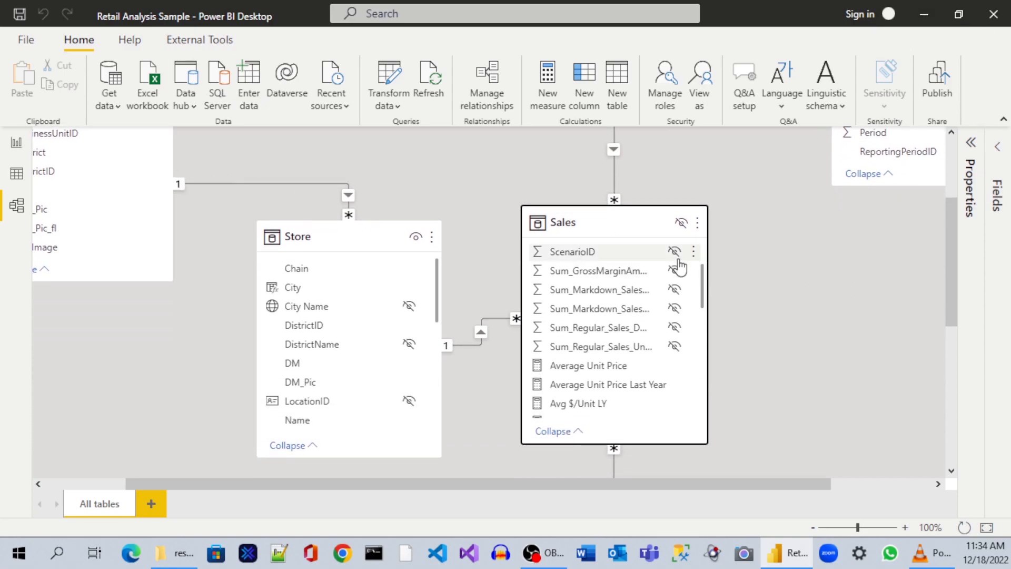
Display the Sales table's data rows and look over its columns and field list
{"action": "left_click", "coordinate": [17, 179]}
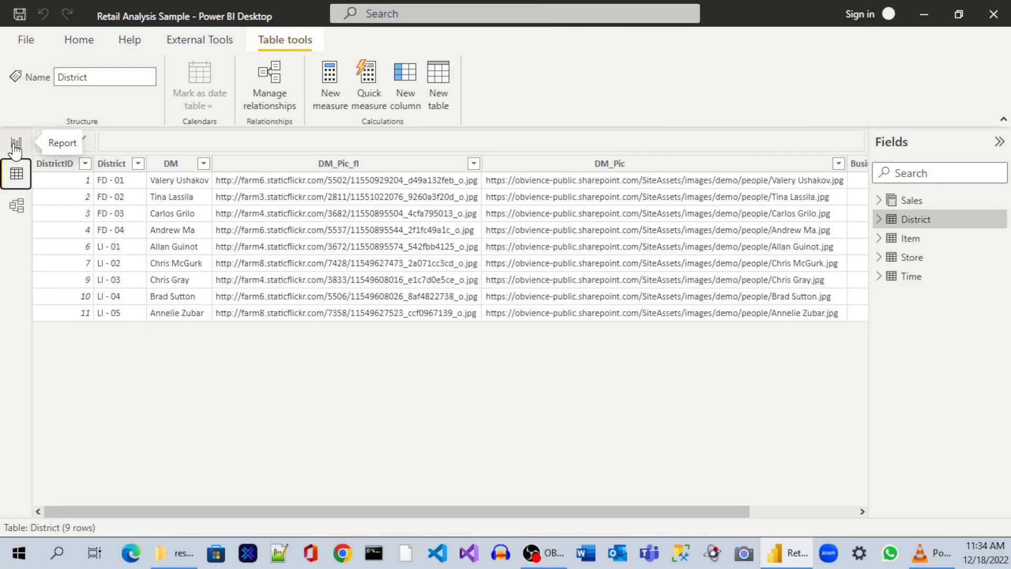
{"action": "left_click", "coordinate": [911, 202]}
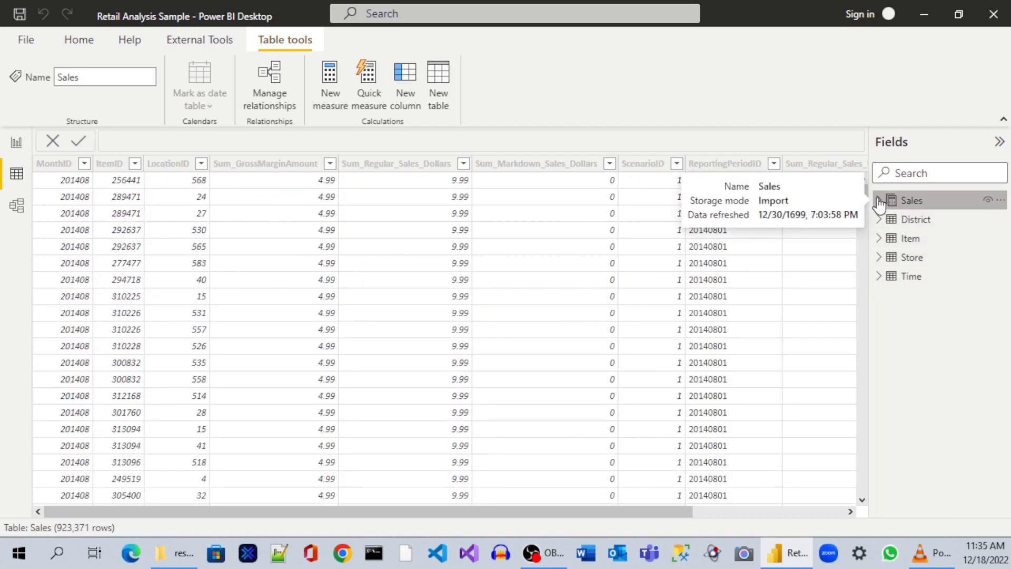
{"action": "left_click", "coordinate": [730, 516]}
{"action": "left_click_drag", "start_coordinate": [742, 512], "coordinate": [542, 495]}
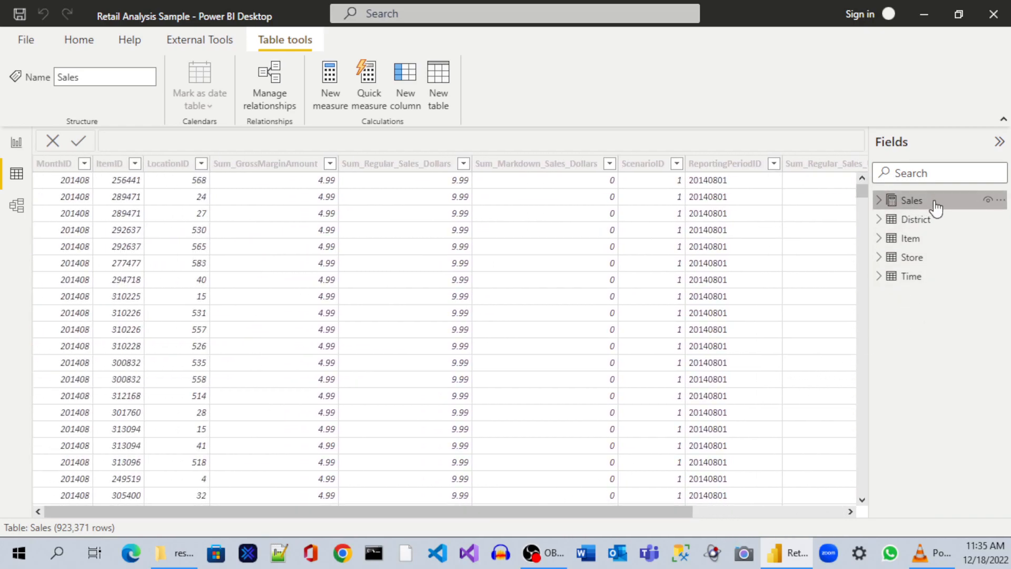
{"action": "left_click", "coordinate": [879, 201]}
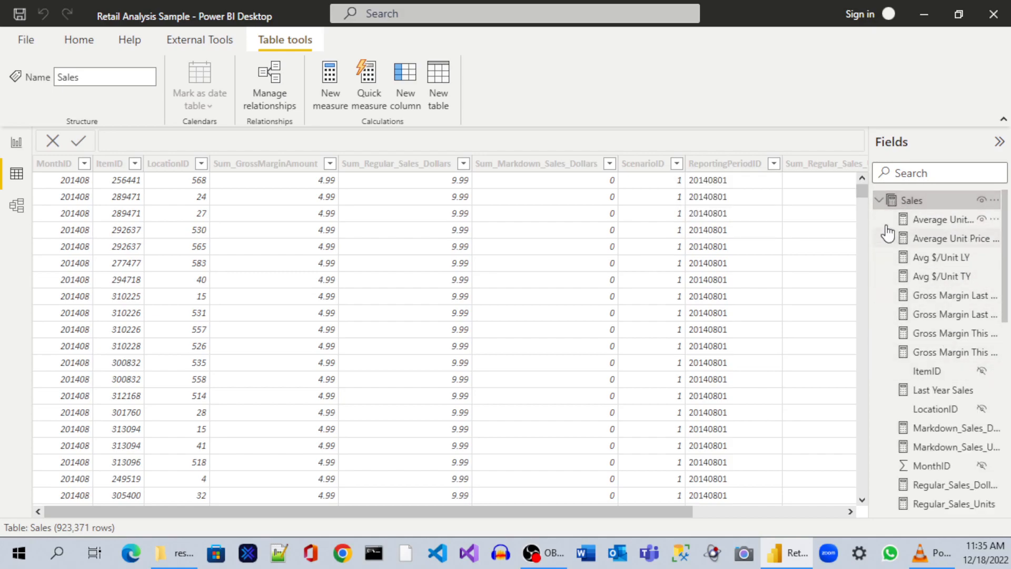
{"action": "left_click", "coordinate": [879, 201]}
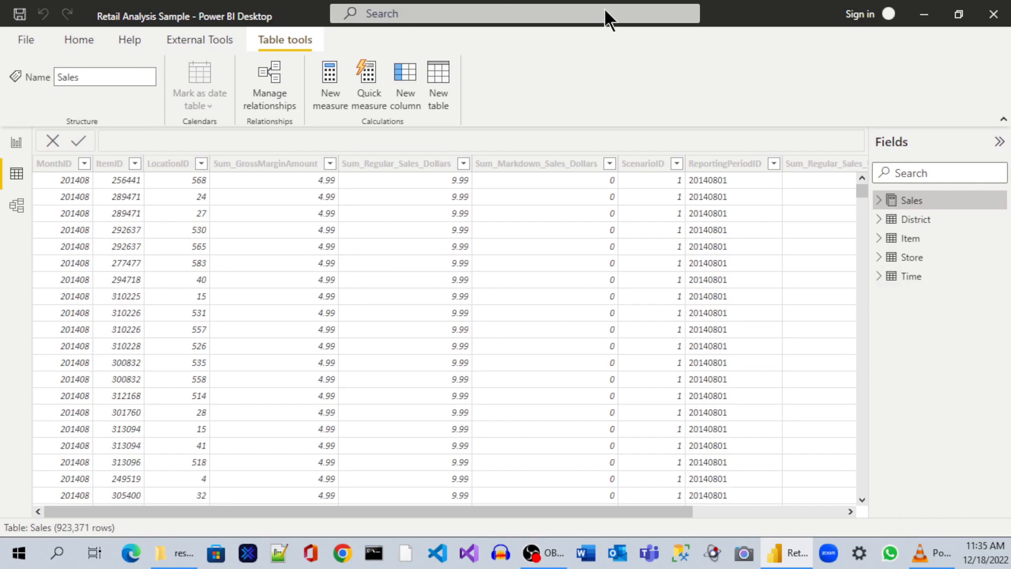
Minimize the report, switch to the tutorial video in VLC media player, maximize the player and pause playback
{"action": "left_click", "coordinate": [926, 15]}
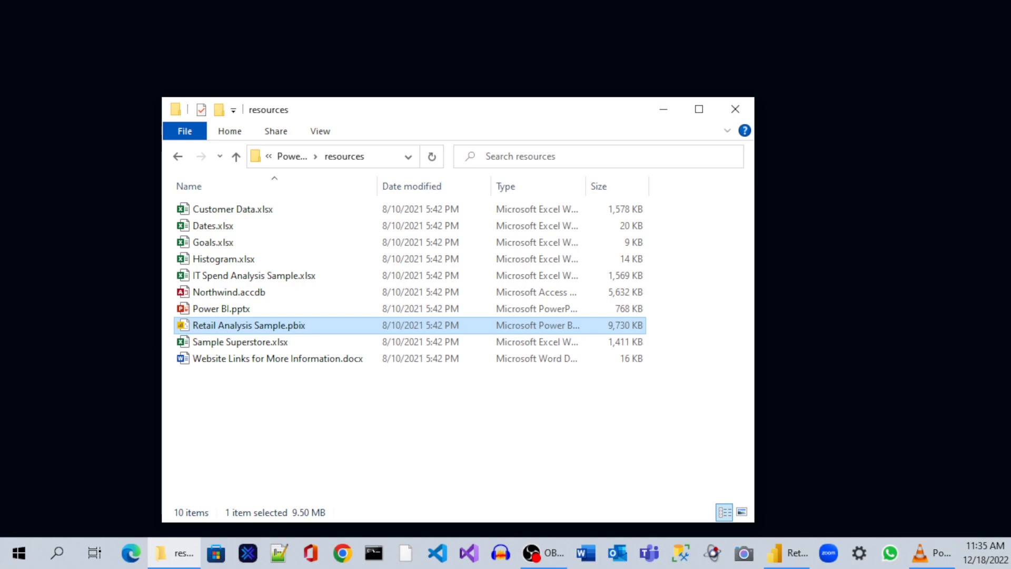
{"action": "key", "text": "alt+Tab"}
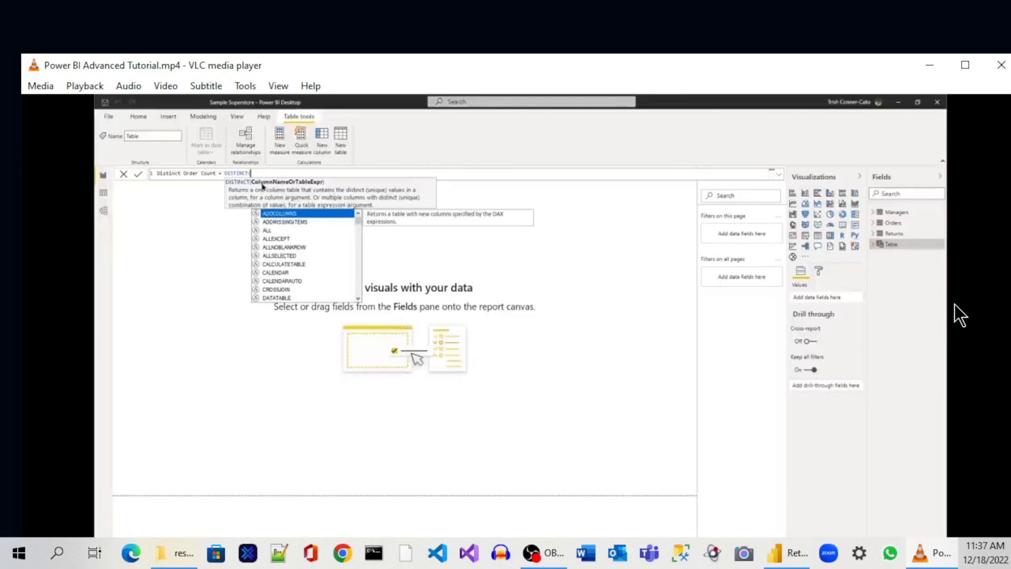
{"action": "left_click", "coordinate": [964, 66]}
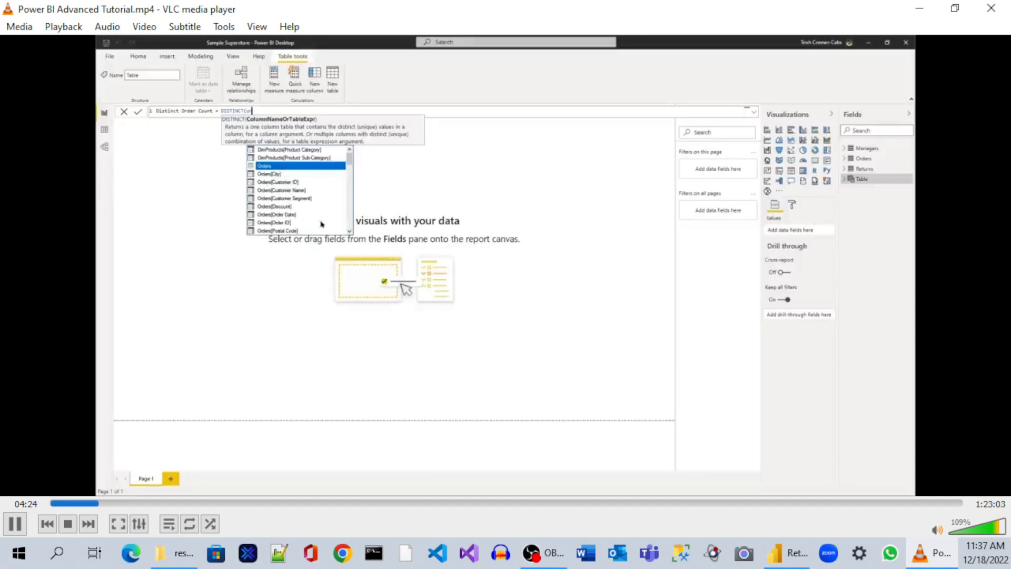
{"action": "key", "text": "space"}
Switch to Power BI Desktop, look over the Sales table's remaining columns and add a new calculated table
{"action": "key", "text": "alt+Tab"}
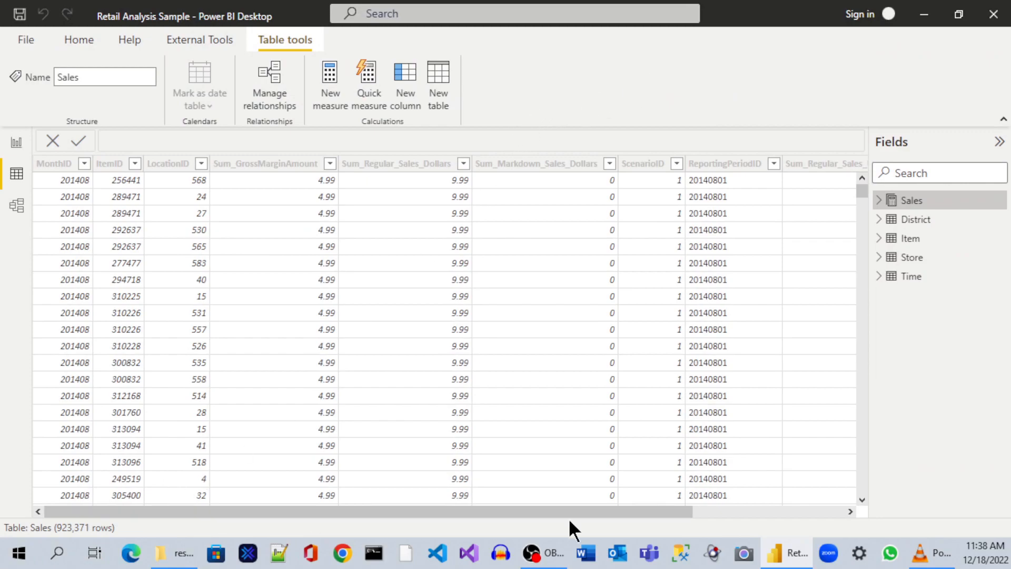
{"action": "left_click", "coordinate": [704, 510]}
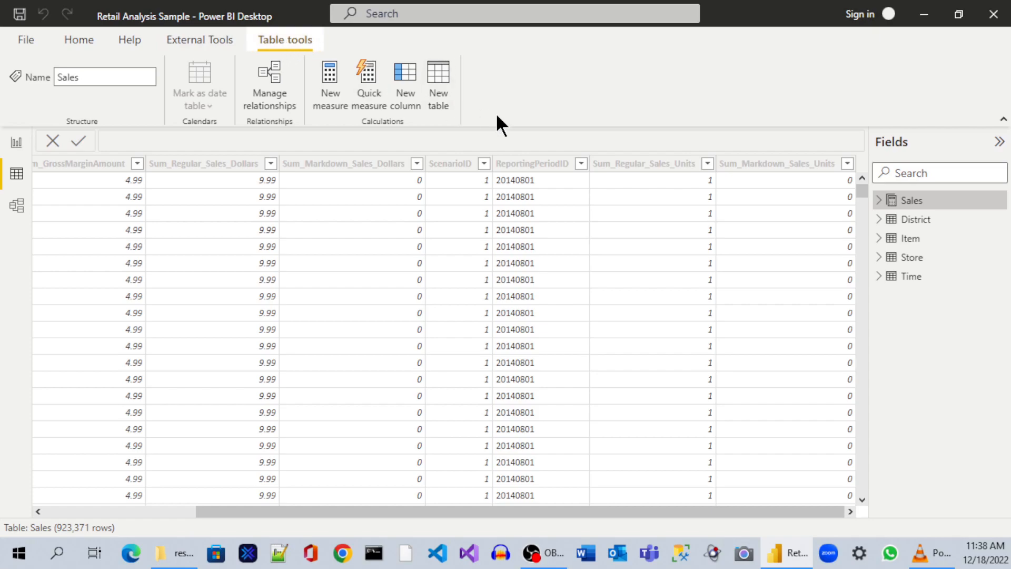
{"action": "left_click", "coordinate": [438, 103]}
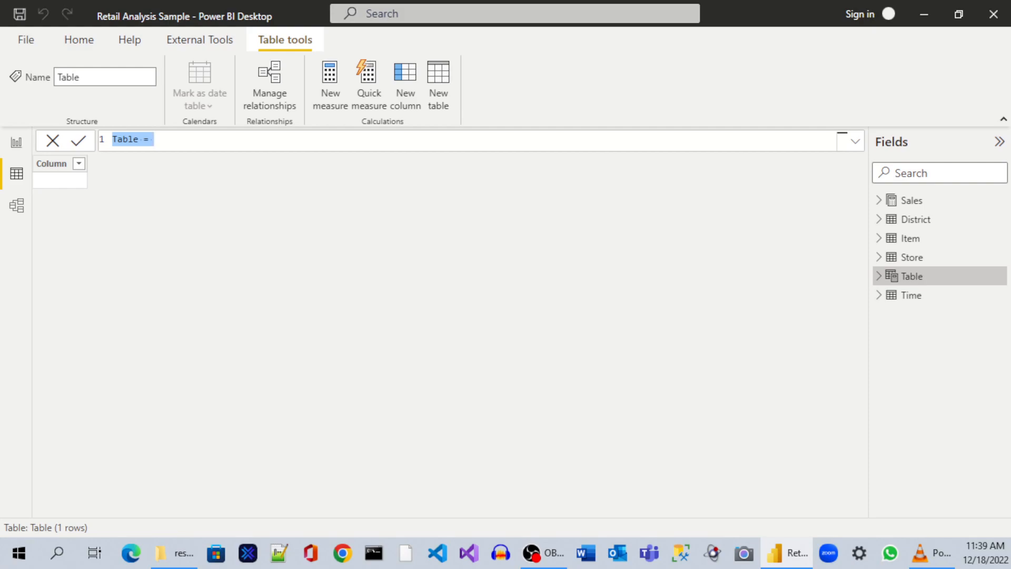
Check the tutorial's formula in VLC, return to Power BI Desktop and name the new calculated table Distinct Orders Count in its formula
{"action": "key", "text": "alt+Tab"}
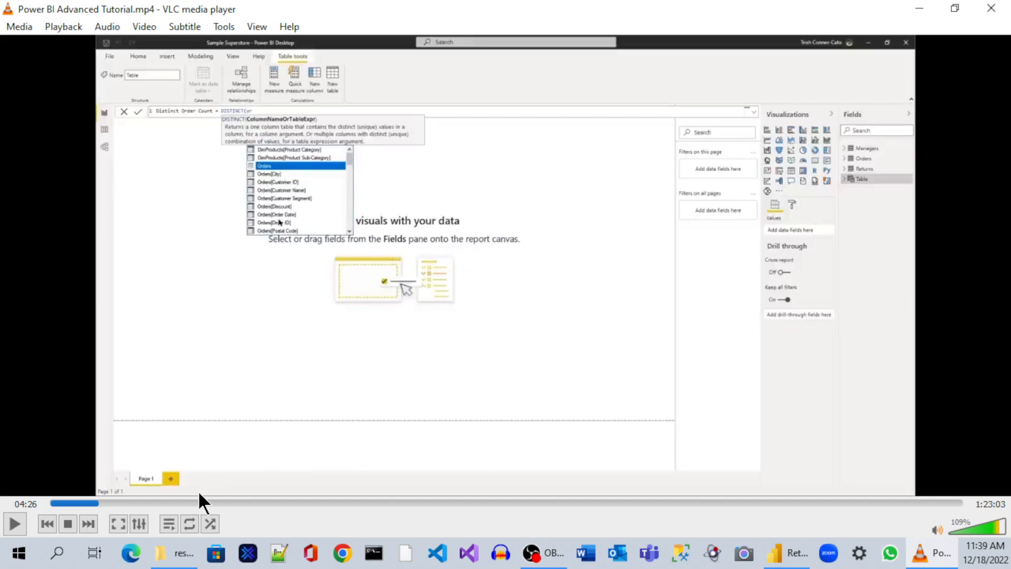
{"action": "left_click", "coordinate": [118, 522]}
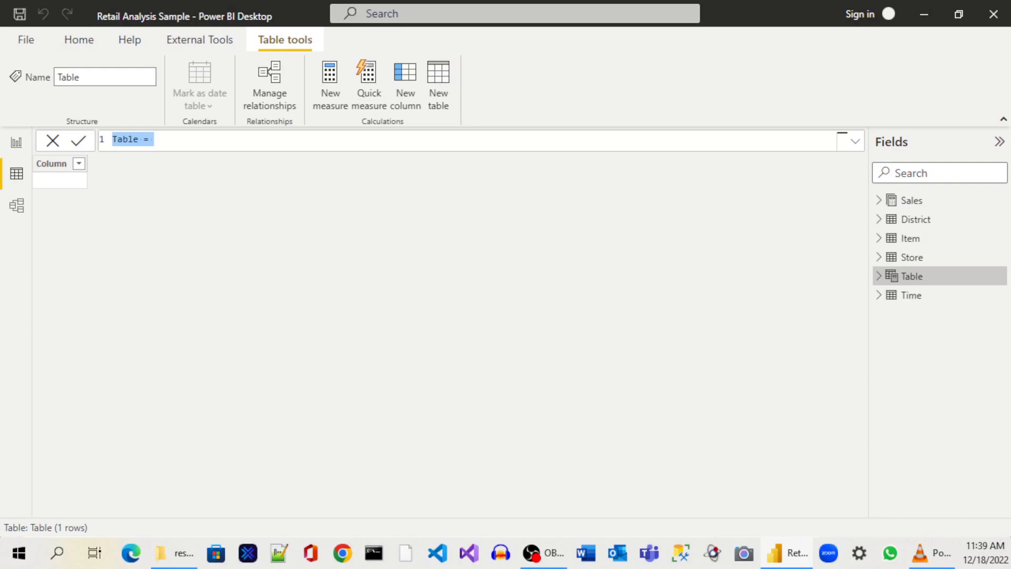
{"action": "type", "text": "Distinct Orders"}
{"action": "key", "text": "BackSpace"}
{"action": "key", "text": "BackSpace"}
{"action": "type", "text": "s Count ="}
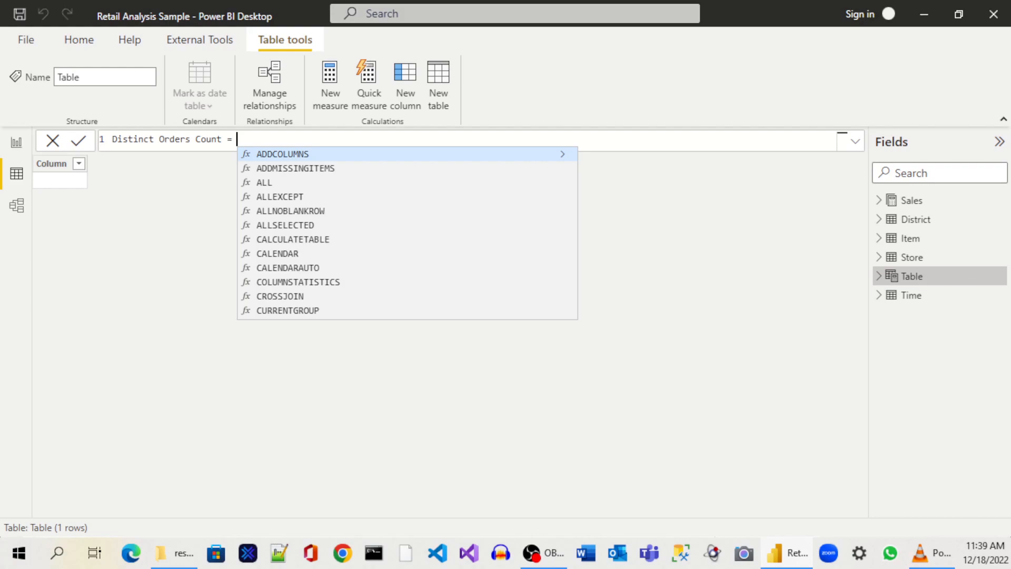
Add the DISTINCT function to the table formula and commit it with an empty argument
{"action": "type", "text": "D"}
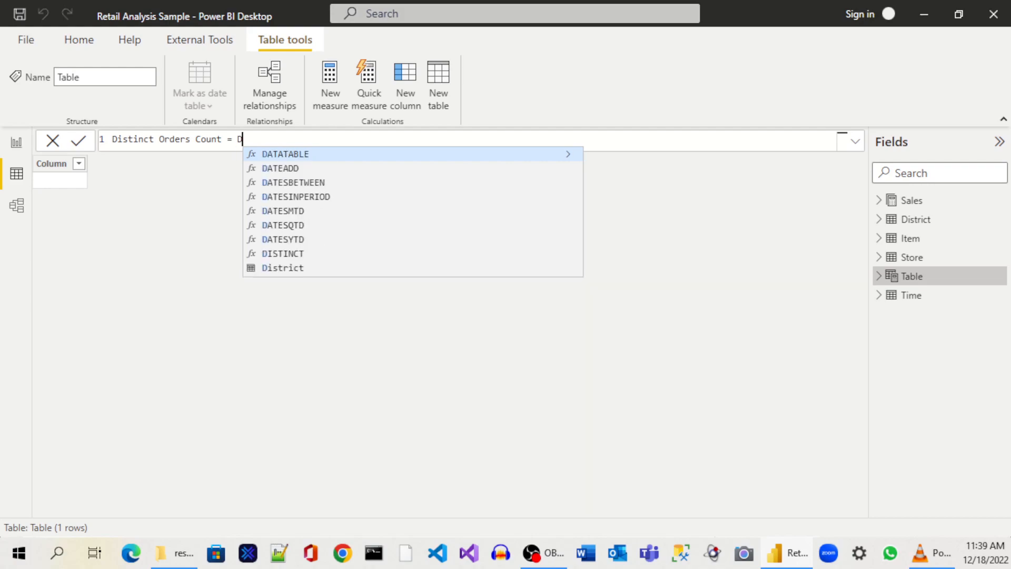
{"action": "type", "text": "I"}
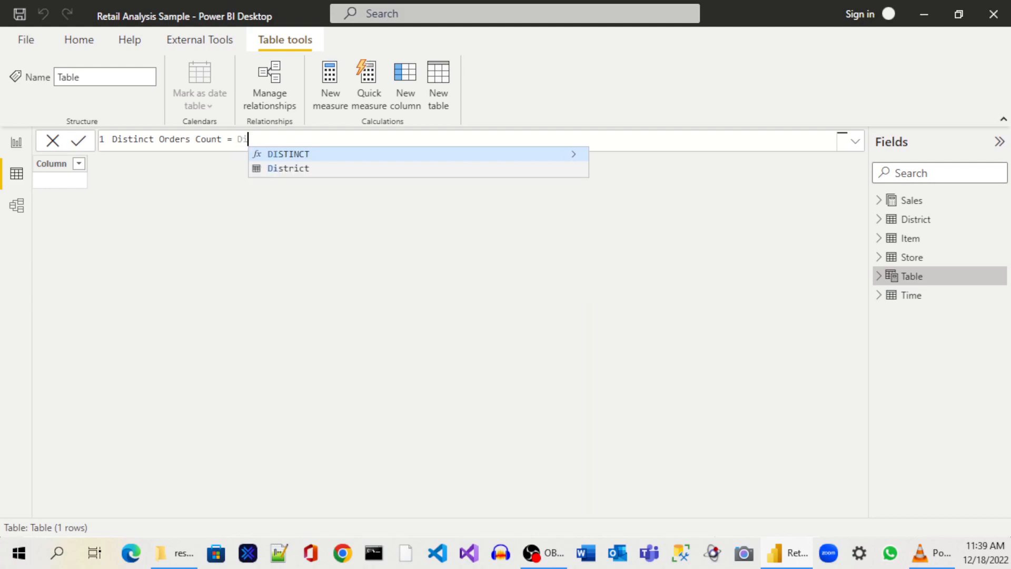
{"action": "key", "text": "Tab"}
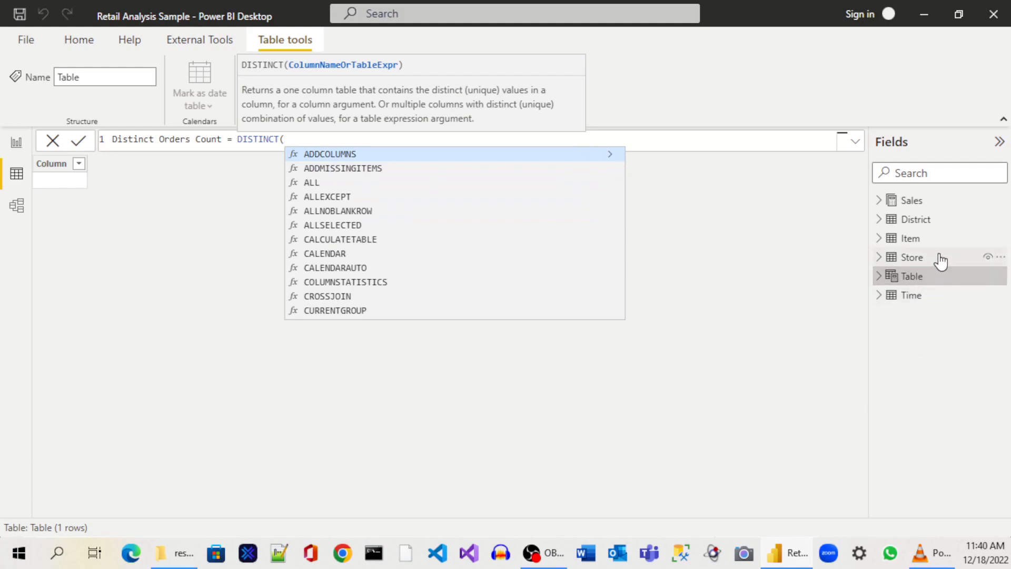
{"action": "mouse_move", "coordinate": [946, 242]}
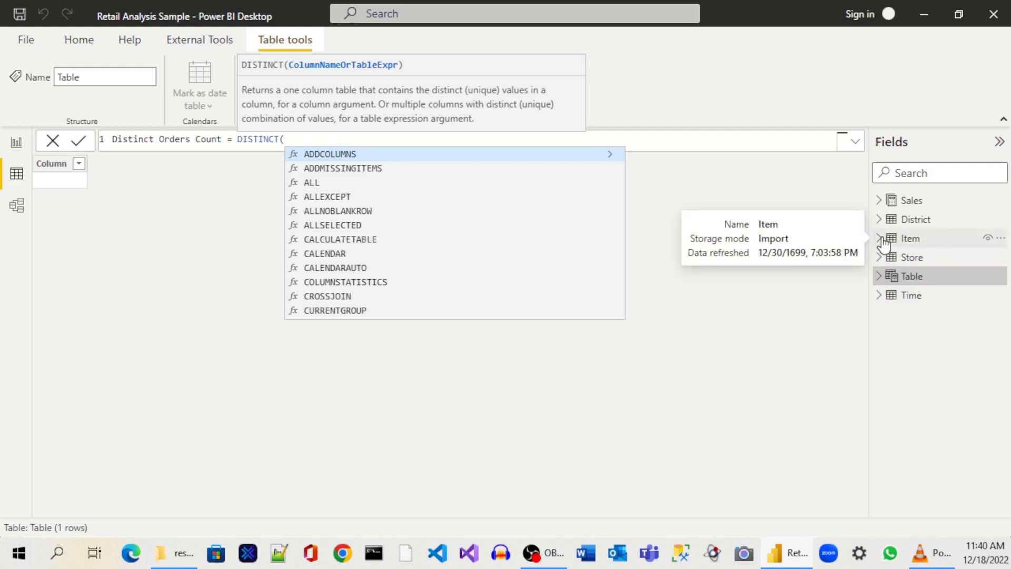
{"action": "left_click", "coordinate": [907, 276]}
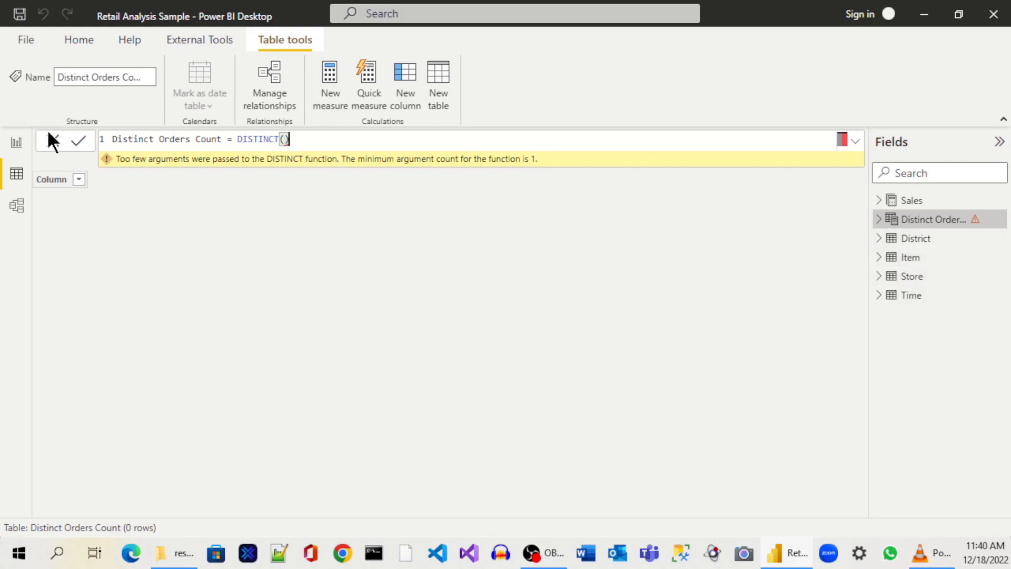
Open Sample Superstore.xlsx from the Power BI\resources folder on drive D: as an Excel workbook data source
{"action": "left_click", "coordinate": [26, 41]}
{"action": "left_click", "coordinate": [792, 221]}
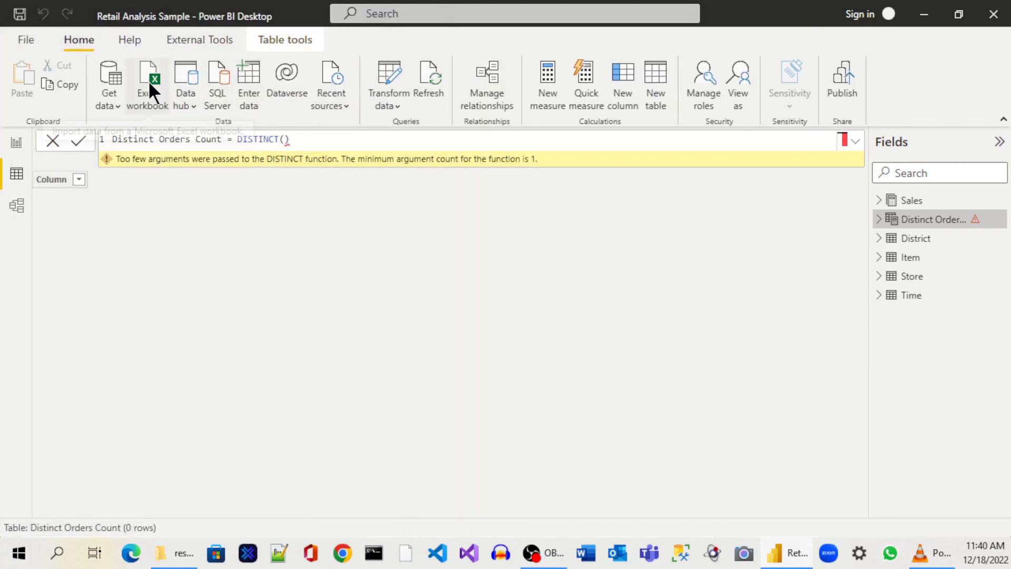
{"action": "left_click", "coordinate": [107, 101]}
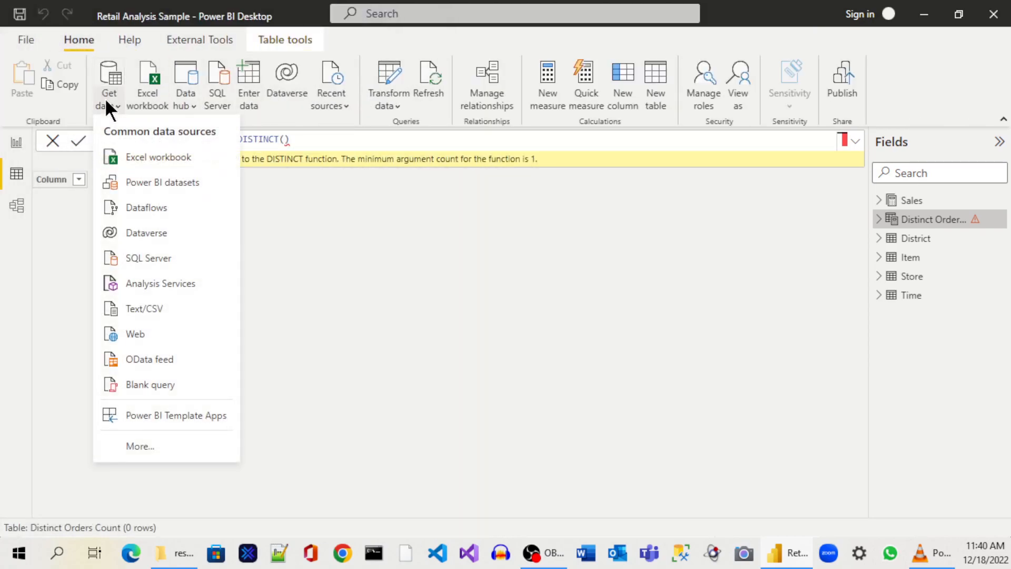
{"action": "left_click", "coordinate": [153, 156]}
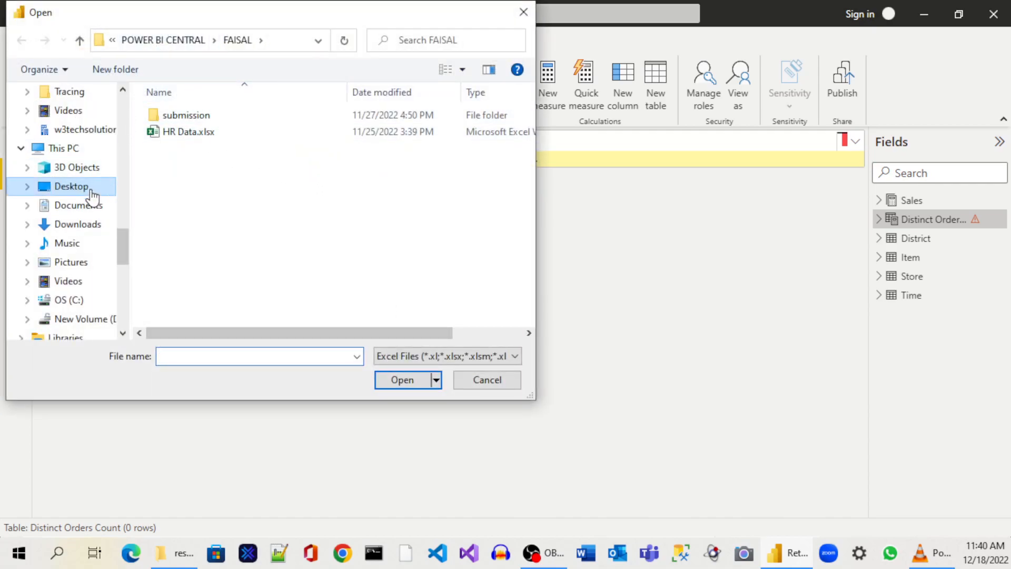
{"action": "left_click_drag", "start_coordinate": [116, 248], "coordinate": [118, 261]}
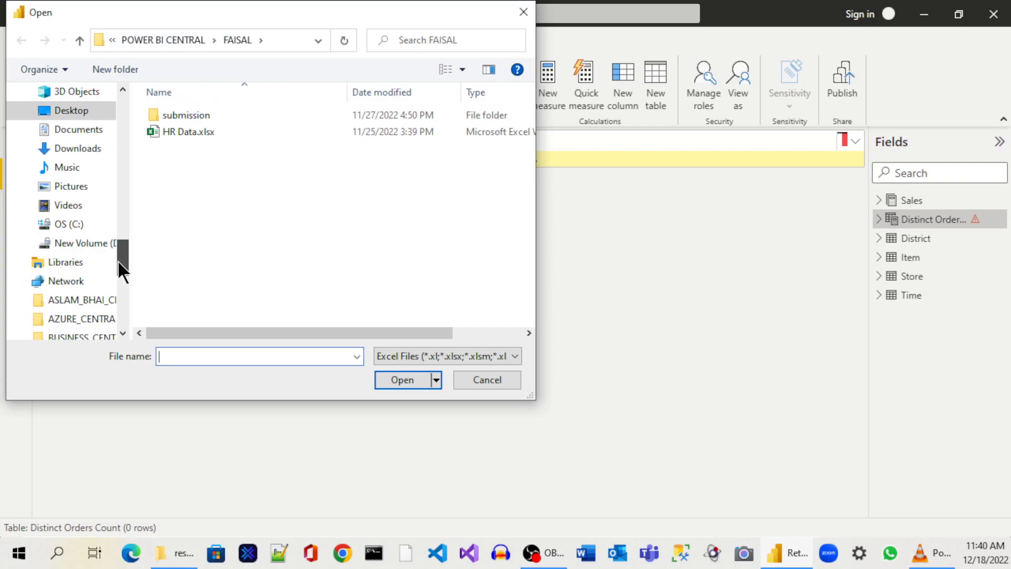
{"action": "left_click", "coordinate": [84, 243]}
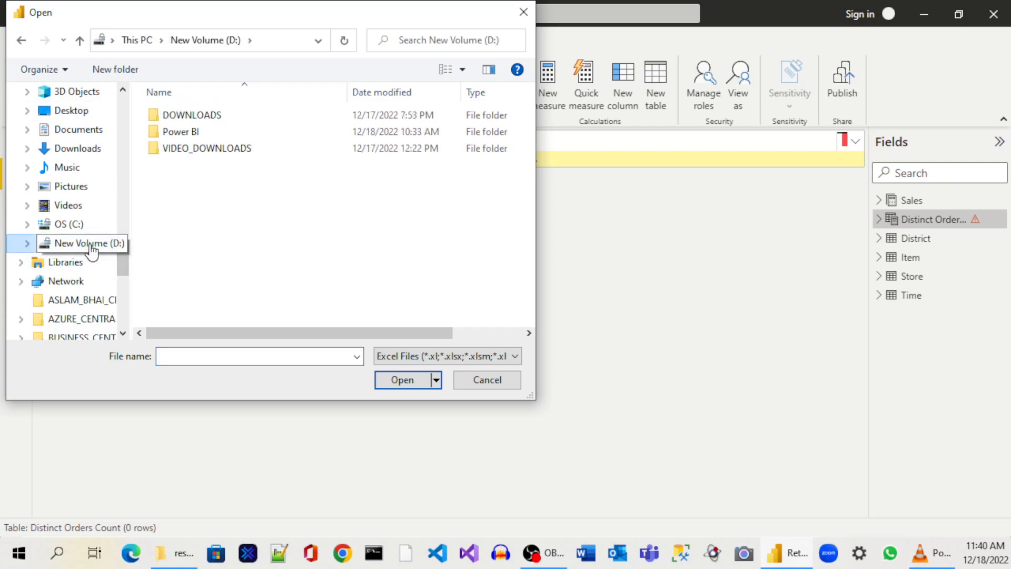
{"action": "double_click", "coordinate": [190, 131]}
{"action": "double_click", "coordinate": [173, 156]}
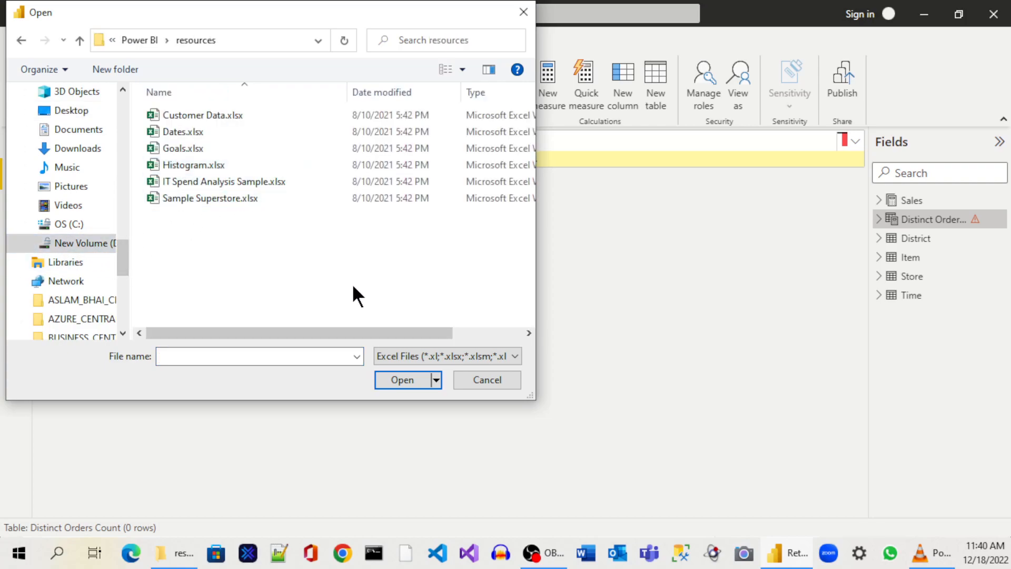
{"action": "left_click", "coordinate": [231, 198]}
{"action": "left_click", "coordinate": [402, 381]}
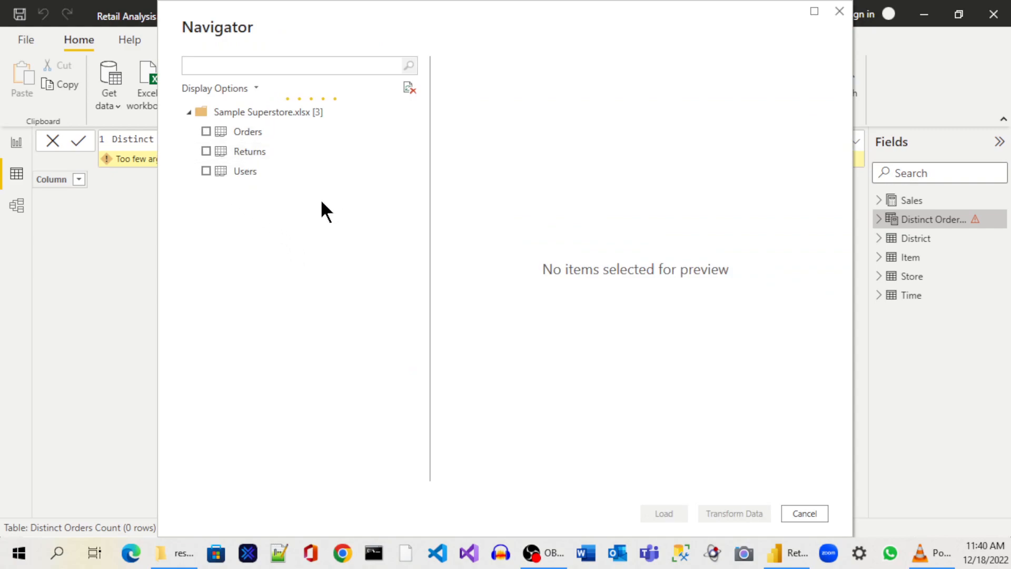
Load the Orders, Returns and Users sheets of Sample Superstore.xlsx into the model
{"action": "left_click", "coordinate": [205, 132]}
{"action": "left_click", "coordinate": [206, 151]}
{"action": "left_click", "coordinate": [206, 171]}
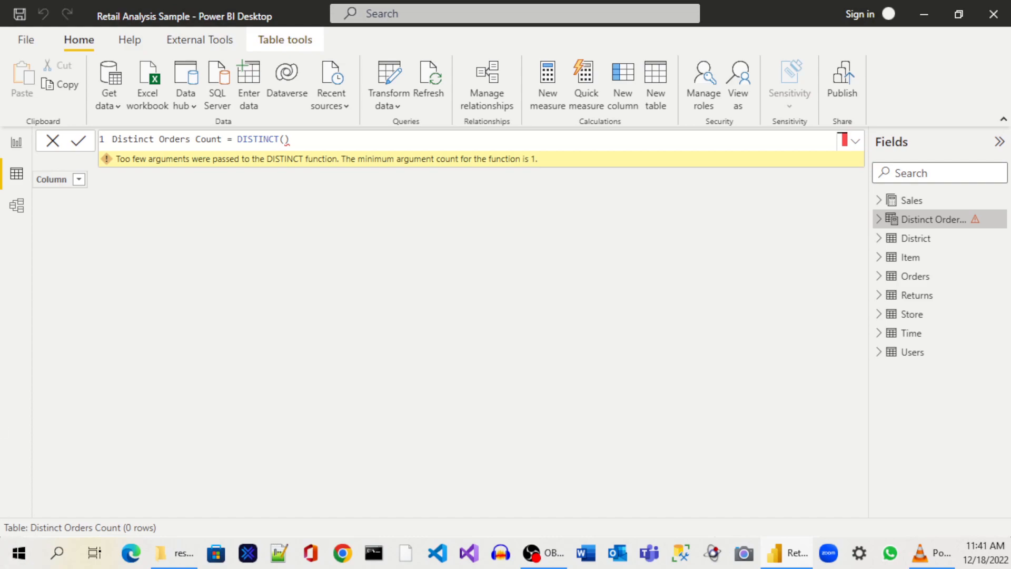
Minimize the resources folder window and enter Orders as the start of the DISTINCT argument in the Distinct Orders Count formula
{"action": "key", "text": "alt+Tab"}
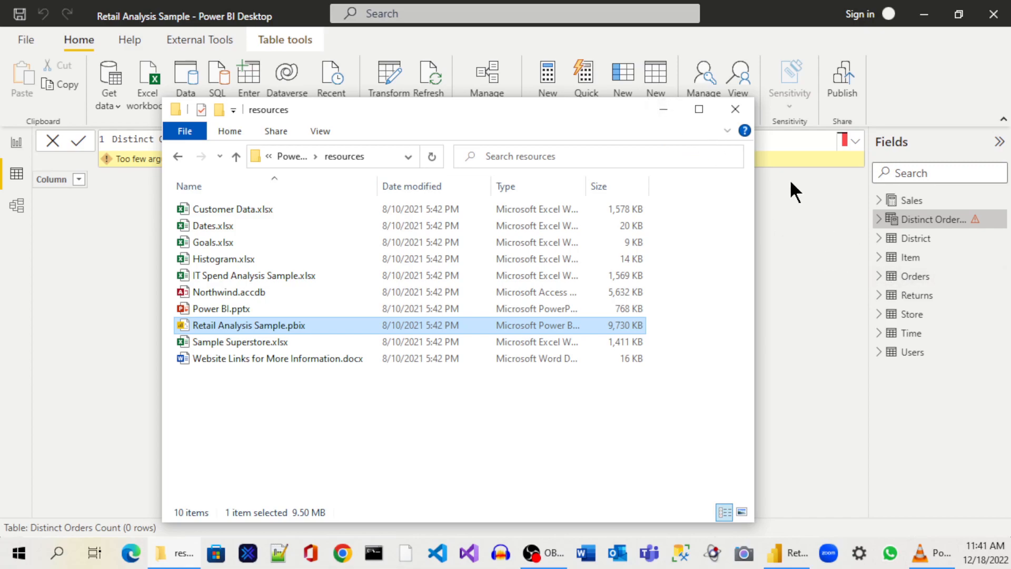
{"action": "left_click", "coordinate": [661, 110]}
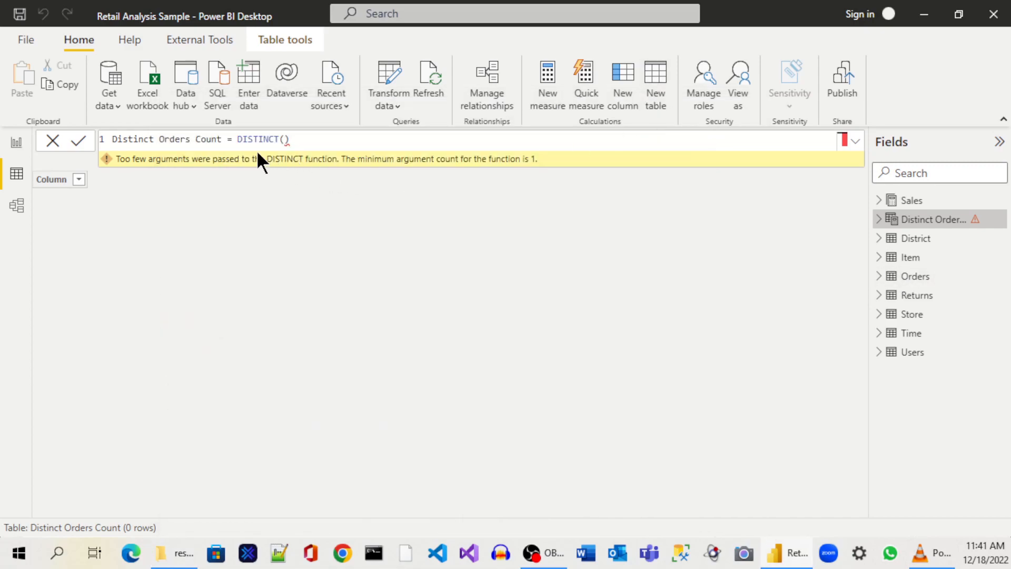
{"action": "key", "text": "BackSpace"}
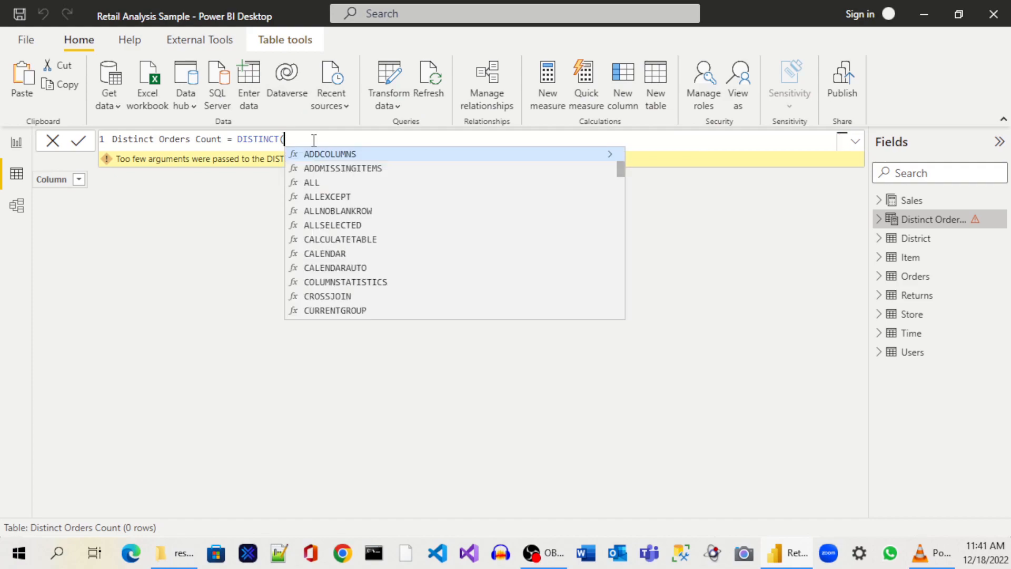
{"action": "type", "text": "o"}
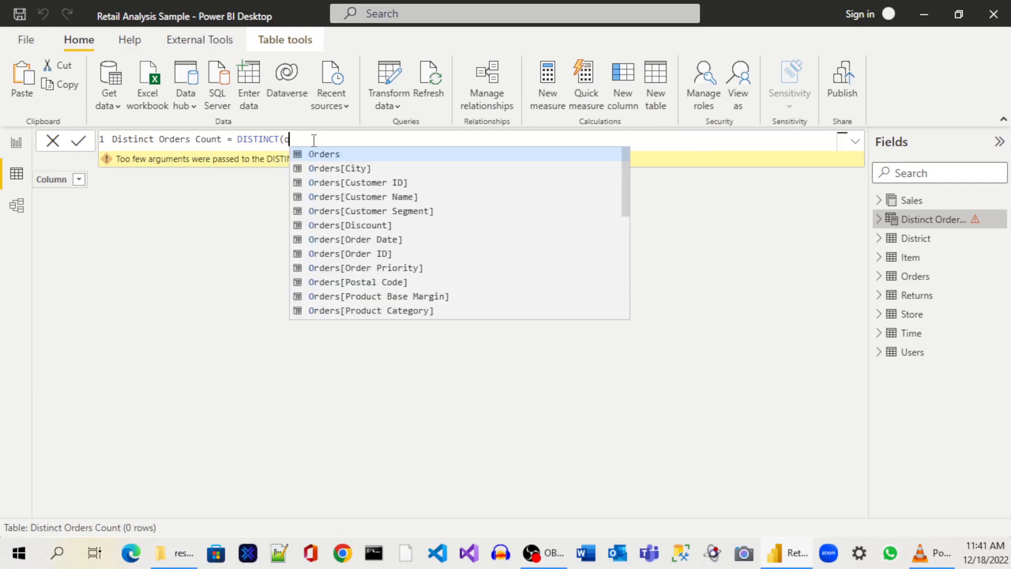
{"action": "key", "text": "BackSpace"}
{"action": "type", "text": "Orders"}
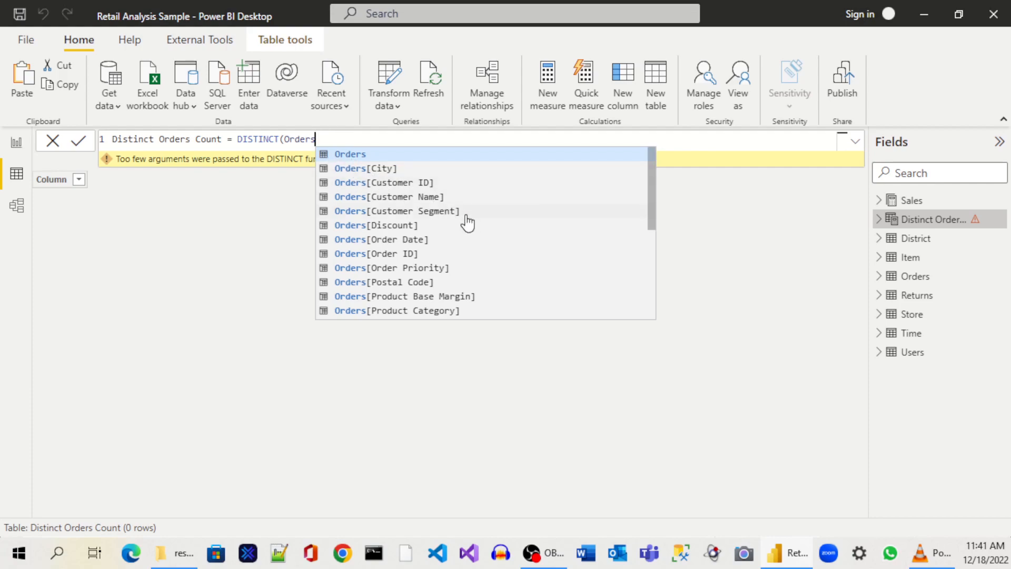
Check the formula in the VLC tutorial video, exit its full-screen view and return to Power BI Desktop
{"action": "key", "text": "Escape"}
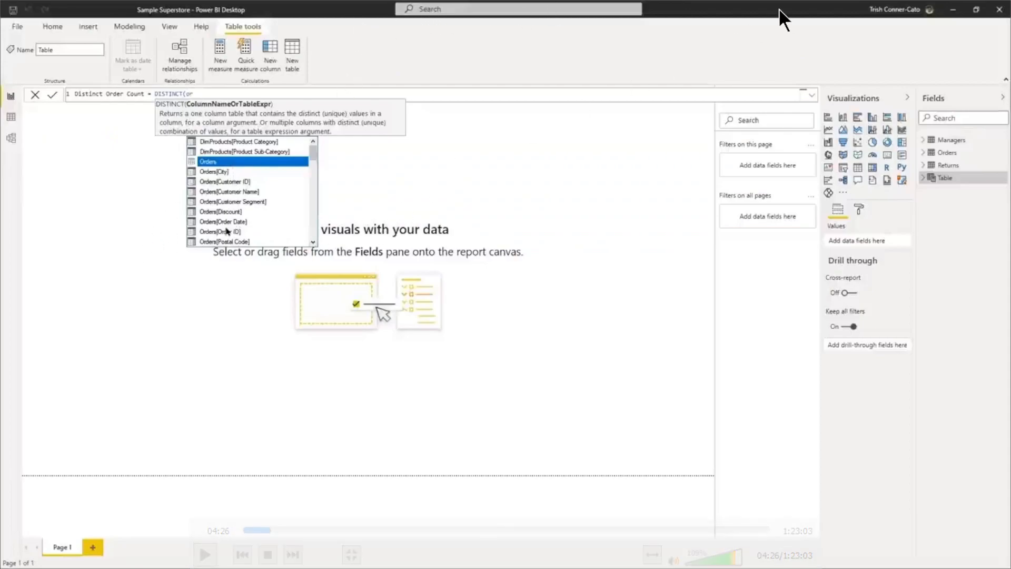
{"action": "key", "text": "Escape"}
{"action": "key", "text": "alt+Tab"}
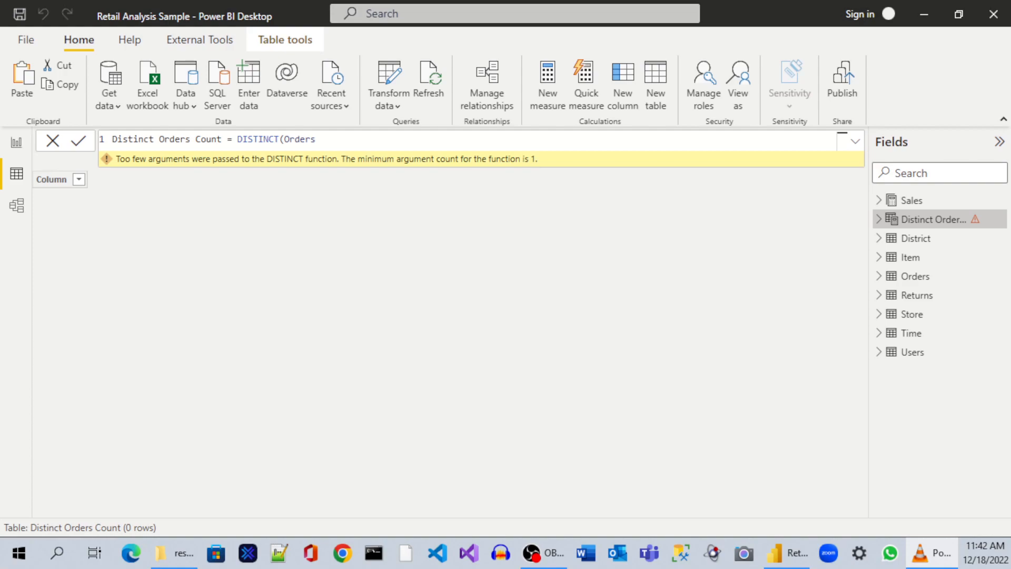
{"action": "key", "text": "alt+Tab"}
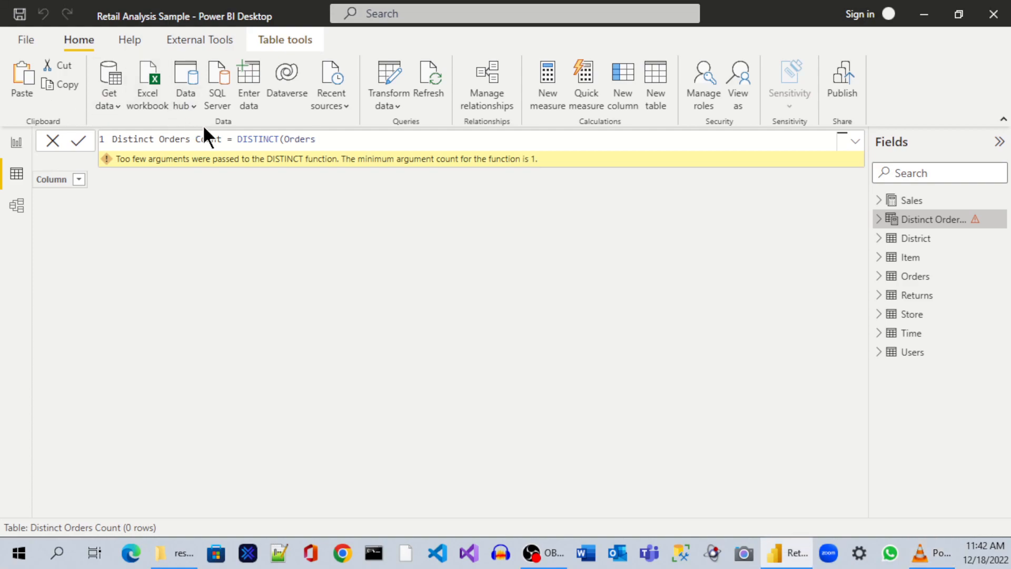
Complete the DISTINCT argument with the Order ID column as Orders[Order ID]
{"action": "type", "text": "["}
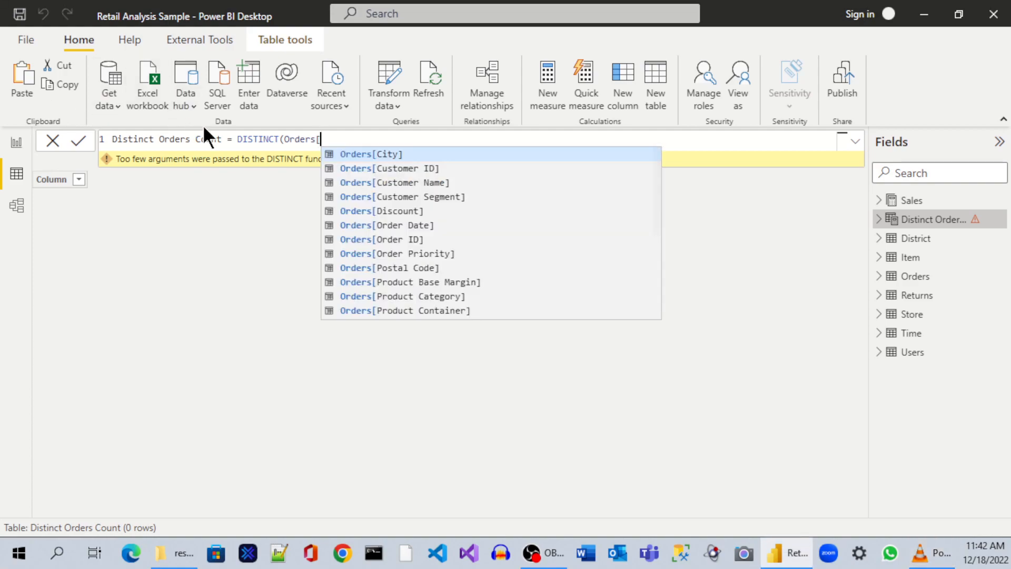
{"action": "type", "text": "or"}
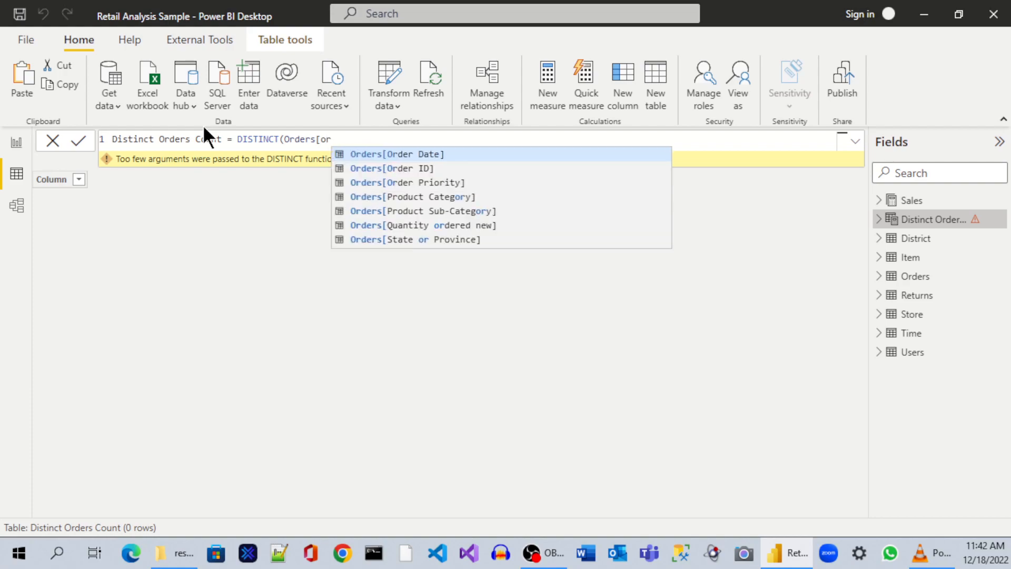
{"action": "key", "text": "Down"}
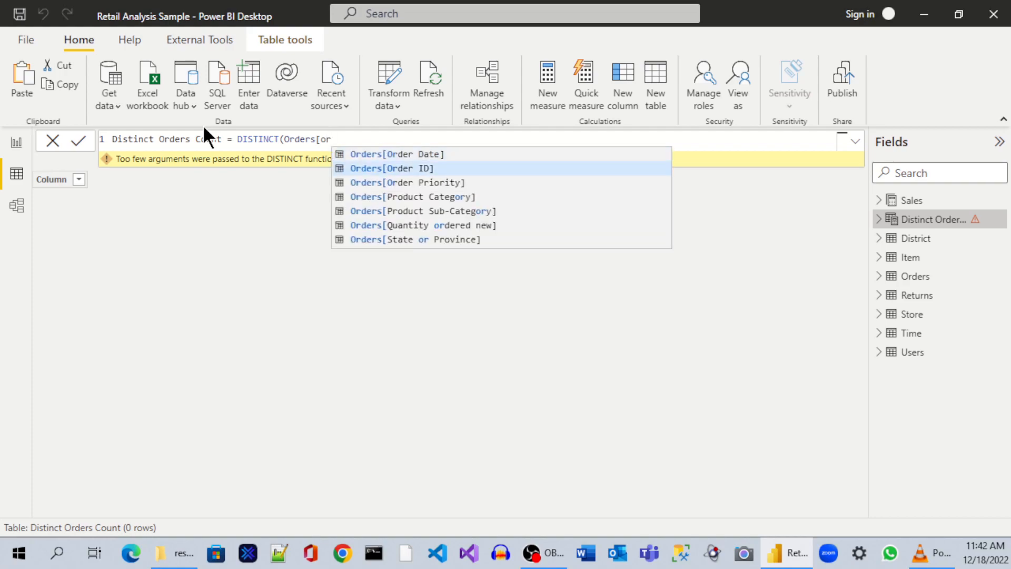
{"action": "key", "text": "Tab"}
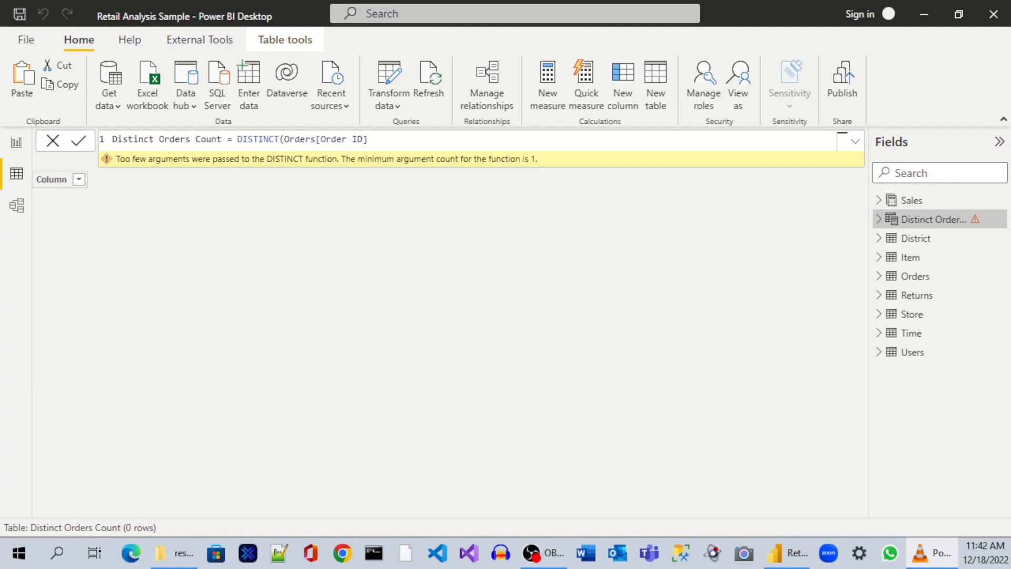
Check the tutorial in VLC, minimize the player, and close and commit the formula Distinct Orders Count = DISTINCT(Orders[Order ID])
{"action": "key", "text": "alt+Tab"}
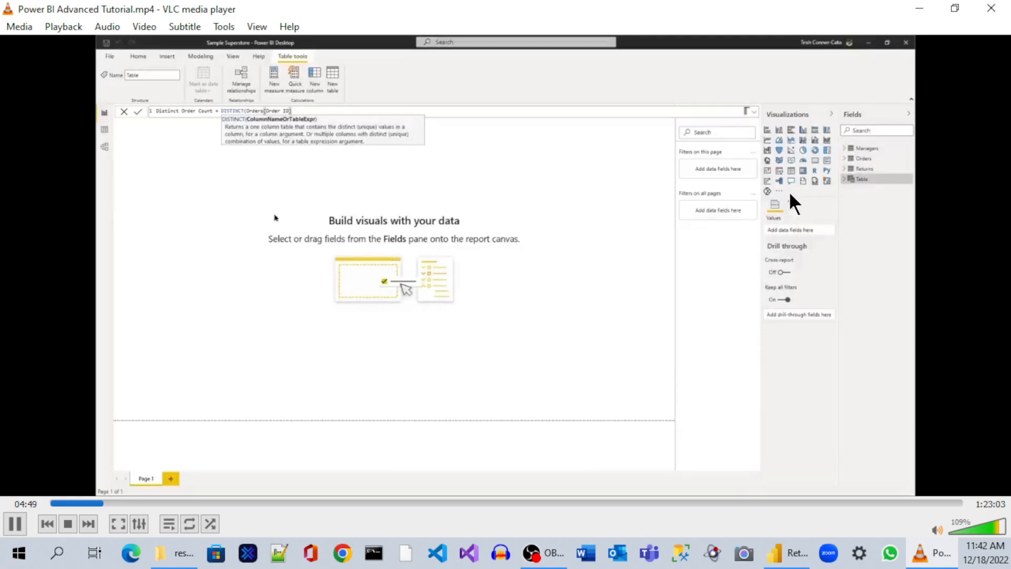
{"action": "left_click", "coordinate": [920, 9]}
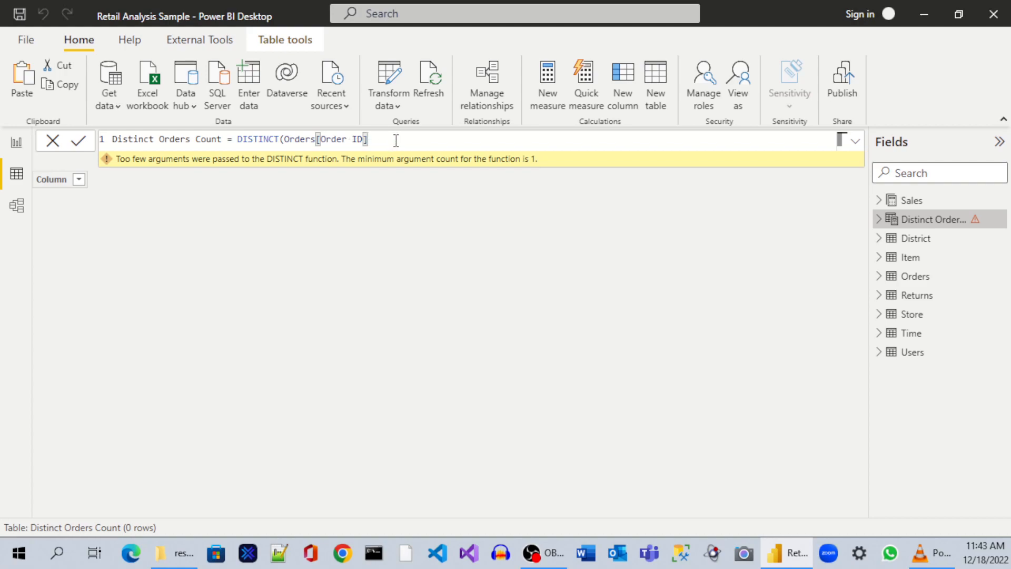
{"action": "type", "text": ")"}
{"action": "key", "text": "Return"}
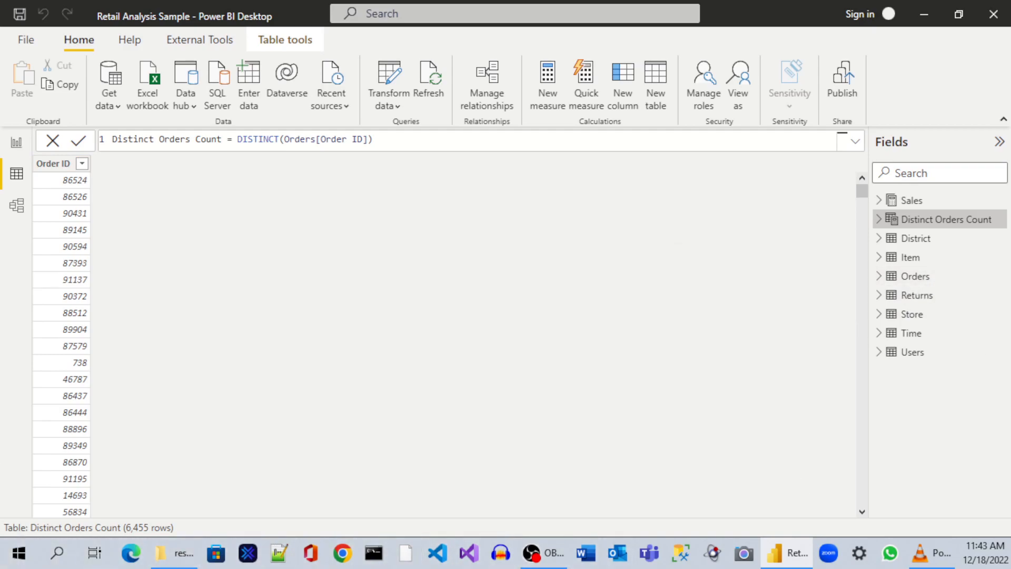
Play the next part of the tutorial in VLC and return to Power BI Desktop
{"action": "key", "text": "alt+Tab"}
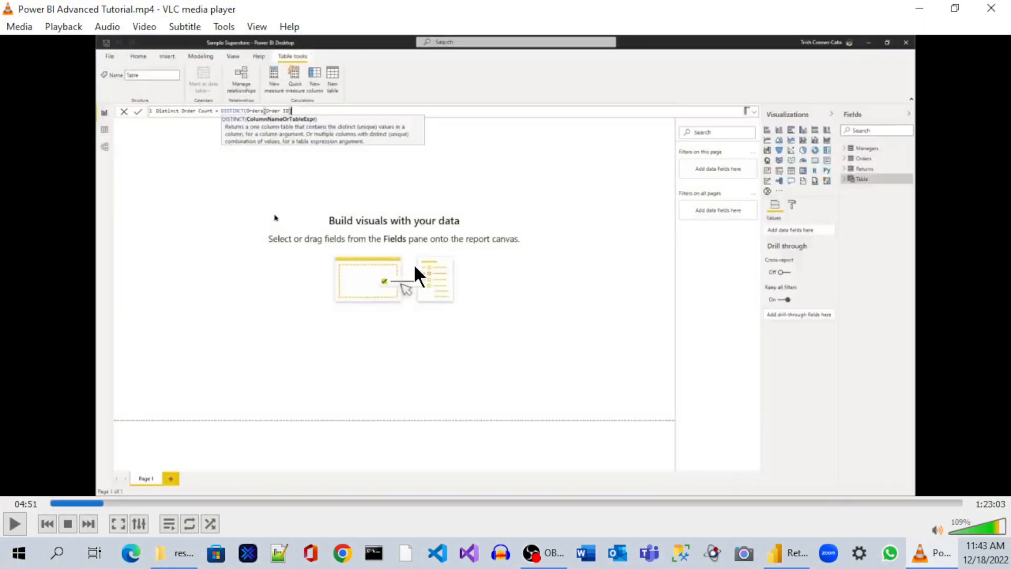
{"action": "key", "text": "space"}
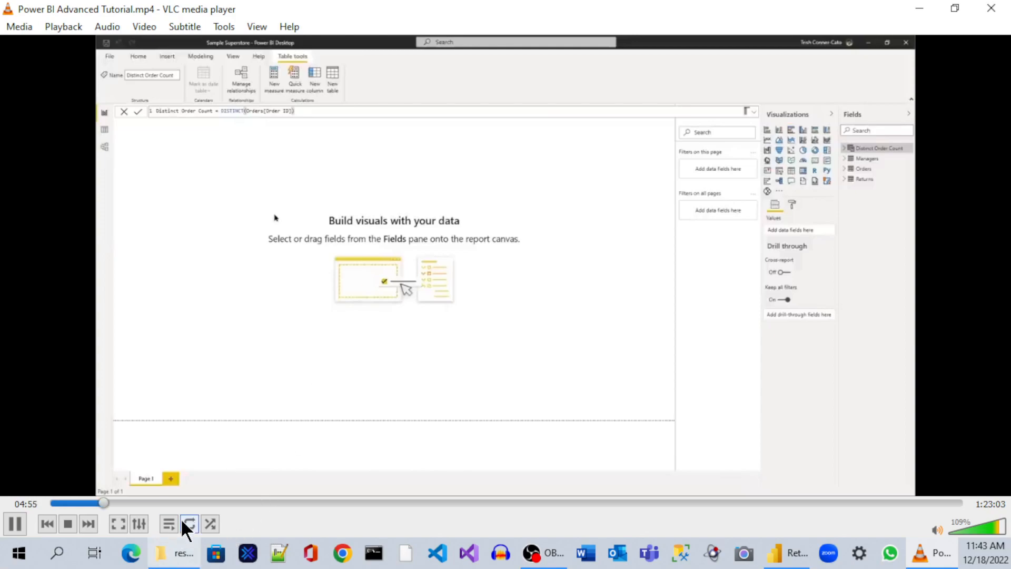
{"action": "key", "text": "space"}
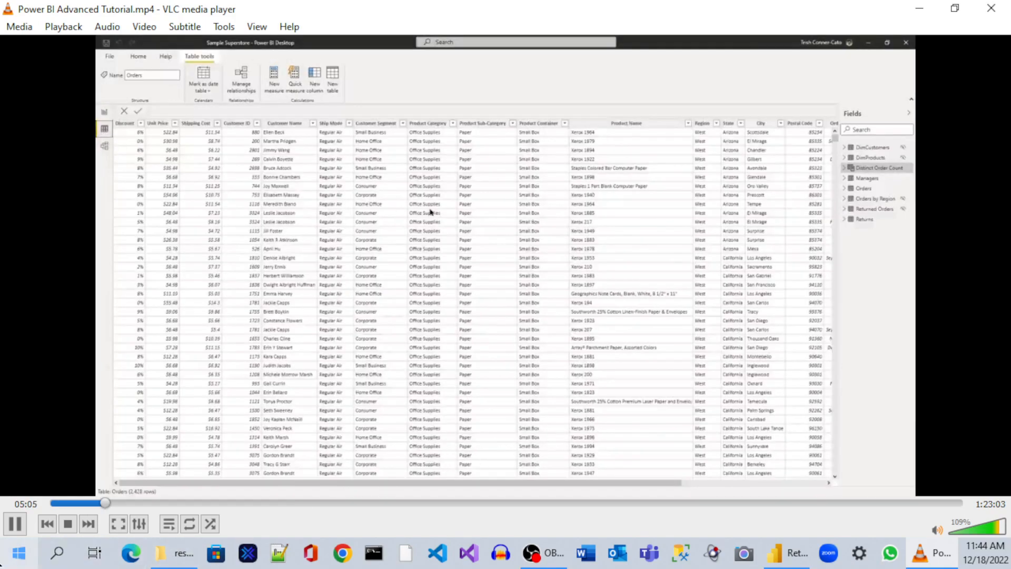
{"action": "key", "text": "alt+Tab"}
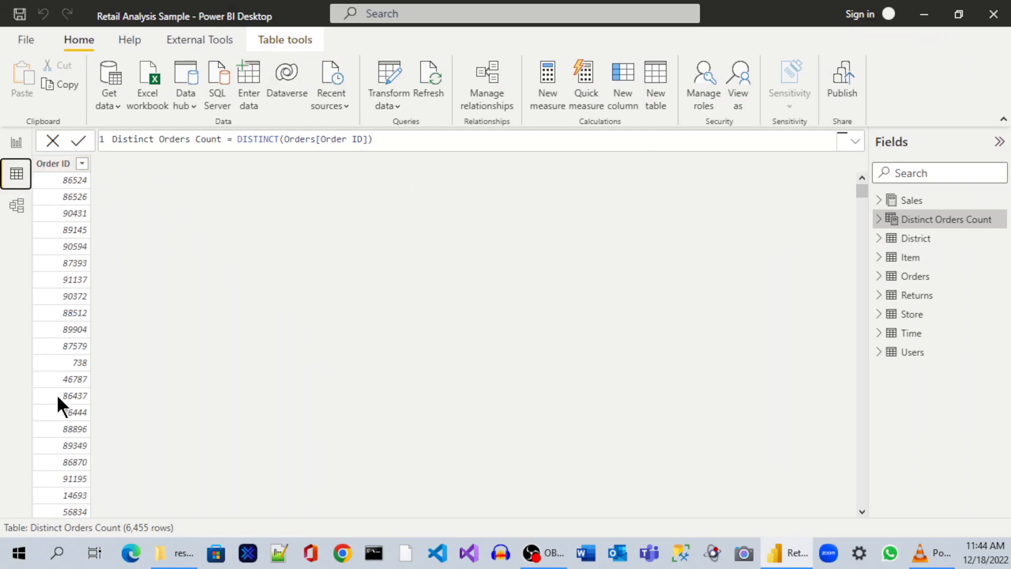
Look through the Order ID values in the Distinct Orders Count table and return to its first row
{"action": "scroll", "coordinate": [56, 313], "scroll_direction": "down", "scroll_amount": 10}
{"action": "scroll", "coordinate": [64, 305], "scroll_direction": "up", "scroll_amount": 8}
{"action": "scroll", "coordinate": [64, 306], "scroll_direction": "up", "scroll_amount": 2}
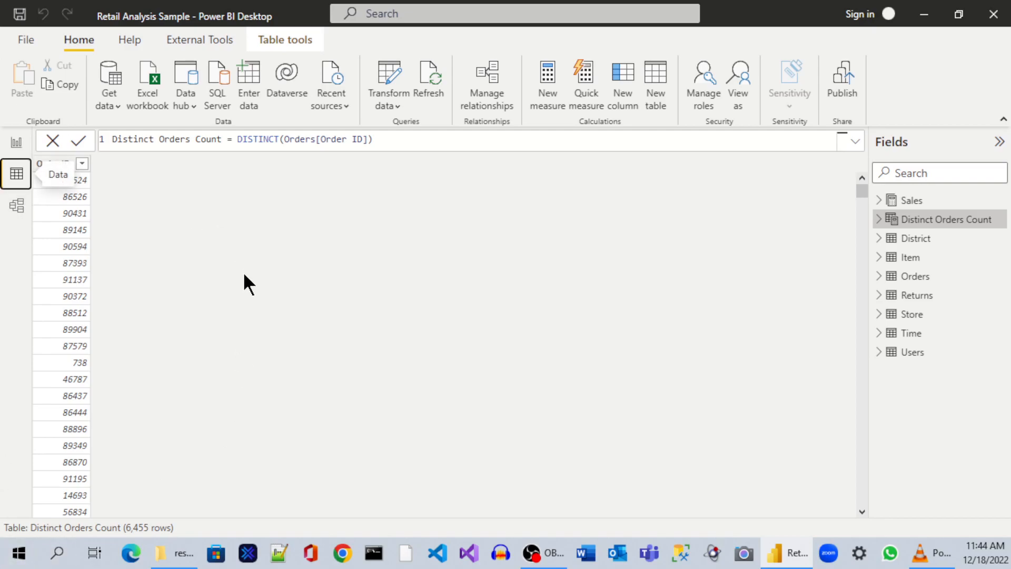
{"action": "scroll", "coordinate": [683, 377], "scroll_direction": "down", "scroll_amount": 7}
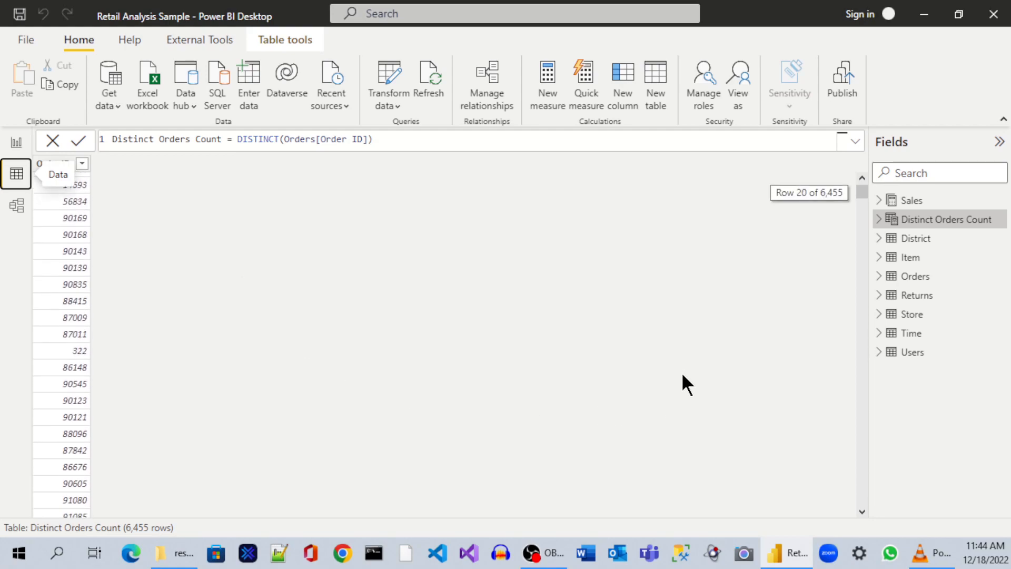
{"action": "scroll", "coordinate": [679, 371], "scroll_direction": "up", "scroll_amount": 7}
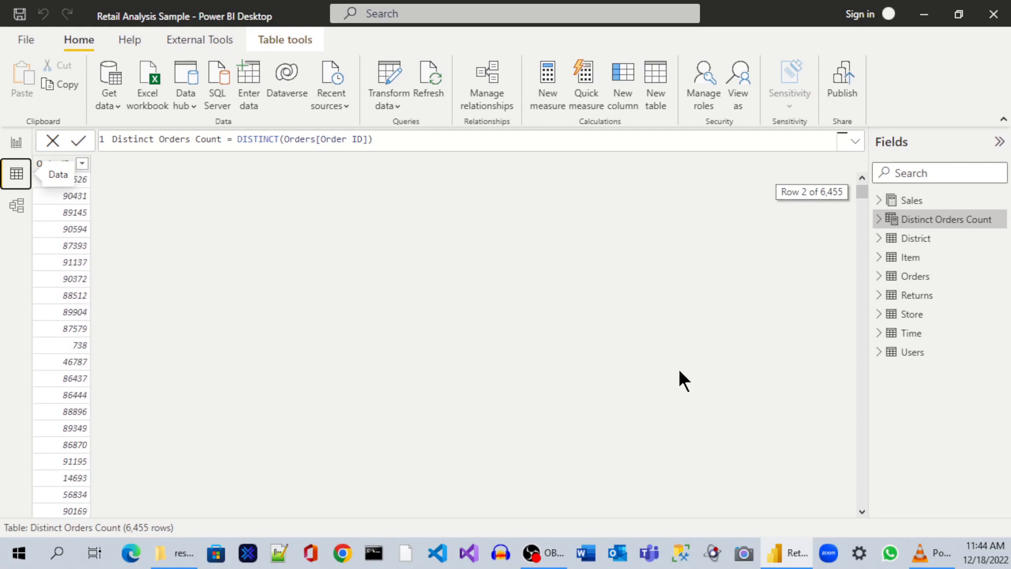
{"action": "scroll", "coordinate": [680, 369], "scroll_direction": "down", "scroll_amount": 15}
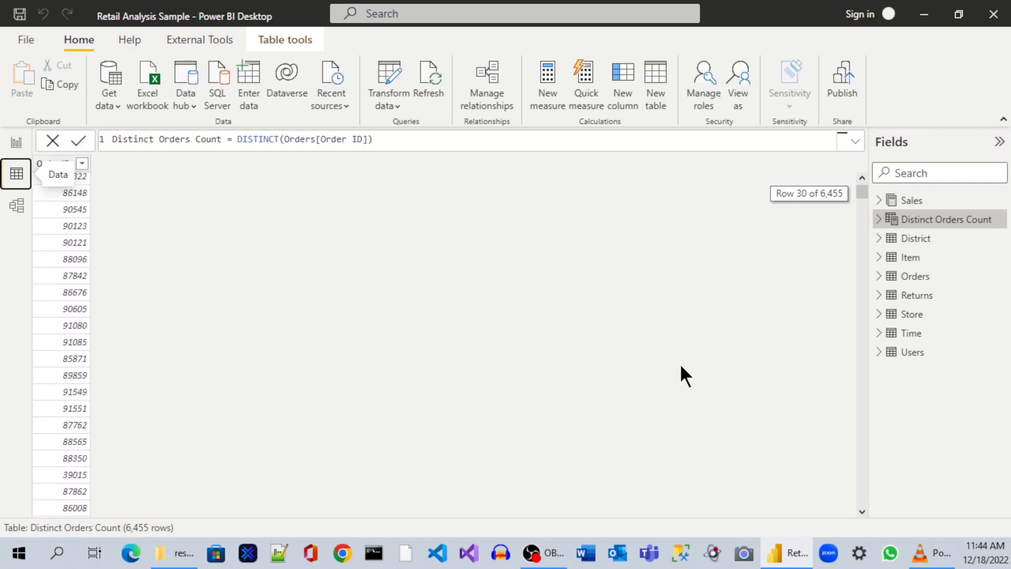
{"action": "left_click_drag", "start_coordinate": [859, 190], "coordinate": [864, 157]}
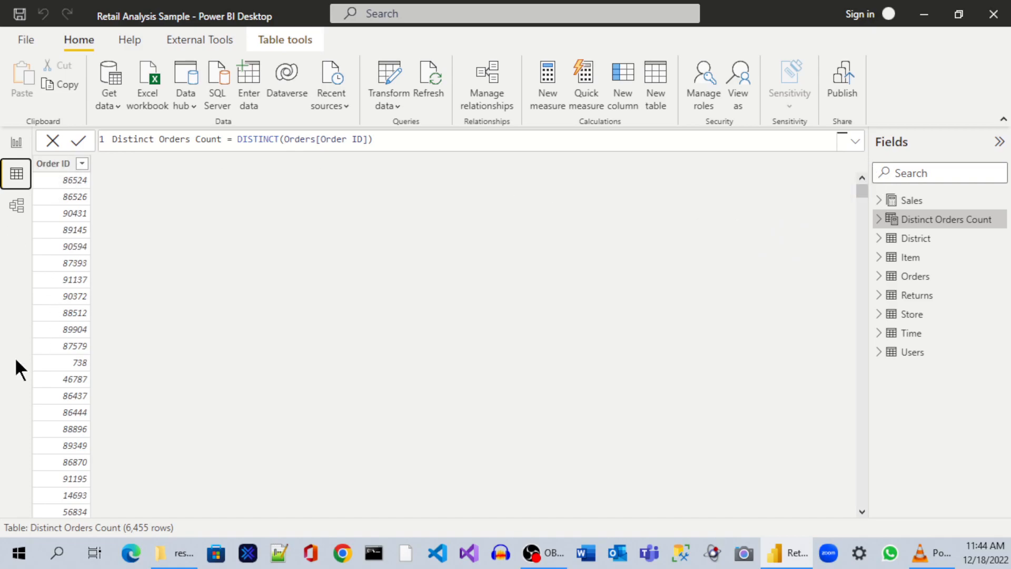
Pause the tutorial in VLC, minimize the player and compare the row counts of the Orders and Distinct Orders Count tables
{"action": "key", "text": "alt+Tab"}
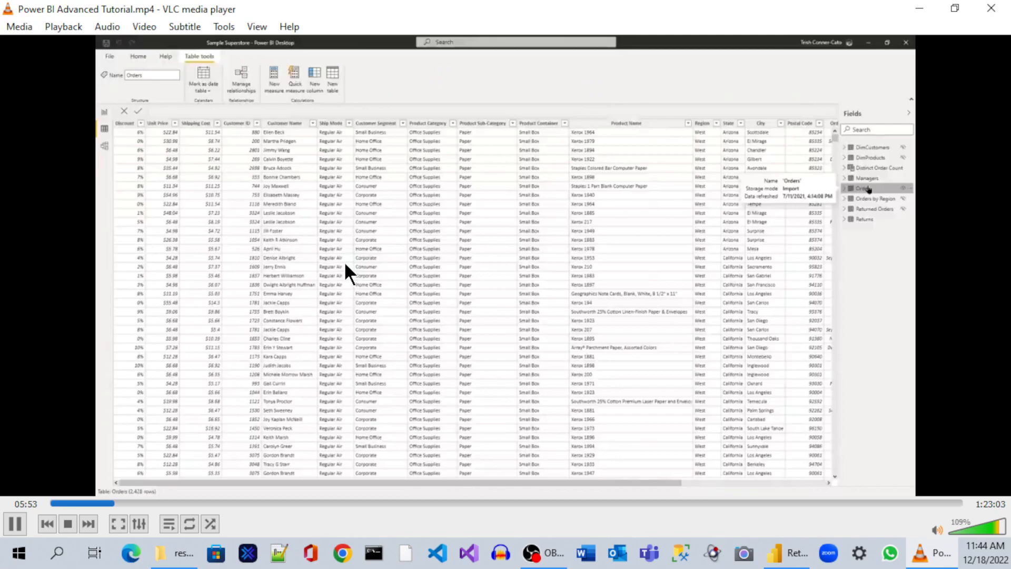
{"action": "left_click", "coordinate": [15, 525]}
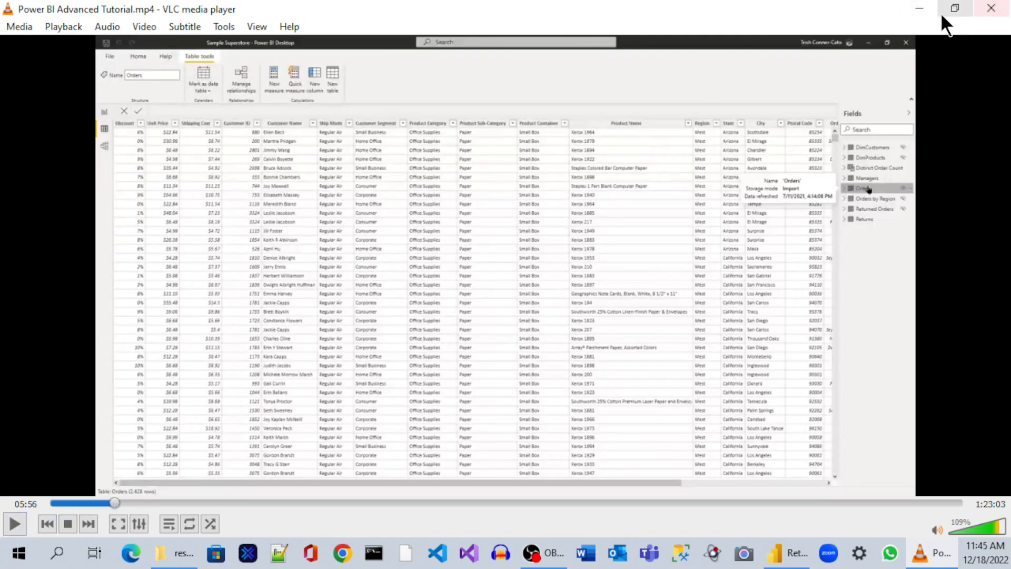
{"action": "left_click", "coordinate": [919, 10]}
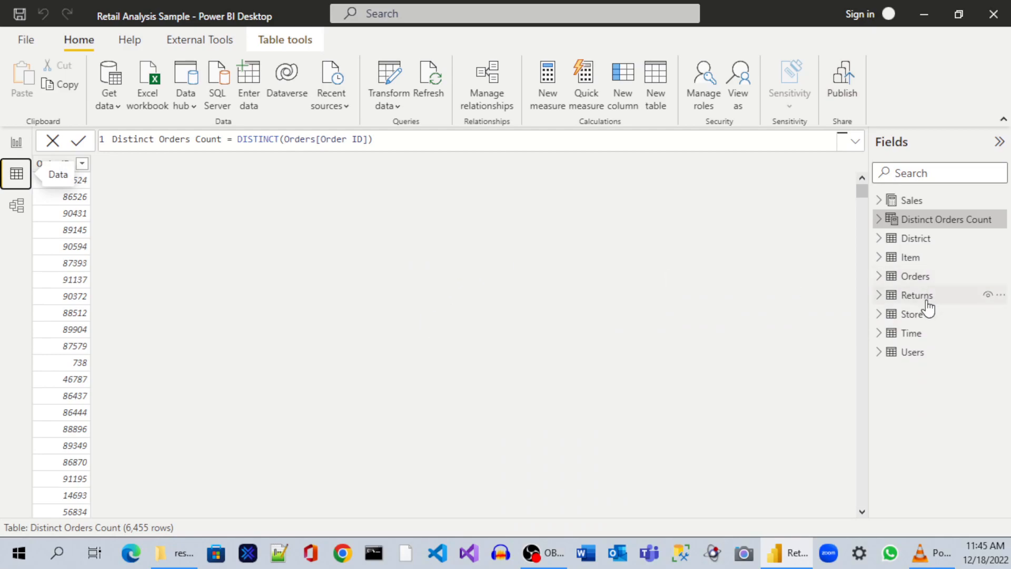
{"action": "left_click", "coordinate": [915, 277]}
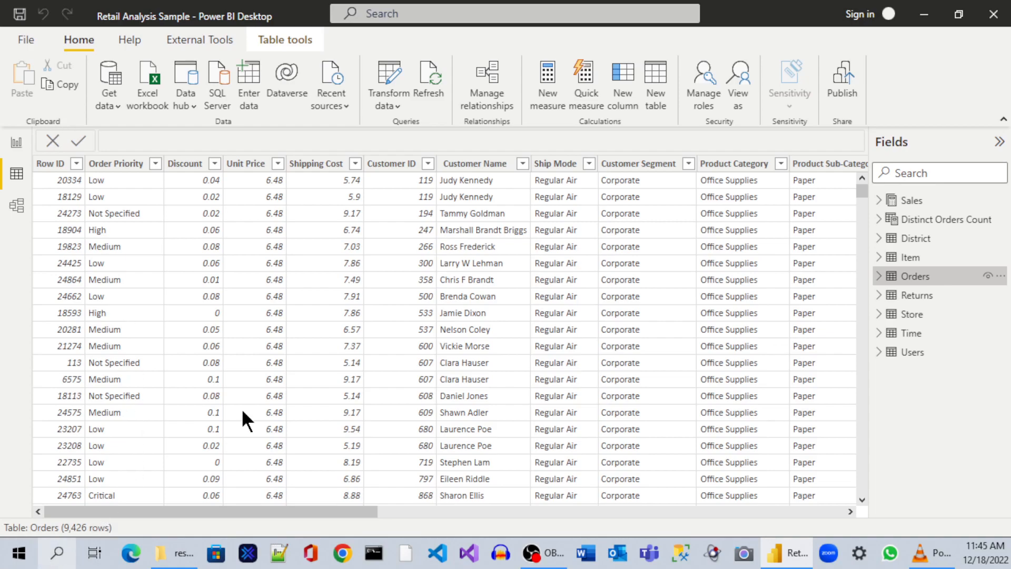
{"action": "left_click", "coordinate": [937, 221]}
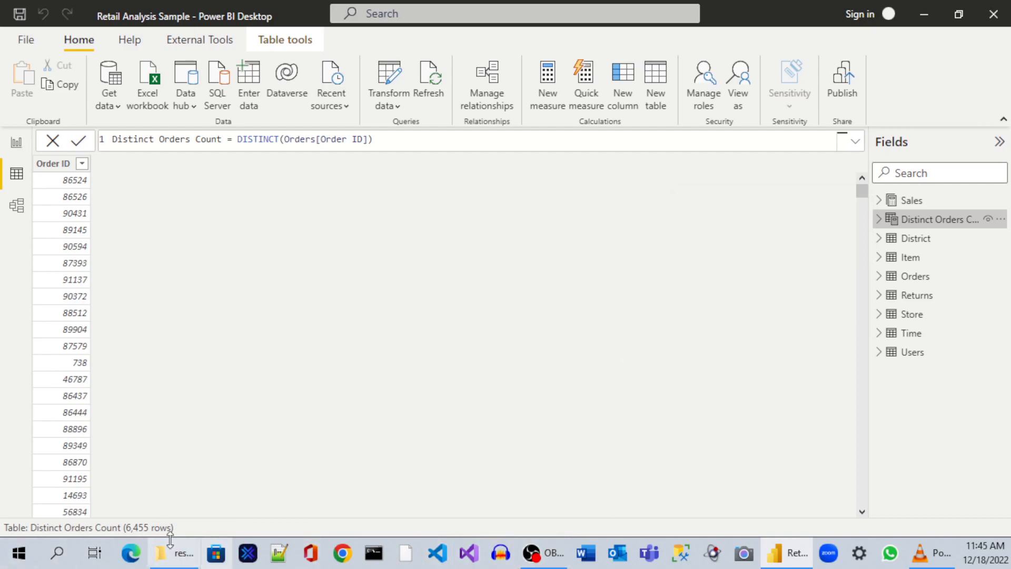
Play the next part of the tutorial in VLC, return to Power BI Desktop and save the report
{"action": "left_click", "coordinate": [932, 553]}
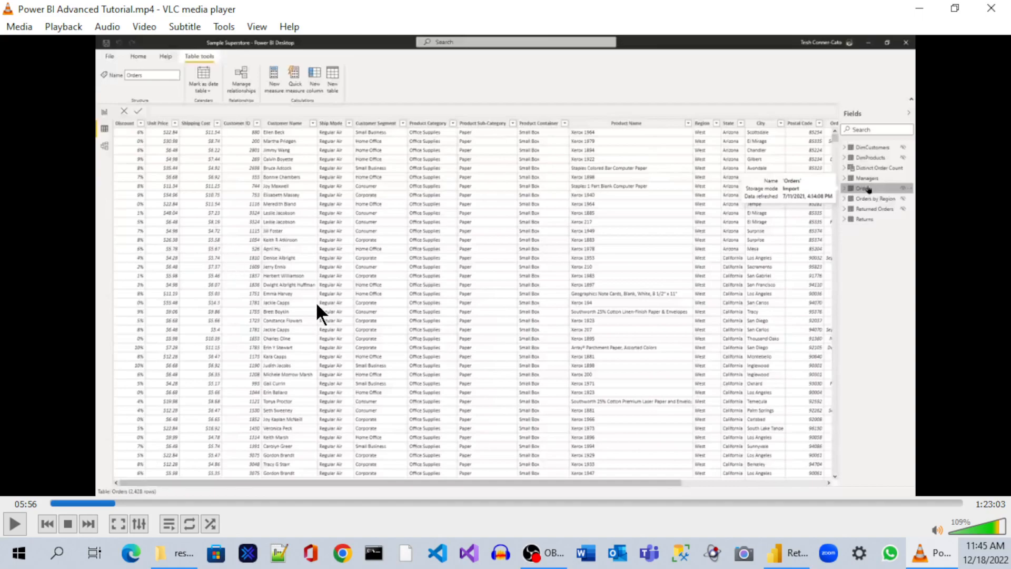
{"action": "key", "text": "space"}
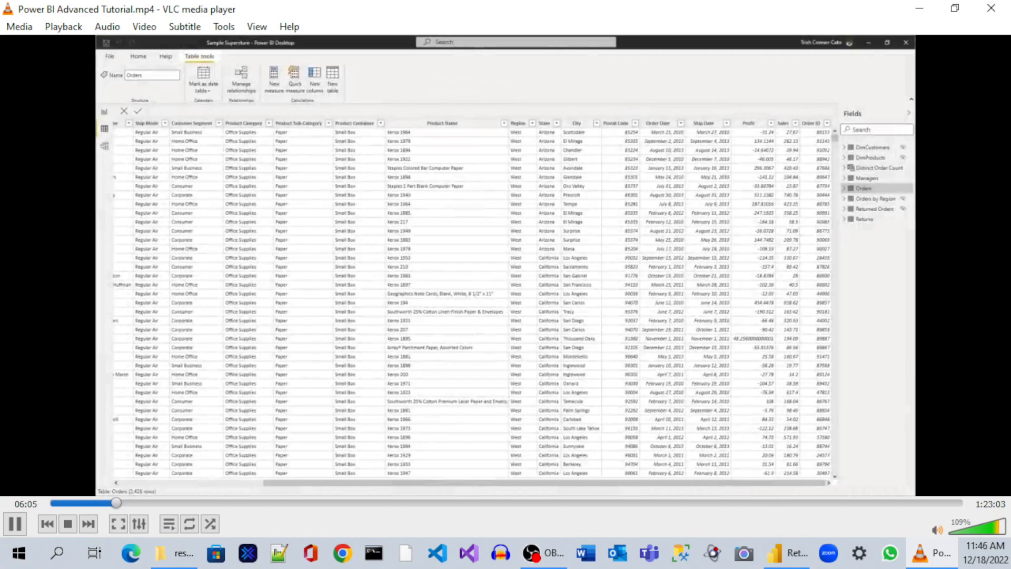
{"action": "key", "text": "alt+Tab"}
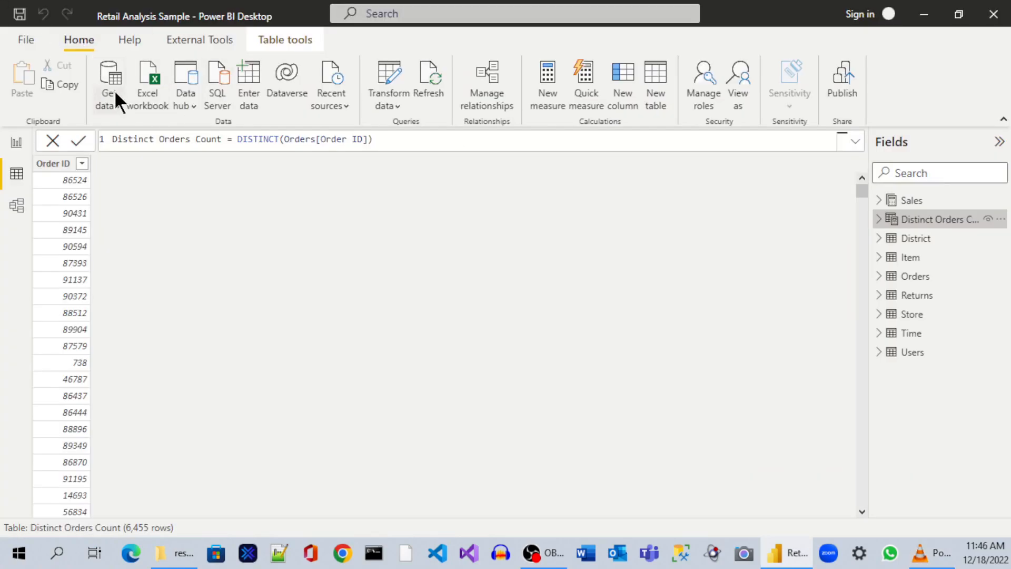
{"action": "left_click", "coordinate": [20, 14]}
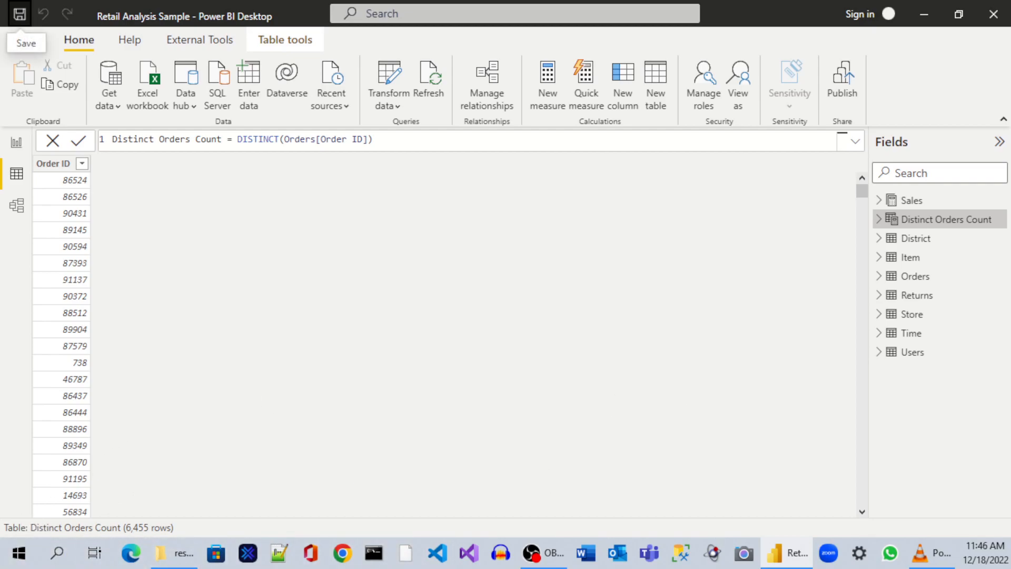
Check the tutorial in VLC, return to Power BI Desktop and add a new calculated column to the Orders table
{"action": "key", "text": "alt+Tab"}
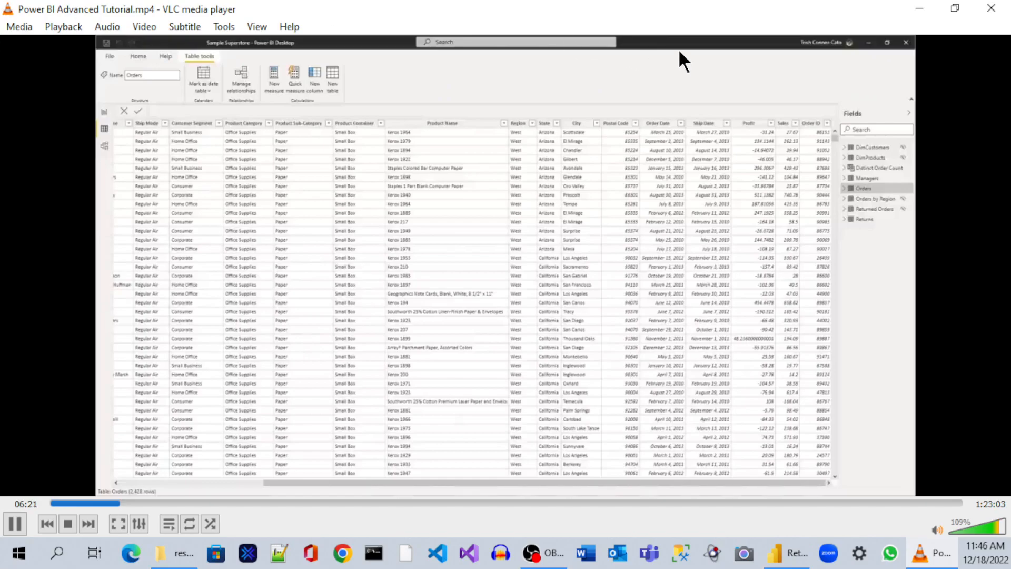
{"action": "key", "text": "alt+Tab"}
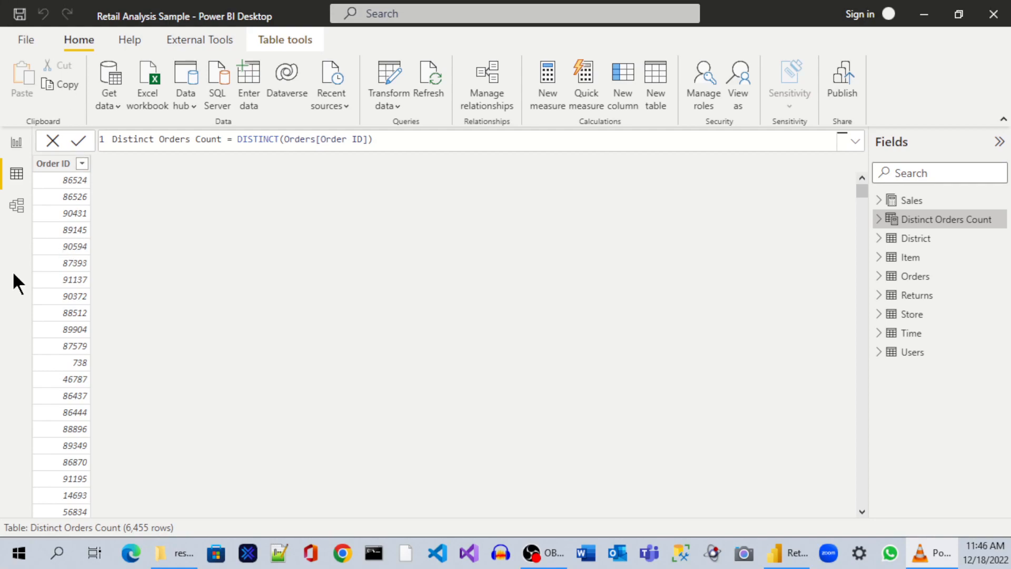
{"action": "left_click", "coordinate": [927, 278]}
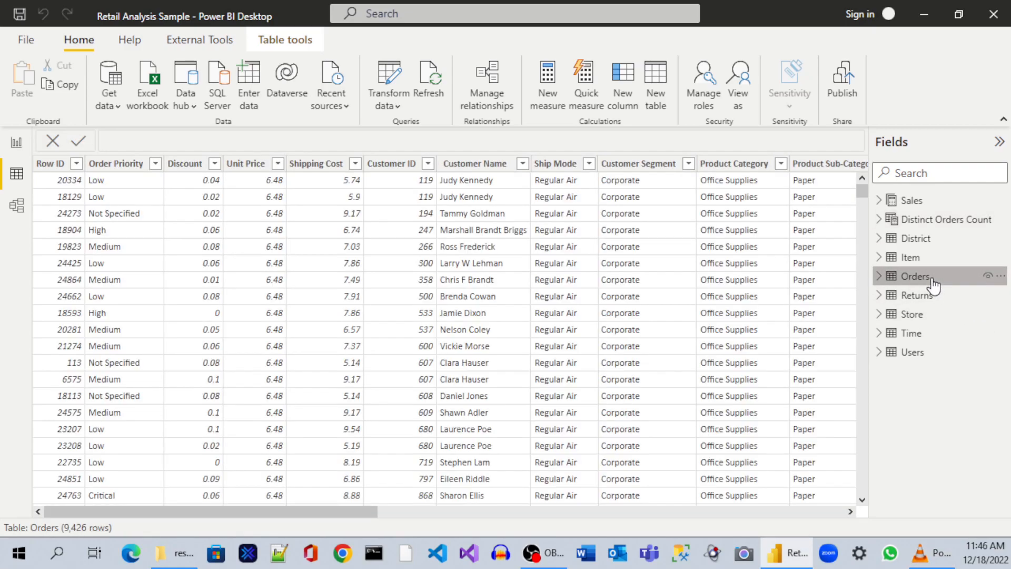
{"action": "left_click", "coordinate": [1000, 276]}
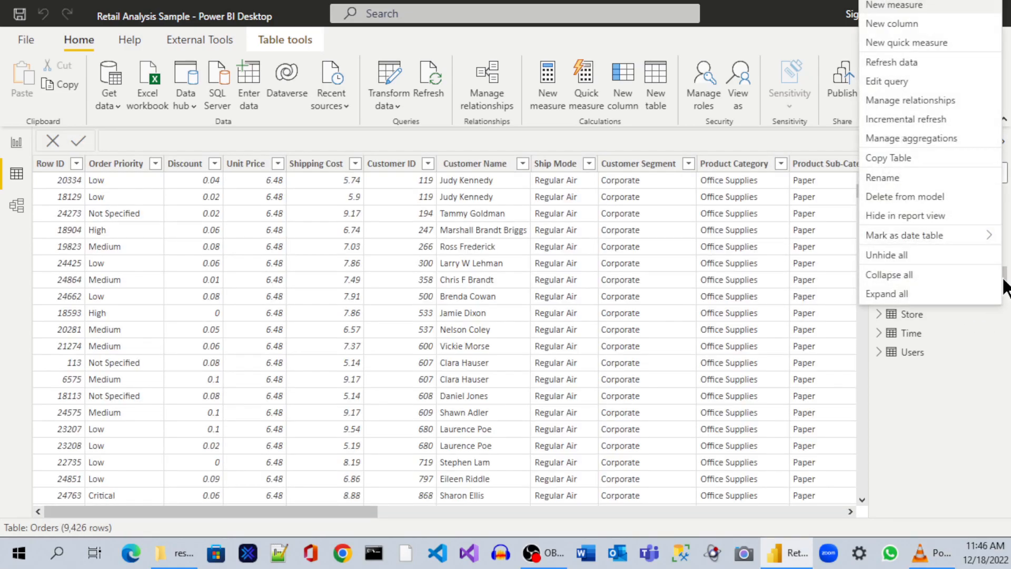
{"action": "left_click", "coordinate": [918, 24]}
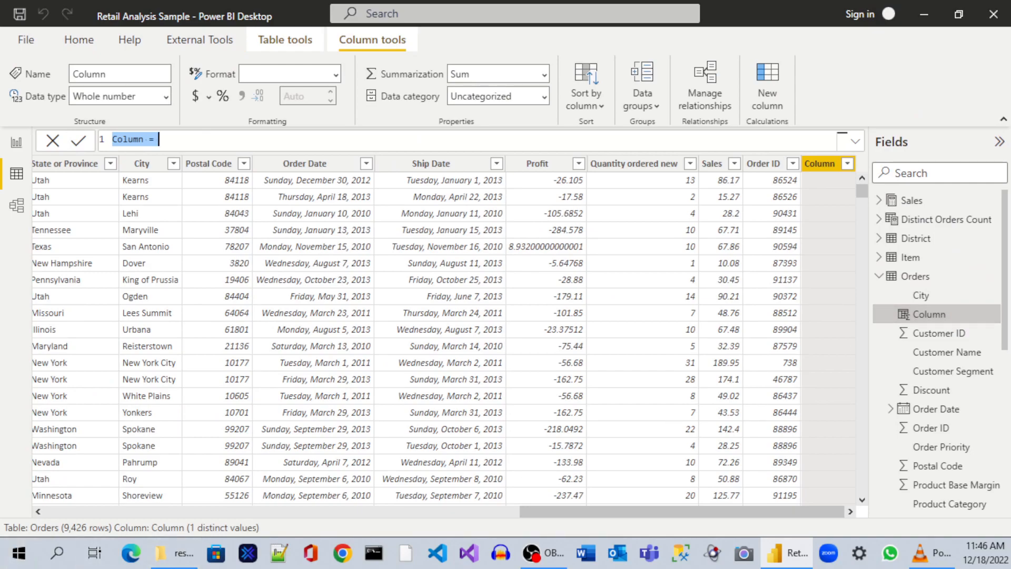
Clear the new column's default formula text and check the column's formula in the VLC tutorial
{"action": "key", "text": "BackSpace"}
{"action": "key", "text": "alt+Tab"}
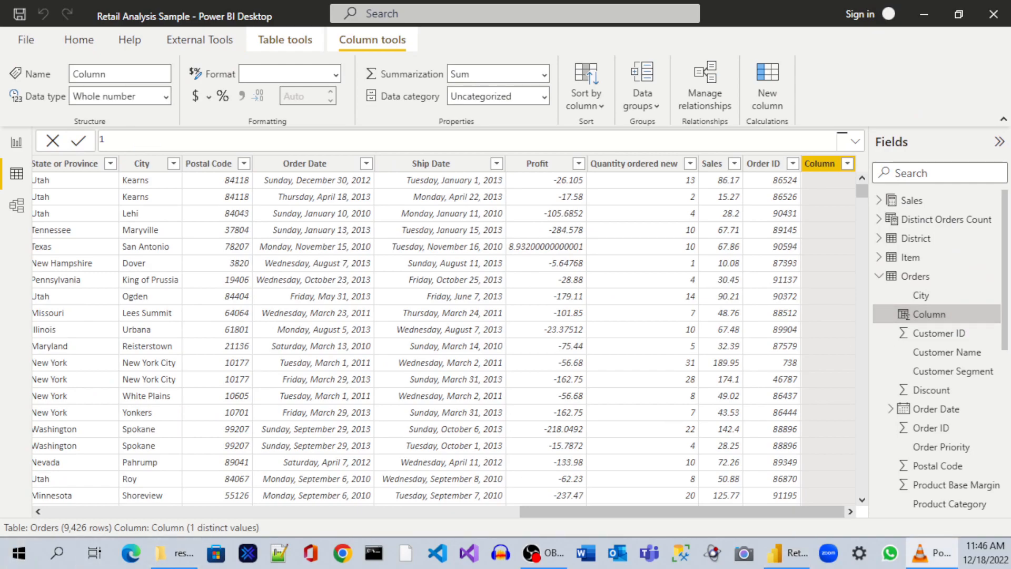
{"action": "left_click", "coordinate": [349, 342]}
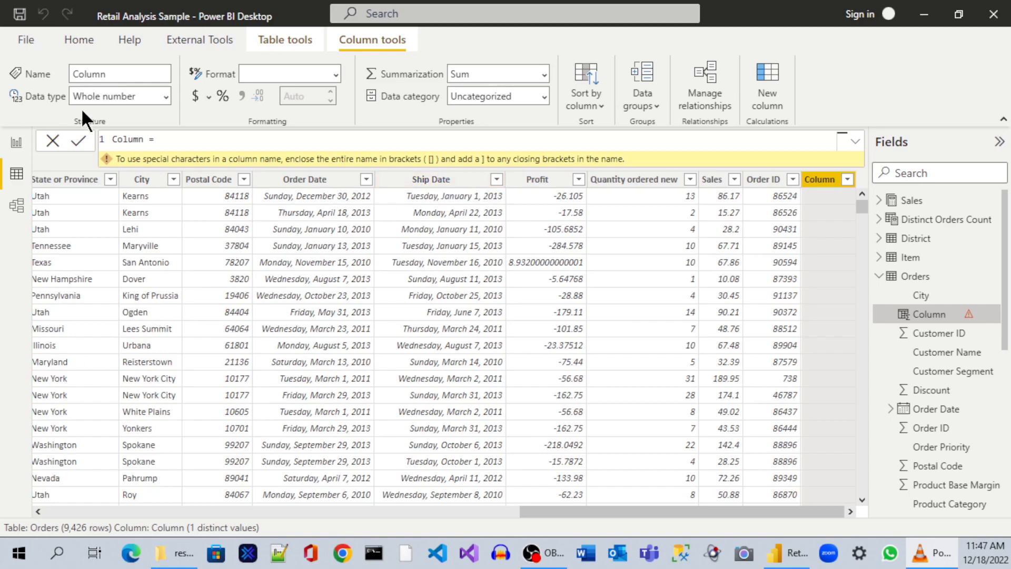
Name the new column Days To Ship and start its formula with the DATEDIFF function
{"action": "double_click", "coordinate": [127, 139]}
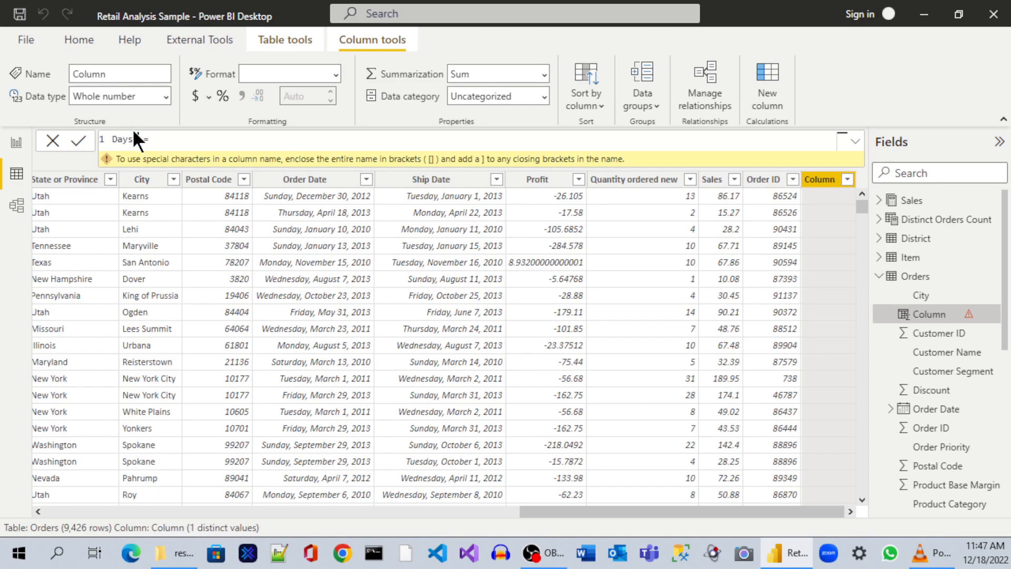
{"action": "type", "text": "Days To Ship"}
{"action": "type", "text": "DATE"}
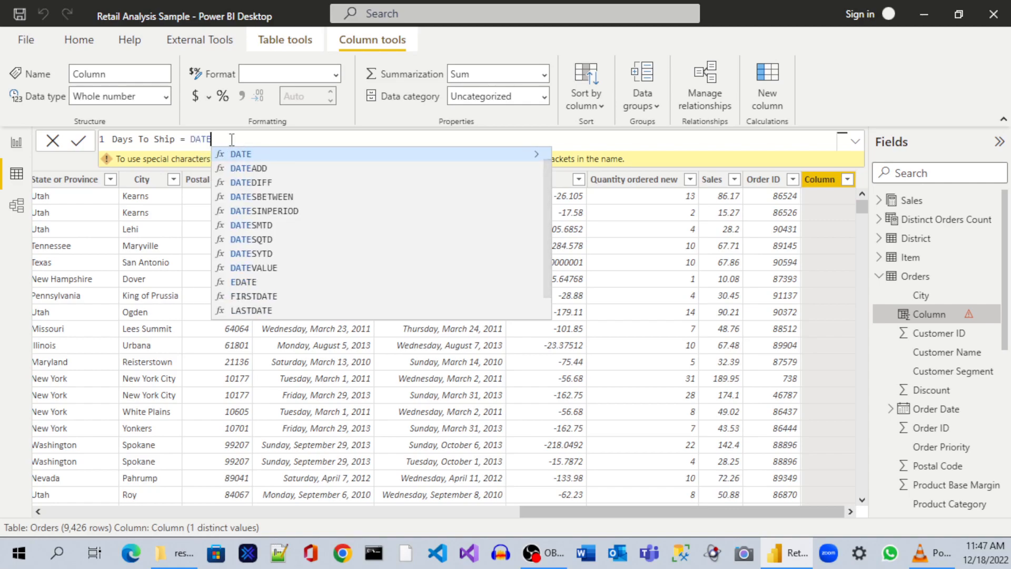
{"action": "type", "text": "D"}
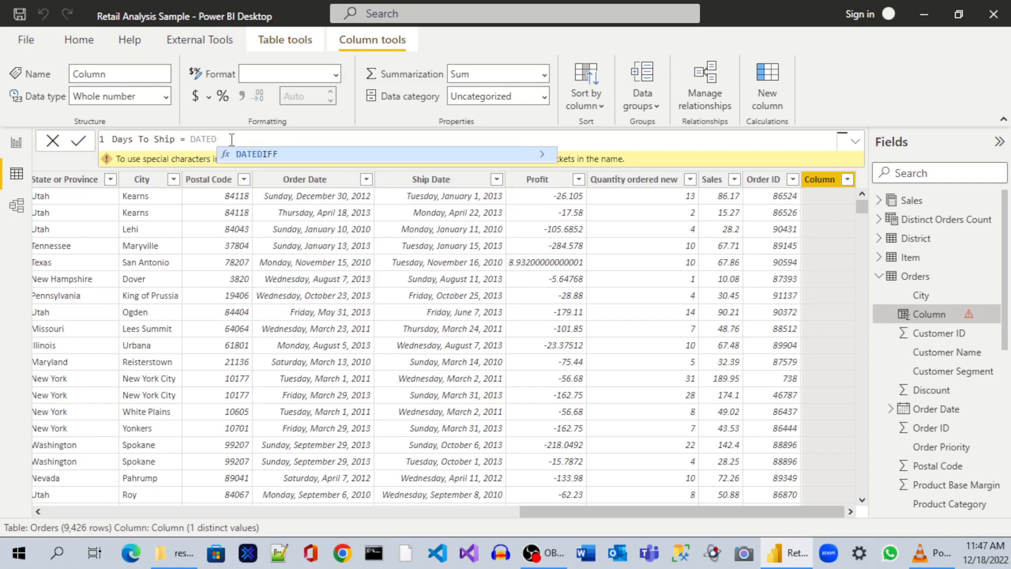
{"action": "key", "text": "Tab"}
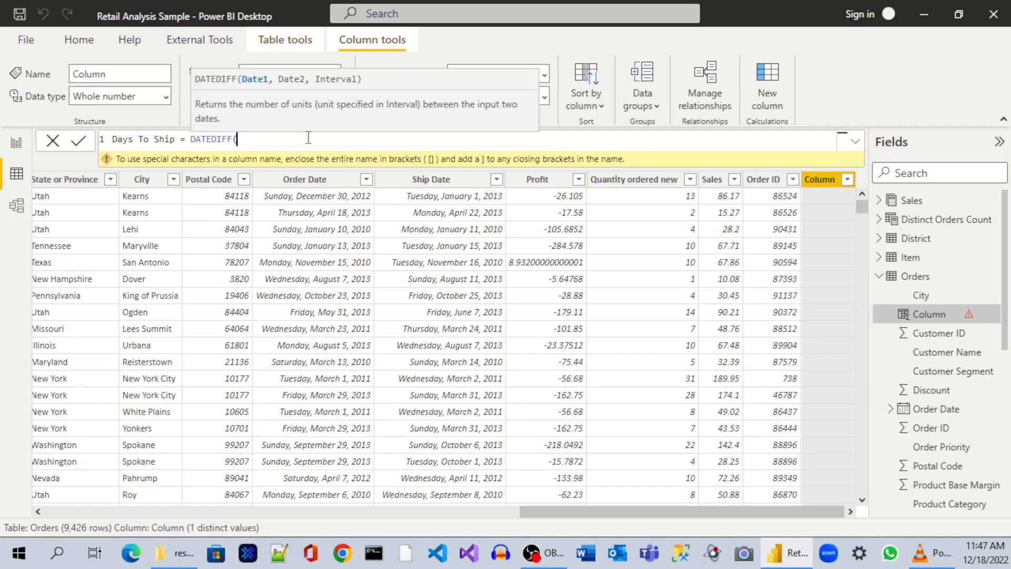
Enter Orders[Order Date] as the first date argument of DATEDIFF in the Days To Ship formula
{"action": "type", "text": "ord"}
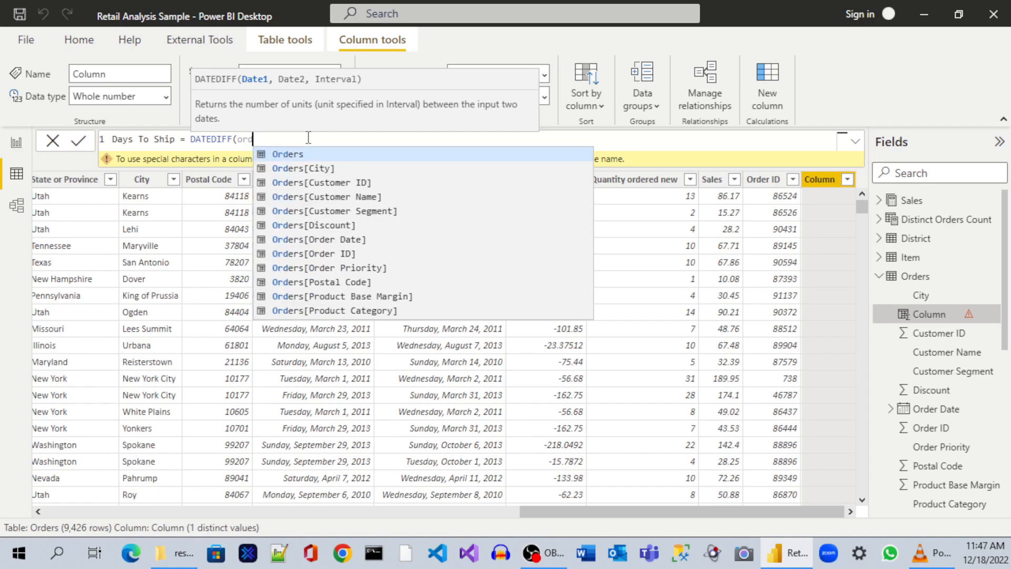
{"action": "key", "text": "Tab"}
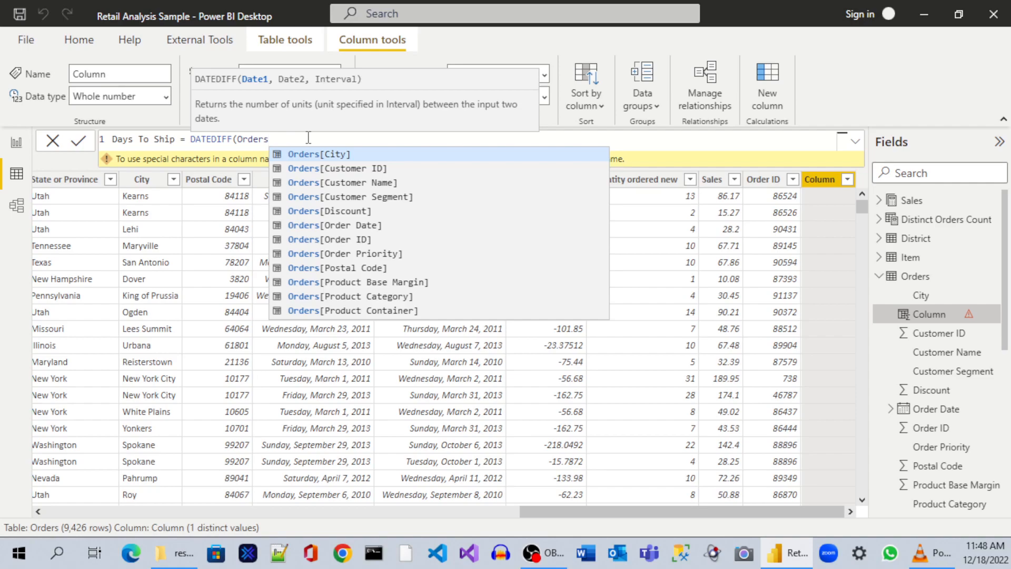
{"action": "scroll", "coordinate": [461, 226], "scroll_direction": "down", "scroll_amount": 3}
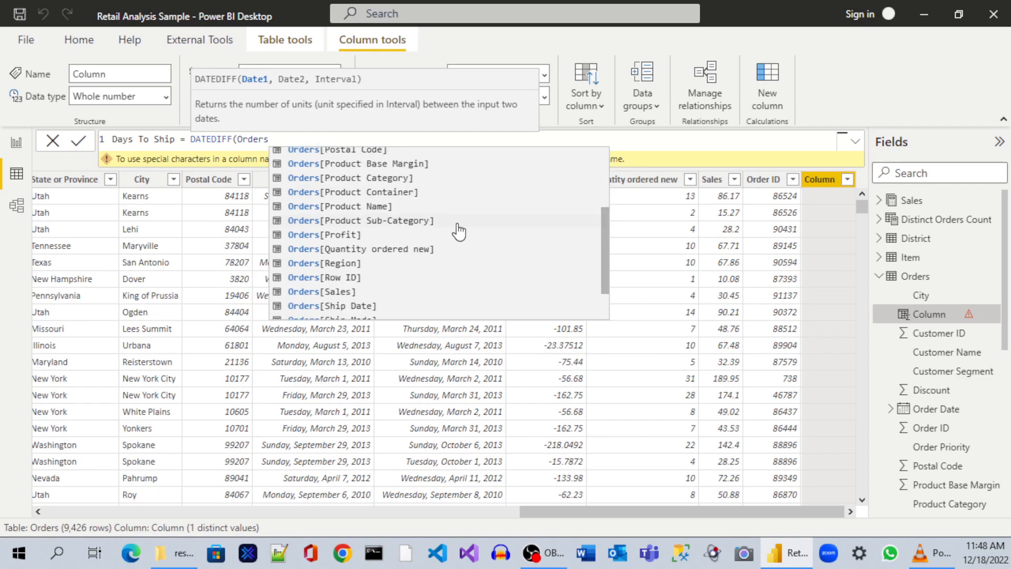
{"action": "scroll", "coordinate": [450, 246], "scroll_direction": "down", "scroll_amount": 1}
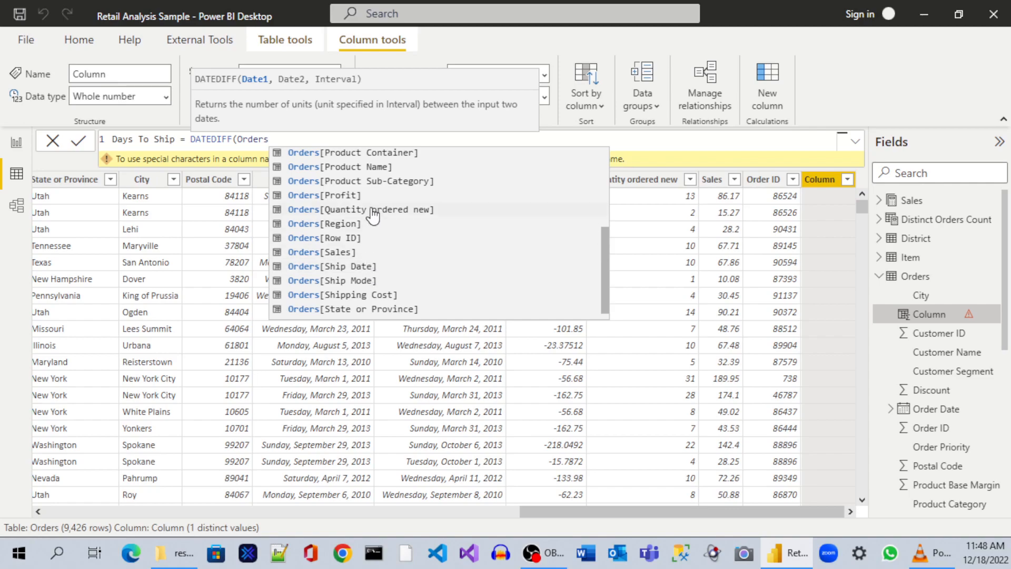
{"action": "scroll", "coordinate": [414, 271], "scroll_direction": "up", "scroll_amount": 2}
{"action": "scroll", "coordinate": [413, 272], "scroll_direction": "up", "scroll_amount": 2}
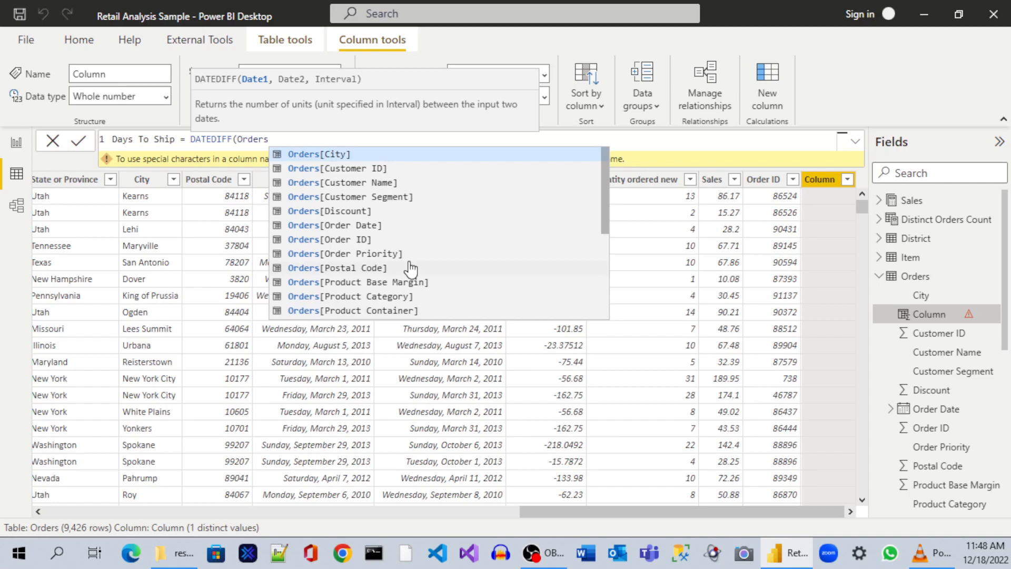
{"action": "left_click", "coordinate": [363, 232]}
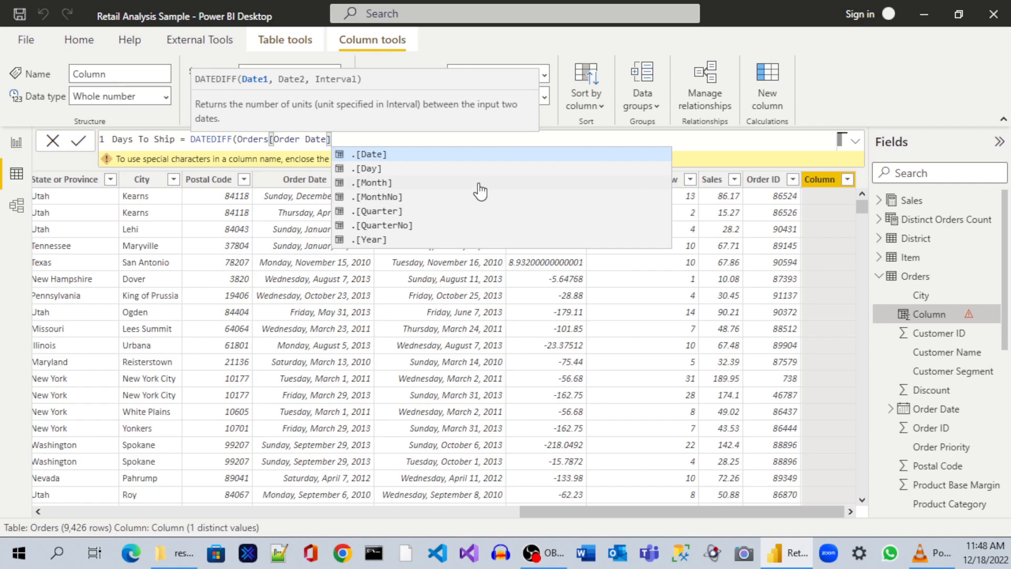
Complete the first DATEDIFF argument with .[Date] and enter Orders[Ship Date].[Date] as the second date argument
{"action": "left_click", "coordinate": [409, 154]}
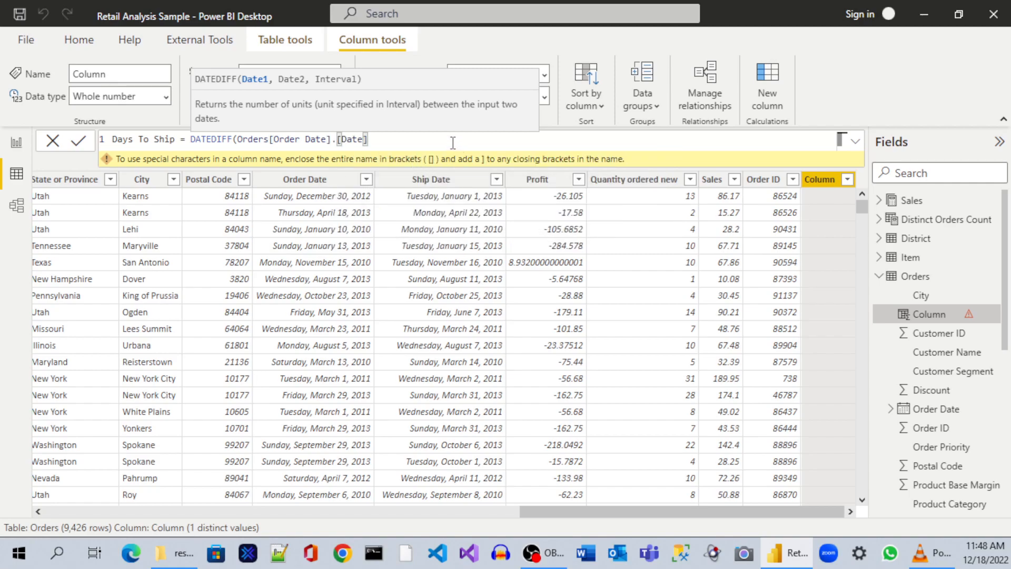
{"action": "type", "text": ","}
{"action": "type", "text": "or"}
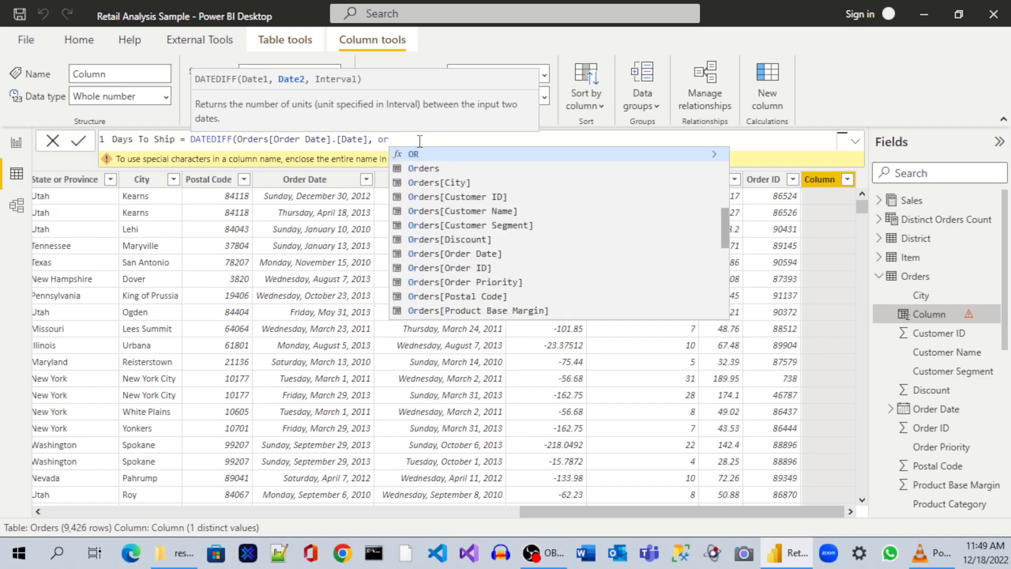
{"action": "key", "text": "Down"}
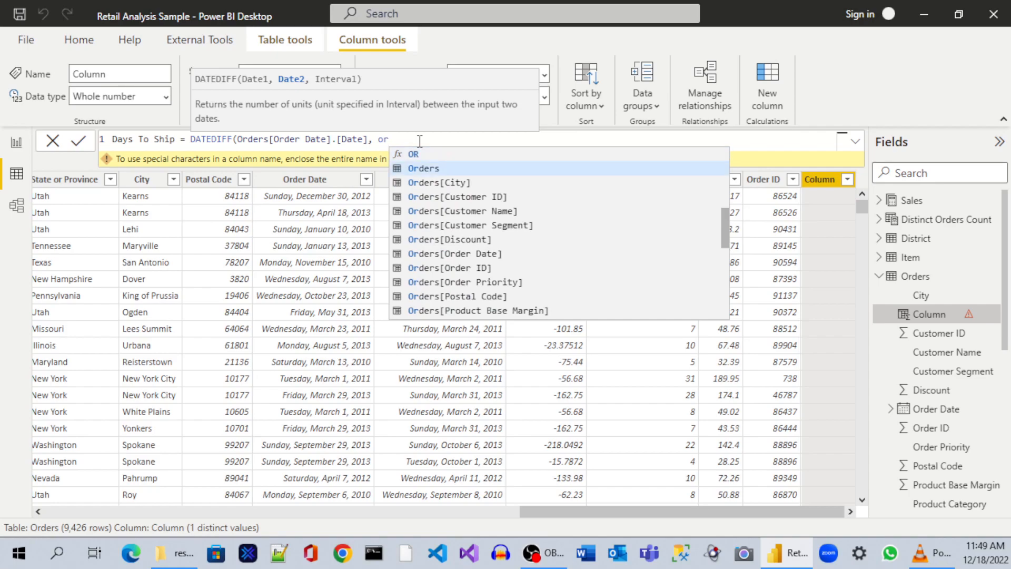
{"action": "scroll", "coordinate": [642, 255], "scroll_direction": "down", "scroll_amount": 1}
{"action": "scroll", "coordinate": [641, 256], "scroll_direction": "down", "scroll_amount": 3}
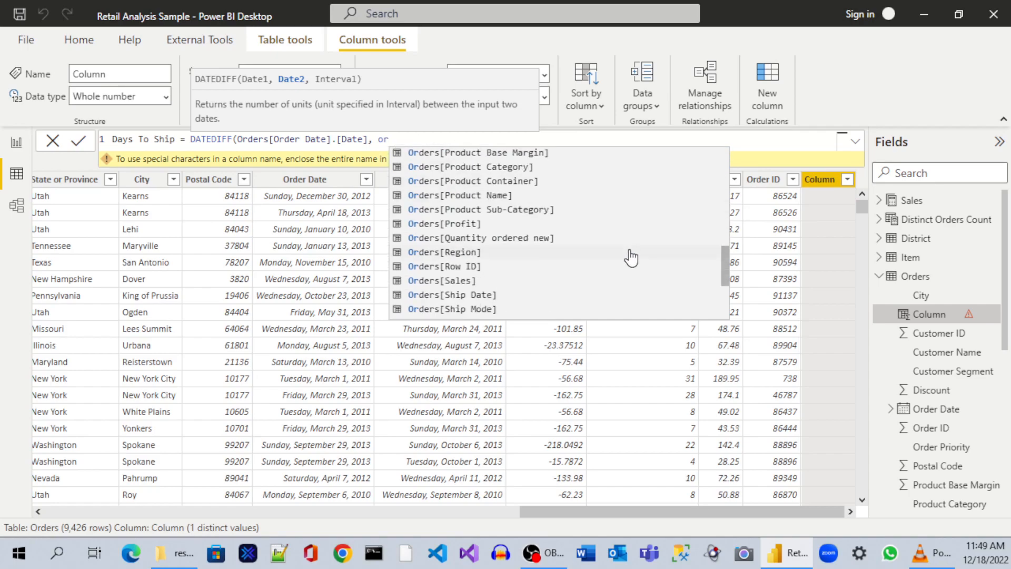
{"action": "left_click", "coordinate": [503, 299]}
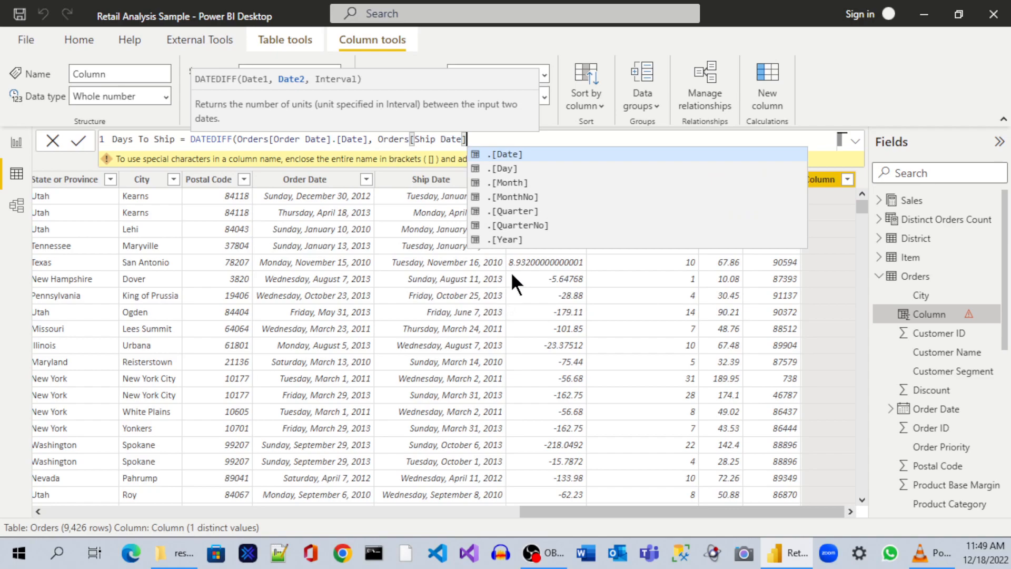
{"action": "left_click", "coordinate": [545, 151]}
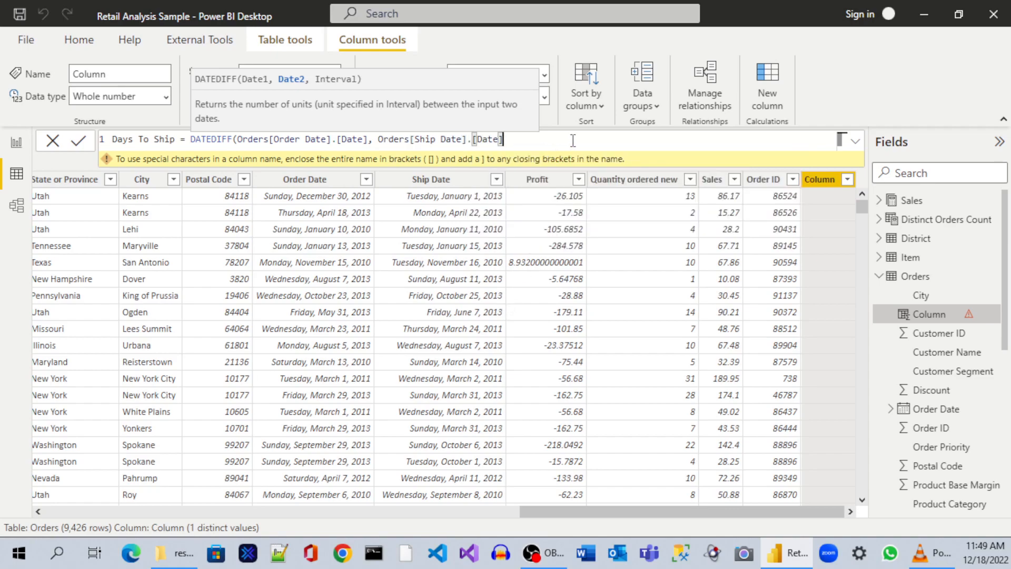
Set the DATEDIFF interval to DAY, close the function and commit the Days To Ship formula
{"action": "type", "text": ")"}
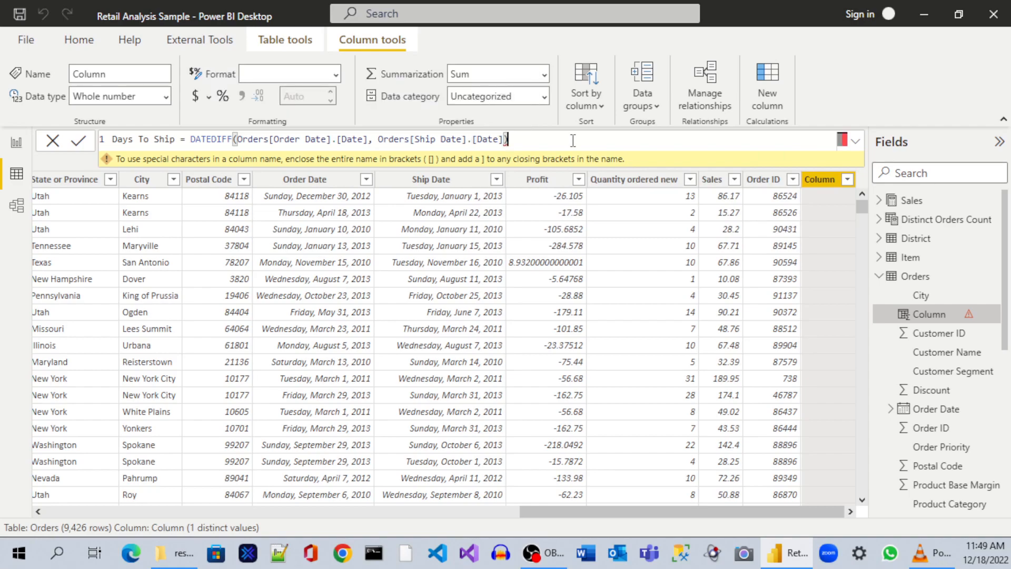
{"action": "key", "text": "BackSpace"}
{"action": "type", "text": ","}
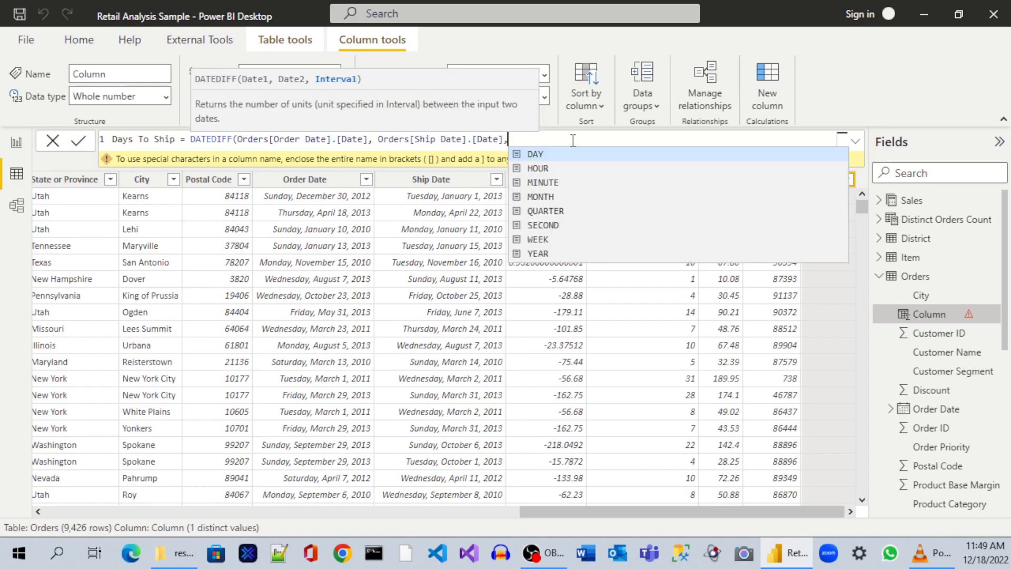
{"action": "type", "text": "DAY"}
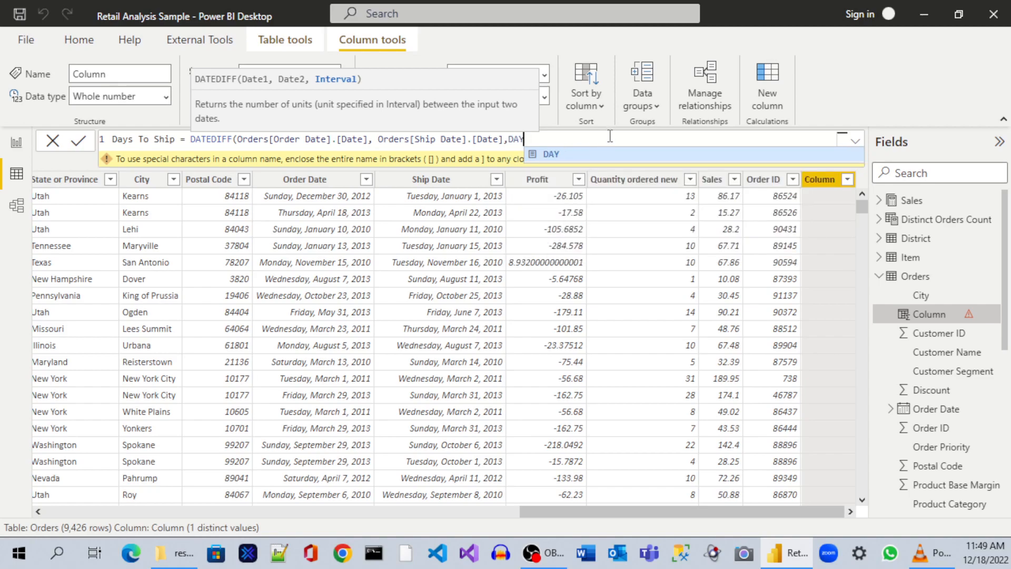
{"action": "type", "text": ")"}
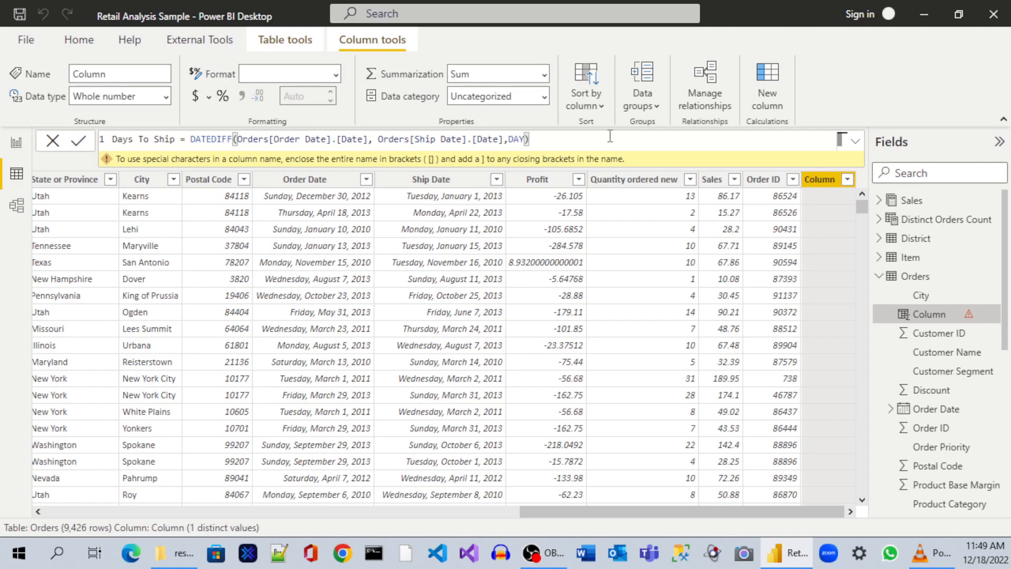
{"action": "key", "text": "Return"}
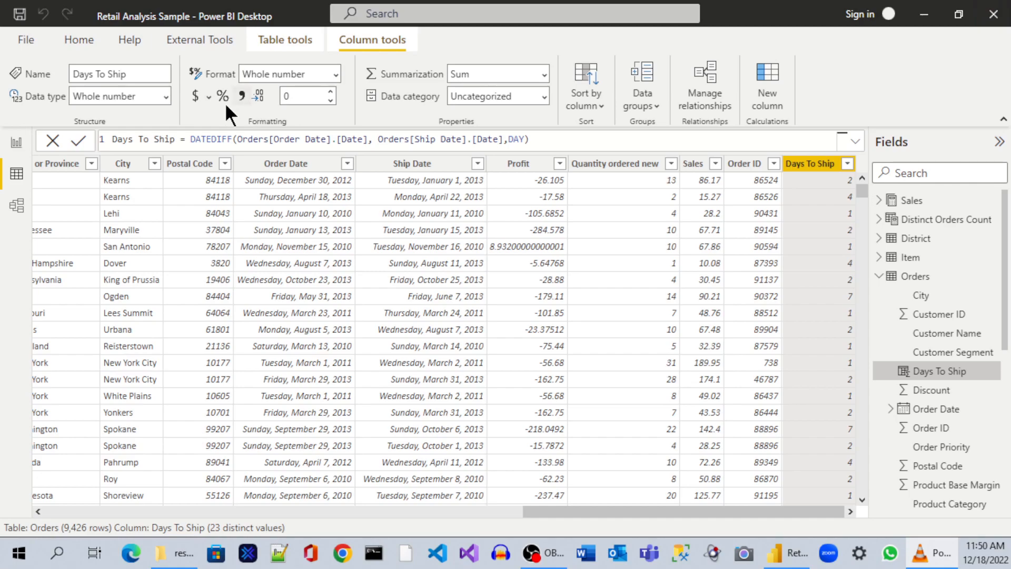
Display the date-part options after Orders[Order Date] in the Days To Ship formula and remove the extra period
{"action": "double_click", "coordinate": [209, 139]}
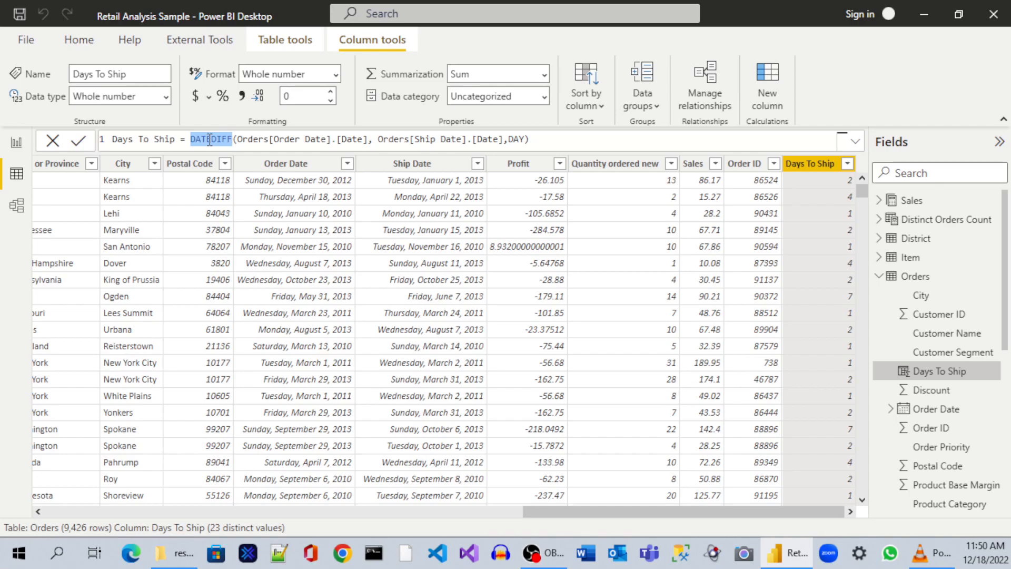
{"action": "left_click", "coordinate": [213, 140]}
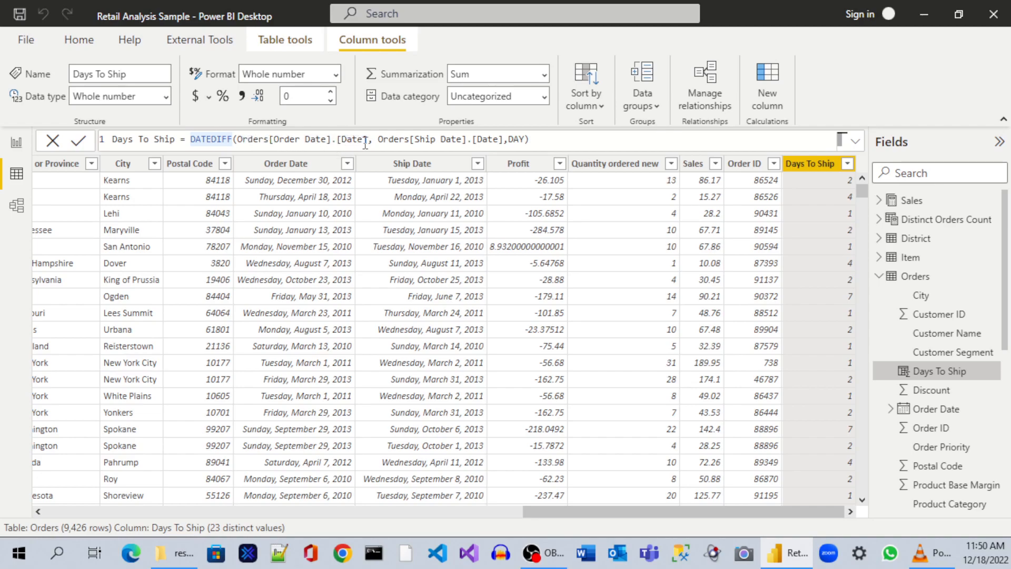
{"action": "left_click", "coordinate": [330, 139]}
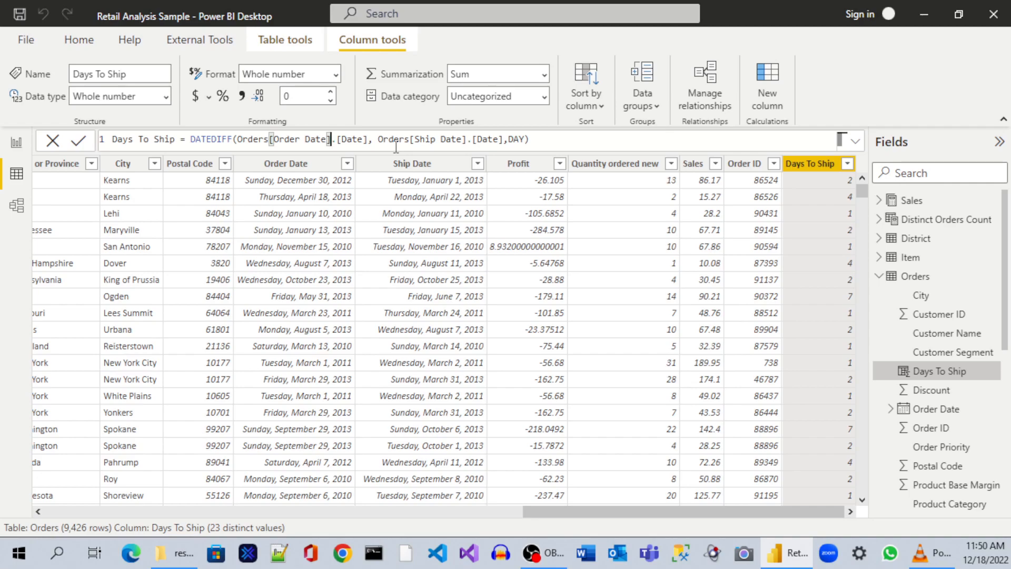
{"action": "type", "text": "."}
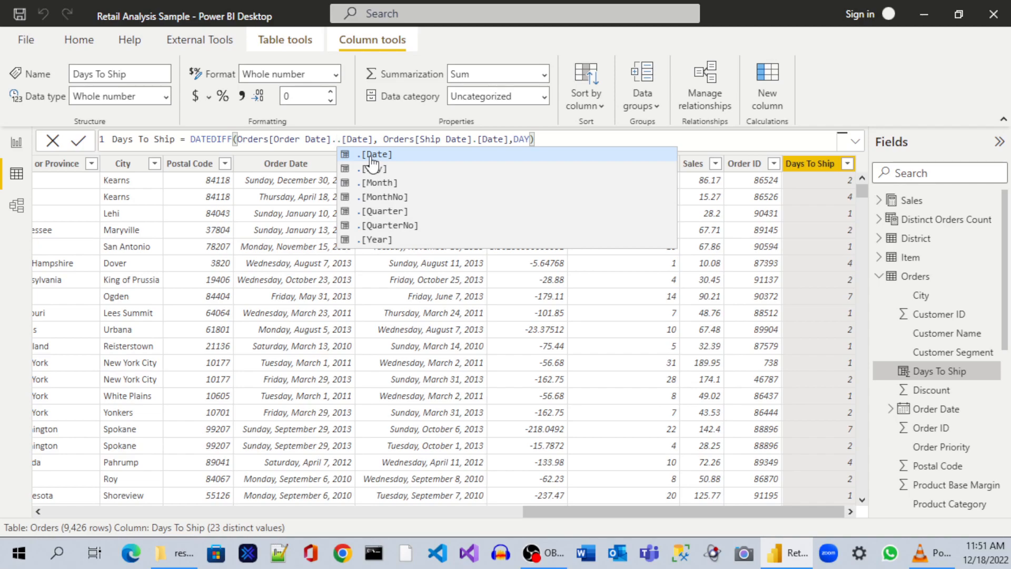
{"action": "key", "text": "BackSpace"}
{"action": "left_click", "coordinate": [680, 138]}
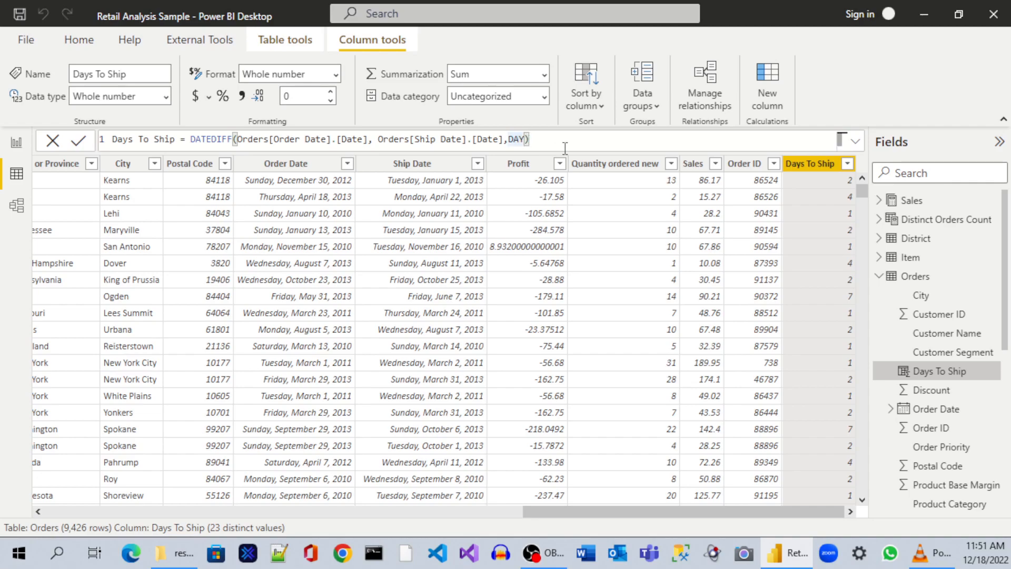
Clear the DATEDIFF interval to show the available intervals, choose DAY again and recommit the Days To Ship formula
{"action": "key", "text": "BackSpace"}
{"action": "key", "text": "BackSpace"}
{"action": "key", "text": "BackSpace"}
{"action": "key", "text": "BackSpace"}
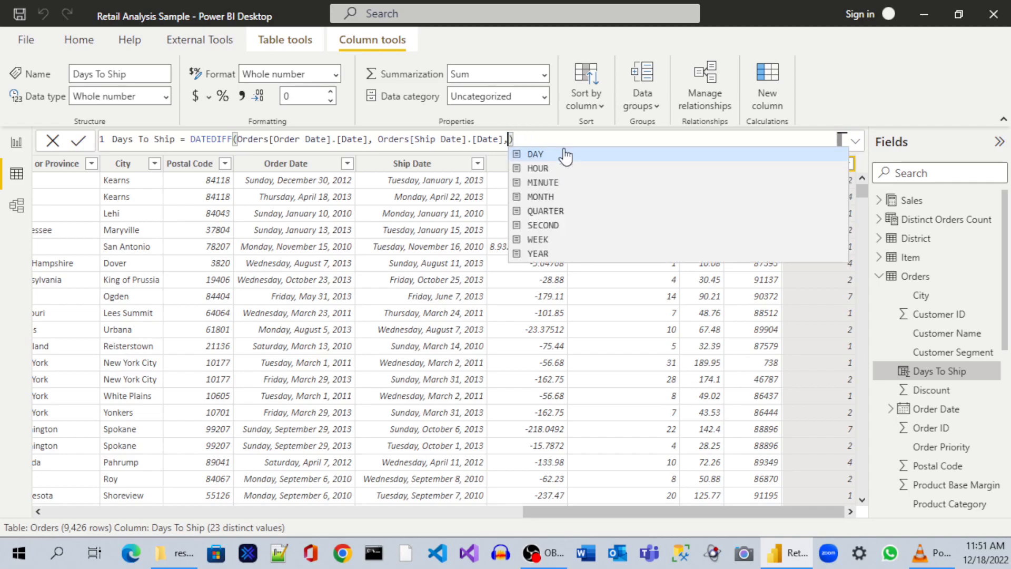
{"action": "type", "text": ","}
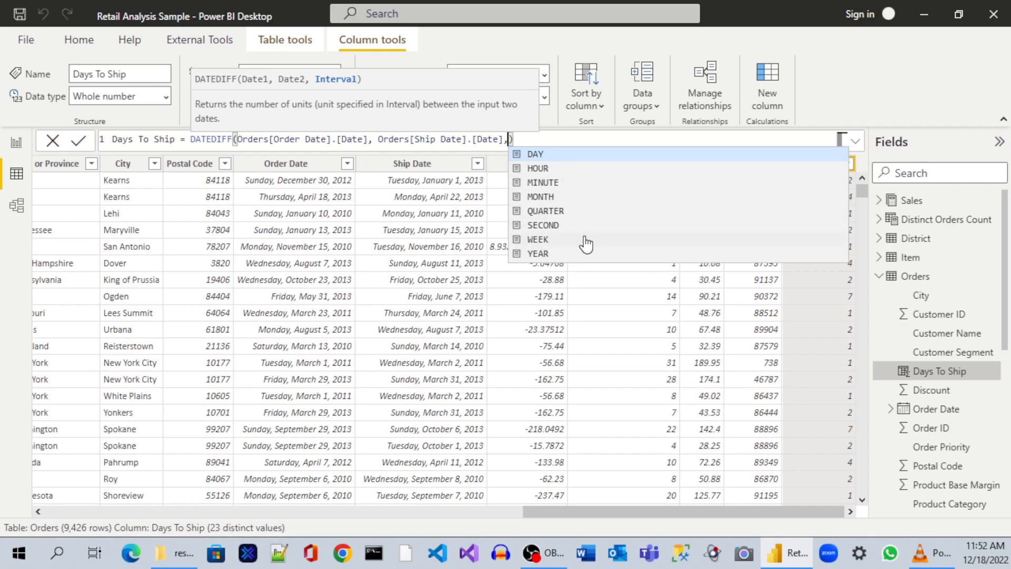
{"action": "left_click", "coordinate": [560, 154]}
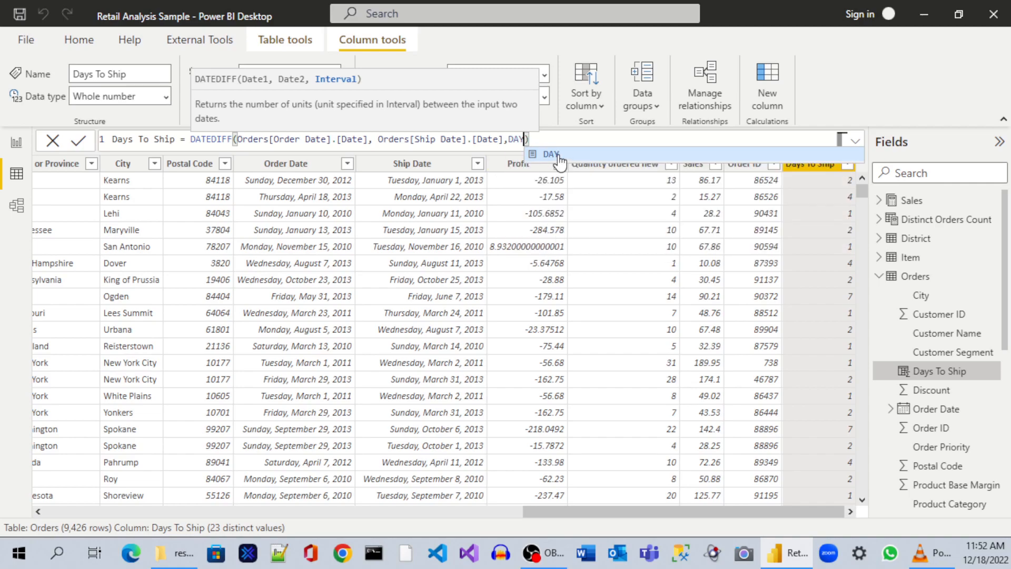
{"action": "left_click", "coordinate": [601, 141]}
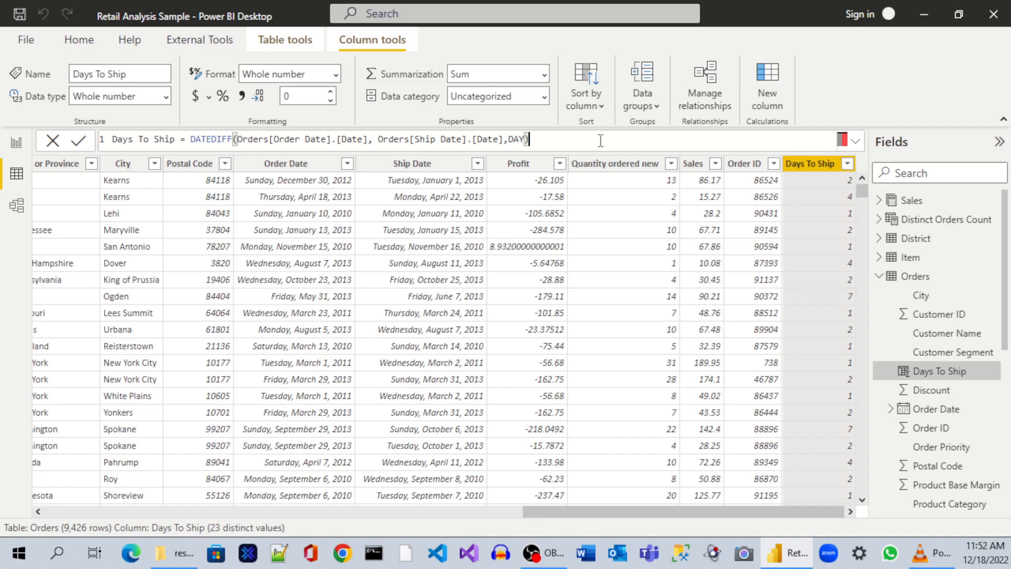
{"action": "key", "text": "Return"}
{"action": "mouse_move", "coordinate": [862, 191]}
{"action": "left_mouse_down"}
{"action": "mouse_move", "coordinate": [861, 270]}
{"action": "mouse_move", "coordinate": [845, 305]}
{"action": "mouse_move", "coordinate": [874, 334]}
{"action": "mouse_move", "coordinate": [860, 302]}
{"action": "mouse_move", "coordinate": [858, 369]}
{"action": "mouse_move", "coordinate": [869, 365]}
{"action": "mouse_move", "coordinate": [876, 244]}
{"action": "mouse_move", "coordinate": [864, 182]}
{"action": "left_mouse_up"}
Check the tutorial in VLC, return to Power BI Desktop and add another calculated column to the Orders table
{"action": "key", "text": "alt+Tab"}
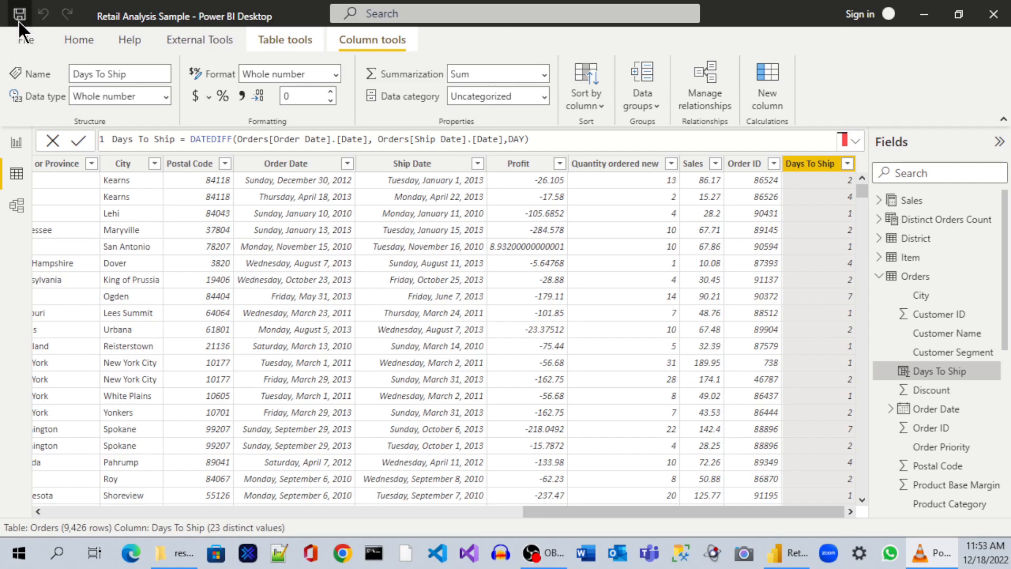
{"action": "key", "text": "alt+Tab"}
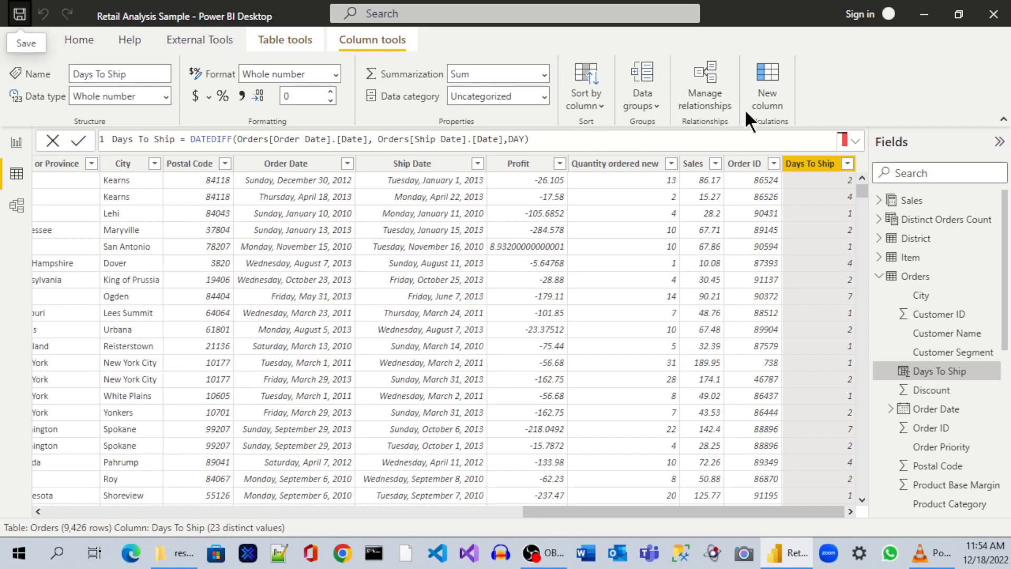
{"action": "left_click", "coordinate": [773, 74]}
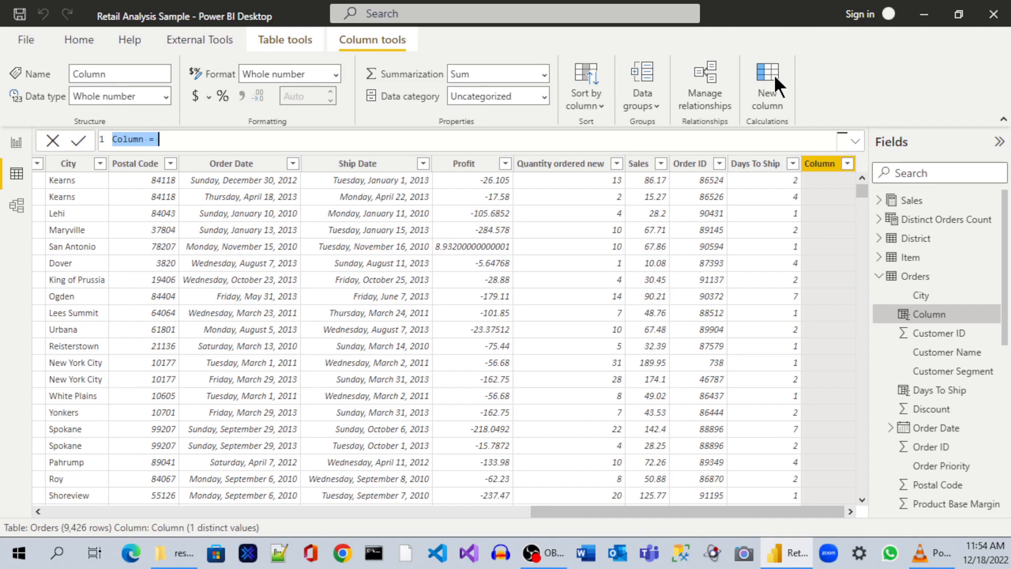
Name the new column Sales Ranking Highest and start its formula with the RANKX function
{"action": "type", "text": "S"}
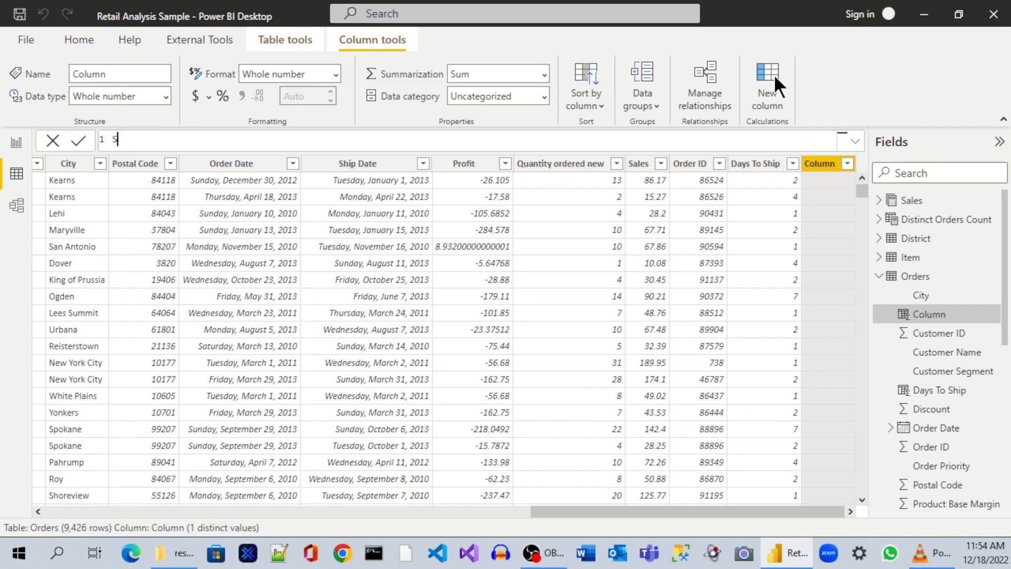
{"action": "type", "text": "ales Ranking Highest ="}
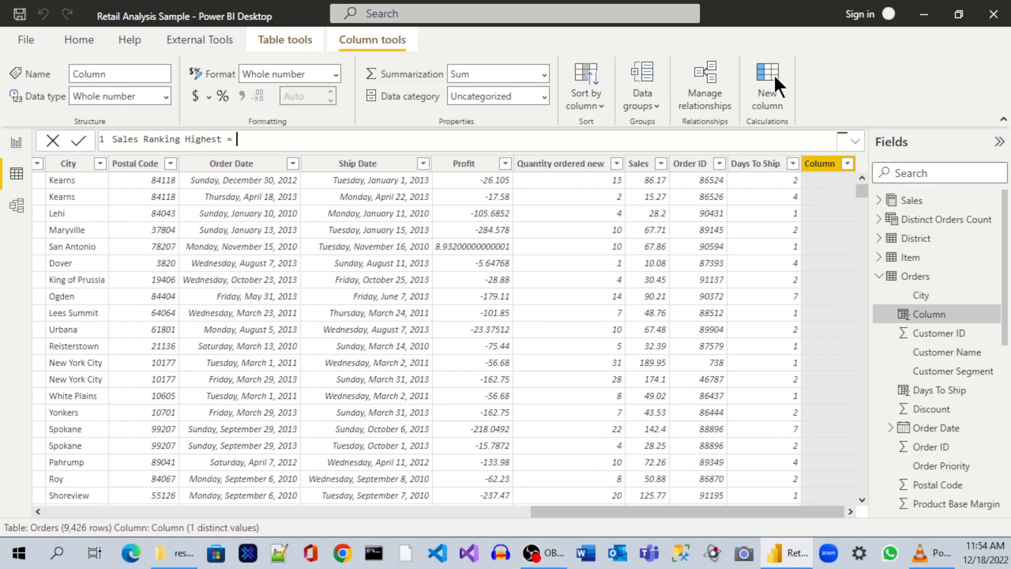
{"action": "type", "text": "RAN"}
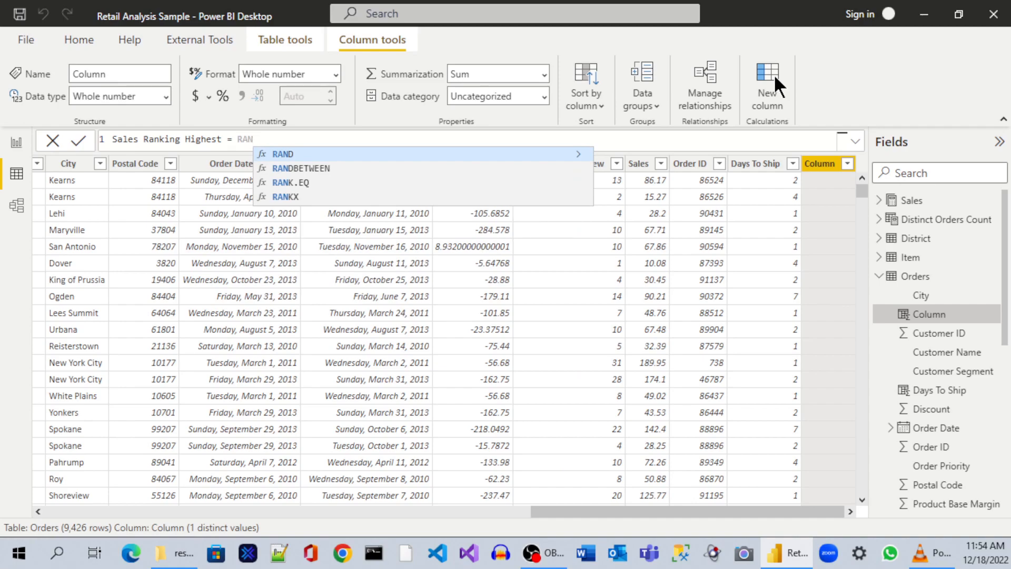
{"action": "left_click", "coordinate": [308, 198]}
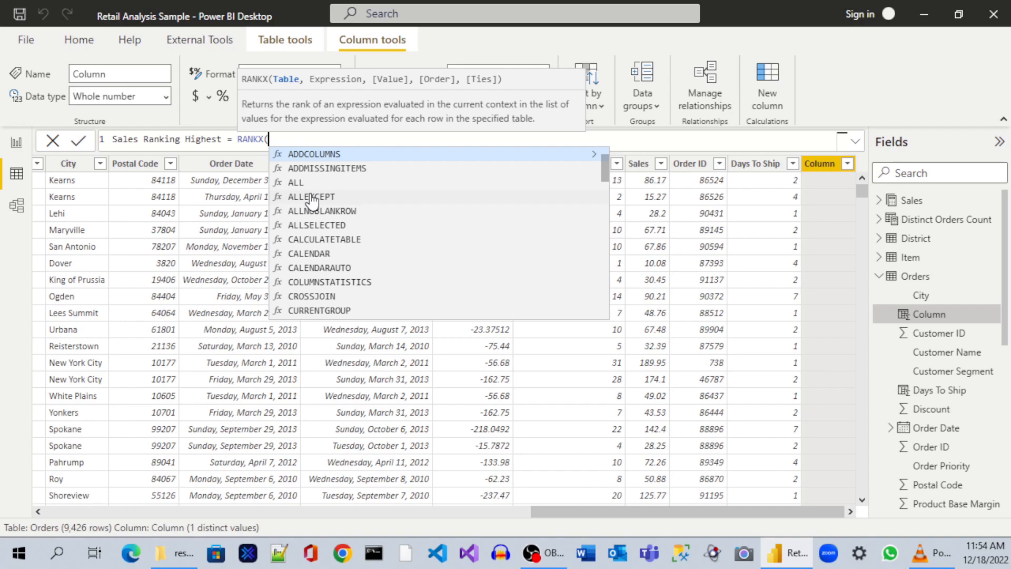
Check the ranking formula in the VLC tutorial and redisplay the RANKX argument hints in Power BI Desktop
{"action": "key", "text": "alt+Tab"}
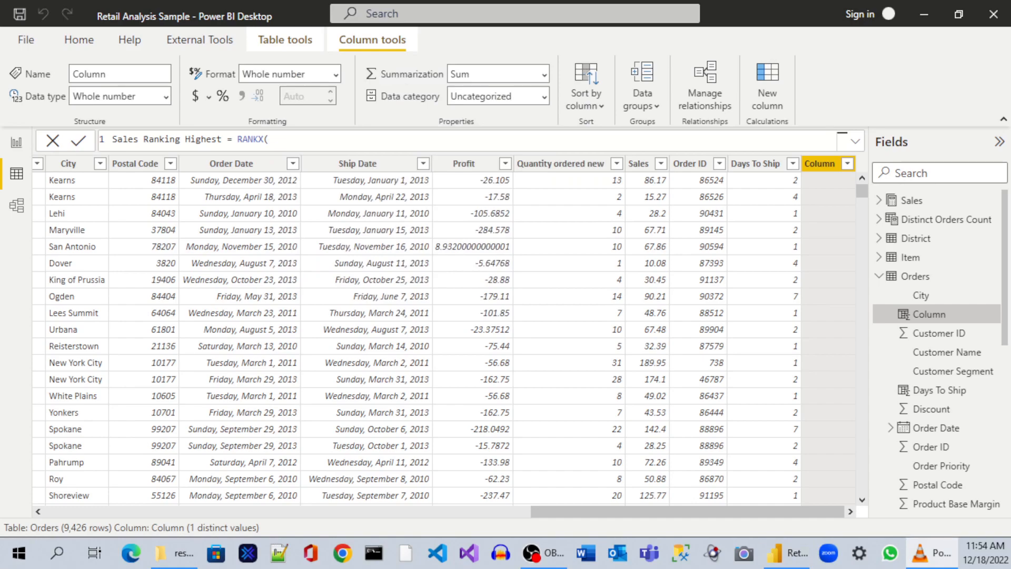
{"action": "left_click", "coordinate": [330, 145]}
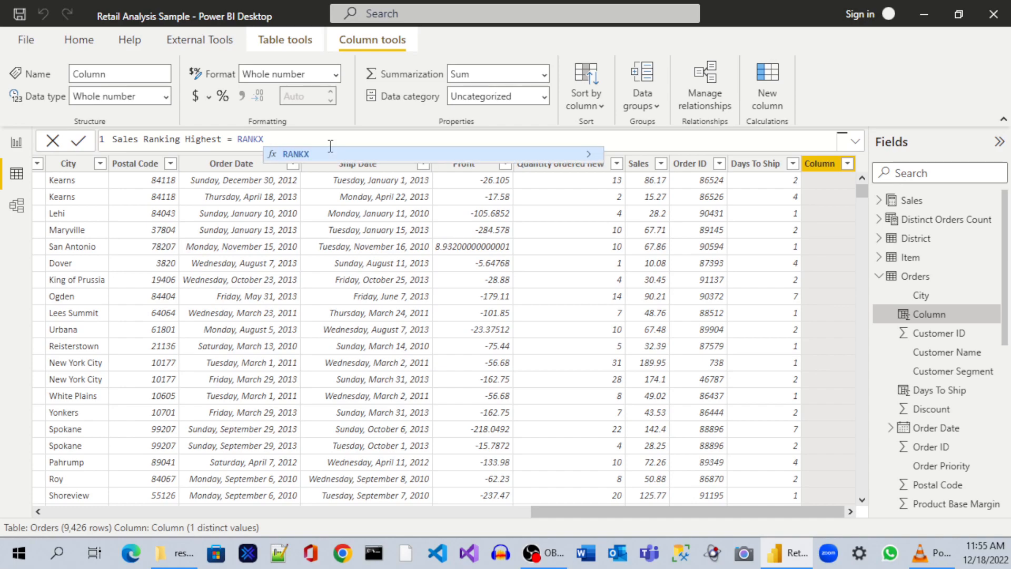
{"action": "type", "text": "("}
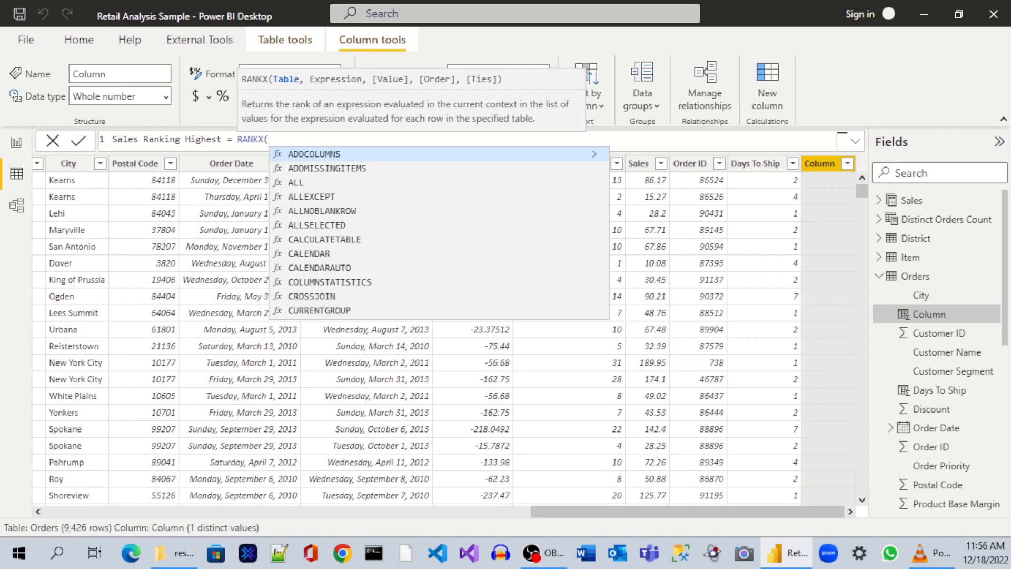
{"action": "key", "text": "alt+Tab"}
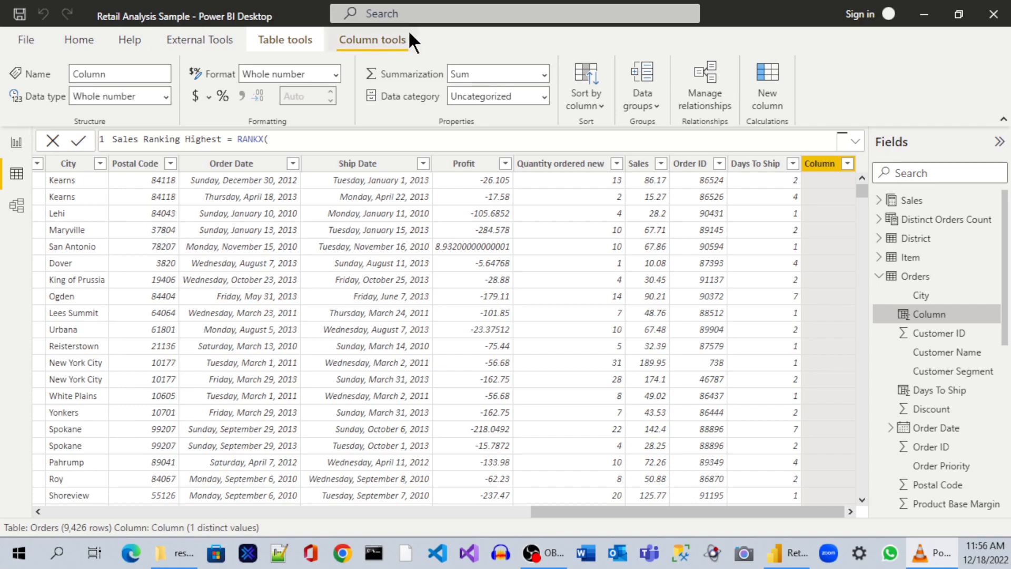
Enter Orders as the table argument of RANKX in the Sales Ranking Highest formula
{"action": "left_click", "coordinate": [338, 141]}
{"action": "key", "text": "BackSpace"}
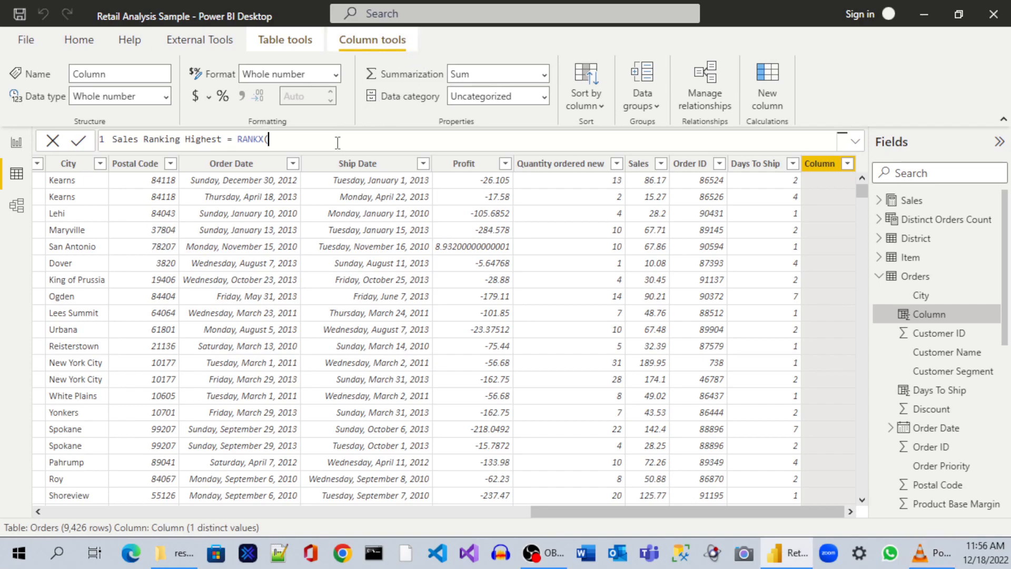
{"action": "type", "text": "("}
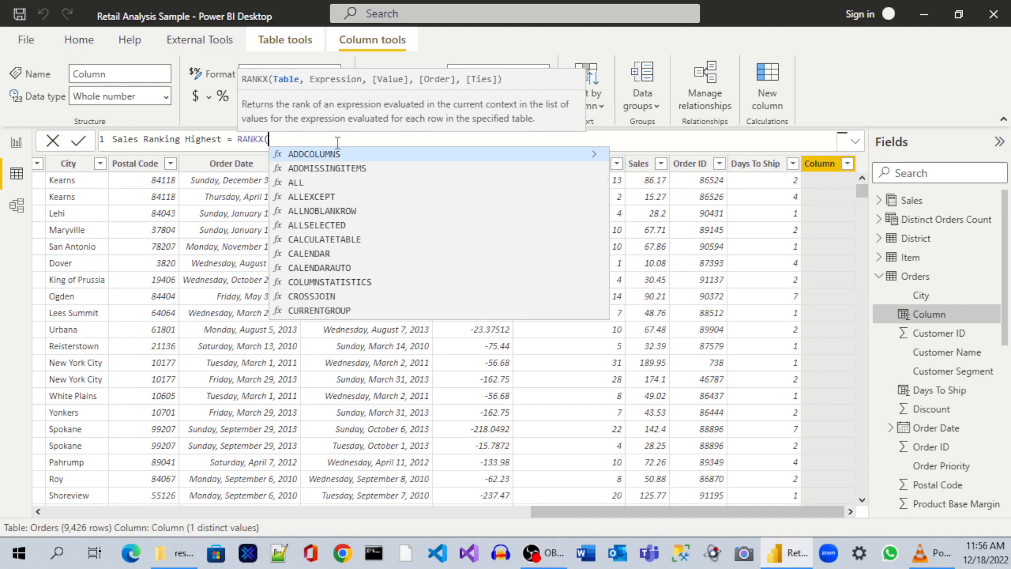
{"action": "type", "text": "or"}
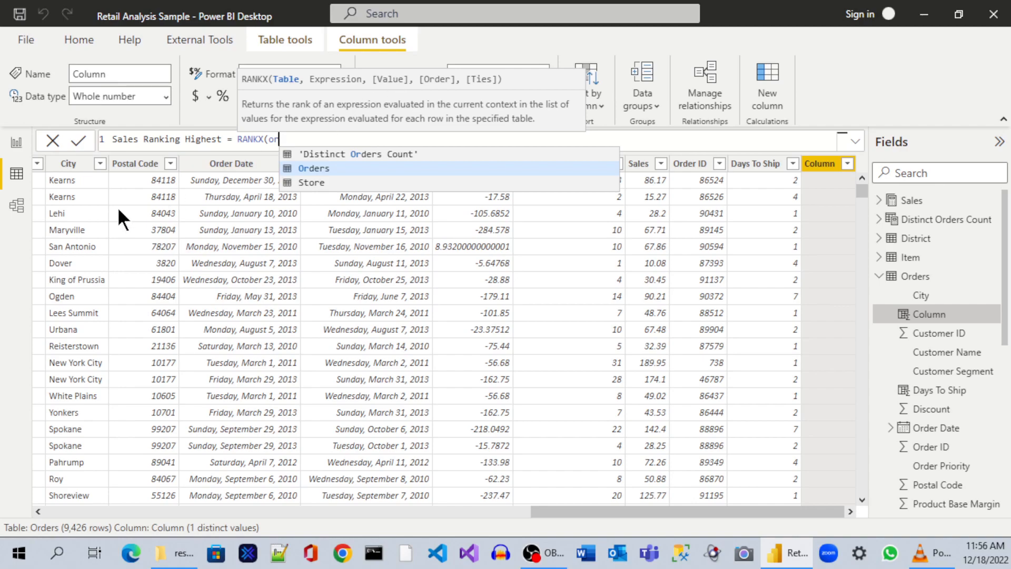
{"action": "left_click", "coordinate": [324, 169]}
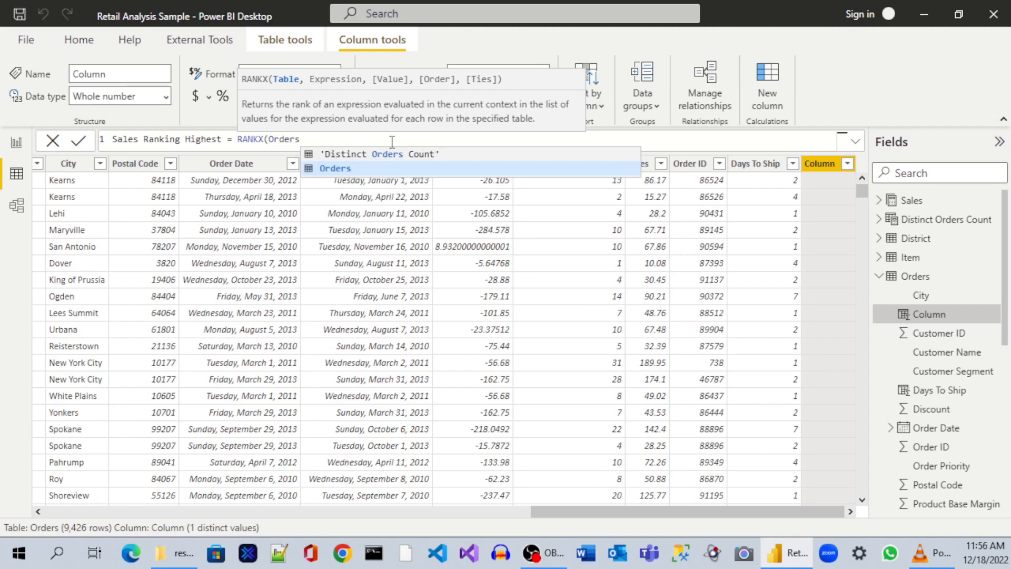
Complete the Sales Ranking Highest formula with Orders[Sales] as the RANKX expression and commit the column
{"action": "type", "text": ","}
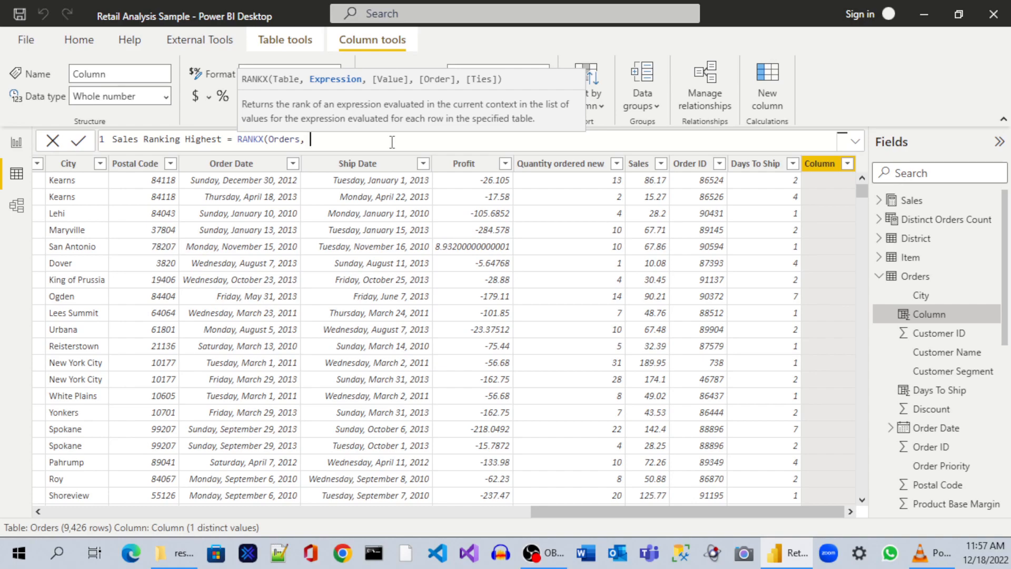
{"action": "type", "text": "or"}
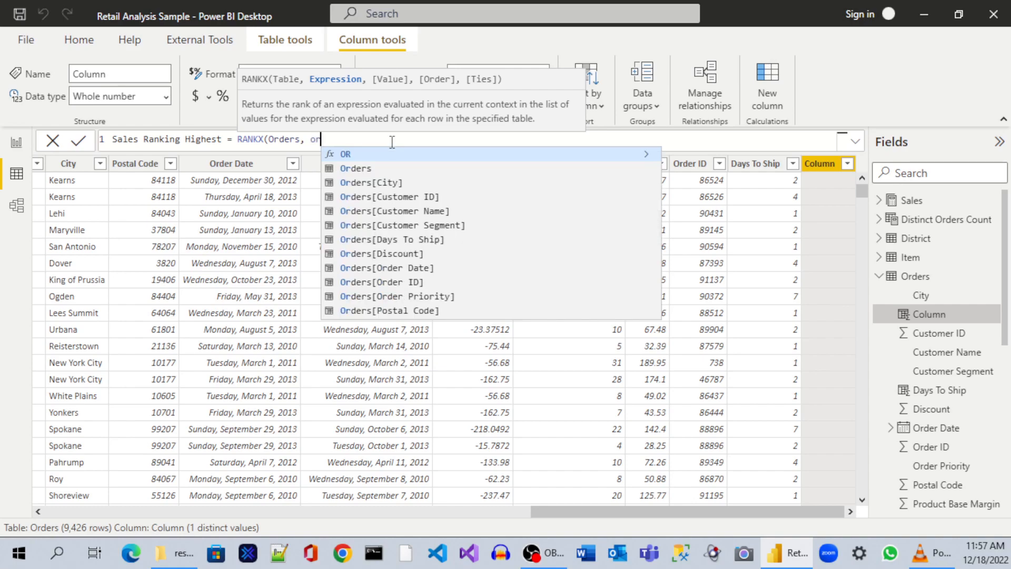
{"action": "type", "text": "ders"}
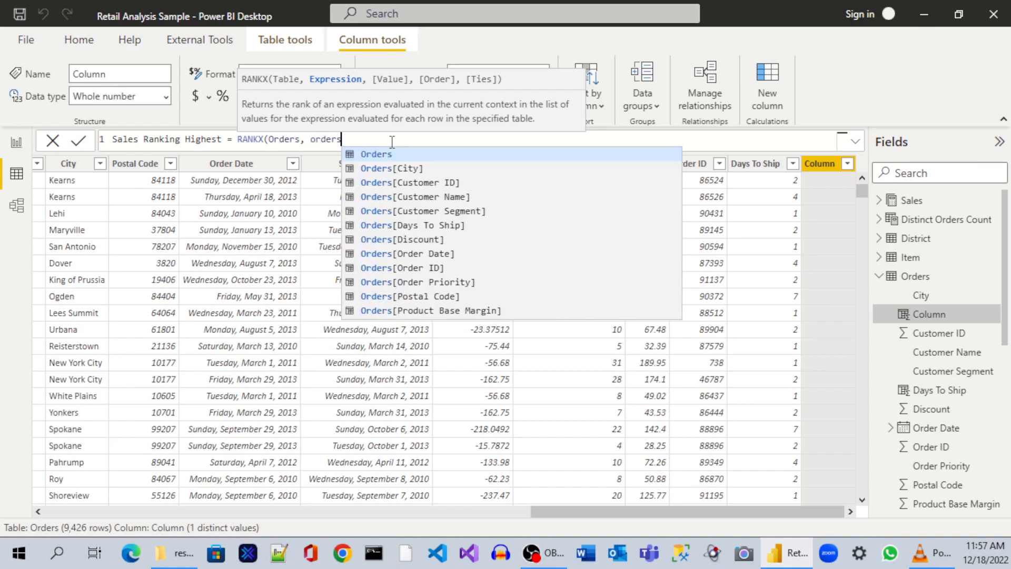
{"action": "scroll", "coordinate": [555, 235], "scroll_direction": "down", "scroll_amount": 3}
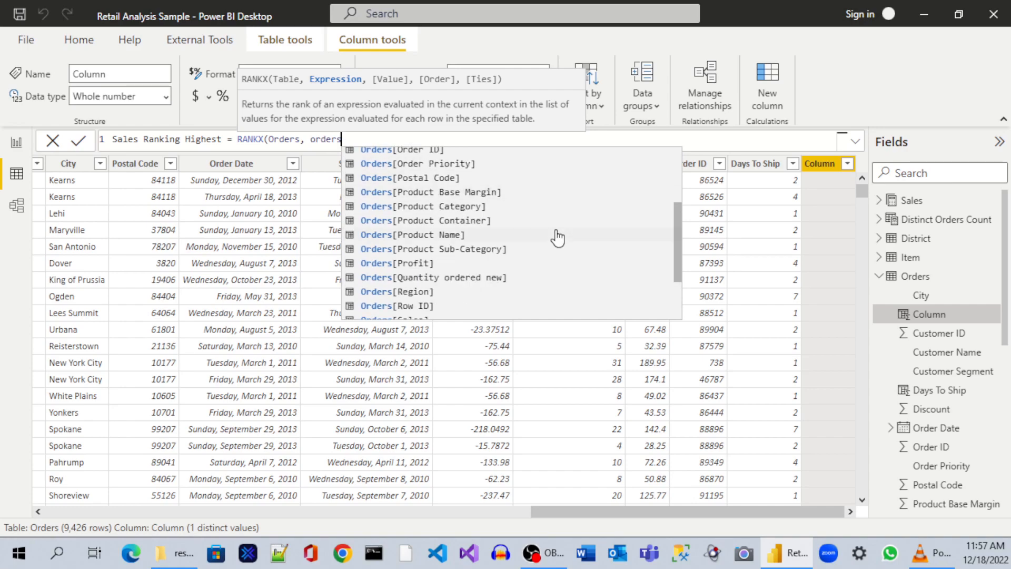
{"action": "scroll", "coordinate": [557, 237], "scroll_direction": "down", "scroll_amount": 1}
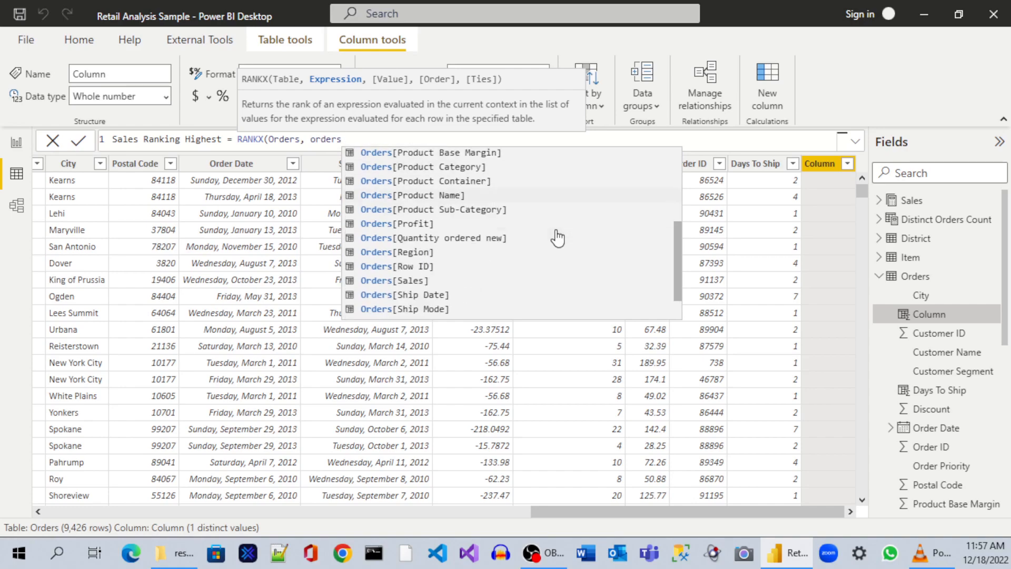
{"action": "left_click", "coordinate": [409, 283]}
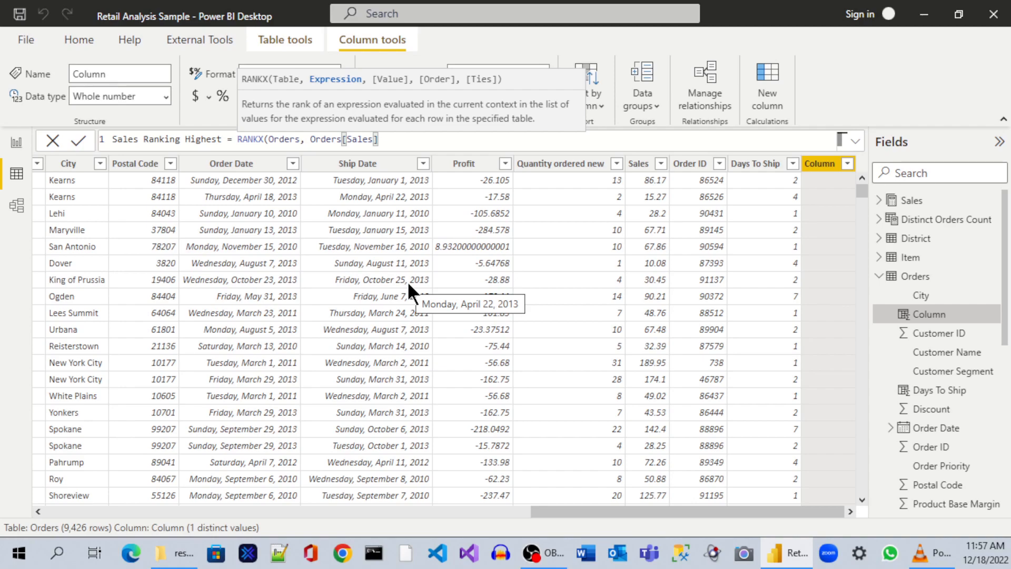
{"action": "type", "text": ")"}
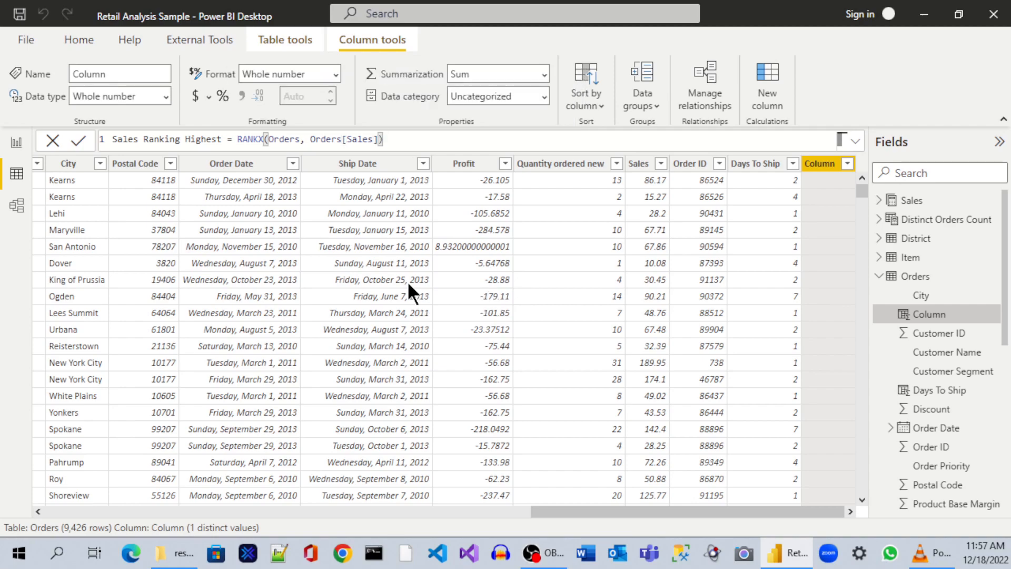
{"action": "key", "text": "Return"}
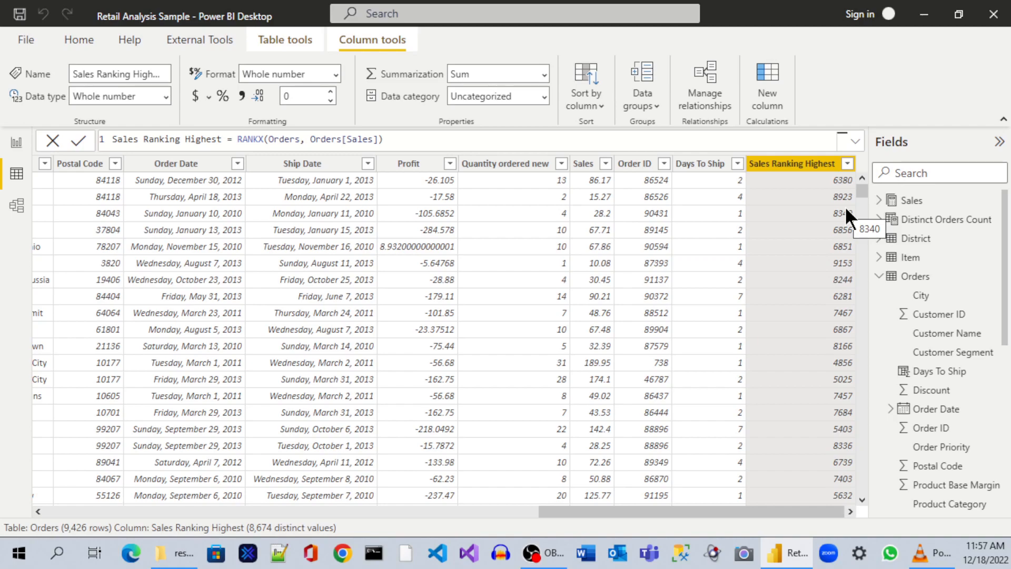
Check the tutorial in VLC, return to Power BI Desktop and compare Sales values with their ranks across the Orders rows
{"action": "key", "text": "alt+Tab"}
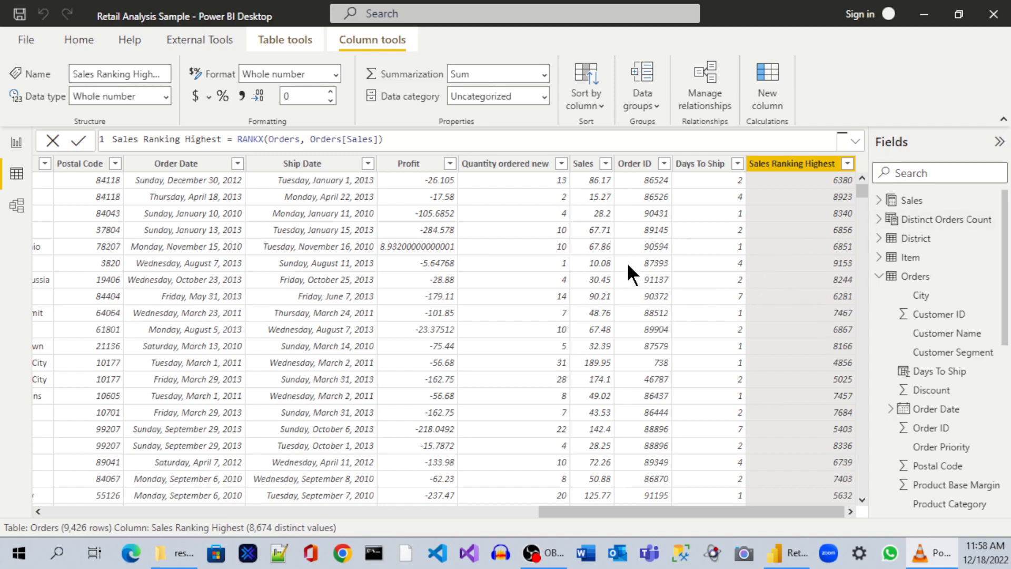
{"action": "left_click", "coordinate": [601, 213]}
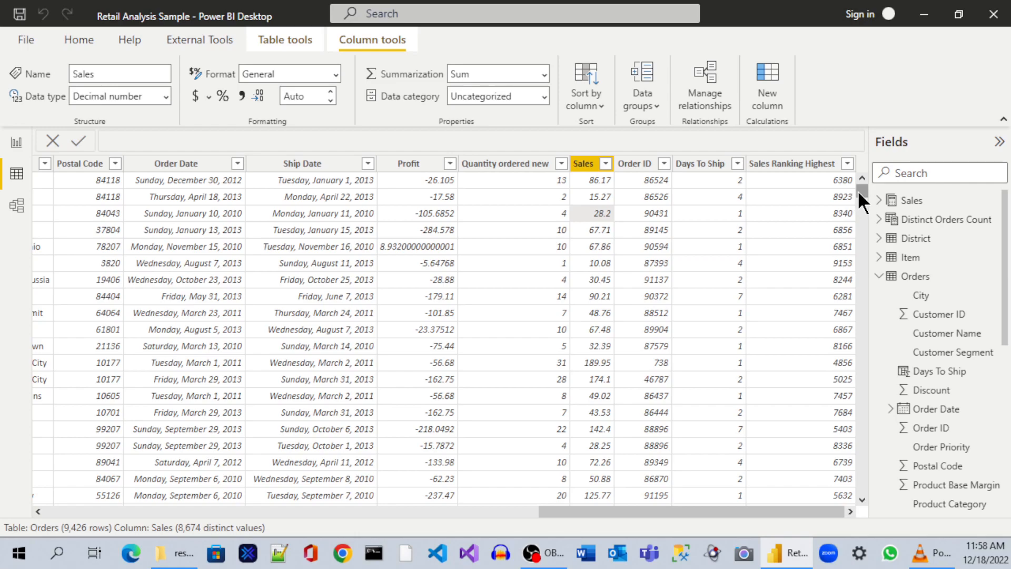
{"action": "left_click_drag", "start_coordinate": [859, 191], "coordinate": [867, 219]}
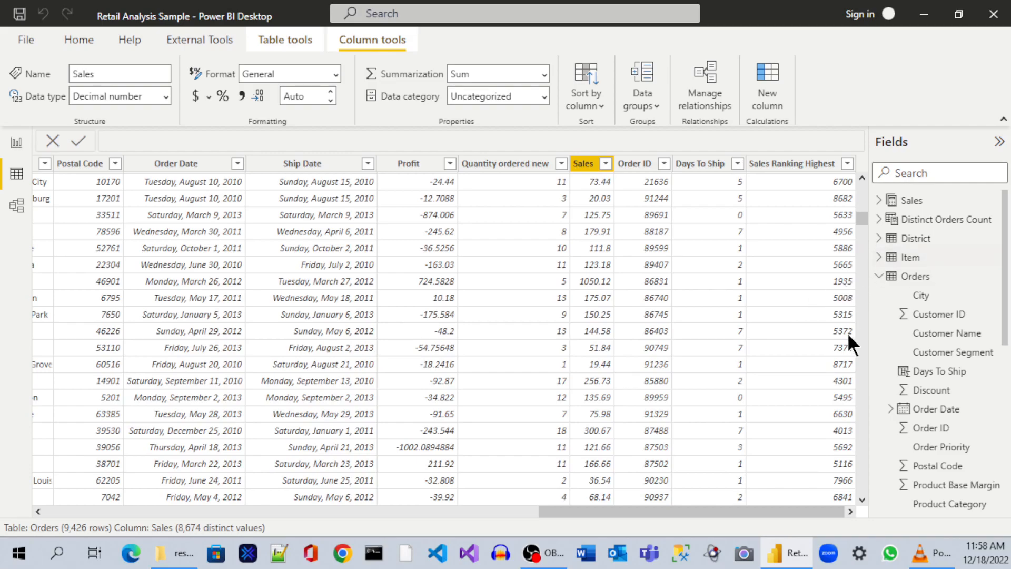
{"action": "scroll", "coordinate": [832, 368], "scroll_direction": "down", "scroll_amount": 6}
{"action": "scroll", "coordinate": [776, 399], "scroll_direction": "down", "scroll_amount": 4}
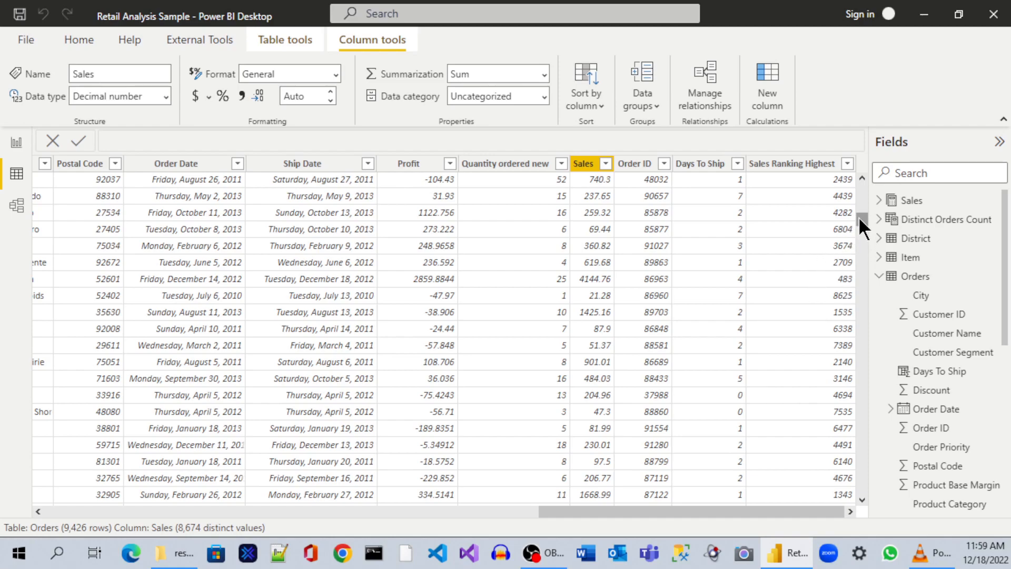
Filter the Sales Ranking Highest column to show only rank 1
{"action": "left_click", "coordinate": [846, 163]}
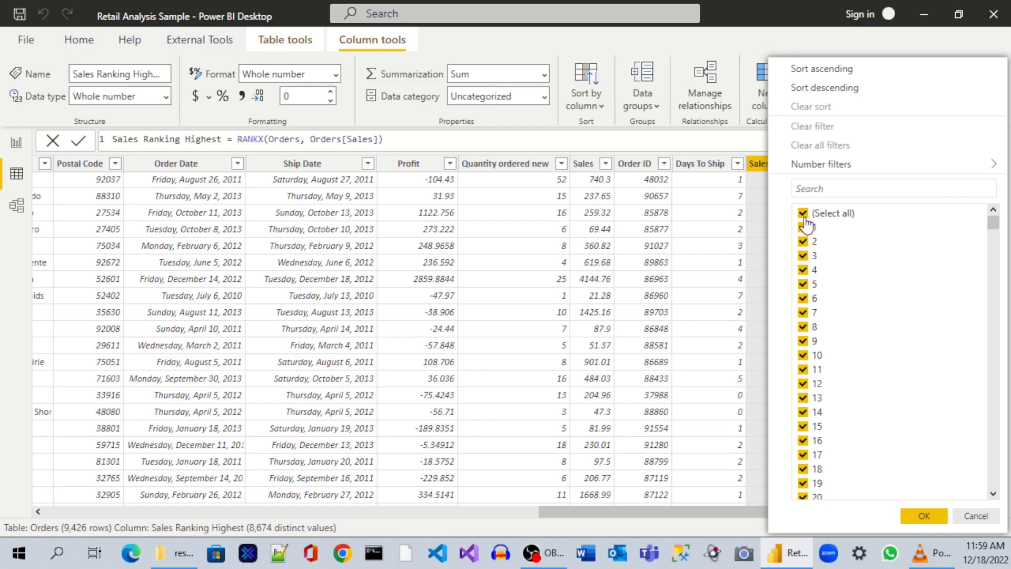
{"action": "left_click", "coordinate": [803, 214]}
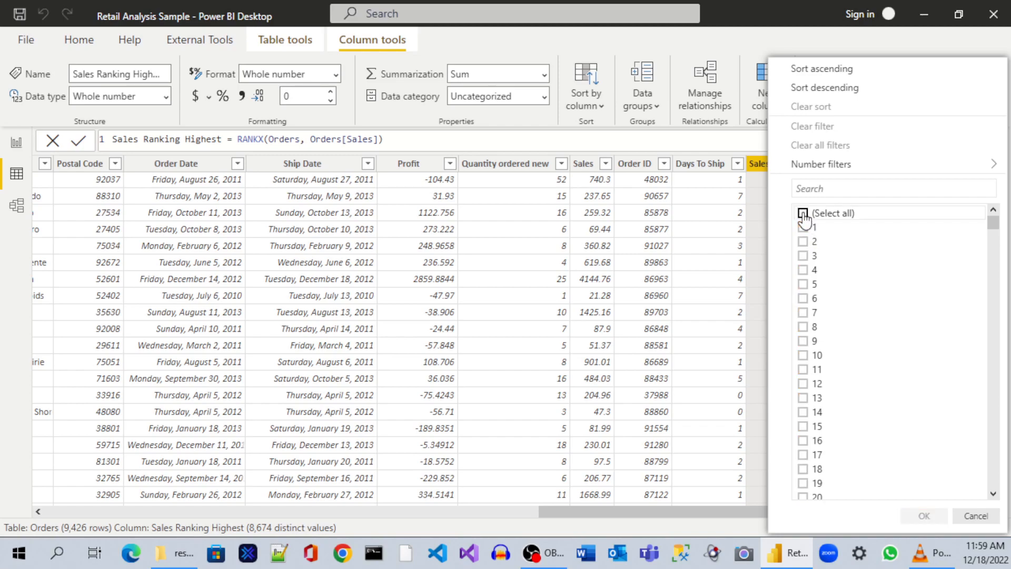
{"action": "left_click", "coordinate": [804, 228]}
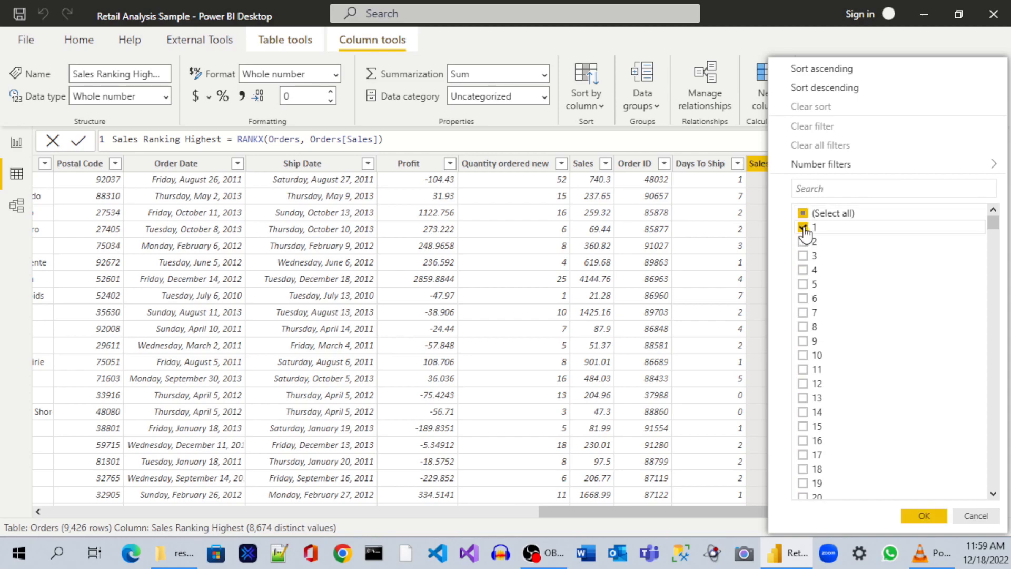
{"action": "left_click", "coordinate": [926, 514]}
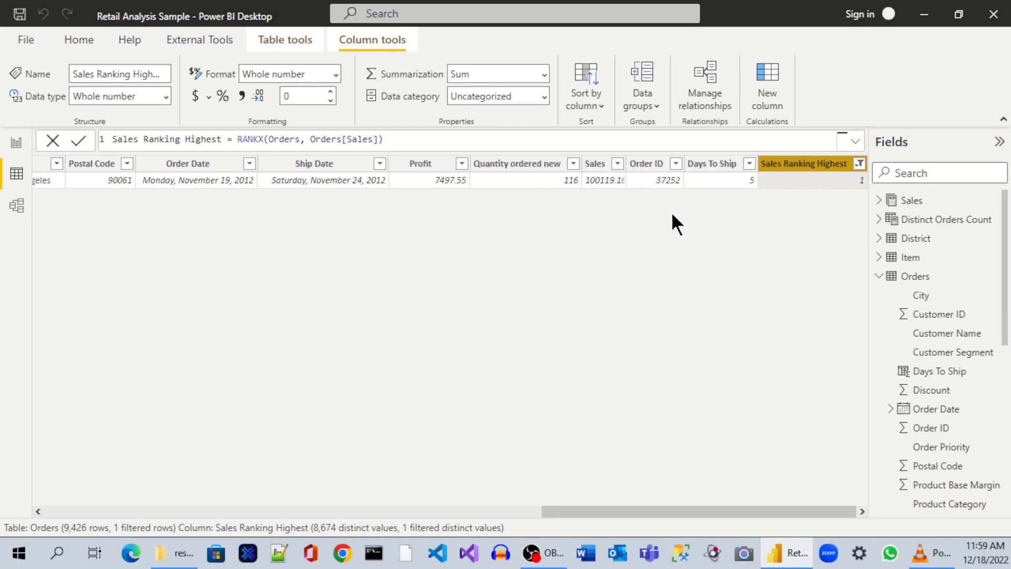
Reselect all ranks in the Sales Ranking Highest filter to restore every row
{"action": "left_click", "coordinate": [860, 165]}
{"action": "mouse_move", "coordinate": [860, 167]}
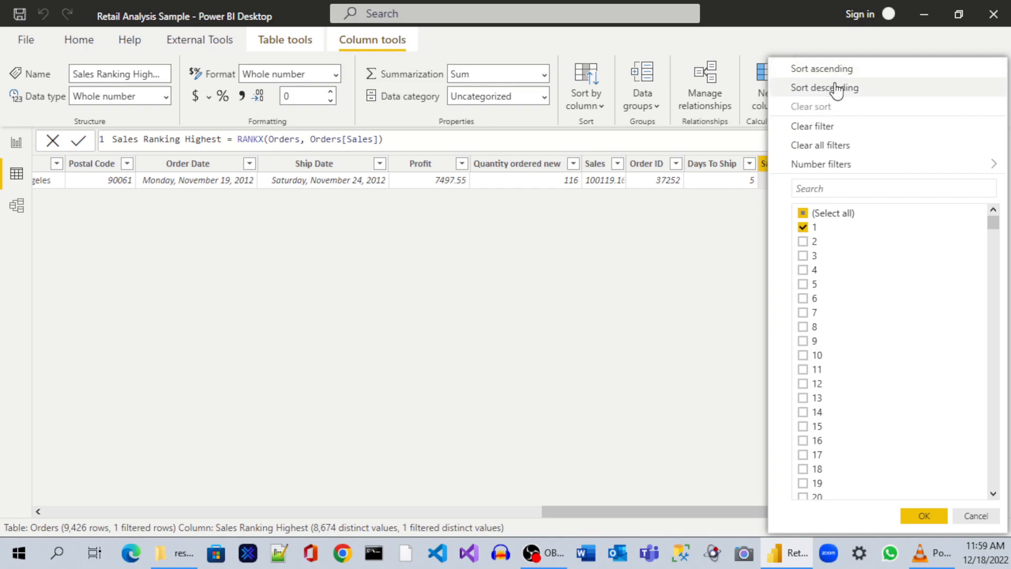
{"action": "left_click", "coordinate": [803, 227]}
{"action": "left_click", "coordinate": [803, 215]}
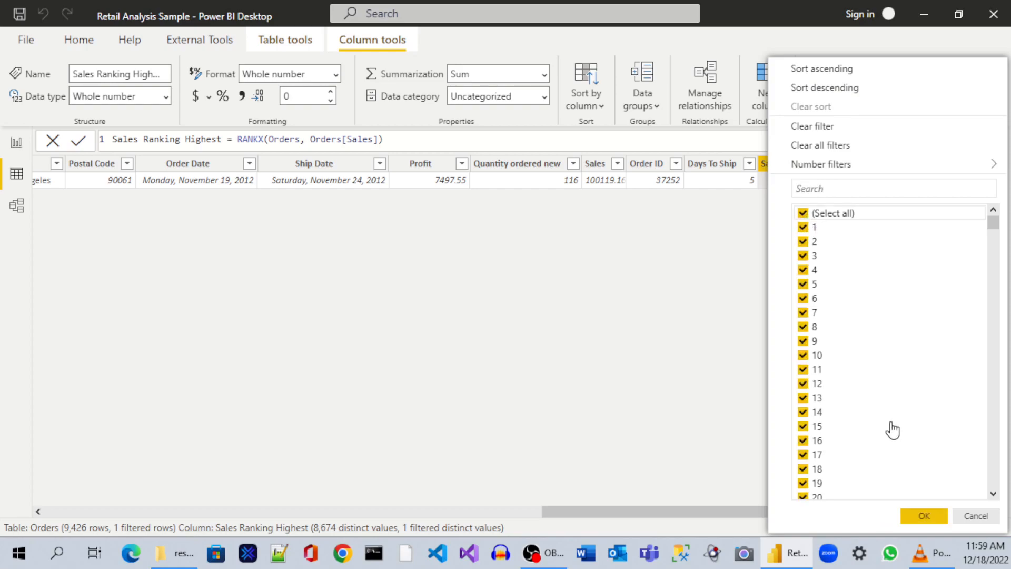
{"action": "left_click", "coordinate": [923, 516]}
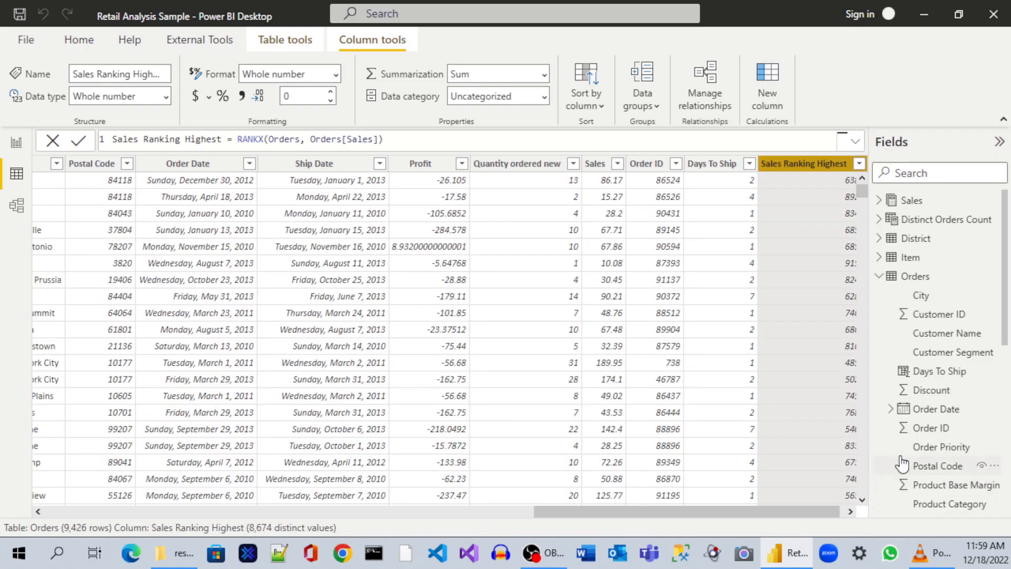
Sort the Orders table by Sales Ranking Highest in ascending order and inspect the top-ranked rows
{"action": "left_click", "coordinate": [858, 164]}
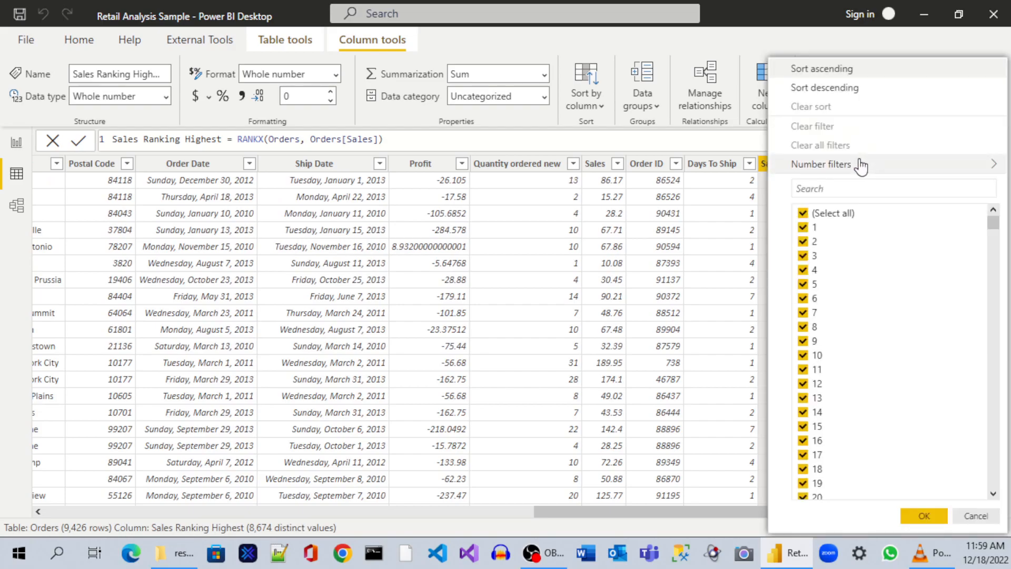
{"action": "left_click", "coordinate": [819, 69]}
{"action": "scroll", "coordinate": [835, 251], "scroll_direction": "down", "scroll_amount": 4}
{"action": "scroll", "coordinate": [836, 251], "scroll_direction": "up", "scroll_amount": 4}
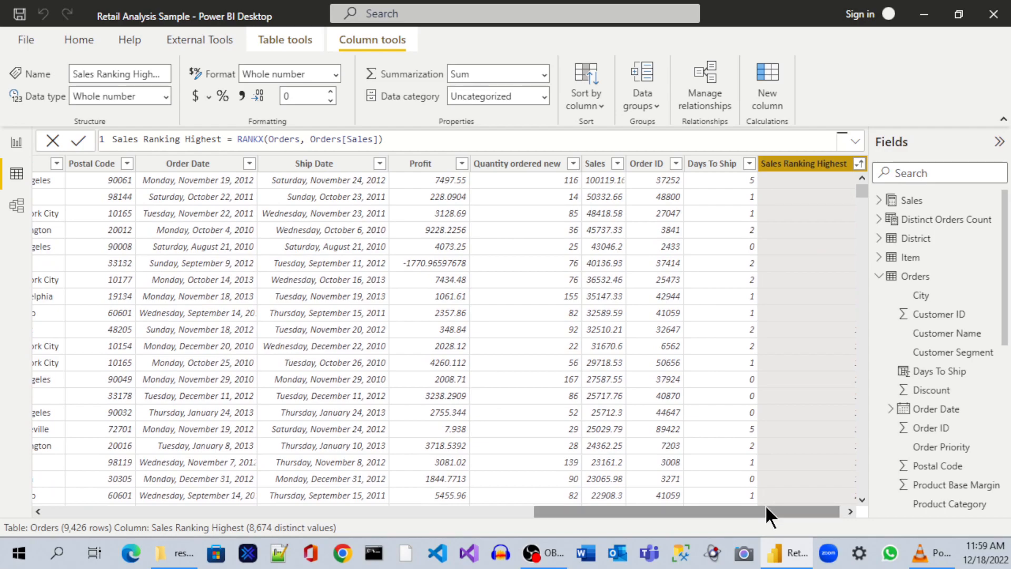
{"action": "left_click_drag", "start_coordinate": [766, 510], "coordinate": [812, 510]}
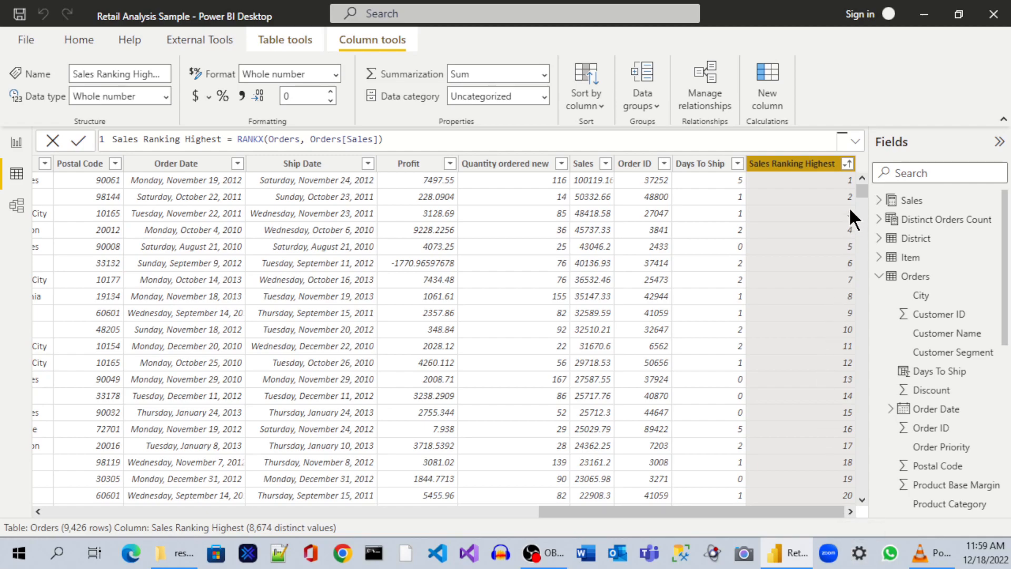
Clear the sort on the Sales Ranking Highest column
{"action": "left_click", "coordinate": [848, 164]}
{"action": "mouse_move", "coordinate": [851, 173]}
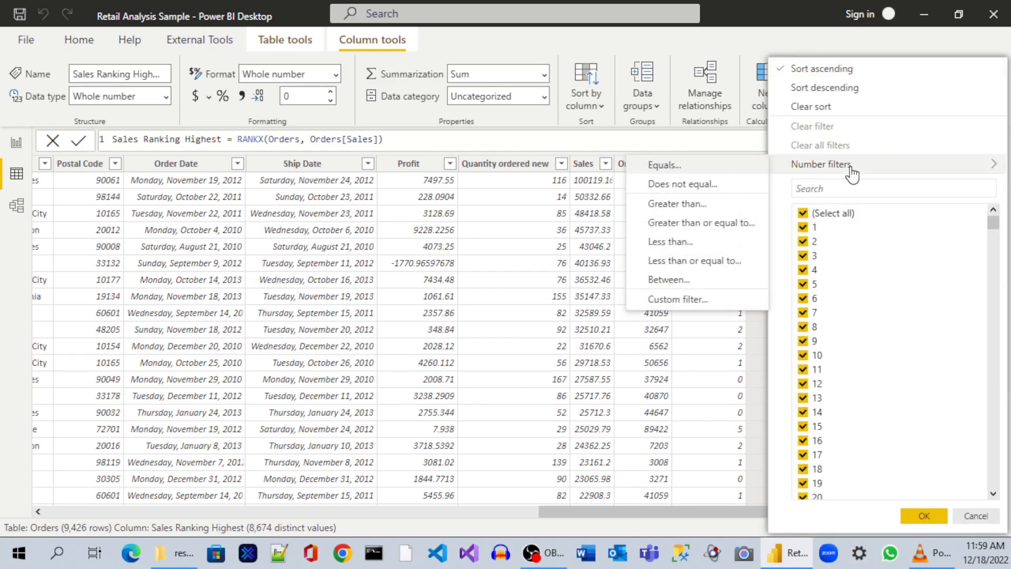
{"action": "left_click", "coordinate": [813, 69]}
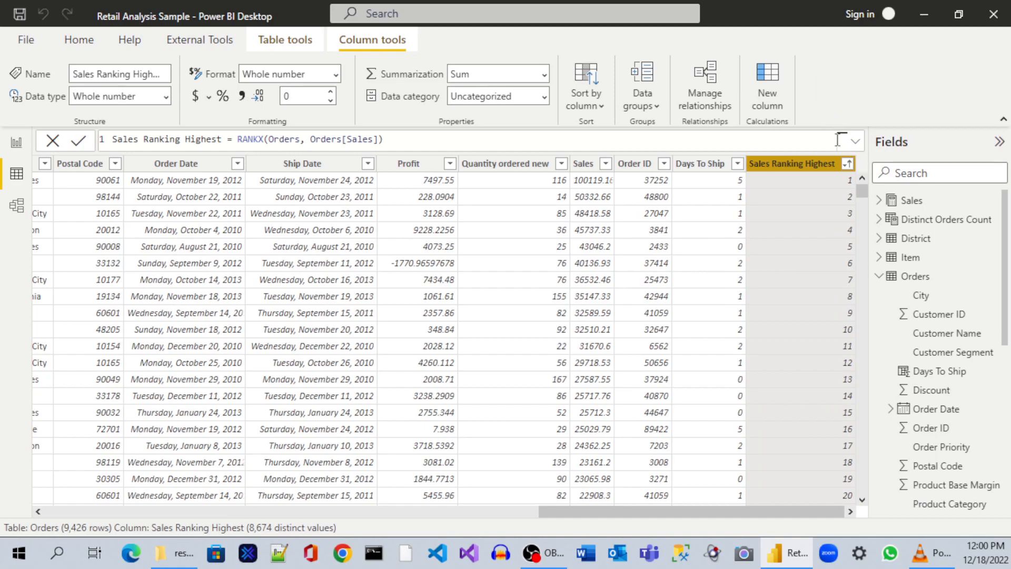
{"action": "left_click", "coordinate": [847, 164]}
{"action": "mouse_move", "coordinate": [852, 172]}
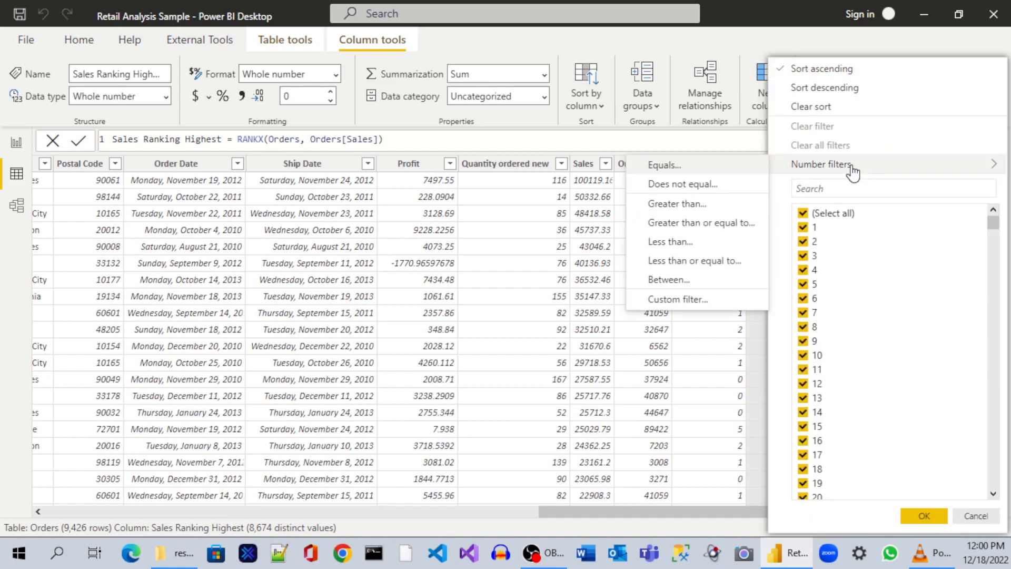
{"action": "left_click", "coordinate": [824, 107]}
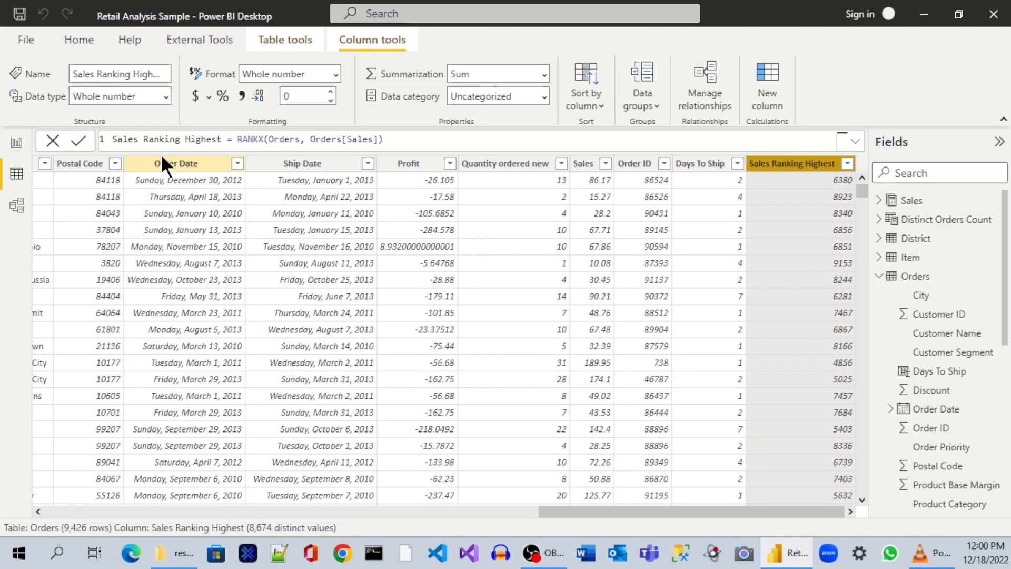
Examine the RANKX function and its Orders table argument in the Sales Ranking Highest formula
{"action": "double_click", "coordinate": [253, 140]}
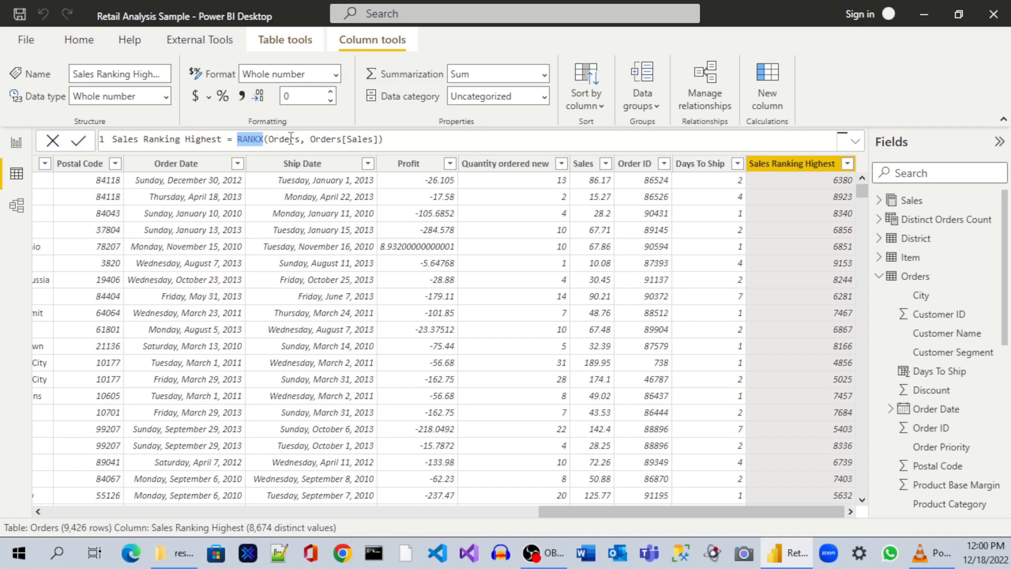
{"action": "left_click", "coordinate": [291, 139]}
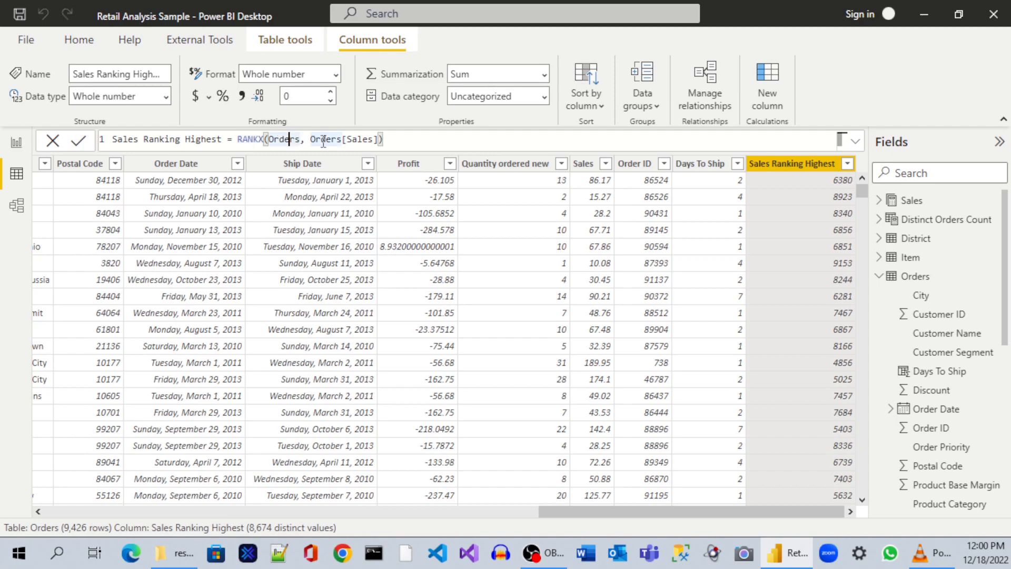
{"action": "double_click", "coordinate": [282, 140]}
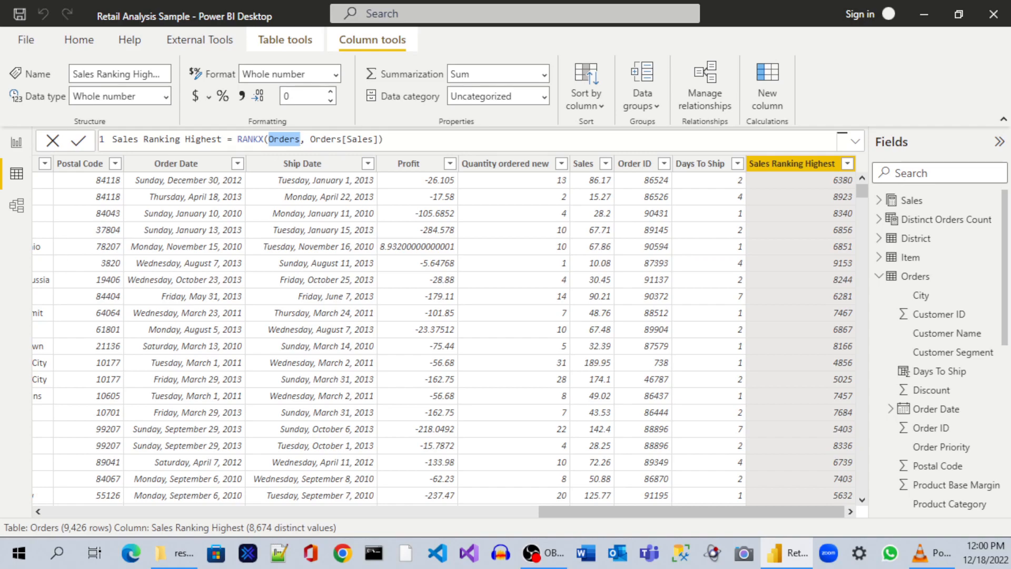
{"action": "left_click", "coordinate": [474, 141]}
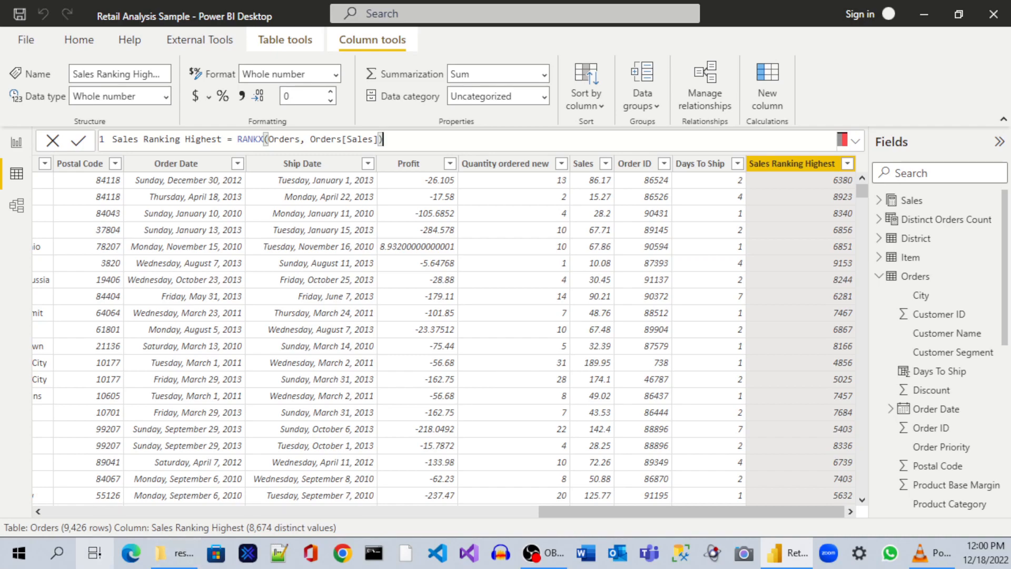
Check the tutorial in VLC, return to Power BI Desktop and save the Retail Analysis Sample report
{"action": "key", "text": "alt+Tab"}
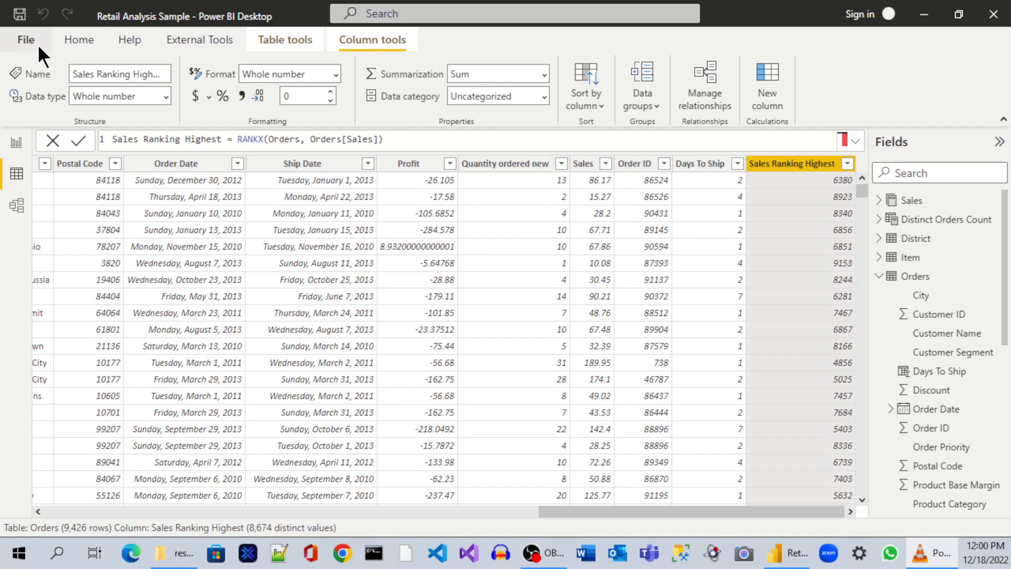
{"action": "left_click", "coordinate": [23, 17]}
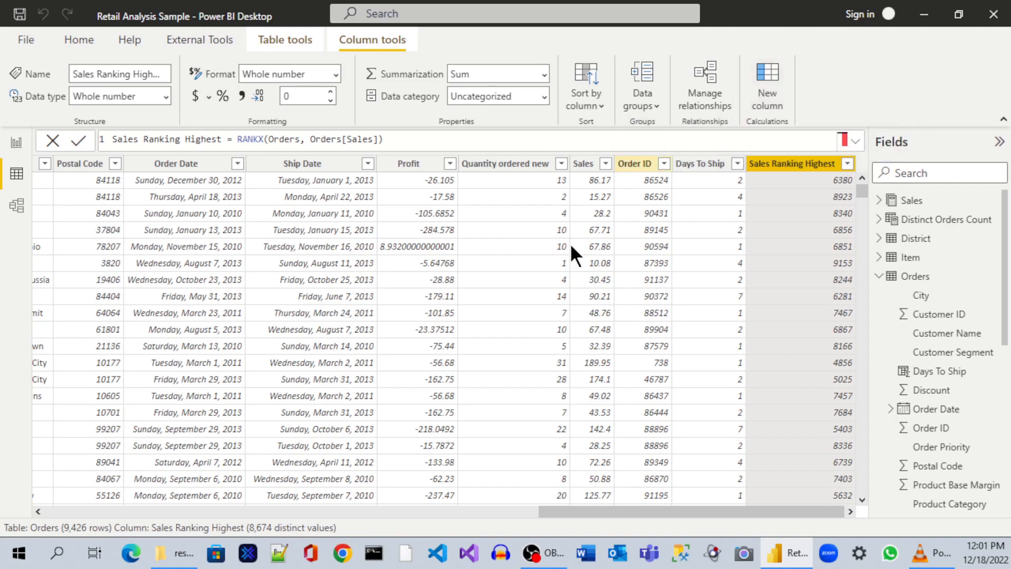
Consult the VLC tutorial again, return to Power BI Desktop and add another calculated column to the Orders table
{"action": "key", "text": "alt+Tab"}
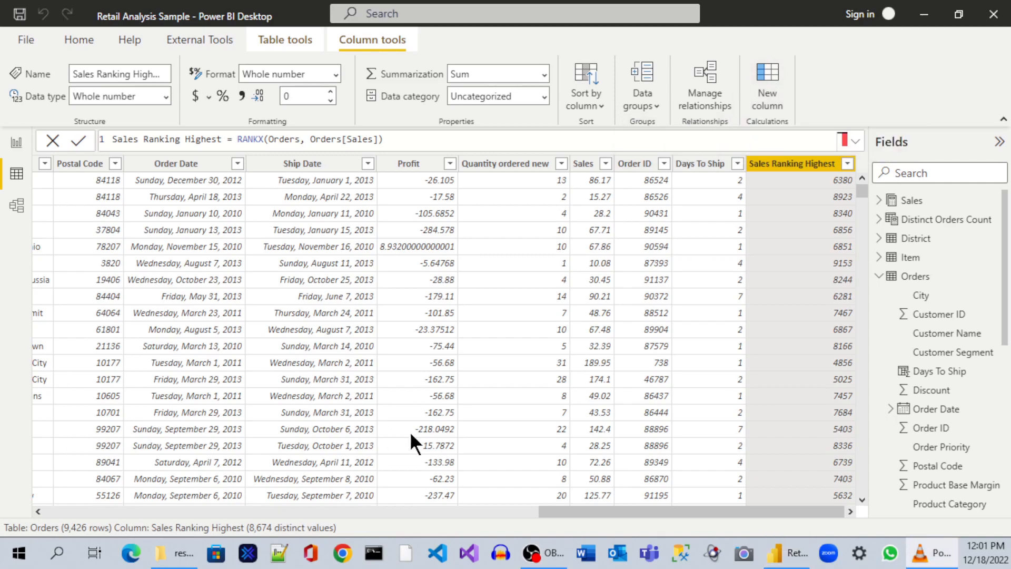
{"action": "left_click", "coordinate": [776, 72]}
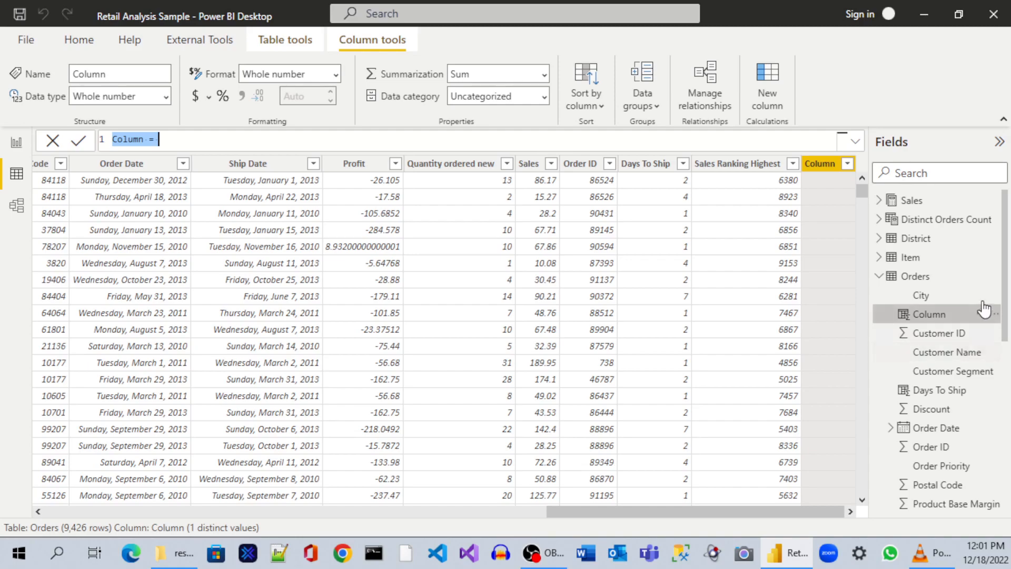
{"action": "scroll", "coordinate": [982, 316], "scroll_direction": "down", "scroll_amount": 5}
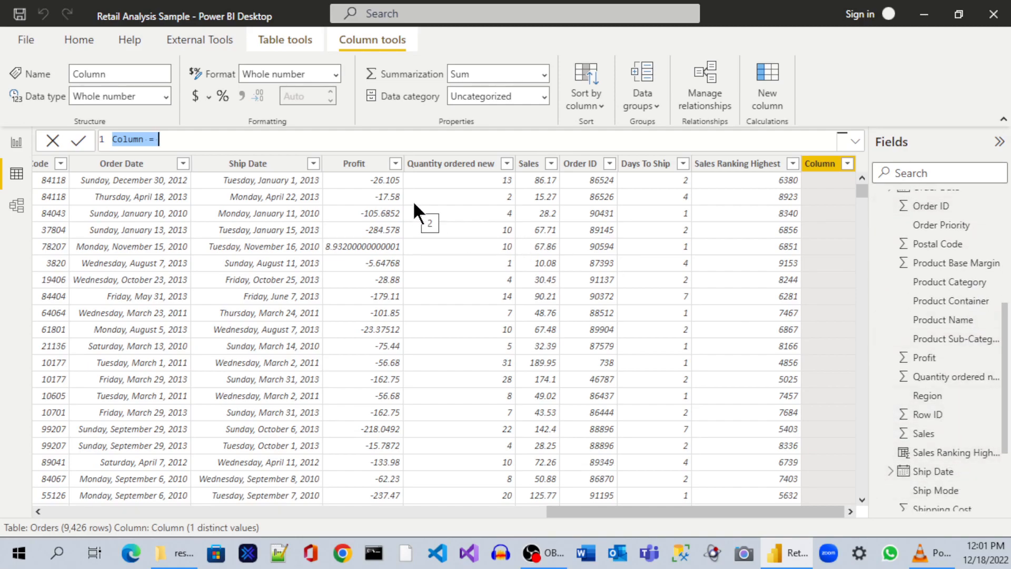
Name the new calculated column Sales Ranking Lowest and start its formula with the RANKX function
{"action": "type", "text": "Sales "}
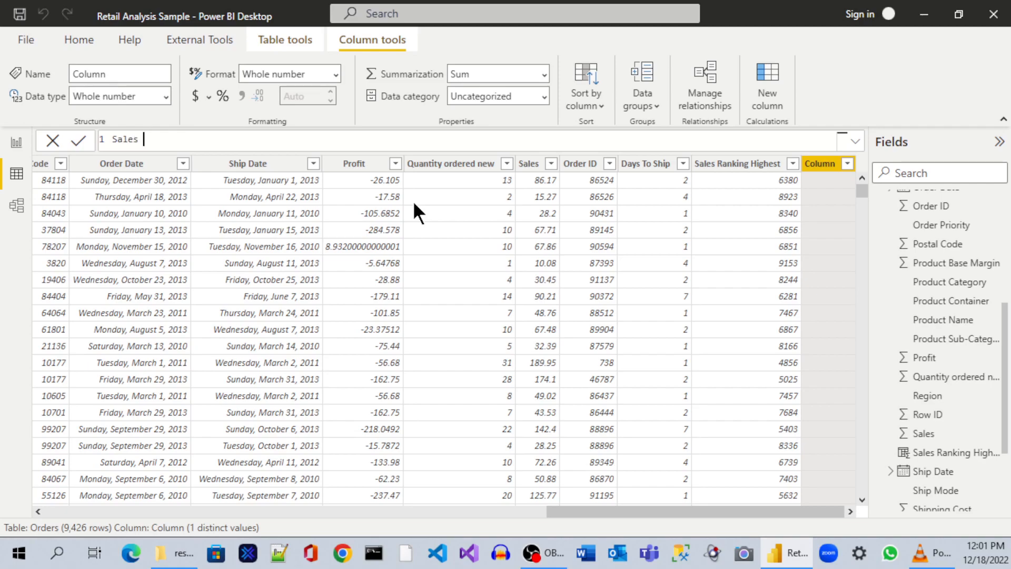
{"action": "type", "text": "Ranking Lowest ="}
{"action": "type", "text": "Ran"}
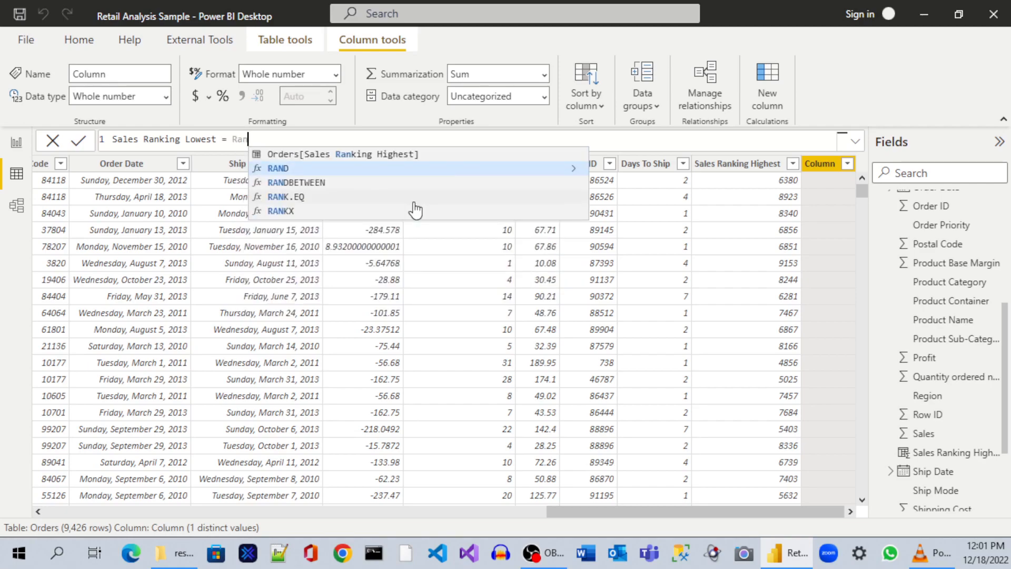
{"action": "key", "text": "Down"}
{"action": "key", "text": "Down"}
{"action": "key", "text": "Down"}
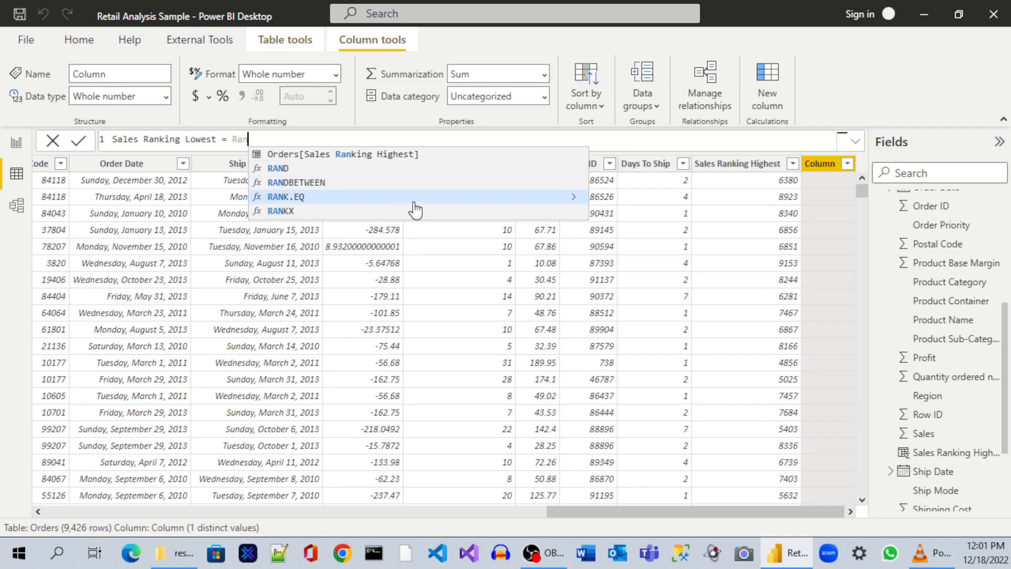
{"action": "key", "text": "Tab"}
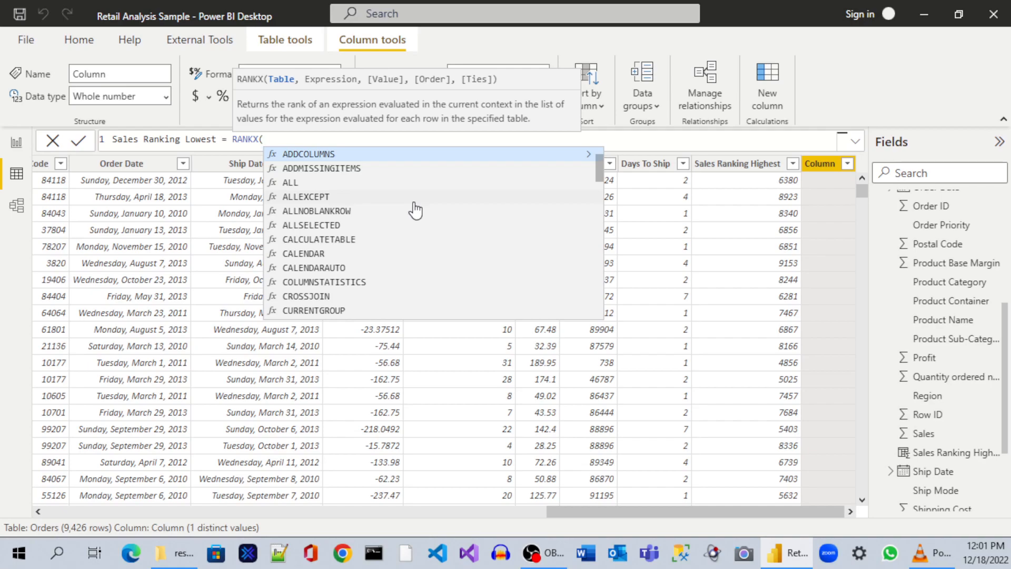
Give RANKX the Orders table as its table argument and Orders[Sales] as its expression
{"action": "type", "text": "ord"}
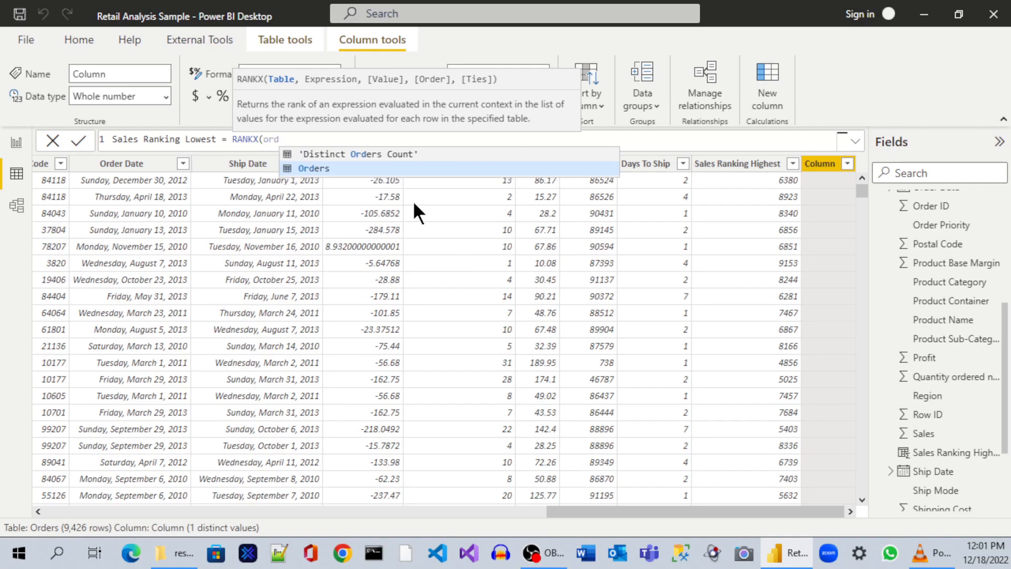
{"action": "key", "text": "Tab"}
{"action": "type", "text": ","}
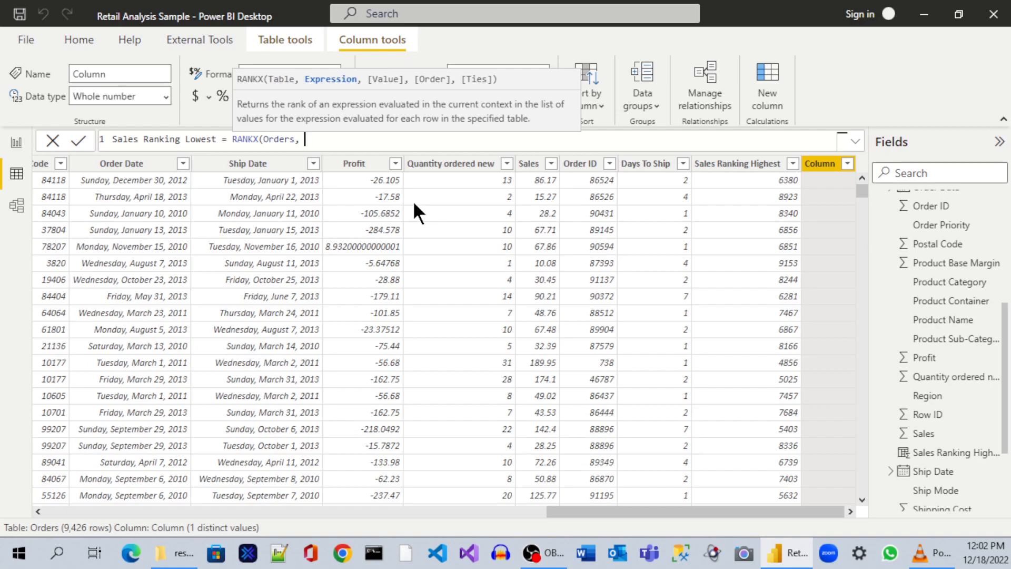
{"action": "type", "text": " order"}
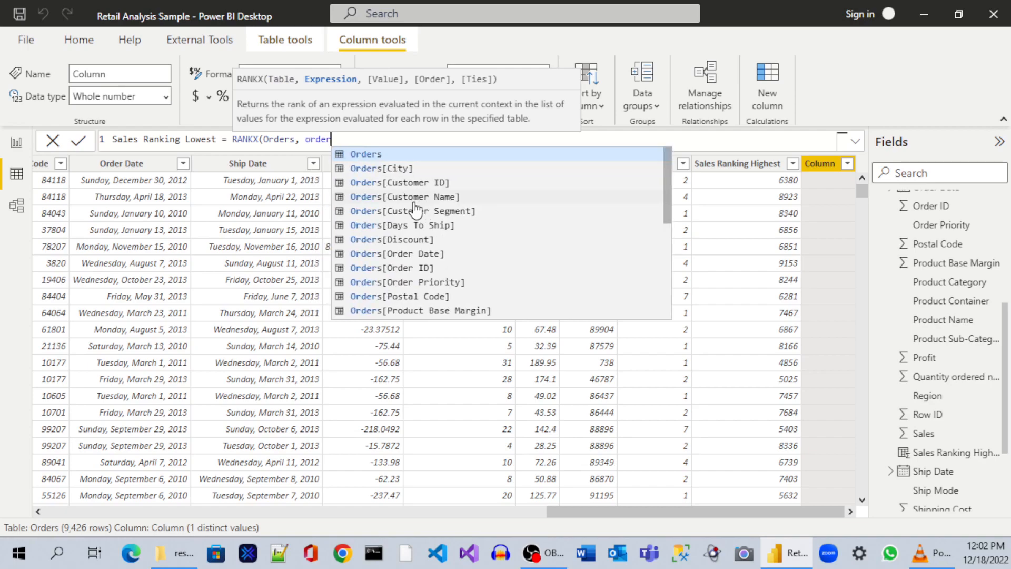
{"action": "scroll", "coordinate": [416, 211], "scroll_direction": "down", "scroll_amount": 3}
{"action": "scroll", "coordinate": [464, 256], "scroll_direction": "down", "scroll_amount": 2}
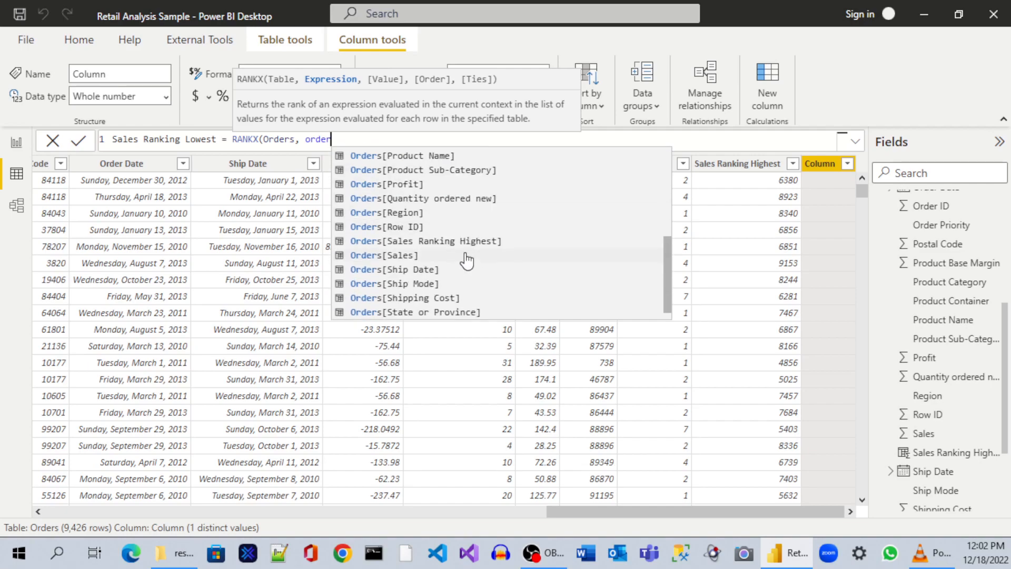
{"action": "left_click", "coordinate": [453, 252]}
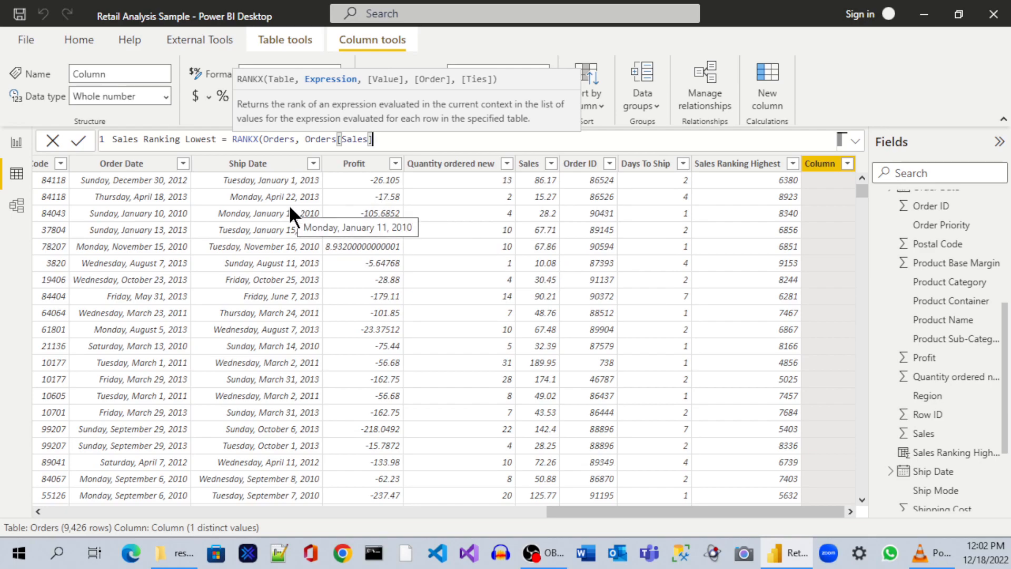
{"action": "type", "text": ","}
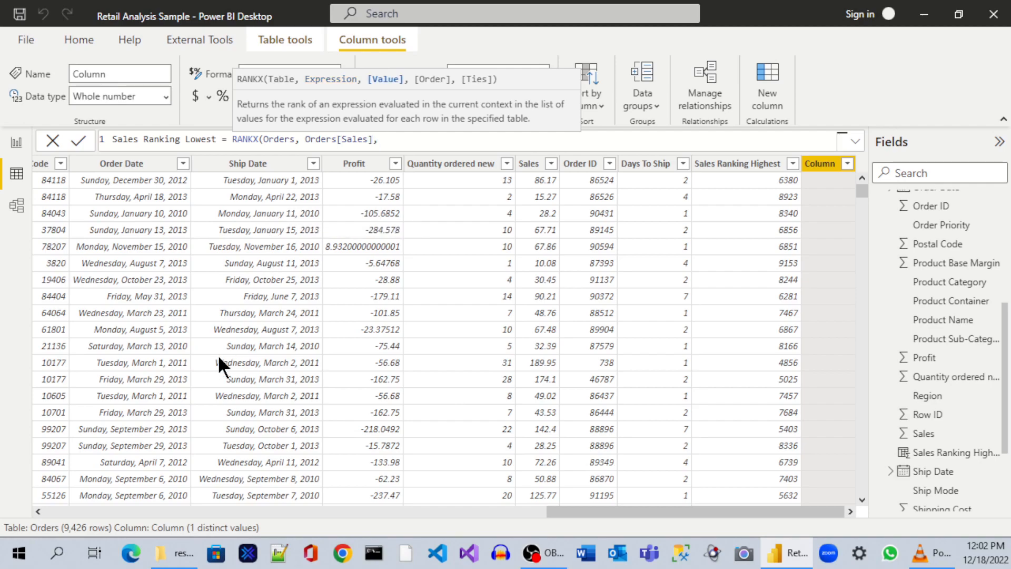
Leave the RANKX value argument empty and set the order argument to ASC, consulting the VLC tutorial
{"action": "key", "text": "alt+Tab"}
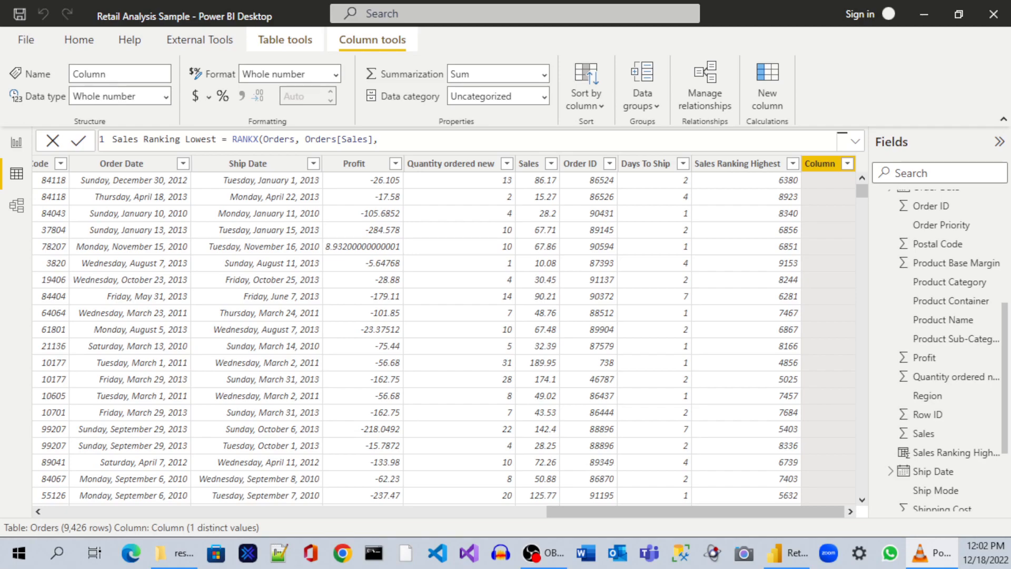
{"action": "left_click", "coordinate": [479, 138]}
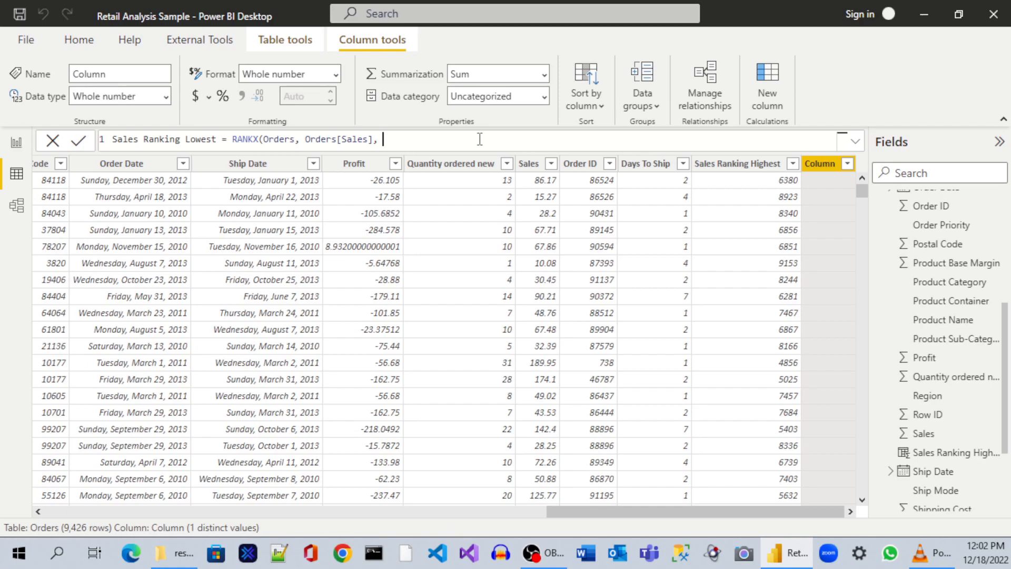
{"action": "type", "text": ","}
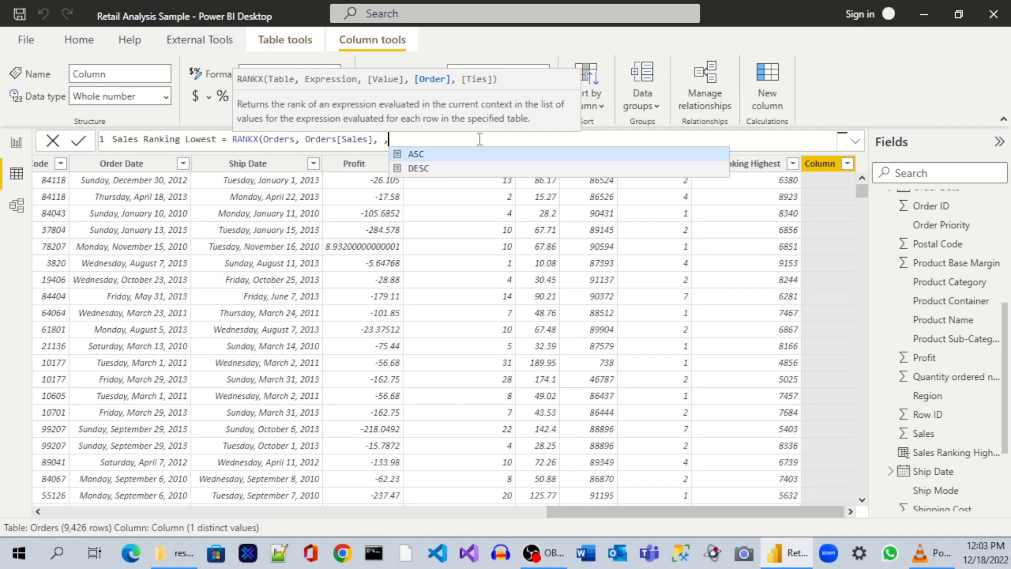
{"action": "key", "text": "Down"}
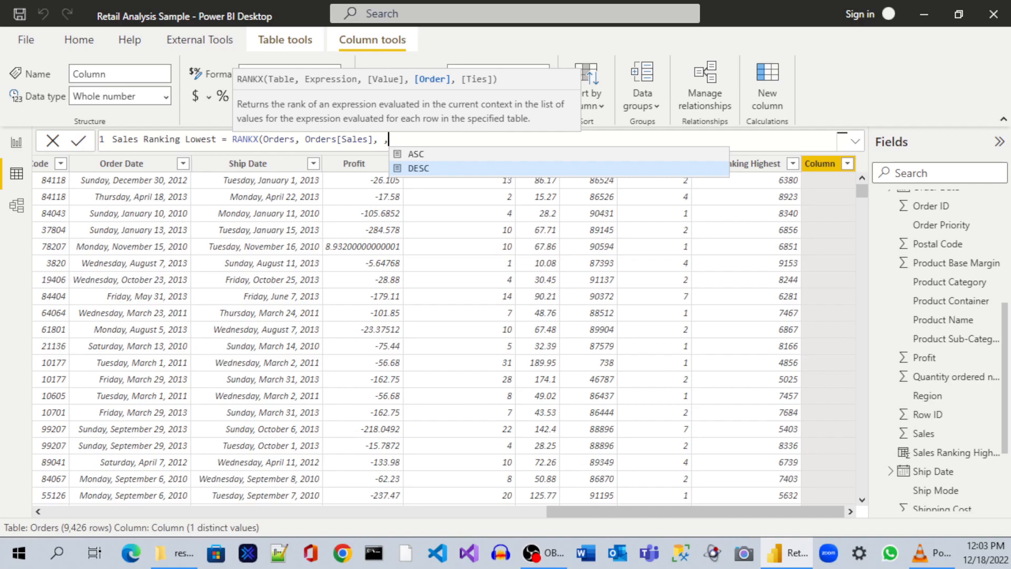
{"action": "key", "text": "alt+Tab"}
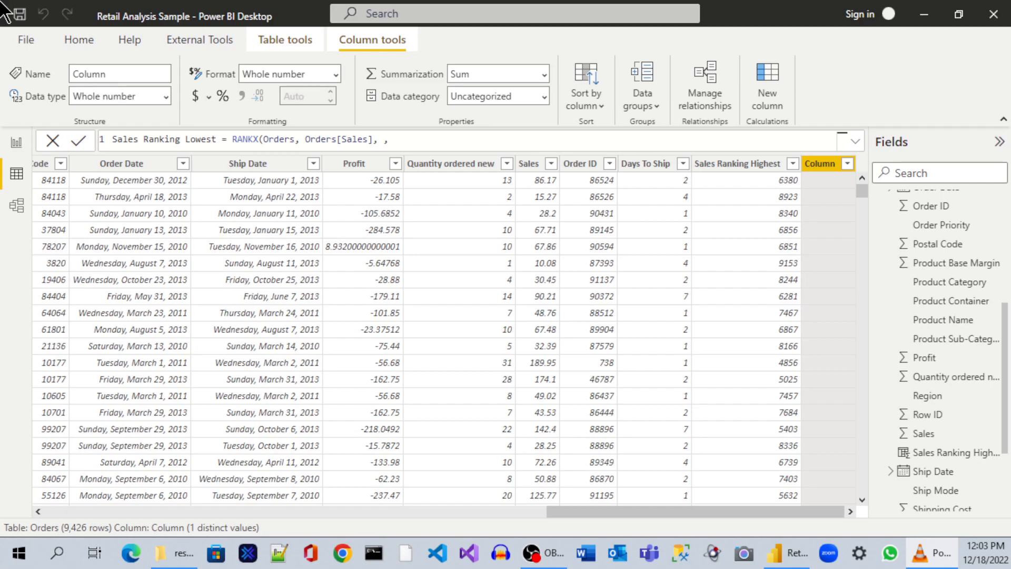
{"action": "left_click", "coordinate": [470, 145]}
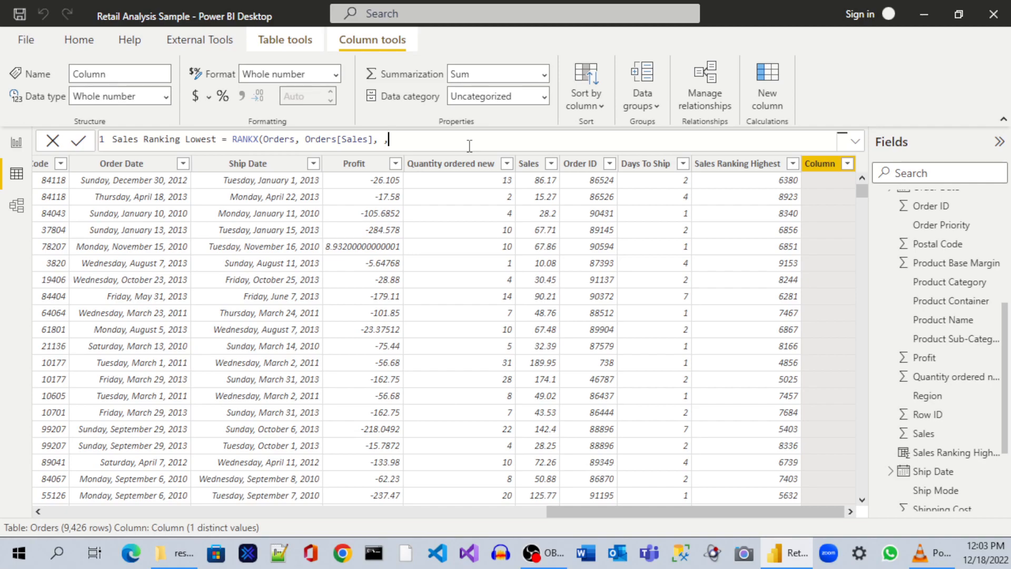
{"action": "type", "text": "A"}
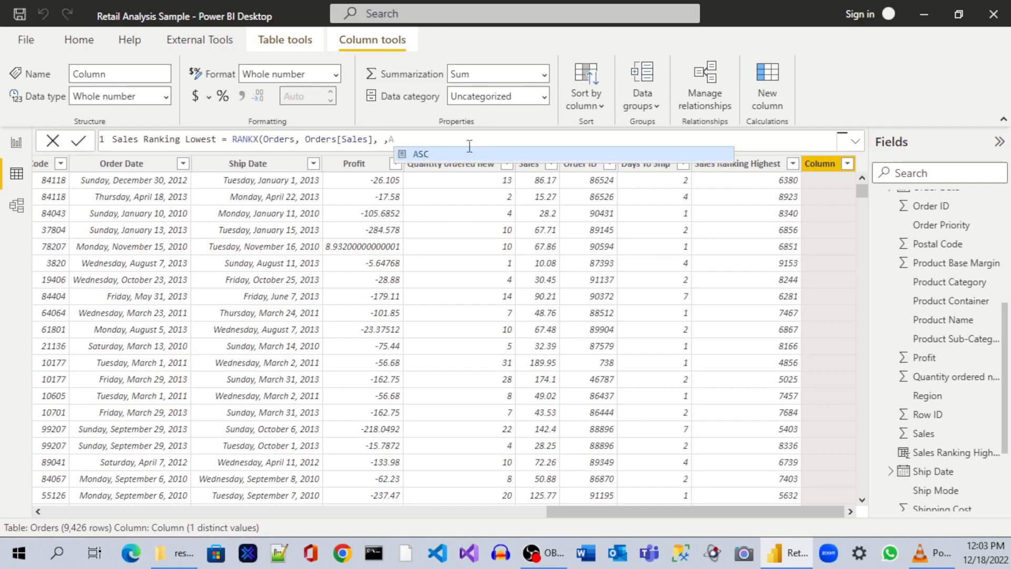
{"action": "type", "text": "SC"}
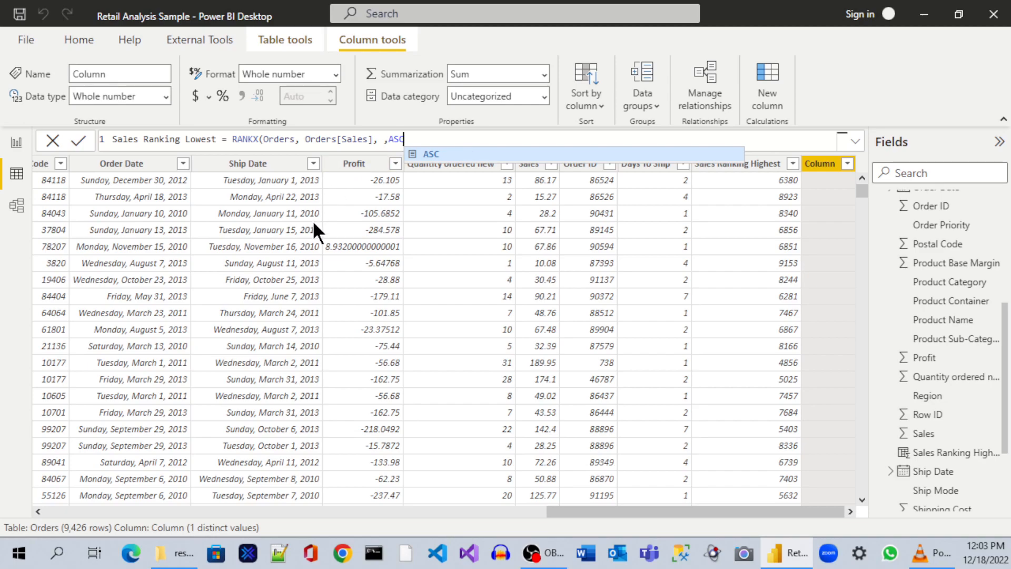
Check the VLC tutorial again, close the RANKX parenthesis and commit the Sales Ranking Lowest formula
{"action": "key", "text": "alt+Tab"}
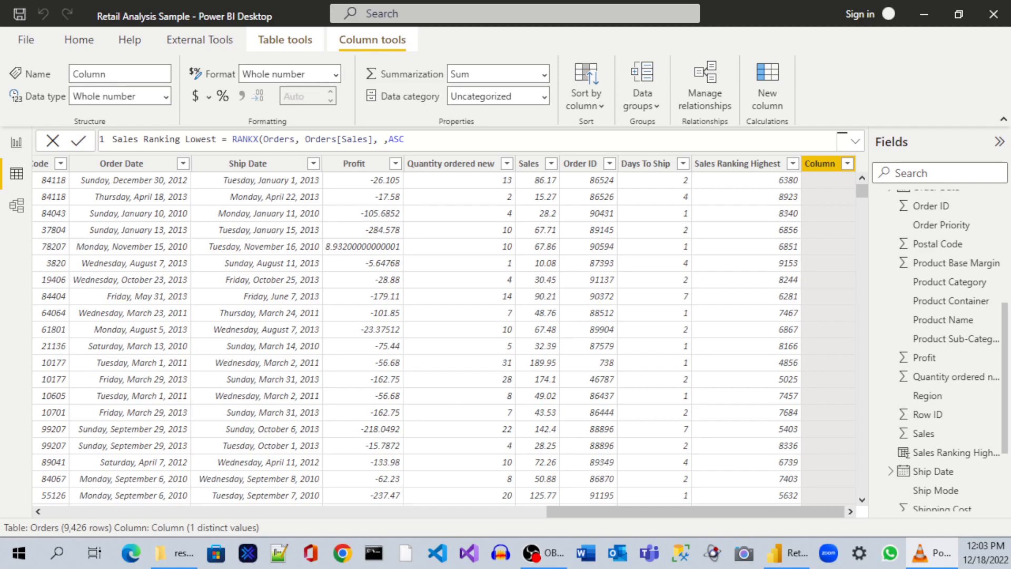
{"action": "left_click", "coordinate": [426, 142]}
{"action": "type", "text": ")"}
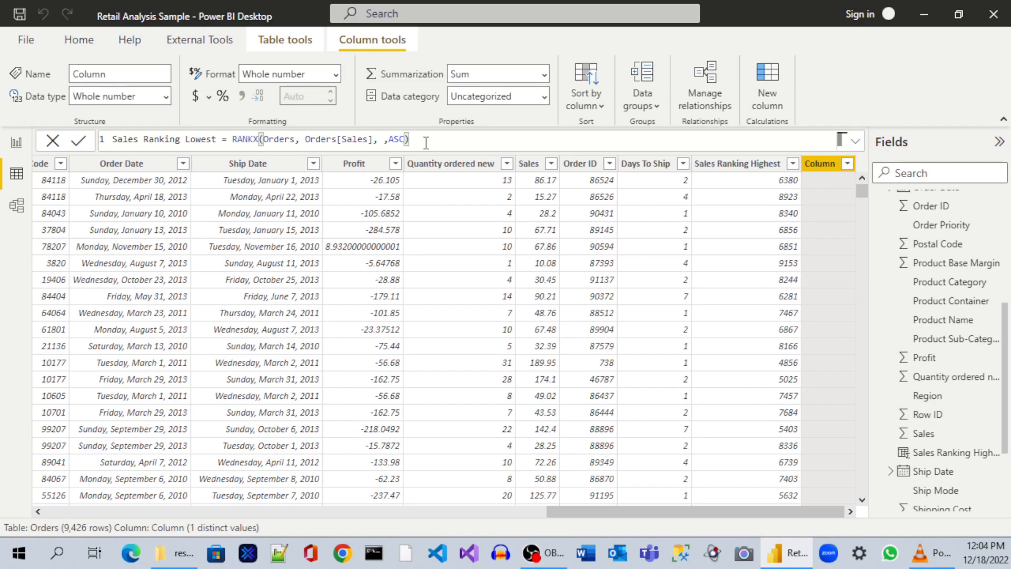
{"action": "key", "text": "Return"}
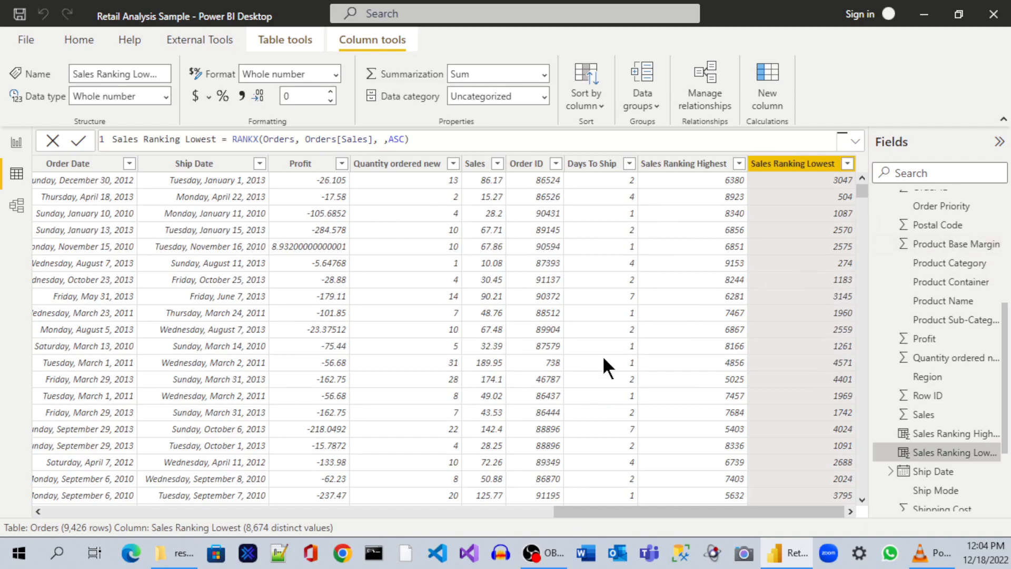
Switch to VLC, review the tutorial's Sales Ranking Lowest column in the maximized player and return to Power BI Desktop
{"action": "key", "text": "alt+Tab"}
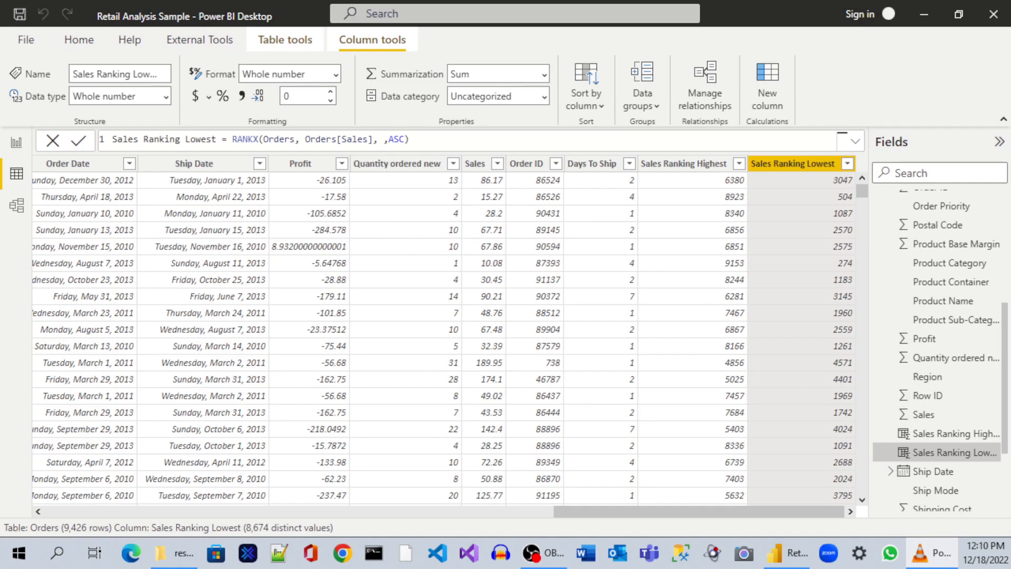
{"action": "left_click_drag", "start_coordinate": [0, 43], "coordinate": [468, 35]}
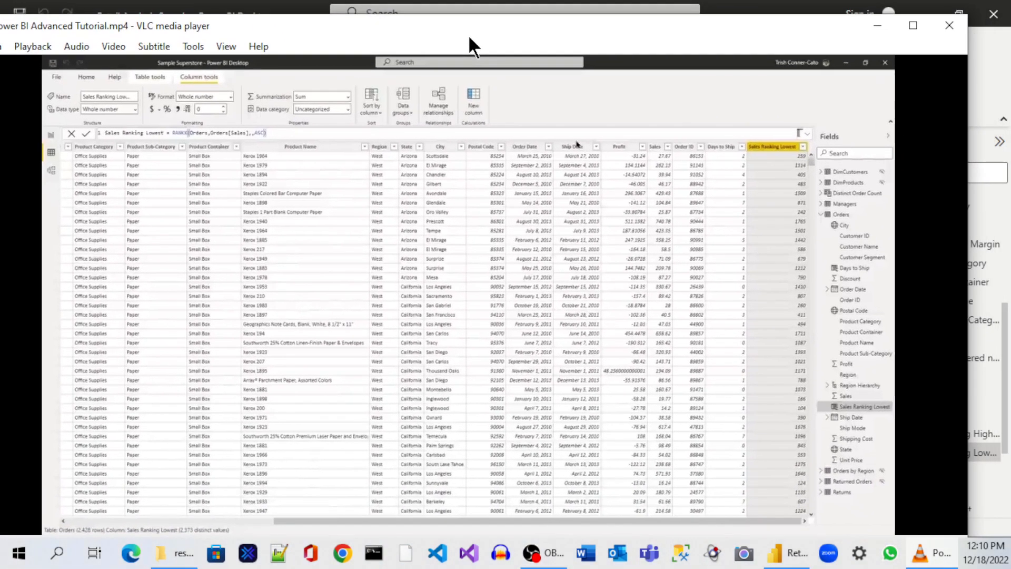
{"action": "double_click", "coordinate": [468, 35]}
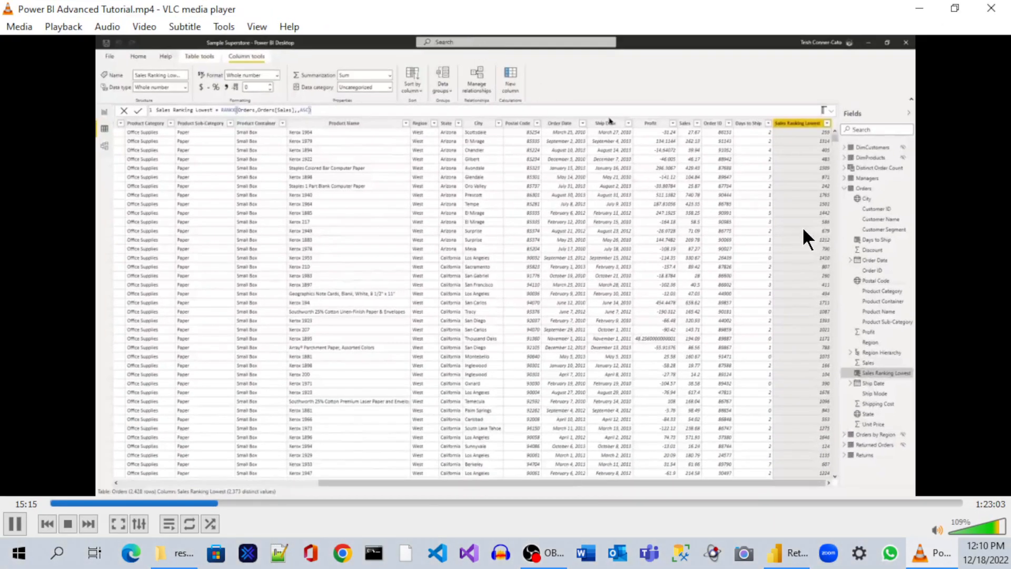
{"action": "left_click_drag", "start_coordinate": [627, 18], "coordinate": [0, 61]}
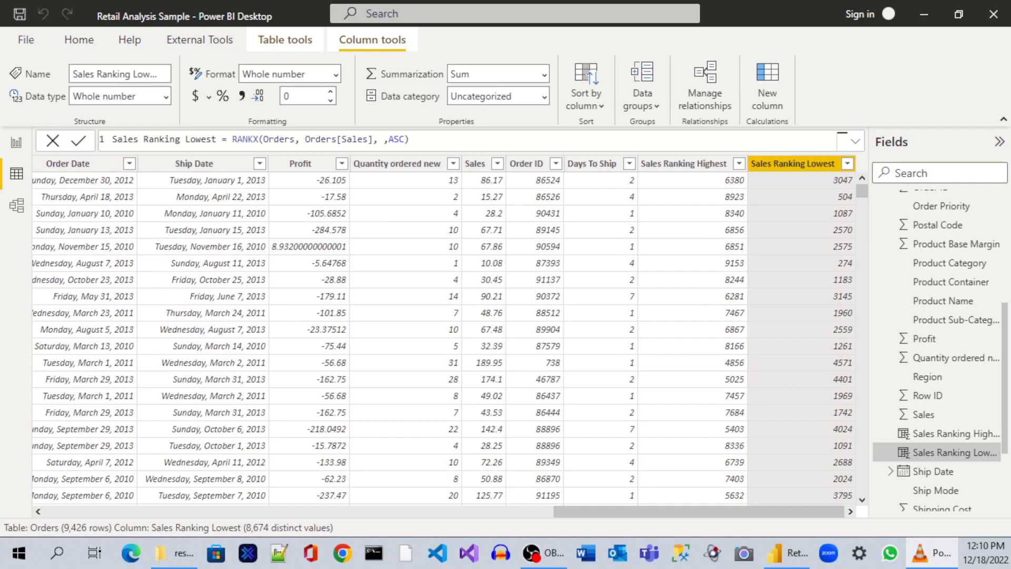
{"action": "key", "text": "alt+Tab"}
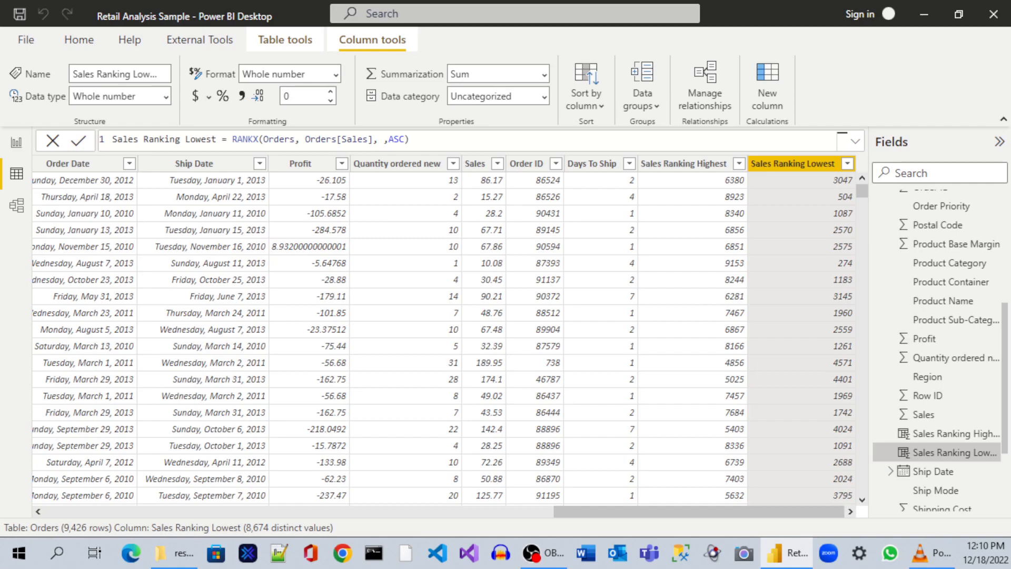
Open Sample Superstore.xlsx in Excel from the resources folder and go to cell W369 on the Orders sheet
{"action": "key", "text": "alt+Tab"}
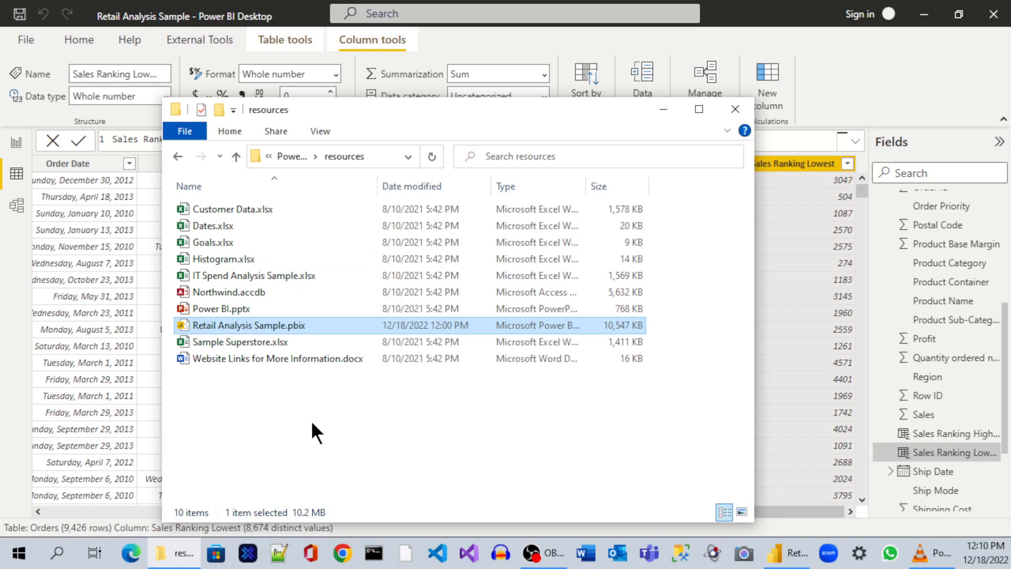
{"action": "double_click", "coordinate": [258, 341]}
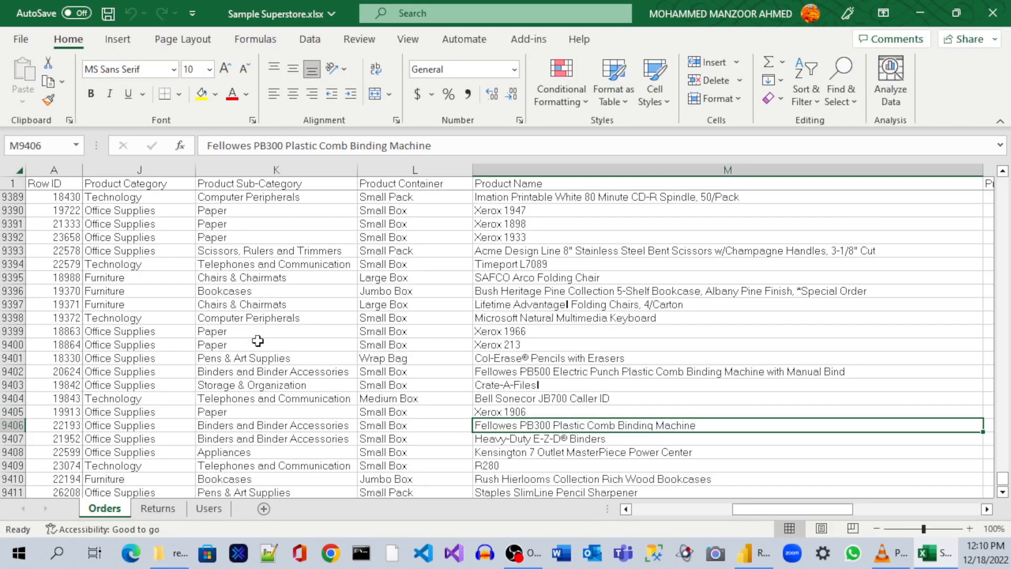
{"action": "left_click", "coordinate": [53, 146]}
{"action": "type", "text": "w369"}
{"action": "key", "text": "Return"}
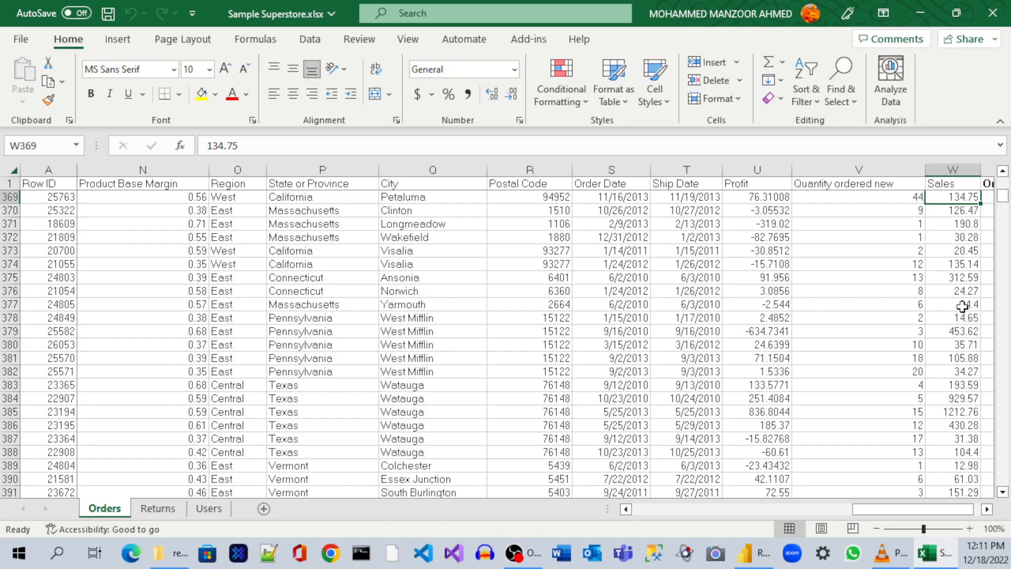
Set the Sales value in cell W369 to 52.97 and save the workbook
{"action": "scroll", "coordinate": [961, 311], "scroll_direction": "up", "scroll_amount": 1}
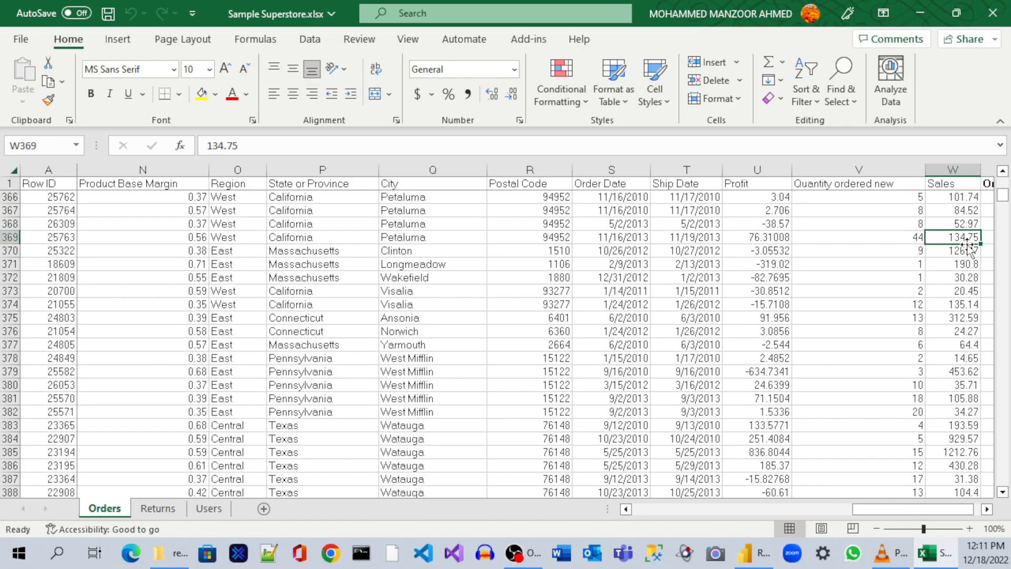
{"action": "type", "text": "52.97"}
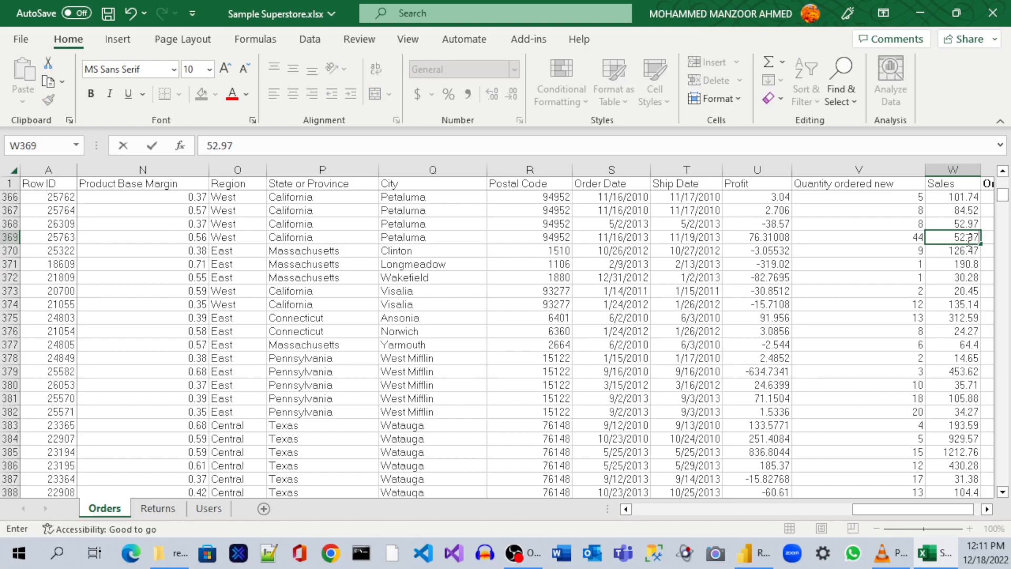
{"action": "key", "text": "Return"}
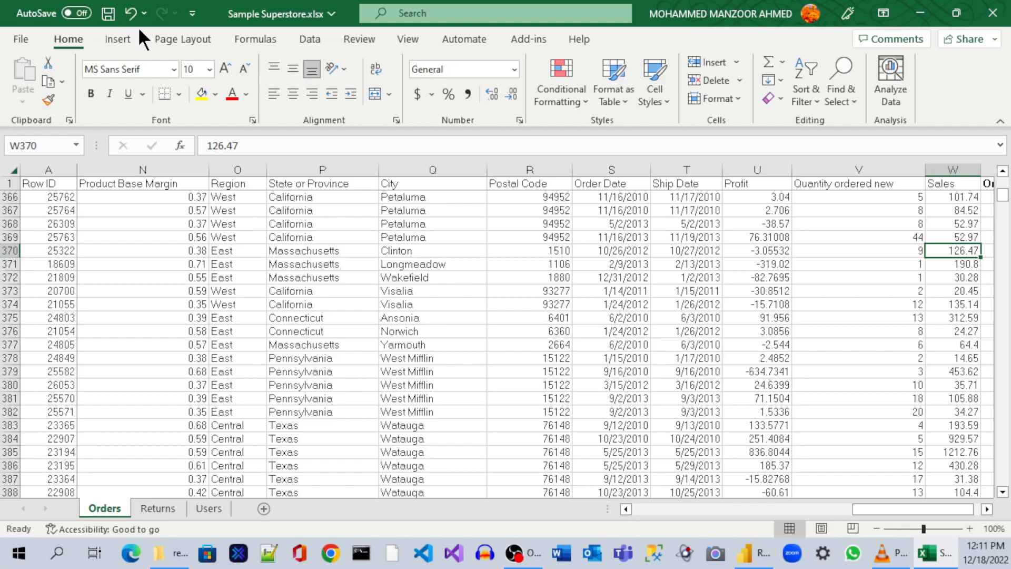
{"action": "left_click", "coordinate": [108, 15]}
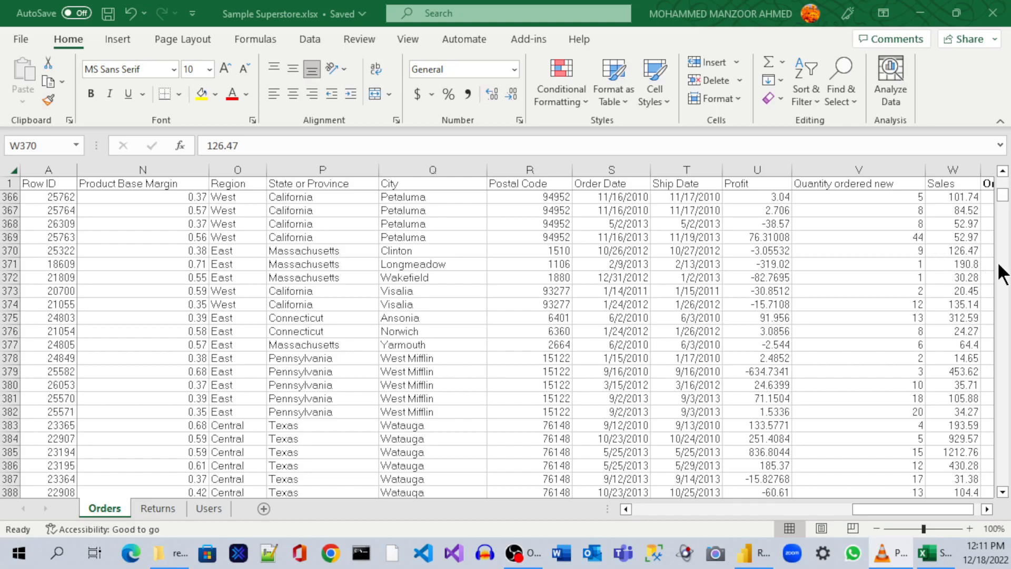
Set the Sales value in cell W370 to 52.97 and save the workbook
{"action": "left_click", "coordinate": [966, 248]}
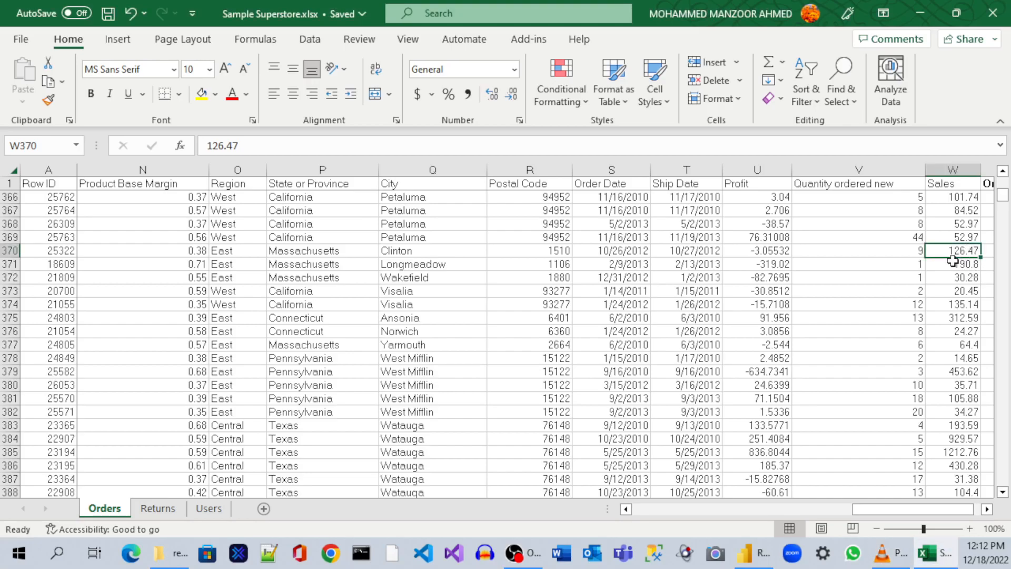
{"action": "type", "text": "52"}
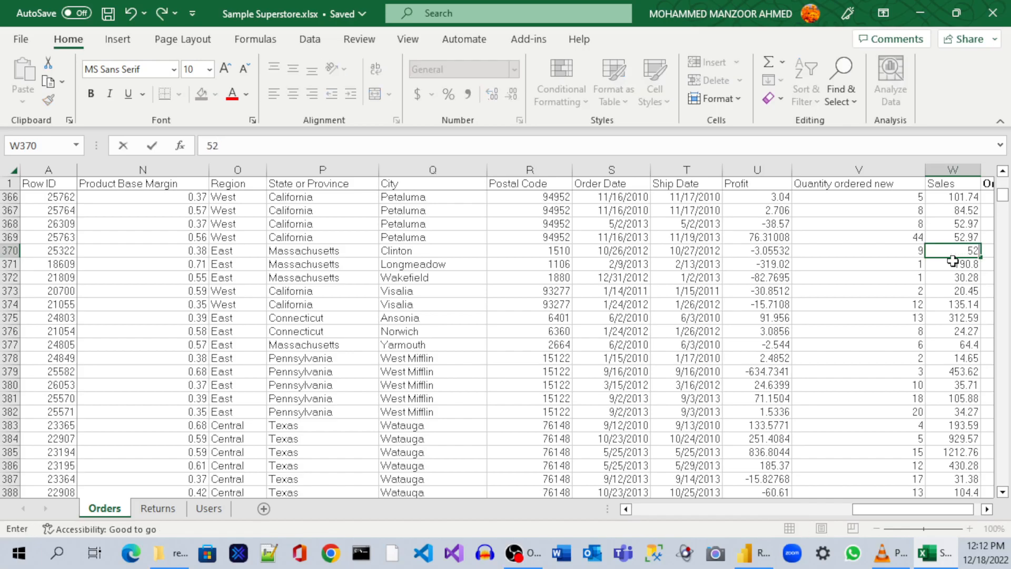
{"action": "type", "text": ".97"}
{"action": "key", "text": "Return"}
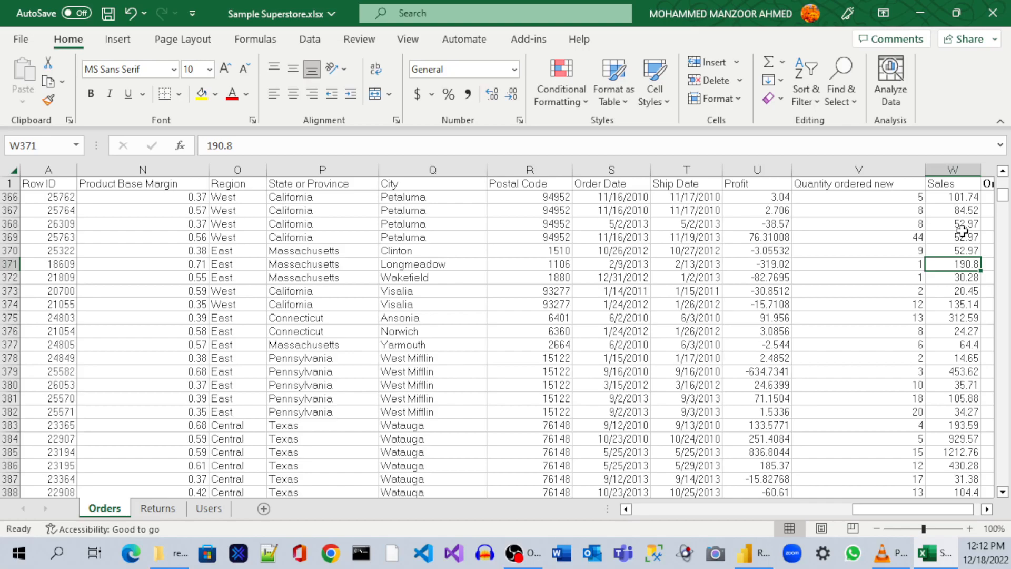
{"action": "left_click", "coordinate": [108, 14]}
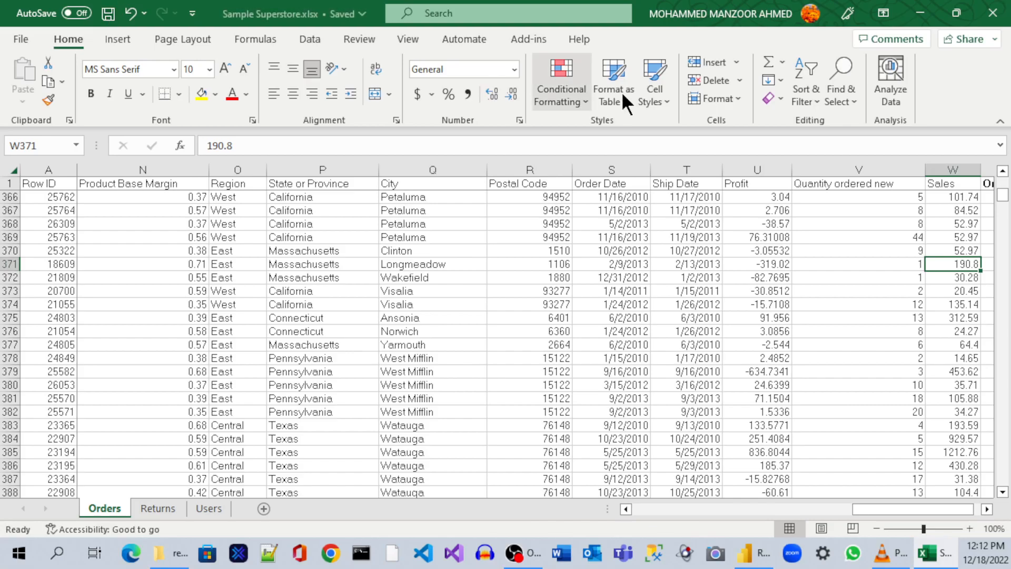
Switch to Power BI Desktop and try to refresh the data, declining the StoreDim native query and closing the refresh report
{"action": "left_click", "coordinate": [916, 15]}
{"action": "left_click", "coordinate": [801, 11]}
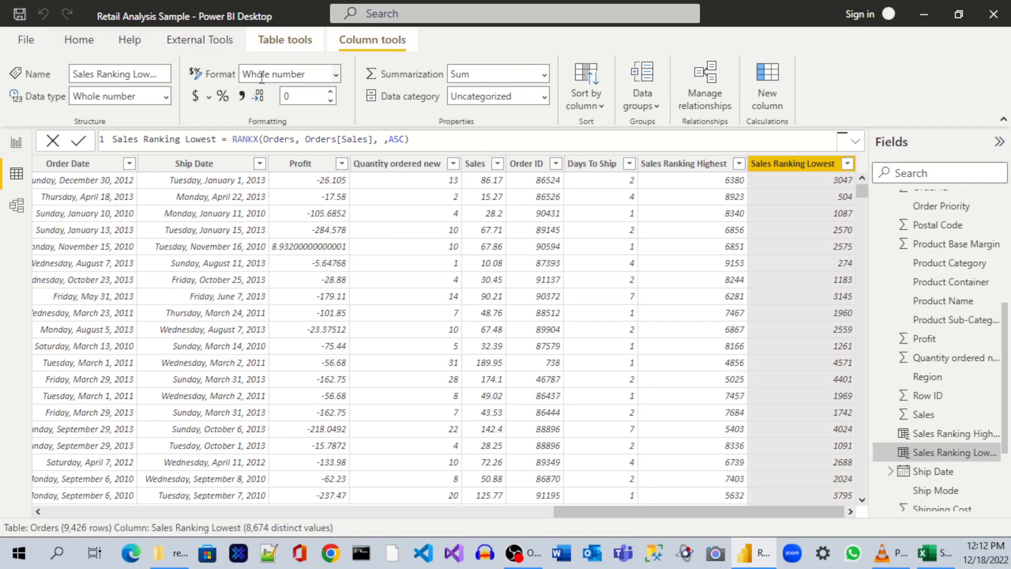
{"action": "left_click", "coordinate": [80, 42]}
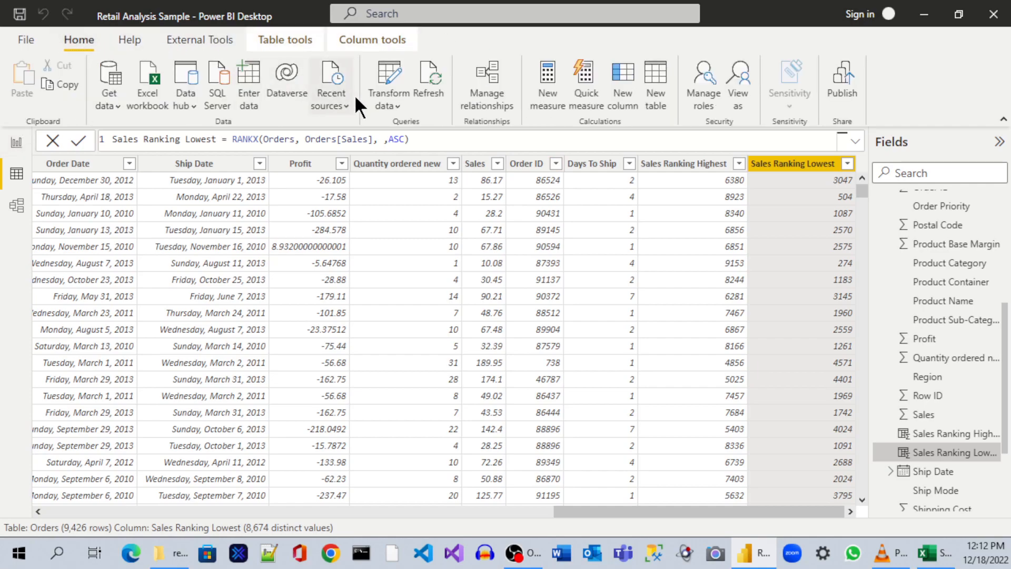
{"action": "left_click", "coordinate": [428, 79]}
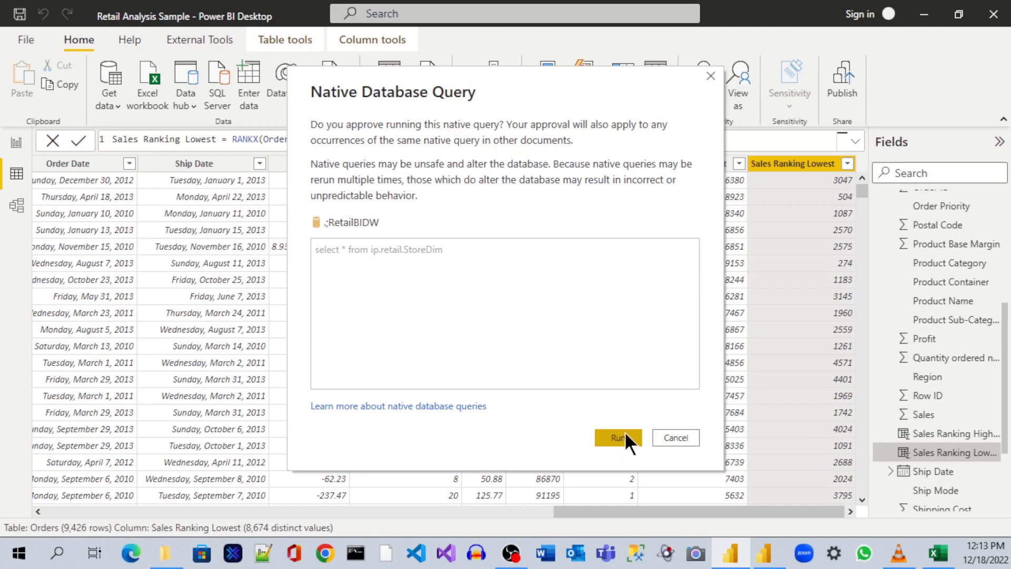
{"action": "left_click", "coordinate": [676, 438]}
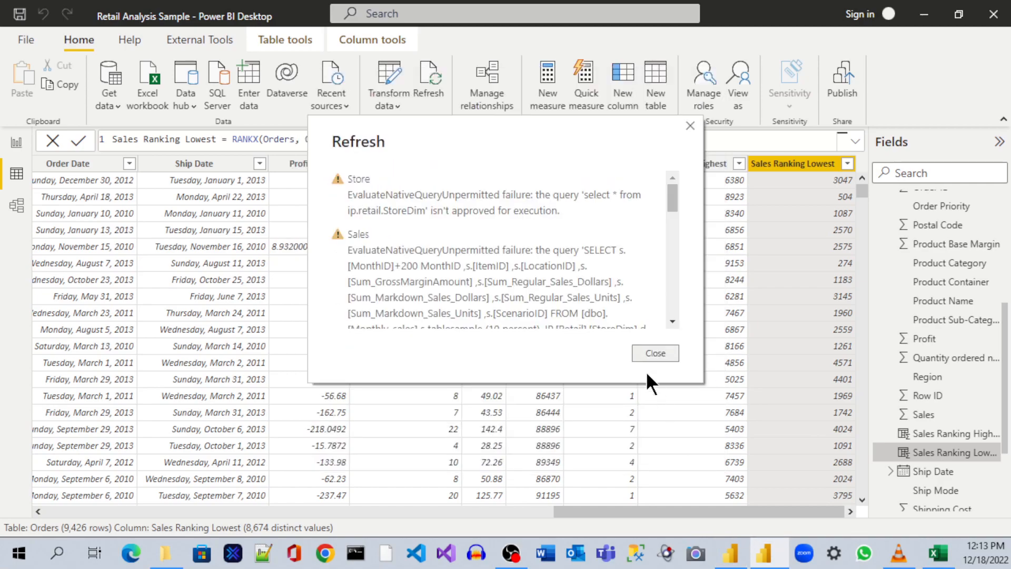
{"action": "left_click", "coordinate": [666, 353]}
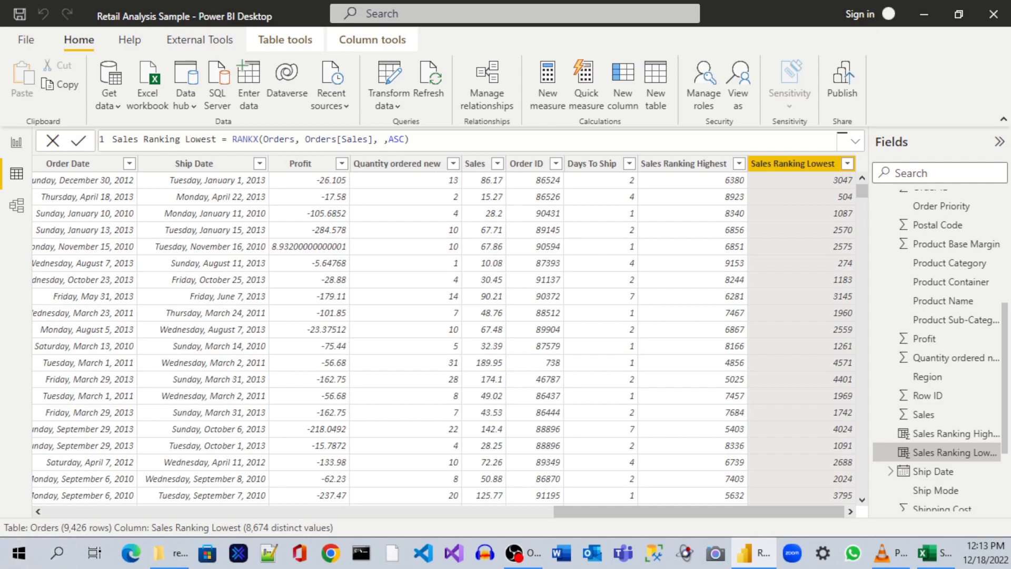
Close Sample Superstore.xlsx in Excel and retry the Power BI refresh, running the Monthly_sales query but cancelling the SQL Server credentials and StoreDim query requests
{"action": "key", "text": "alt+Tab"}
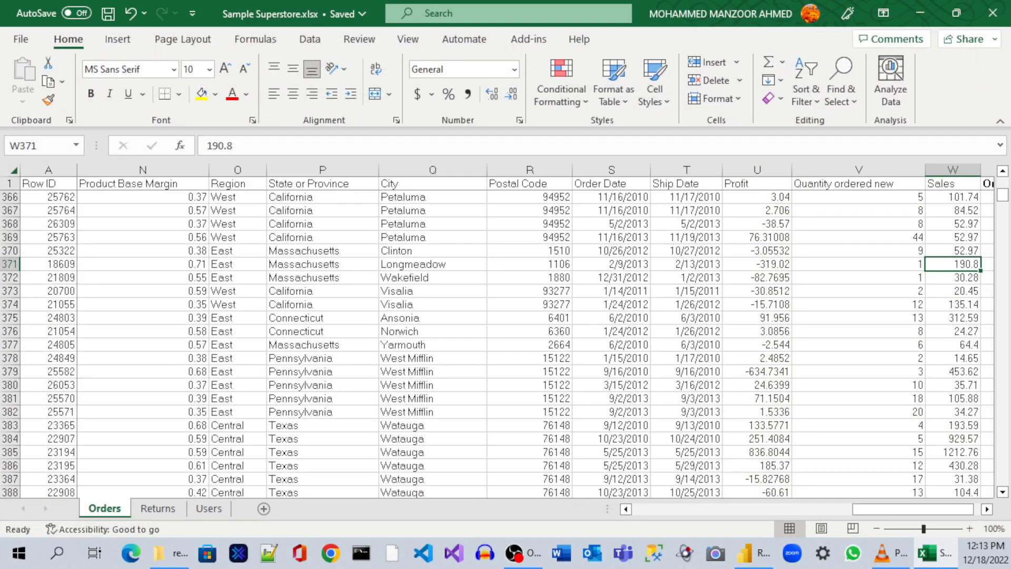
{"action": "left_click", "coordinate": [995, 15]}
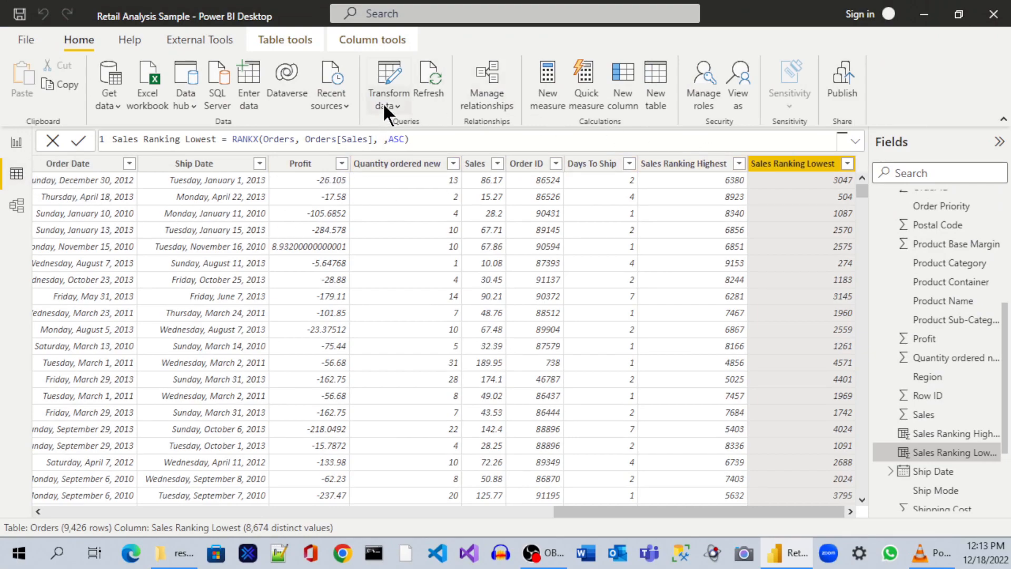
{"action": "left_click", "coordinate": [425, 83]}
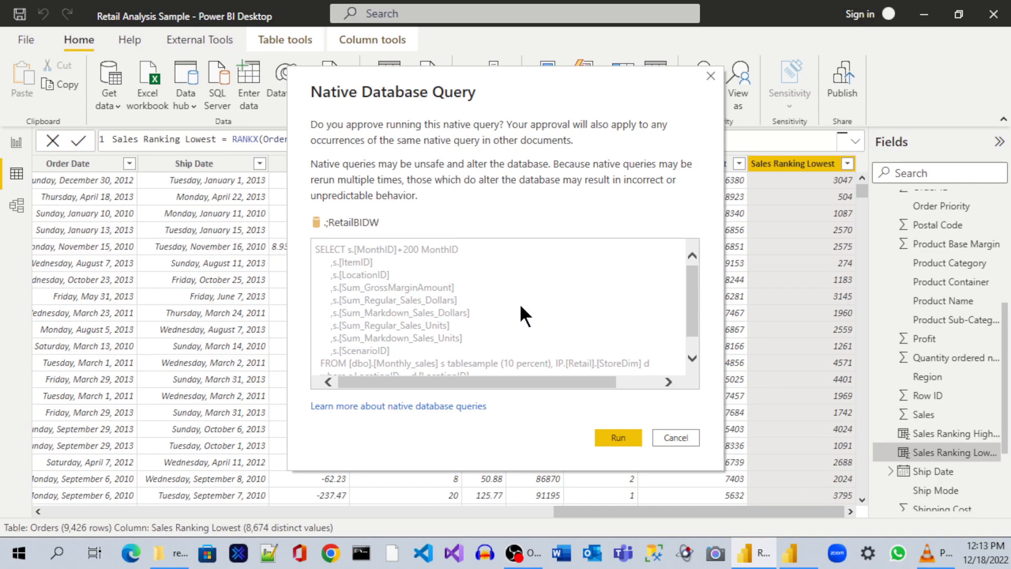
{"action": "scroll", "coordinate": [521, 306], "scroll_direction": "down", "scroll_amount": 1}
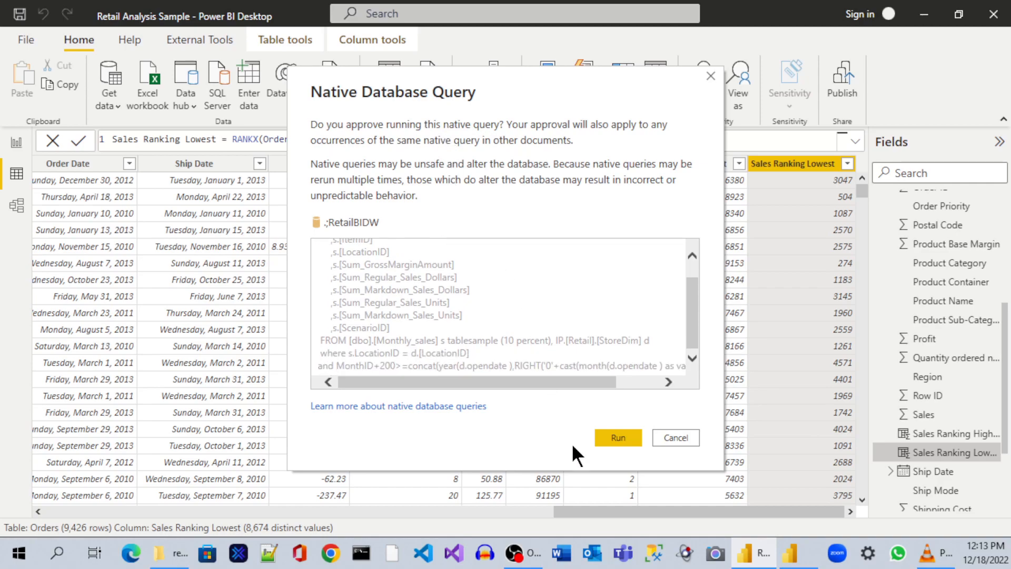
{"action": "left_click", "coordinate": [620, 437]}
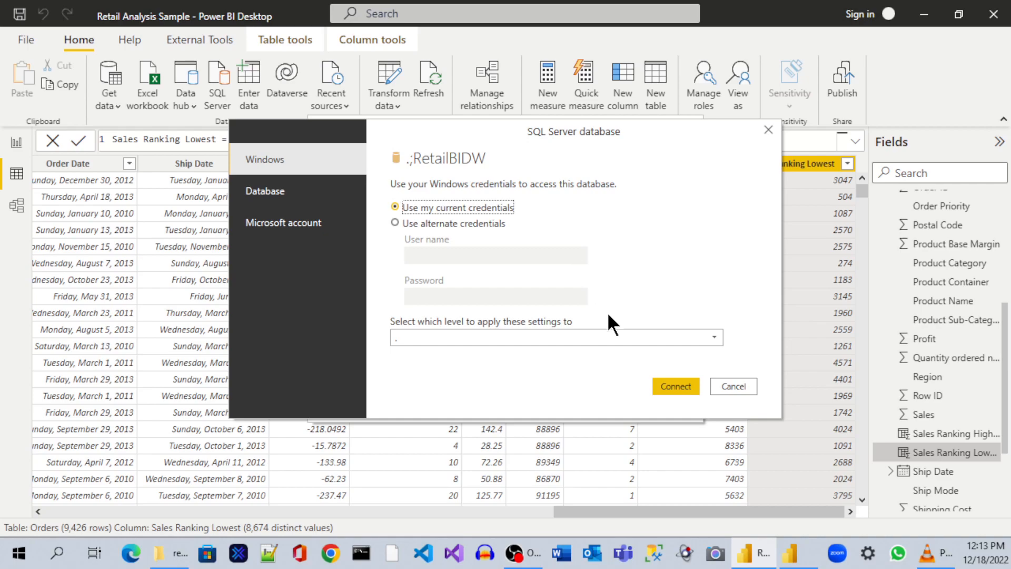
{"action": "left_click", "coordinate": [731, 390]}
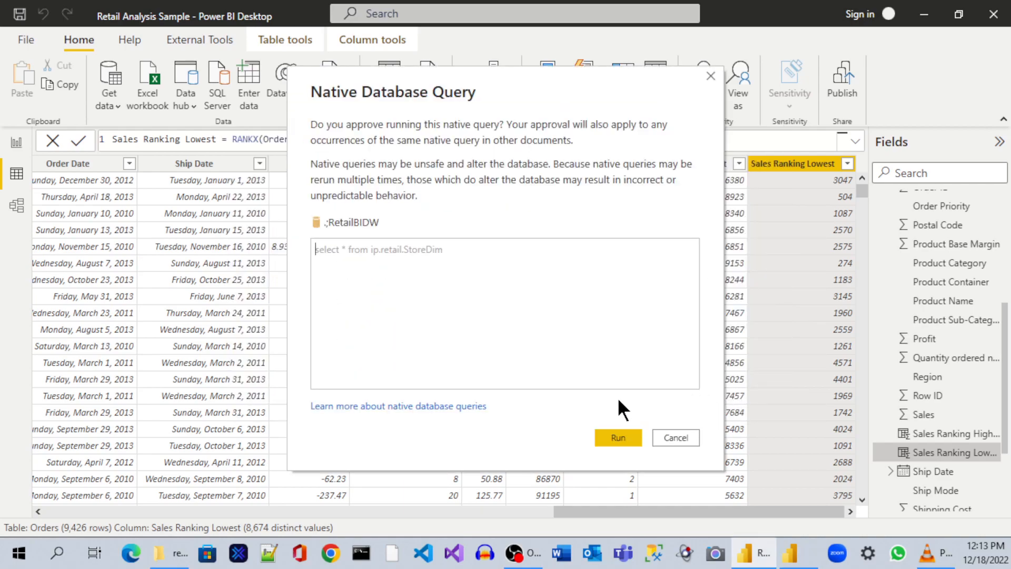
{"action": "left_click", "coordinate": [675, 437]}
Read through the refresh errors listed for each table, including Orders, Returns and Users, and close the report
{"action": "scroll", "coordinate": [665, 252], "scroll_direction": "down", "scroll_amount": 5}
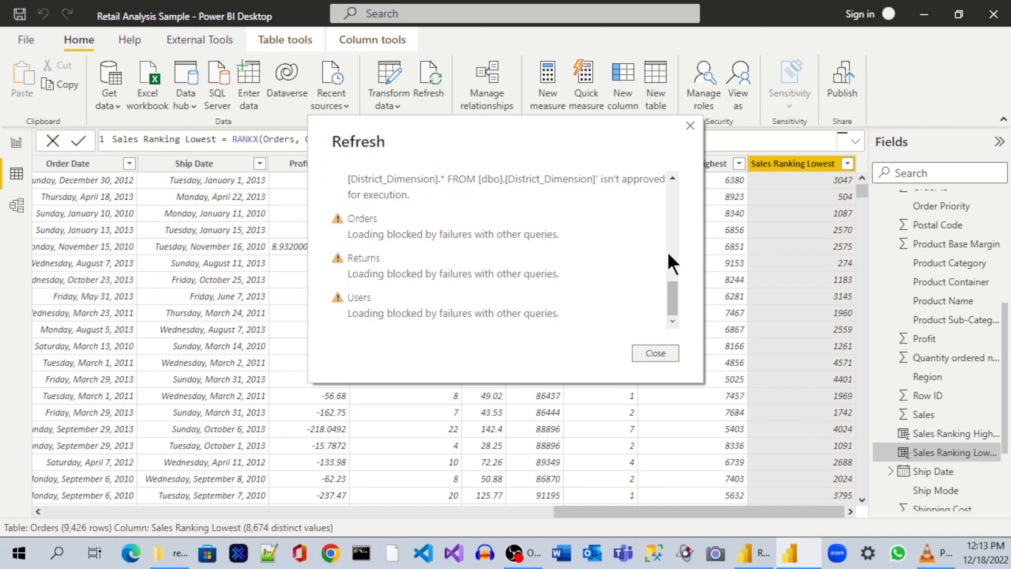
{"action": "scroll", "coordinate": [669, 260], "scroll_direction": "up", "scroll_amount": 5}
{"action": "scroll", "coordinate": [669, 261], "scroll_direction": "up", "scroll_amount": 3}
{"action": "scroll", "coordinate": [664, 268], "scroll_direction": "up", "scroll_amount": 2}
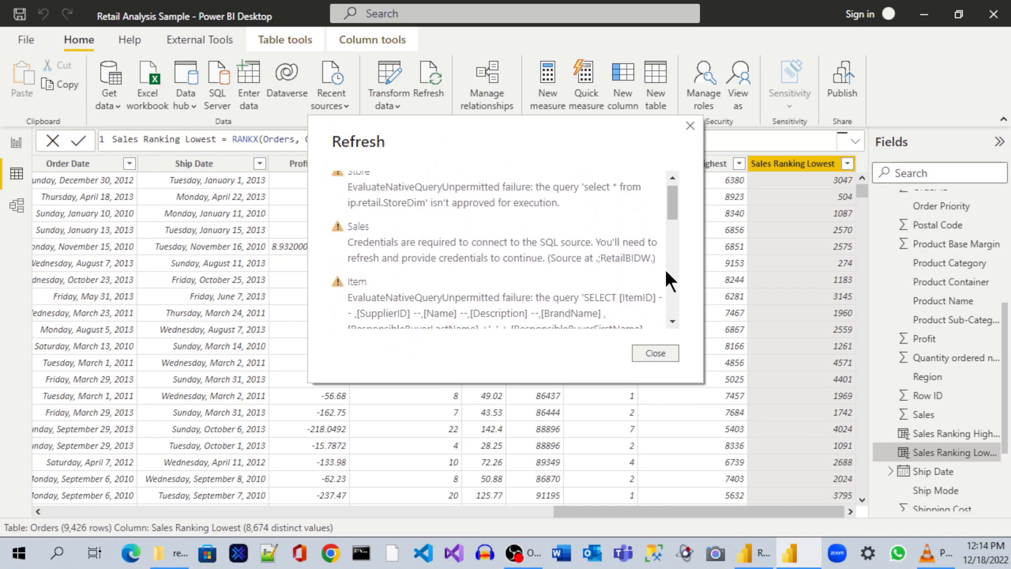
{"action": "scroll", "coordinate": [664, 267], "scroll_direction": "down", "scroll_amount": 5}
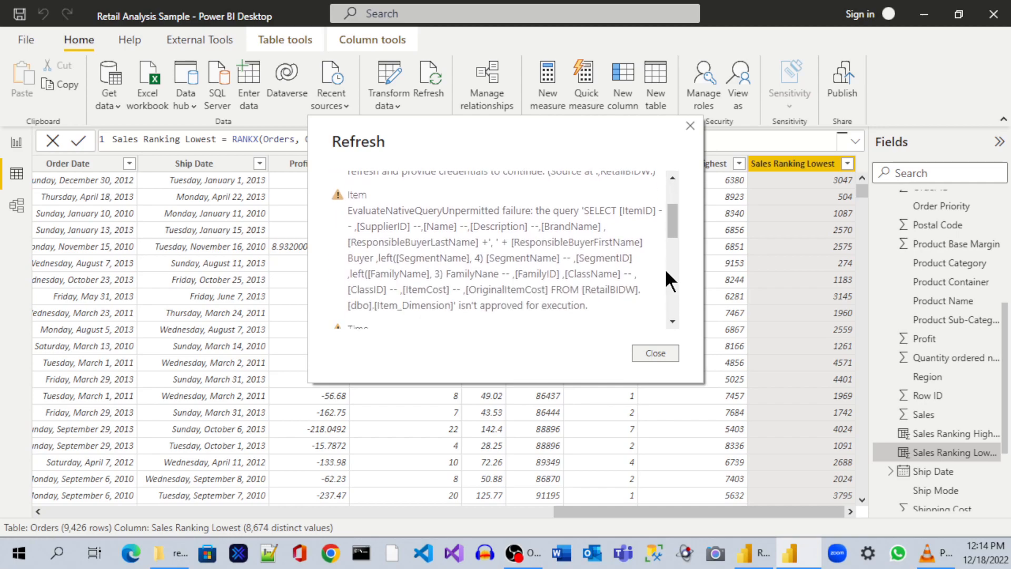
{"action": "scroll", "coordinate": [667, 278], "scroll_direction": "down", "scroll_amount": 2}
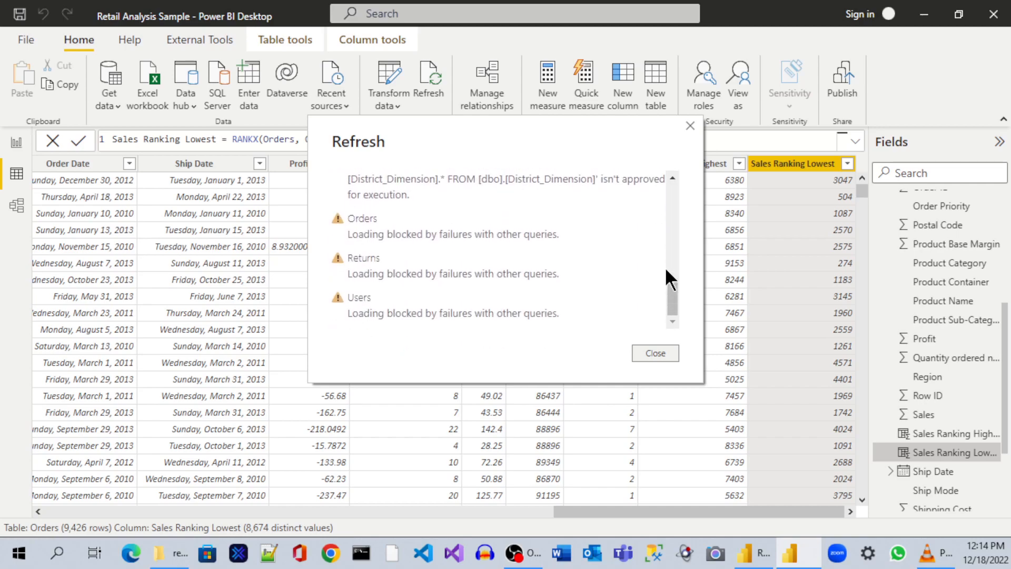
{"action": "left_click", "coordinate": [642, 350]}
Collapse the Orders table in the Fields list and open the data source settings for the current file
{"action": "scroll", "coordinate": [875, 354], "scroll_direction": "up", "scroll_amount": 5}
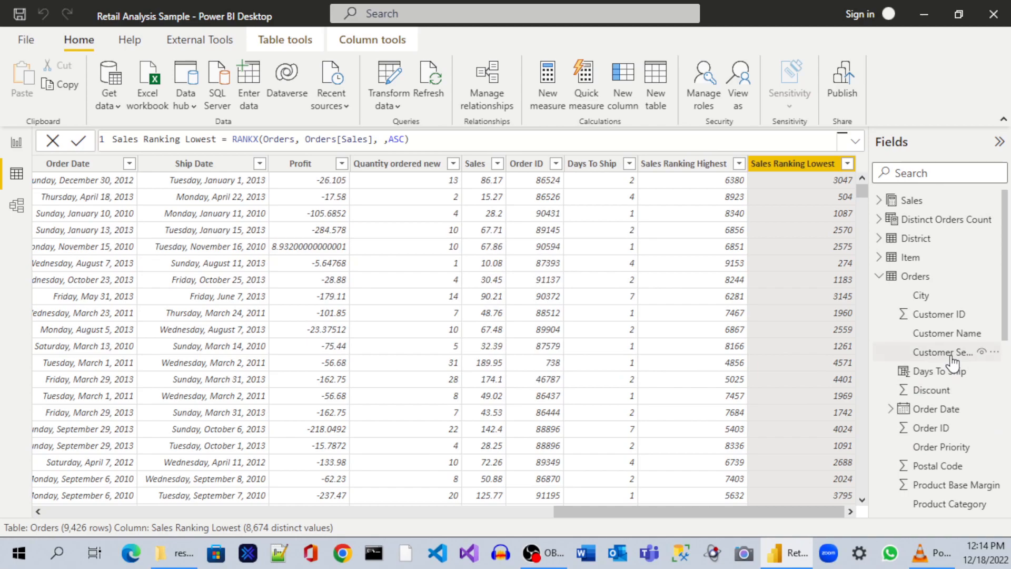
{"action": "left_click", "coordinate": [879, 276]}
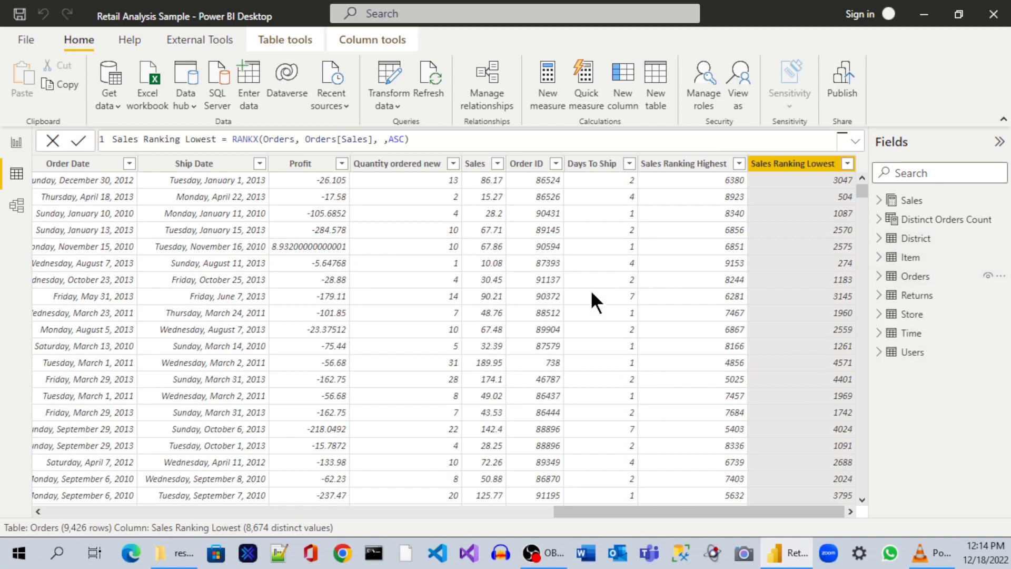
{"action": "left_click", "coordinate": [33, 40]}
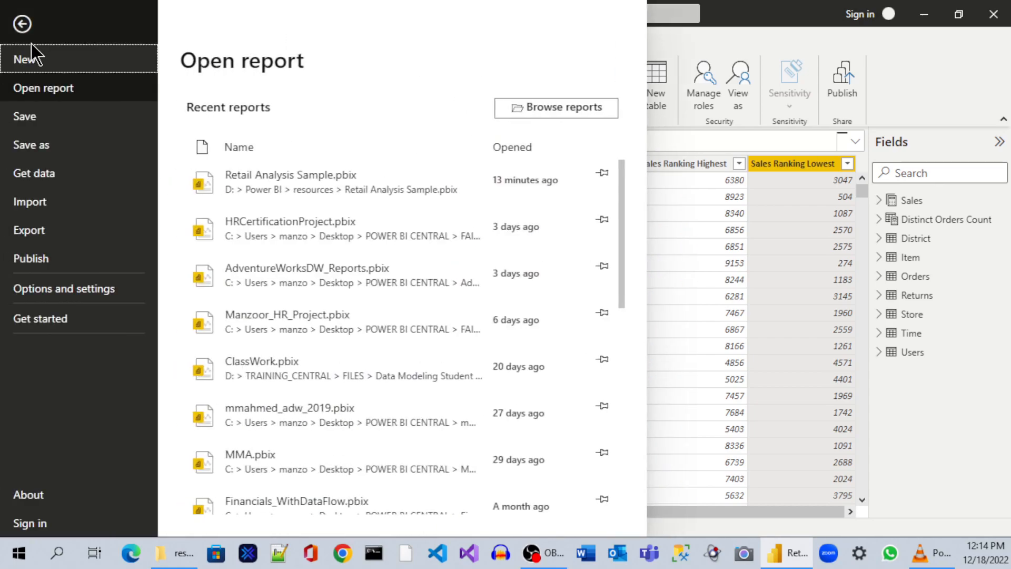
{"action": "left_click", "coordinate": [64, 173]}
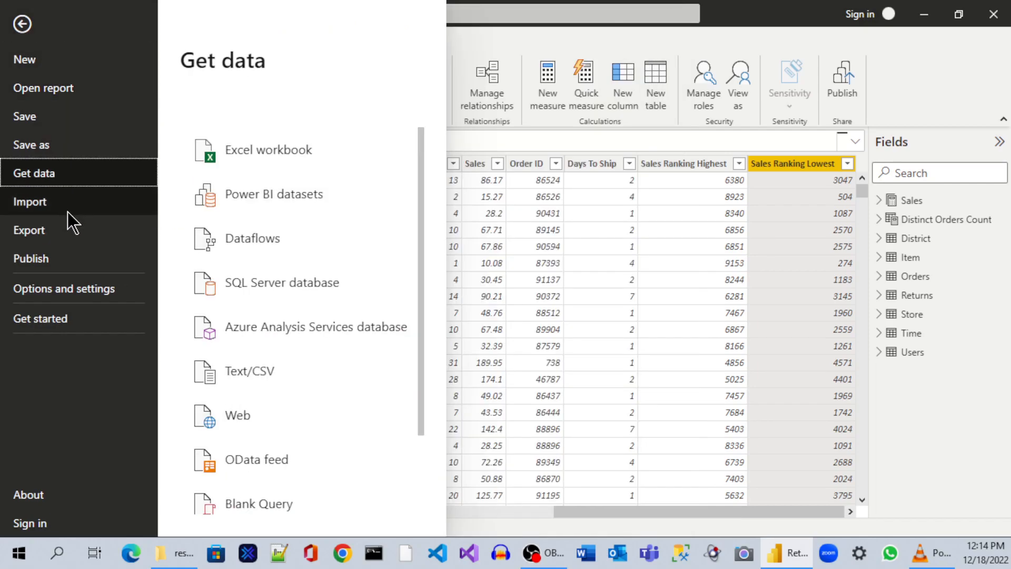
{"action": "left_click", "coordinate": [62, 301]}
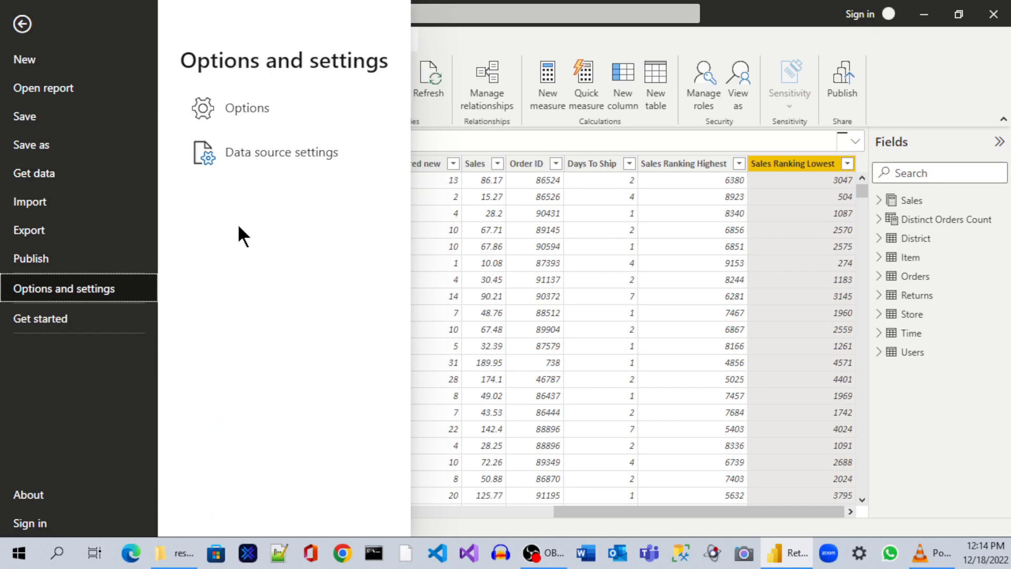
{"action": "left_click", "coordinate": [27, 24]}
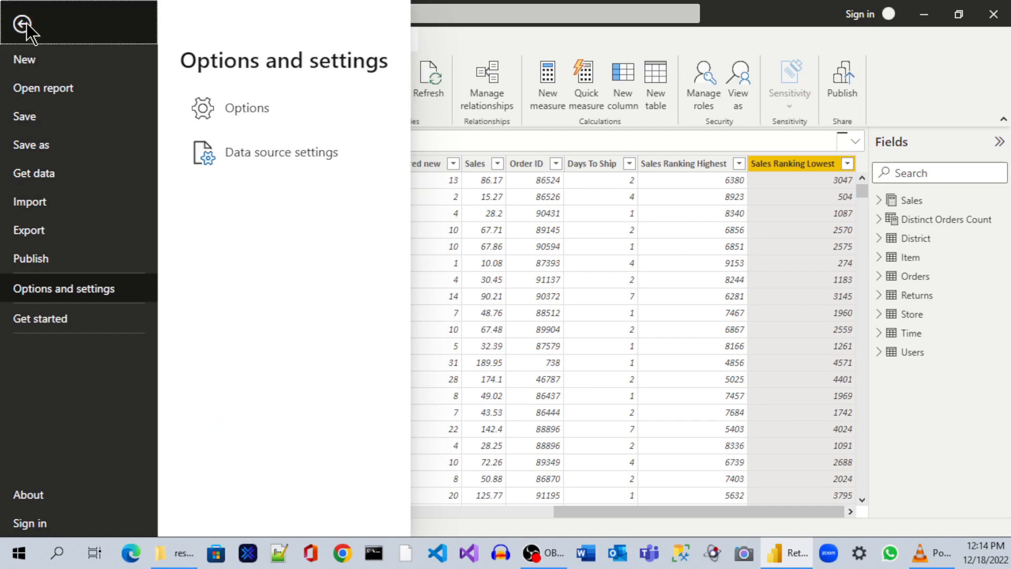
{"action": "left_click", "coordinate": [24, 37]}
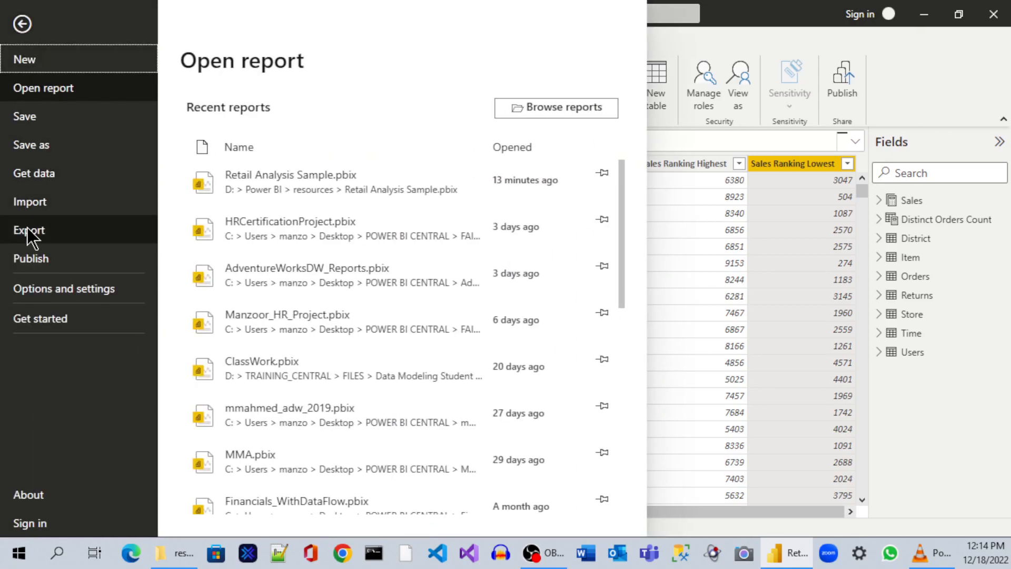
{"action": "left_click", "coordinate": [58, 285]}
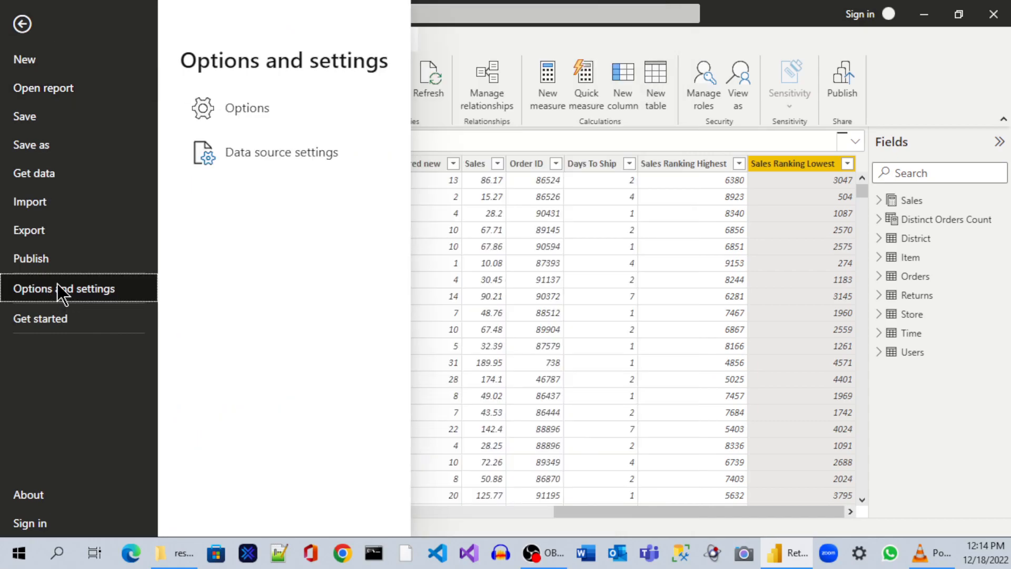
{"action": "left_click", "coordinate": [299, 153]}
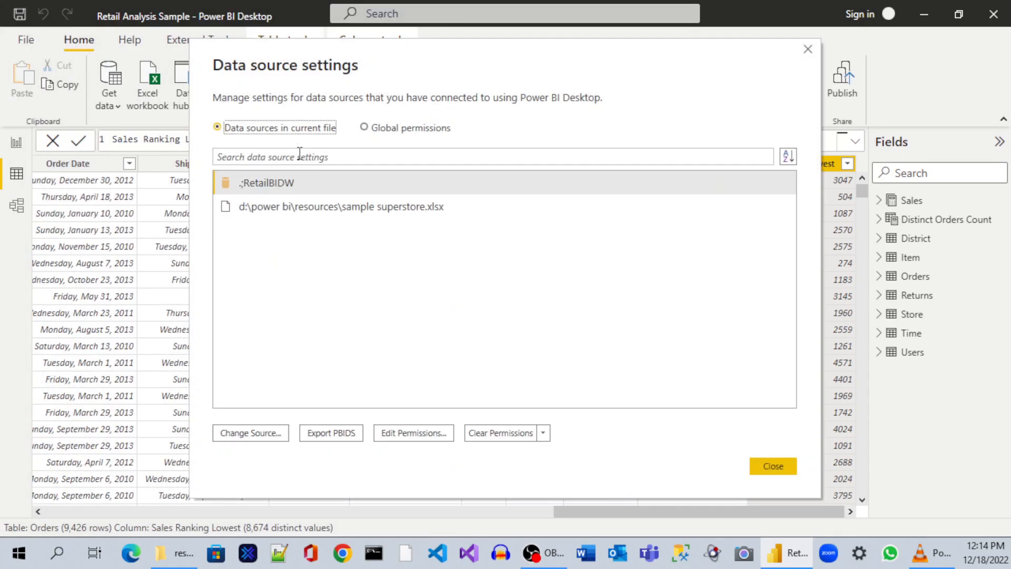
Inspect the RetailBIDW source's SQL Server connection and advanced options without changing them, and check the sample superstore.xlsx source entry
{"action": "left_click", "coordinate": [281, 182]}
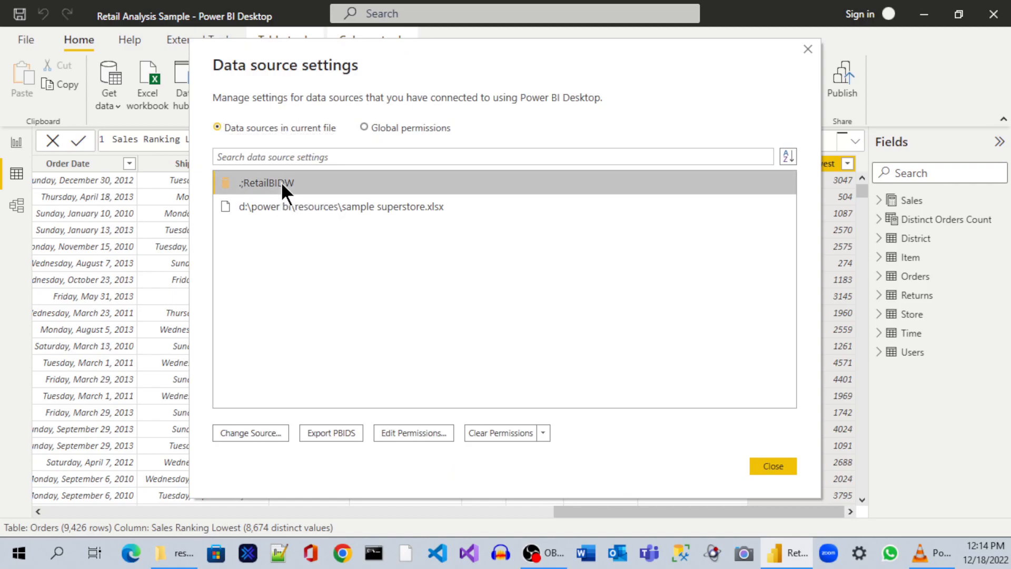
{"action": "left_click", "coordinate": [260, 429]}
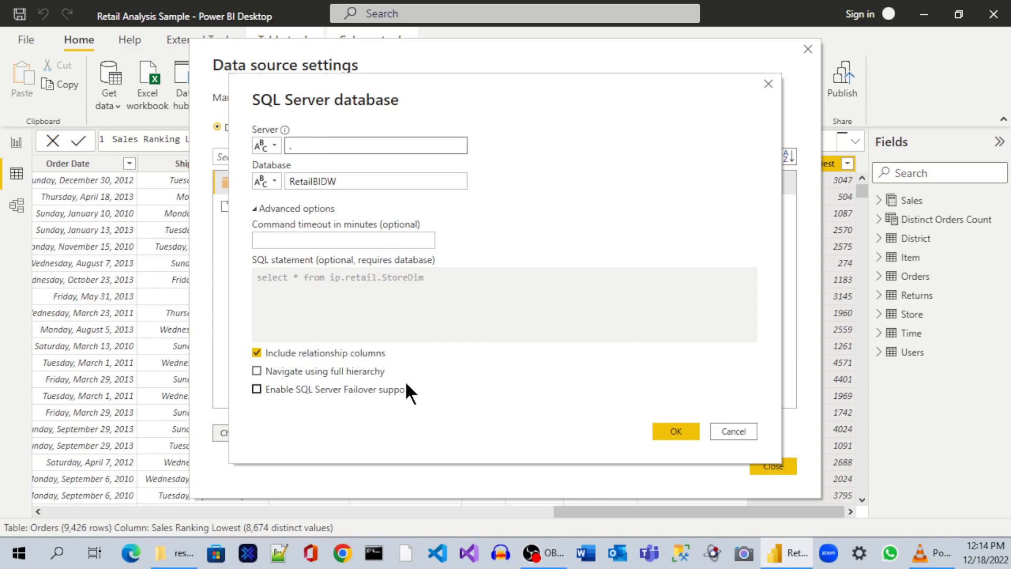
{"action": "left_click", "coordinate": [331, 180]}
{"action": "left_click", "coordinate": [285, 208]}
{"action": "left_click", "coordinate": [285, 208]}
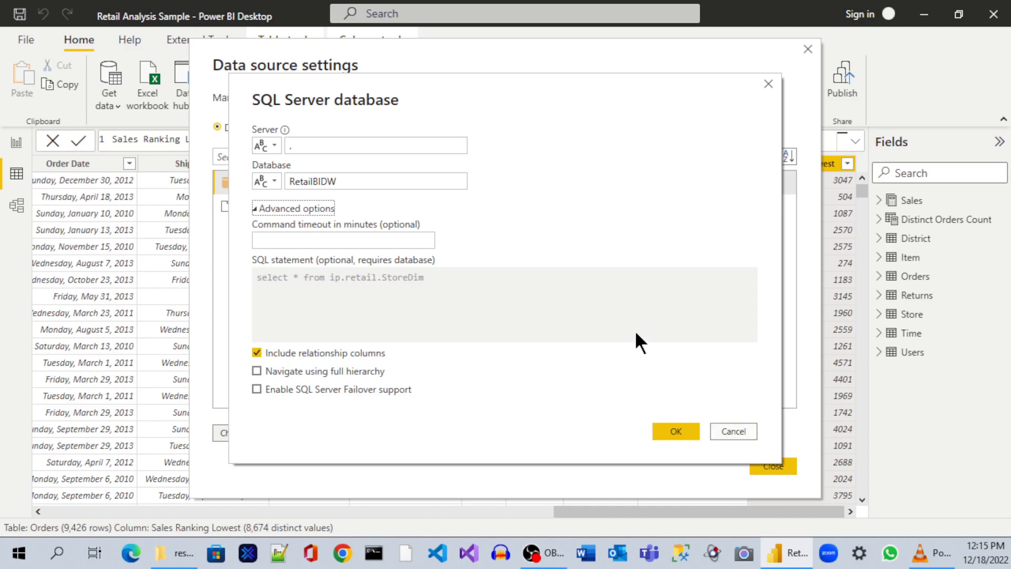
{"action": "left_click", "coordinate": [347, 240]}
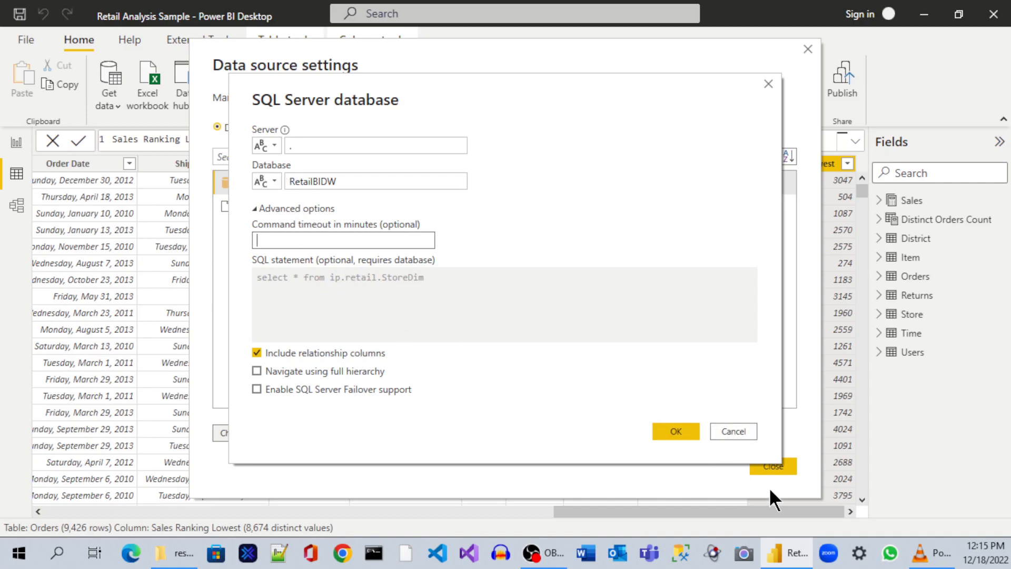
{"action": "left_click", "coordinate": [744, 432]}
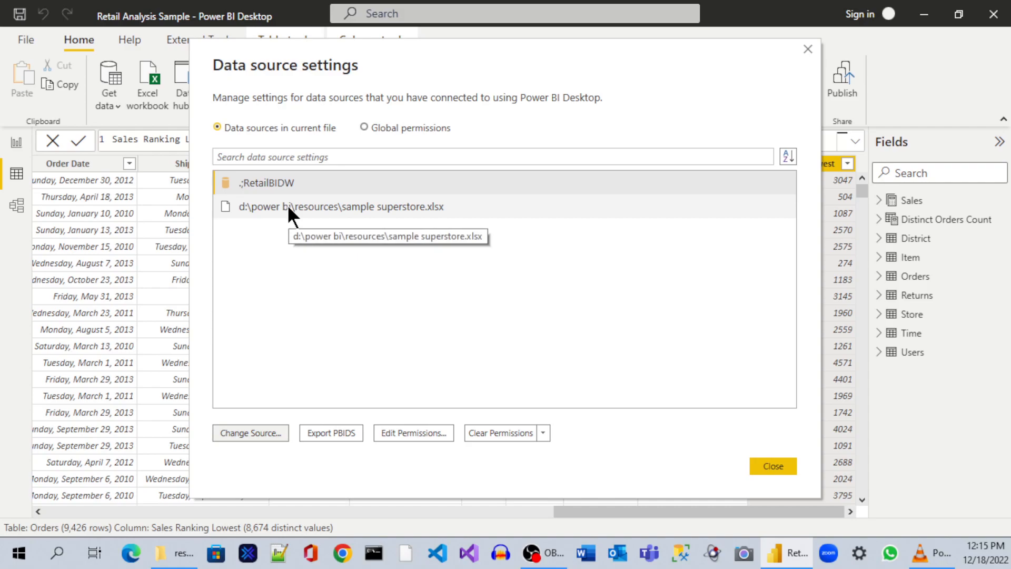
{"action": "left_click", "coordinate": [314, 207]}
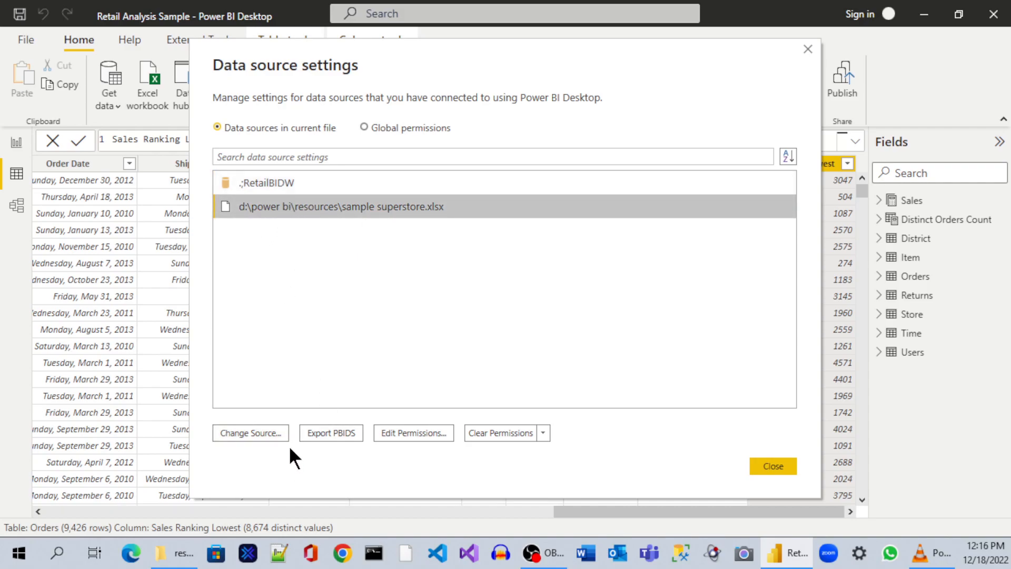
{"action": "left_click", "coordinate": [259, 182]}
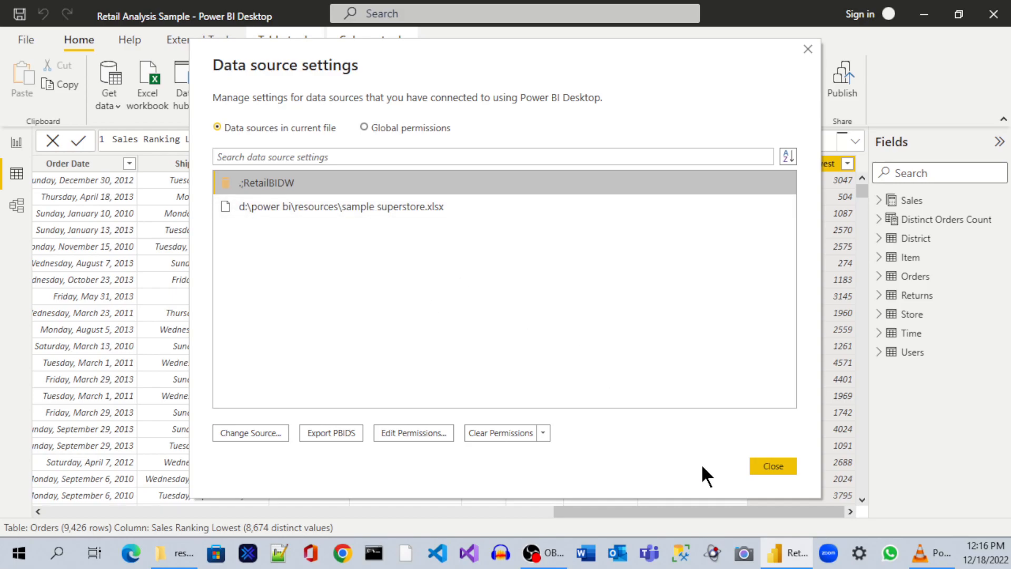
Retry the data refresh and review the Windows, Database and Microsoft account sign-in options for RetailBIDW, declining the connection and the StoreDim query
{"action": "left_click", "coordinate": [786, 472]}
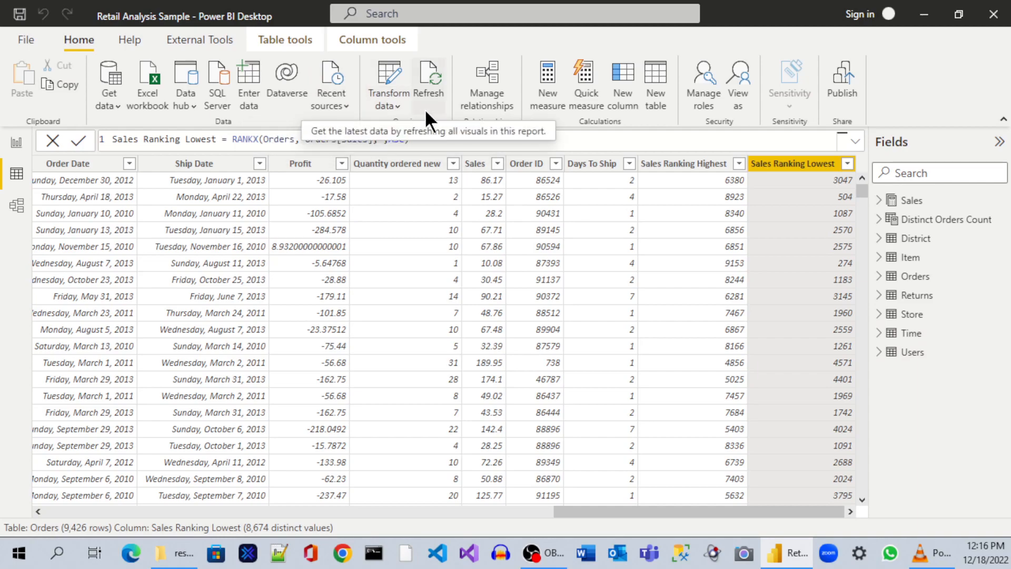
{"action": "left_click", "coordinate": [435, 84]}
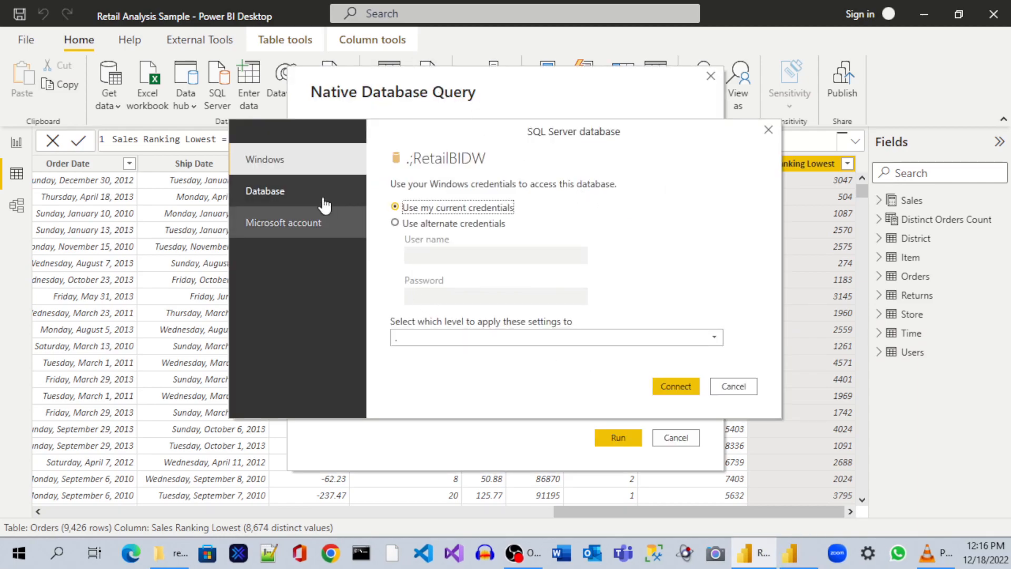
{"action": "left_click", "coordinate": [304, 189]}
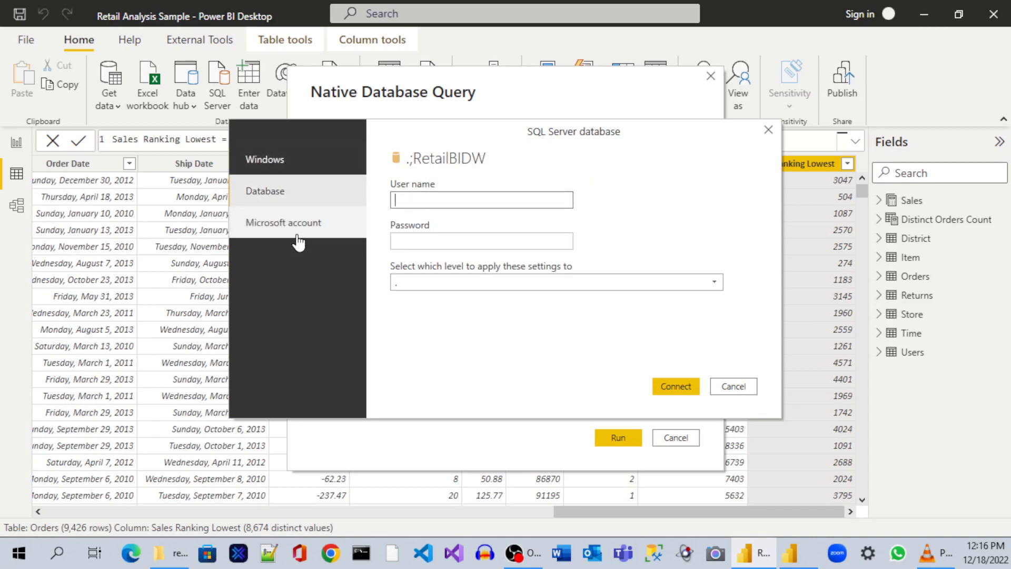
{"action": "left_click", "coordinate": [303, 225]}
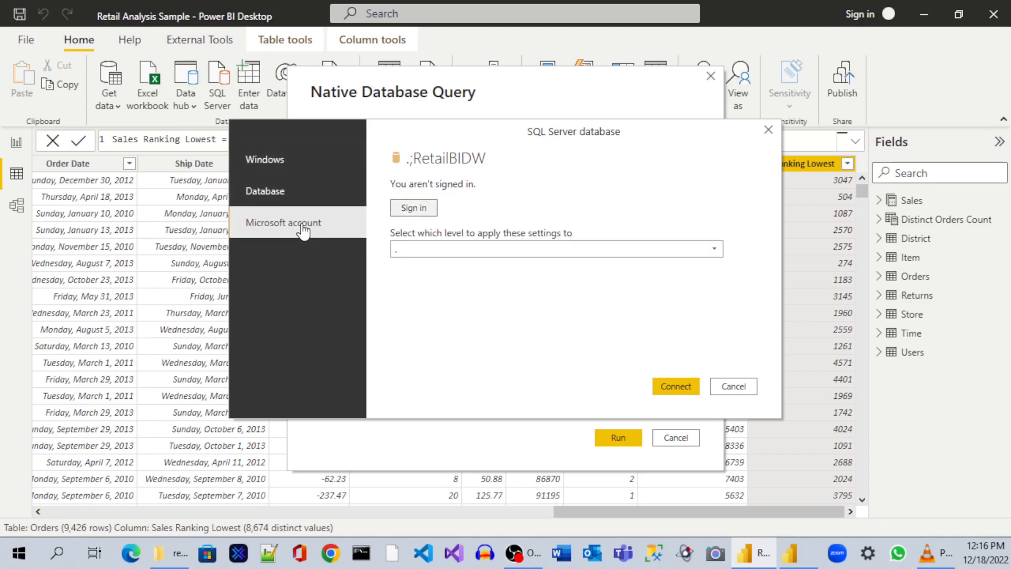
{"action": "left_click", "coordinate": [306, 162]}
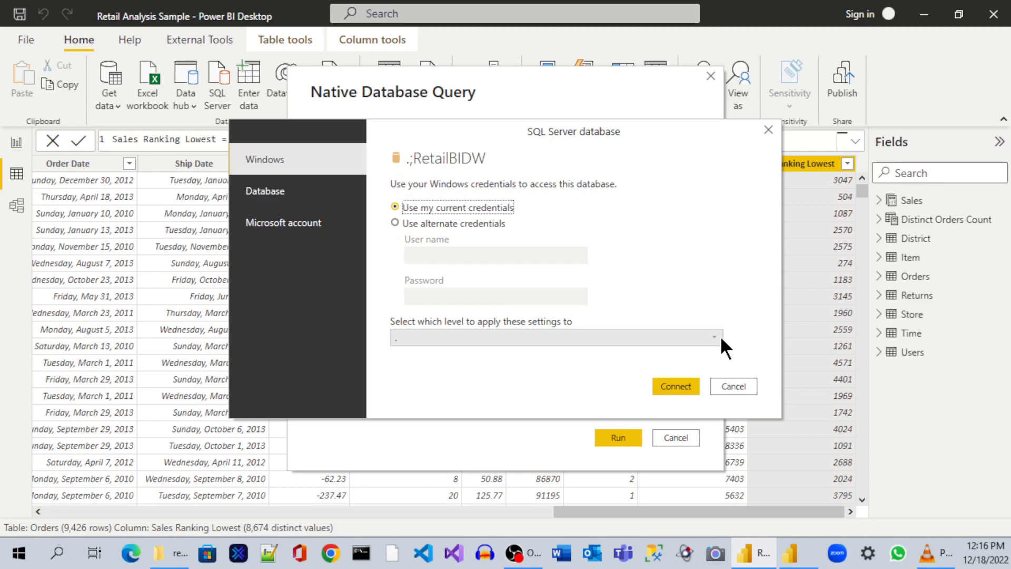
{"action": "left_click", "coordinate": [748, 390]}
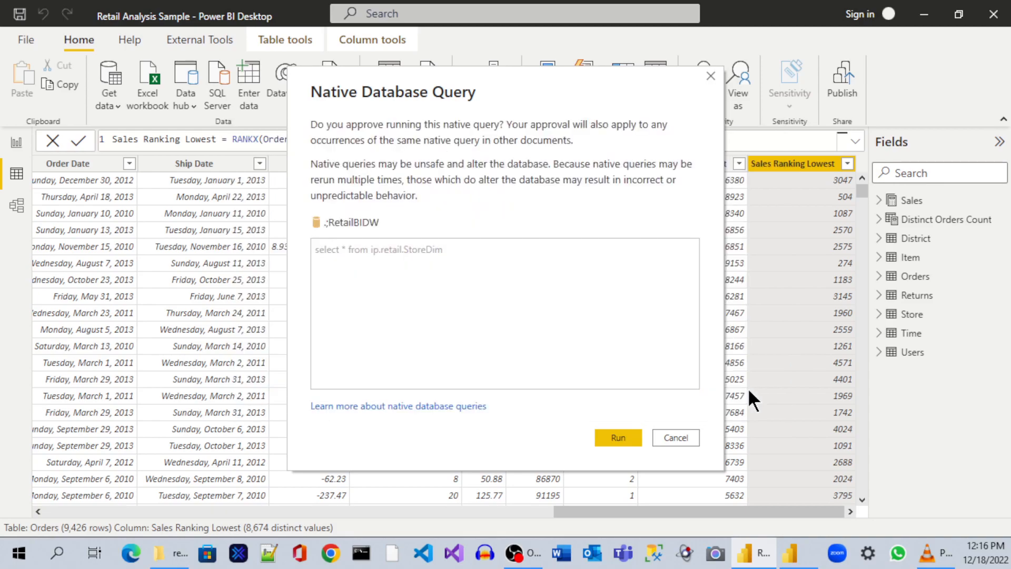
{"action": "left_click", "coordinate": [677, 438]}
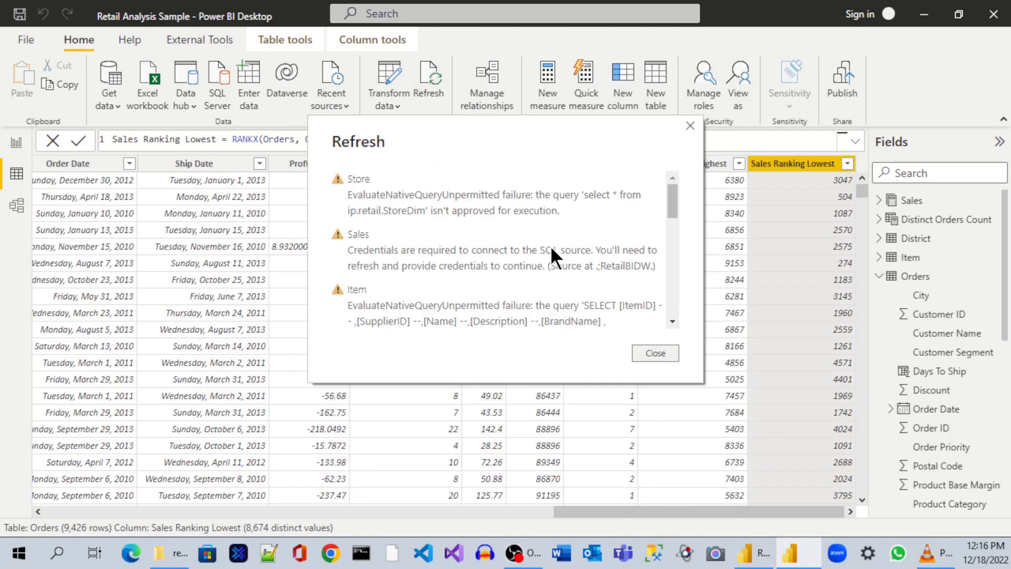
{"action": "left_click", "coordinate": [653, 352]}
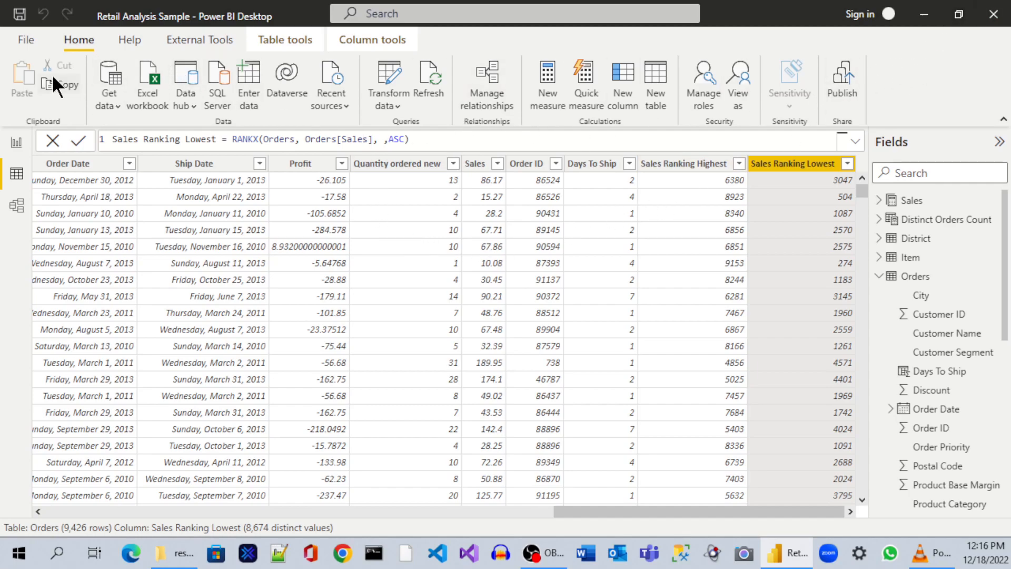
Inspect the file path of the sample superstore.xlsx source in the data source settings without changing it
{"action": "left_click", "coordinate": [37, 33]}
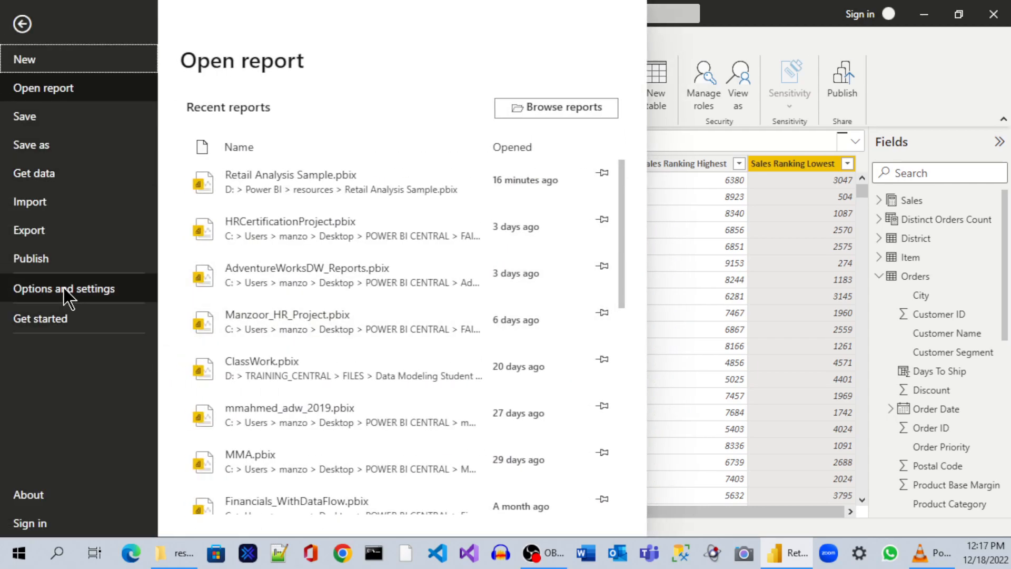
{"action": "left_click", "coordinate": [64, 291]}
{"action": "left_click", "coordinate": [267, 158]}
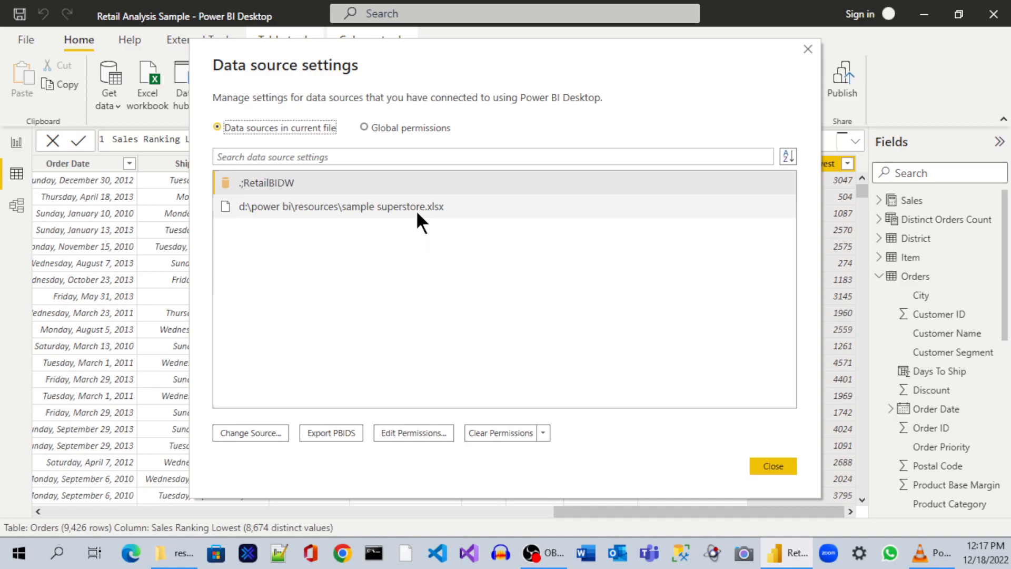
{"action": "left_click", "coordinate": [385, 212]}
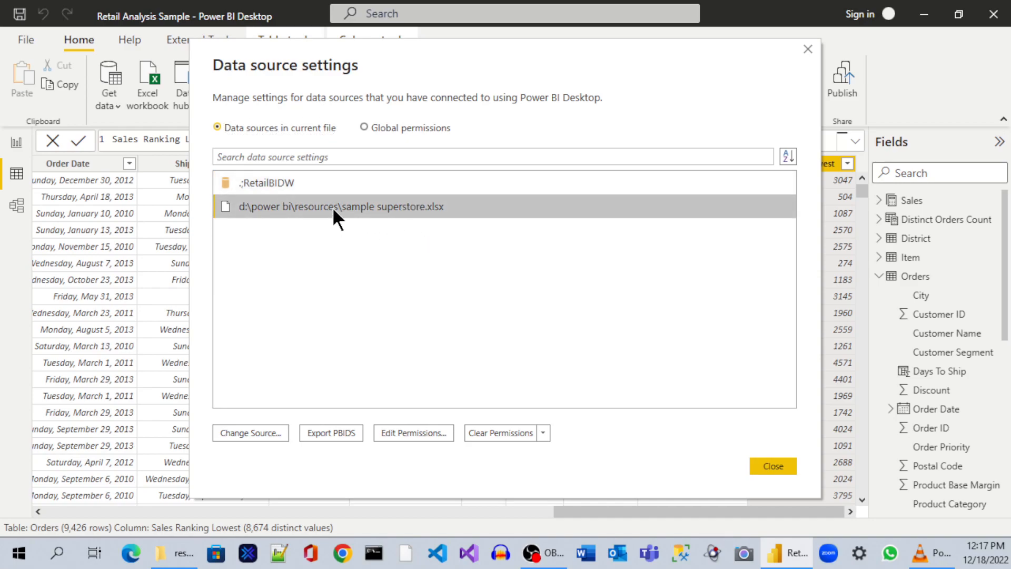
{"action": "left_click", "coordinate": [268, 425]}
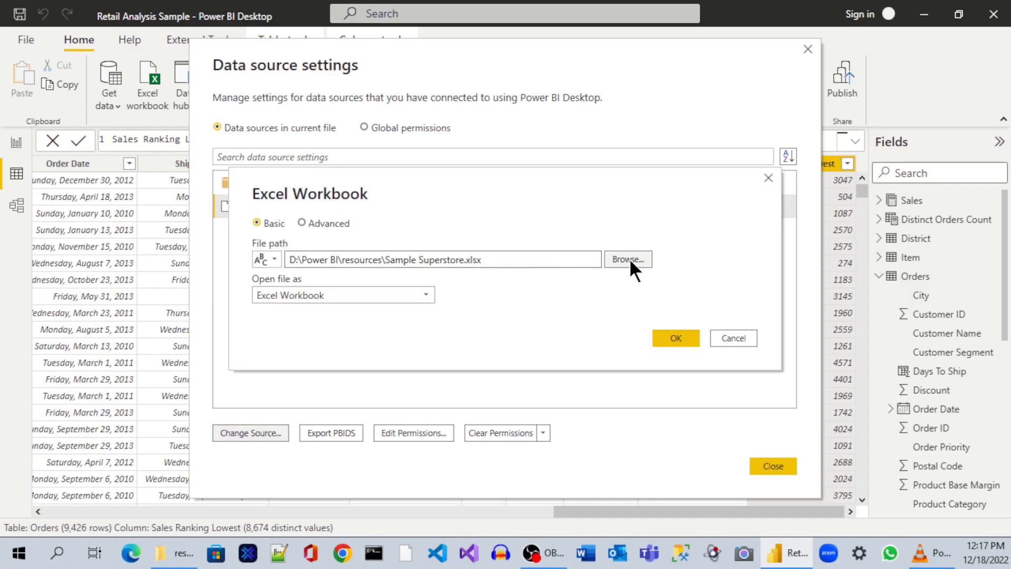
{"action": "left_click", "coordinate": [743, 338]}
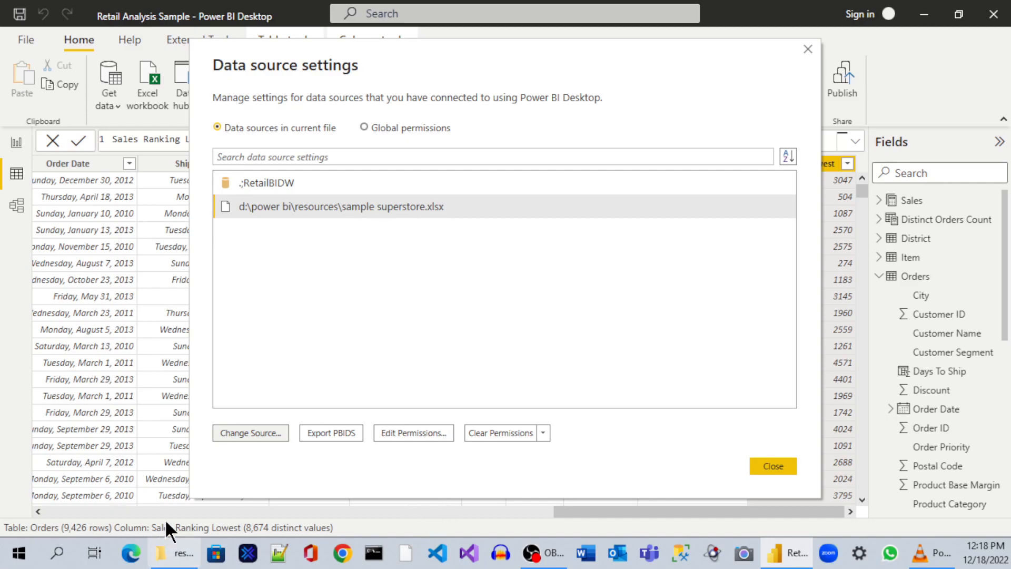
{"action": "left_click", "coordinate": [773, 466]}
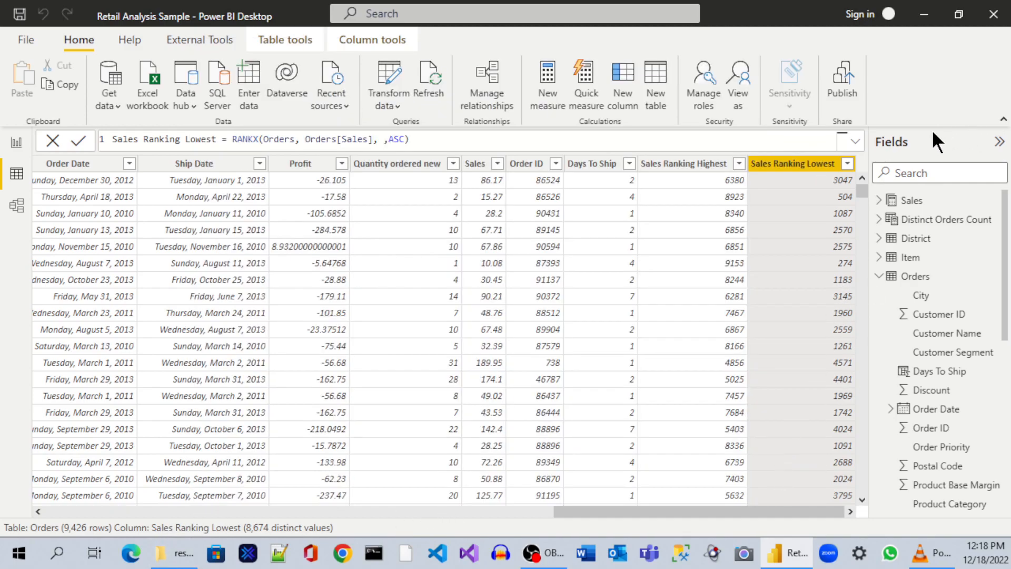
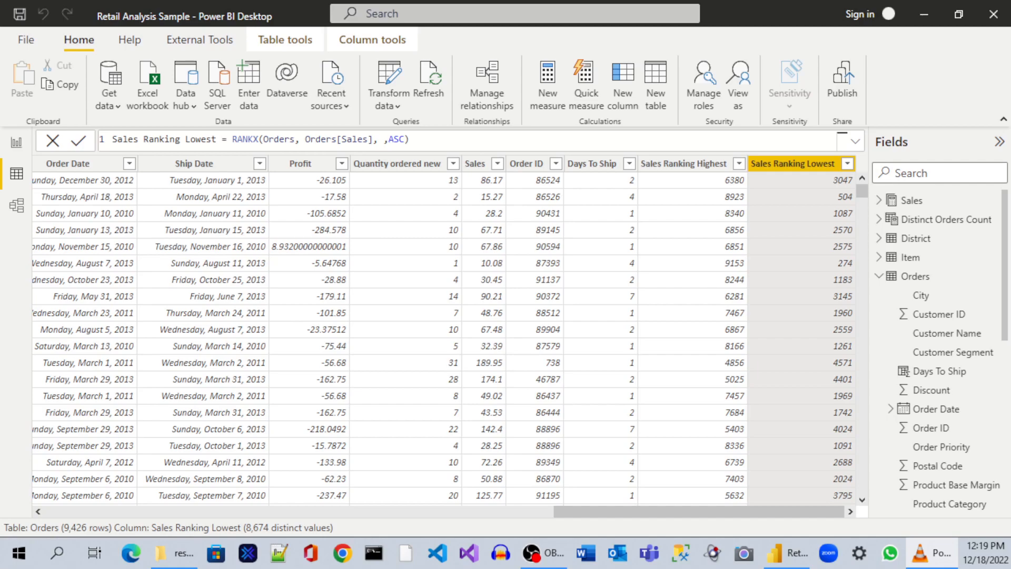
Switch to VLC, watch the Power BI Advanced Tutorial.mp4 passage out of full screen, and return to Power BI
{"action": "left_click_drag", "start_coordinate": [0, 2], "coordinate": [201, 46]}
{"action": "double_click", "coordinate": [206, 47]}
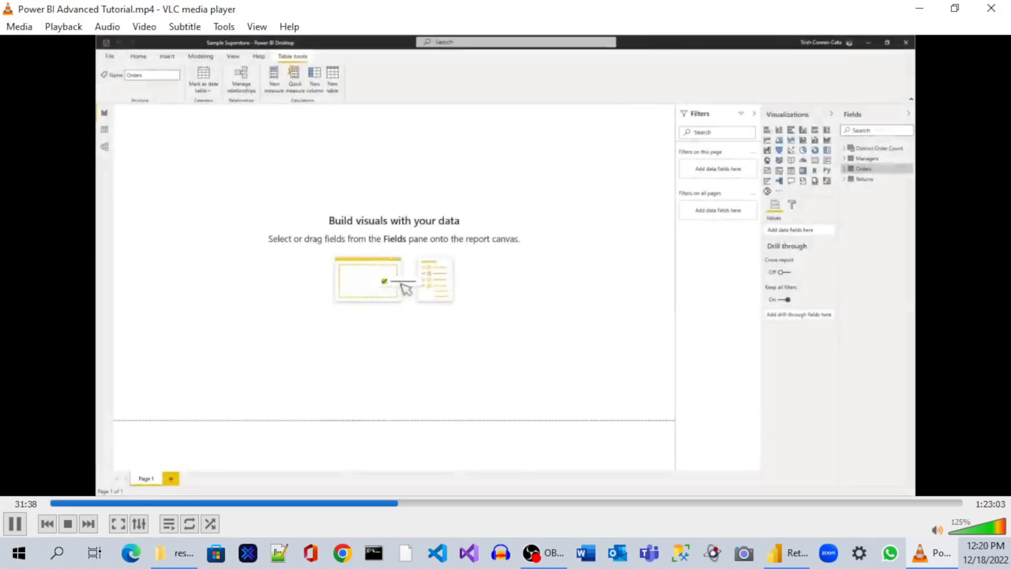
{"action": "key", "text": "Right"}
{"action": "key", "text": "Left"}
{"action": "key", "text": "Left"}
{"action": "key", "text": "alt+Tab"}
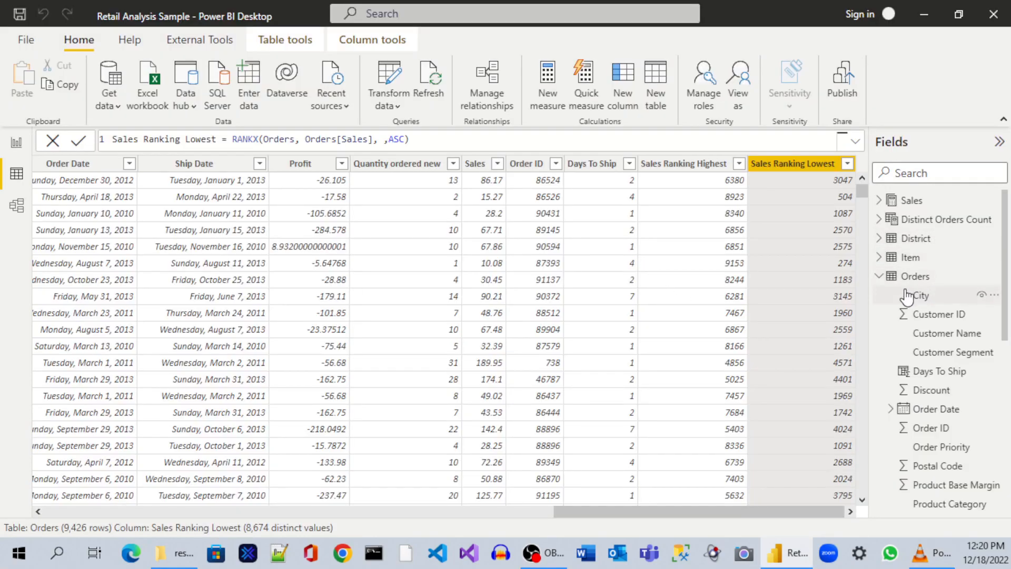
Collapse the Orders table in the Fields list and watch the next part of the tutorial in VLC before returning to Power BI
{"action": "left_click", "coordinate": [878, 276]}
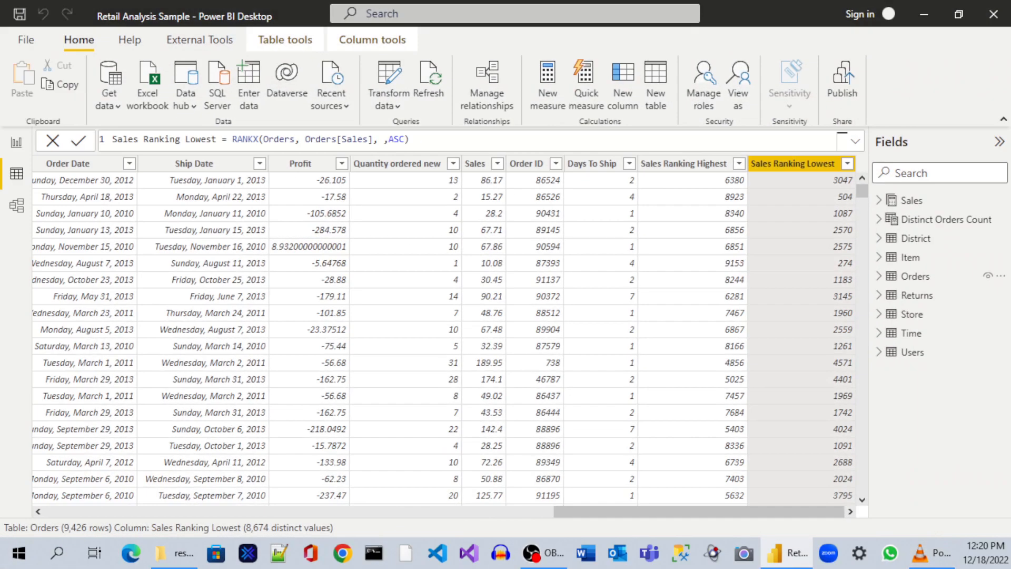
{"action": "key", "text": "alt+Tab"}
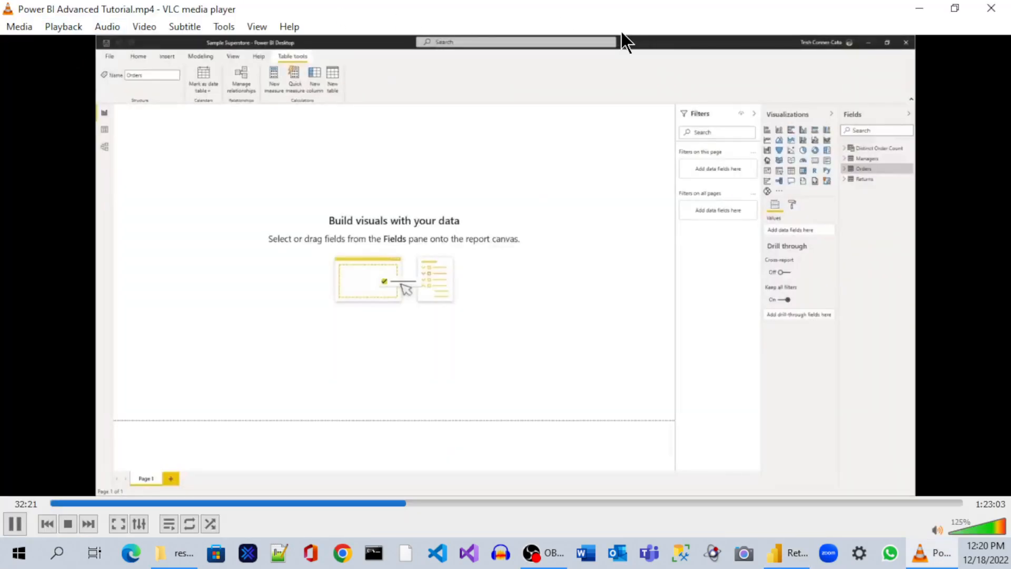
{"action": "key", "text": "alt+Tab"}
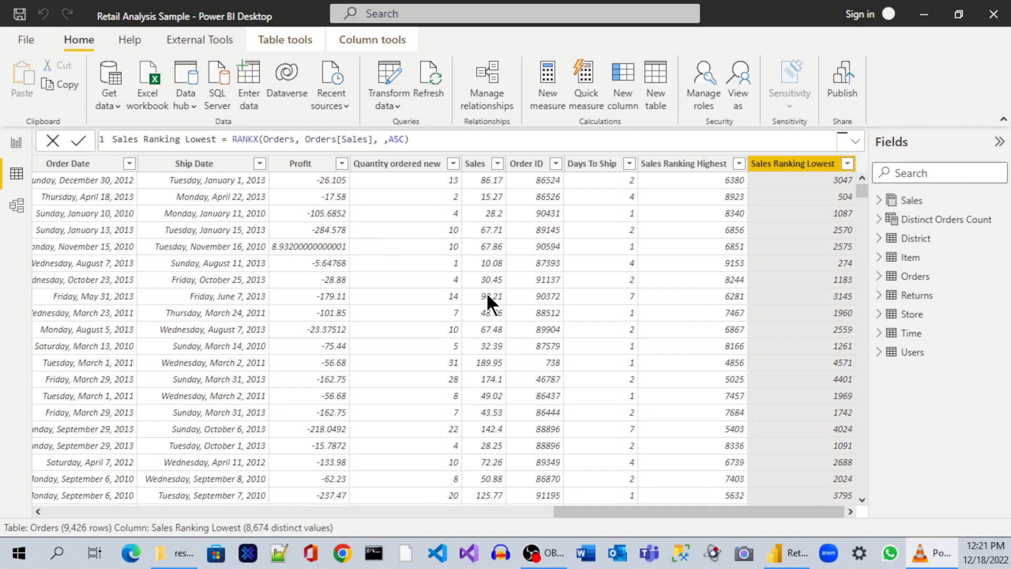
{"action": "left_click", "coordinate": [817, 241]}
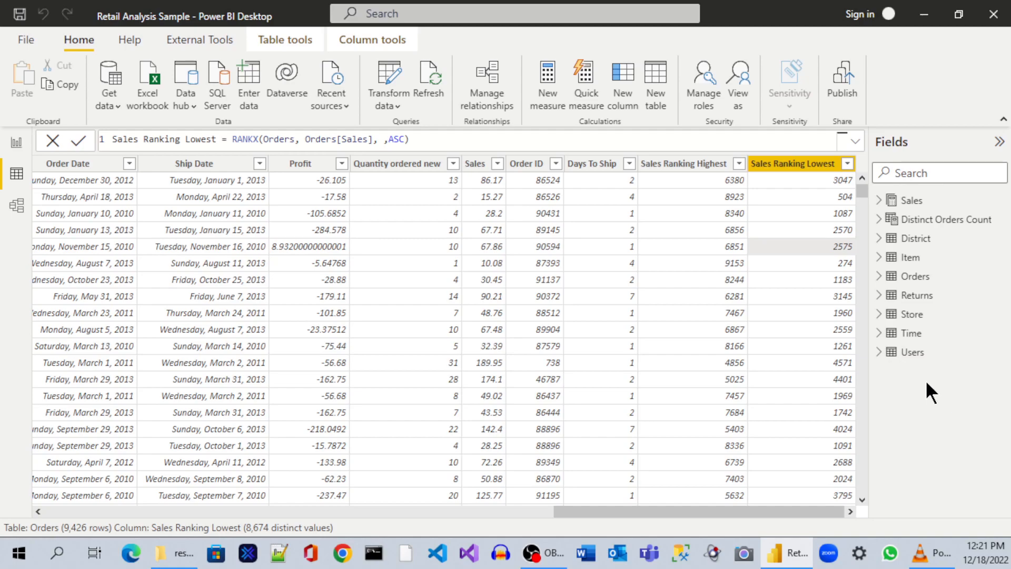
Create a new calculated table with the DAX formula Dates = CALENDARAUTO()
{"action": "left_click", "coordinate": [915, 280]}
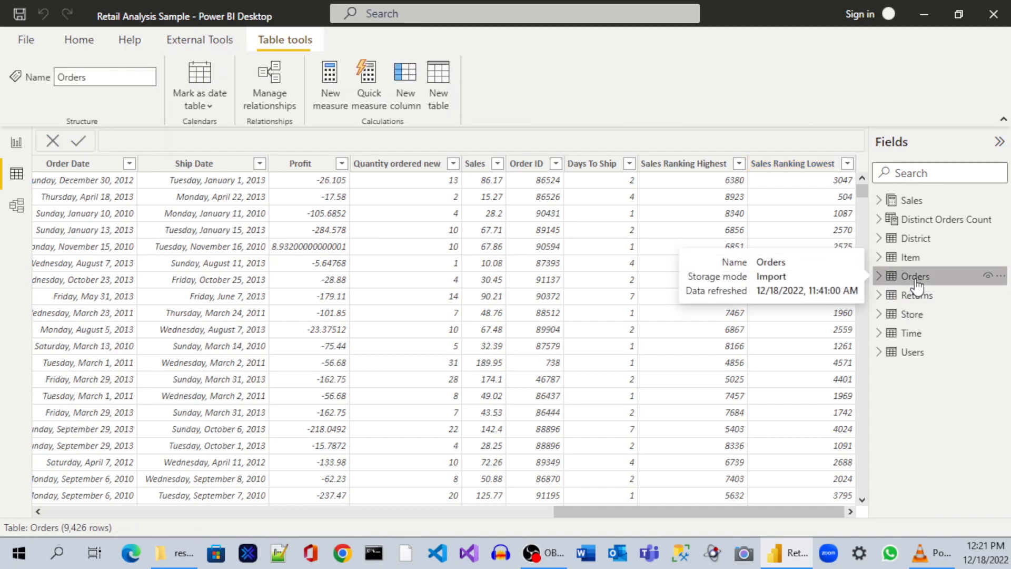
{"action": "left_click", "coordinate": [437, 82]}
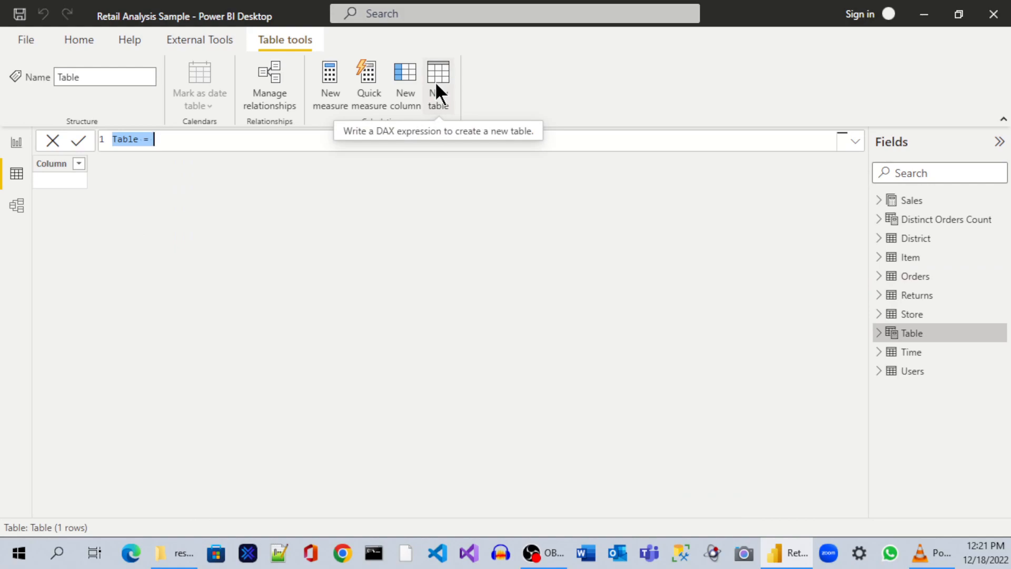
{"action": "type", "text": "Dat"}
{"action": "type", "text": "es = "}
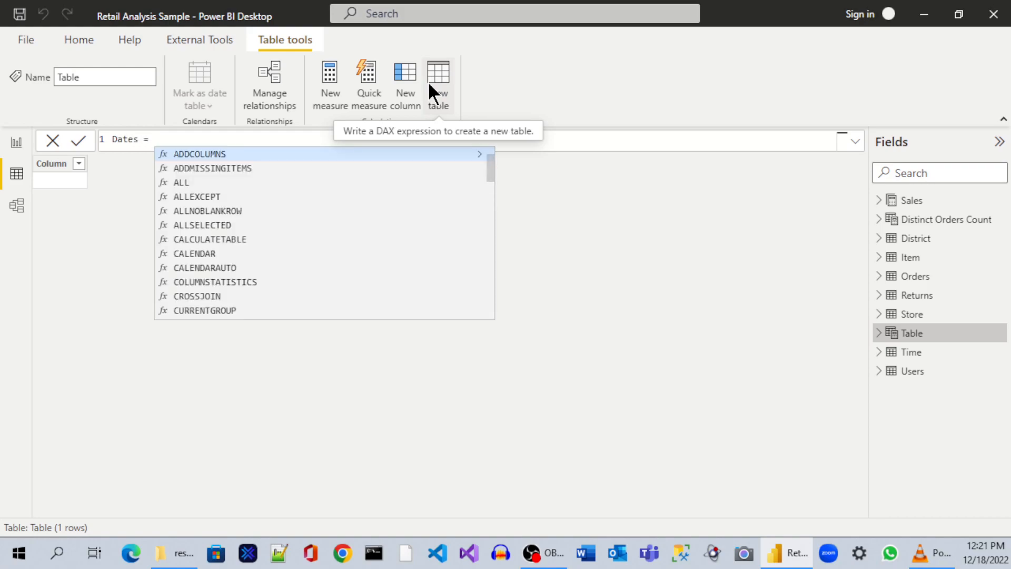
{"action": "type", "text": "calen"}
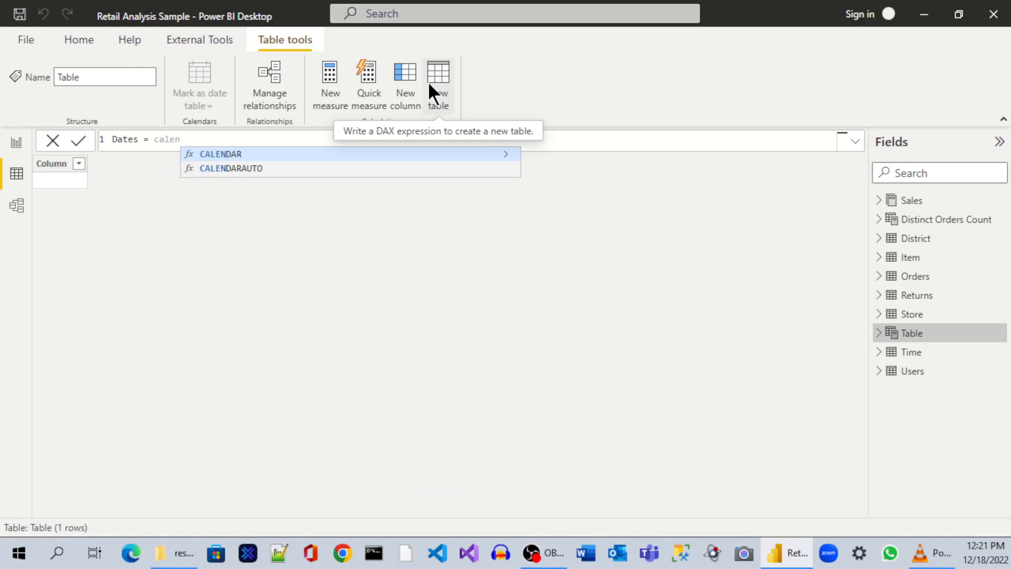
{"action": "key", "text": "Down"}
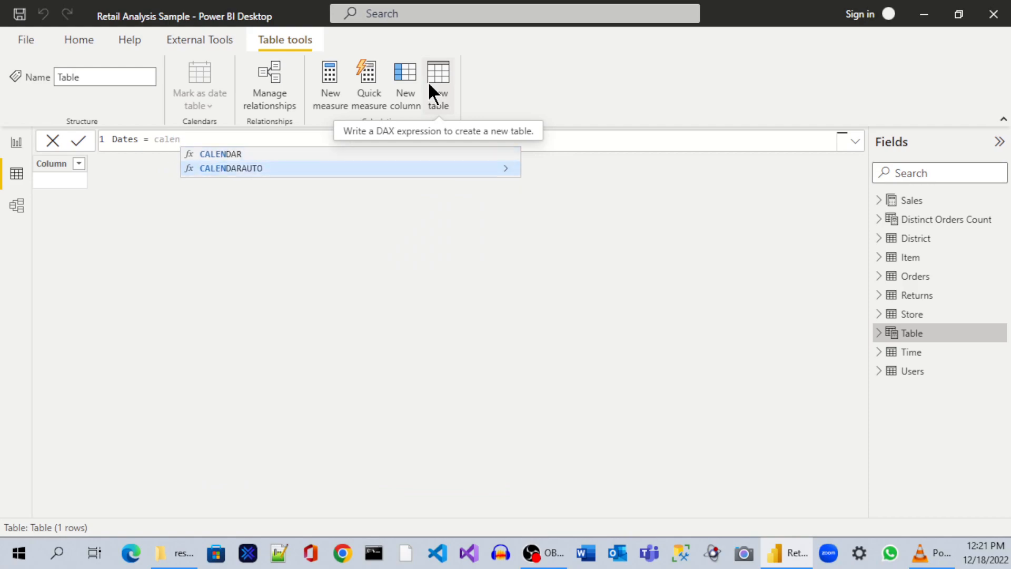
{"action": "key", "text": "Tab"}
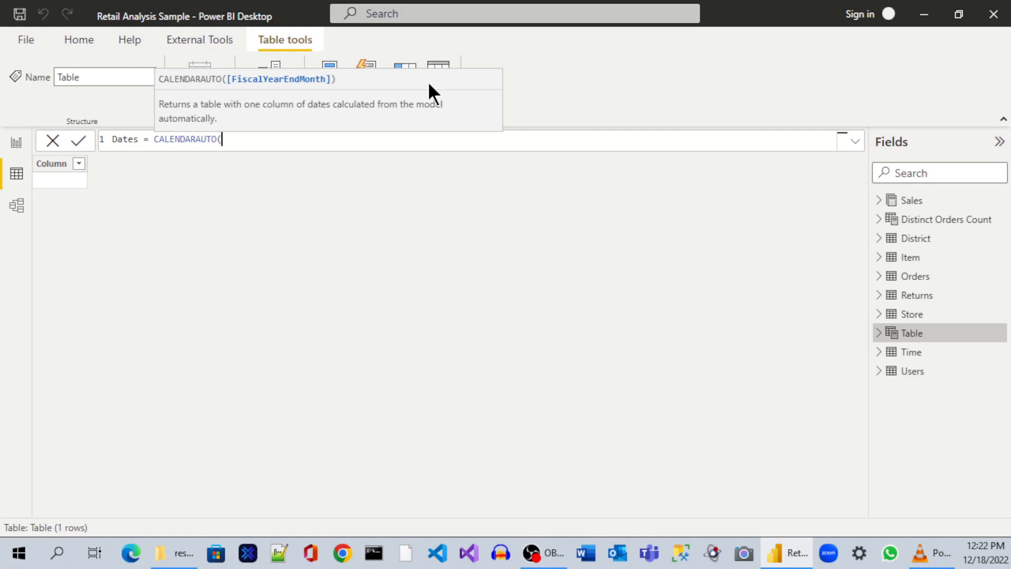
{"action": "type", "text": ")"}
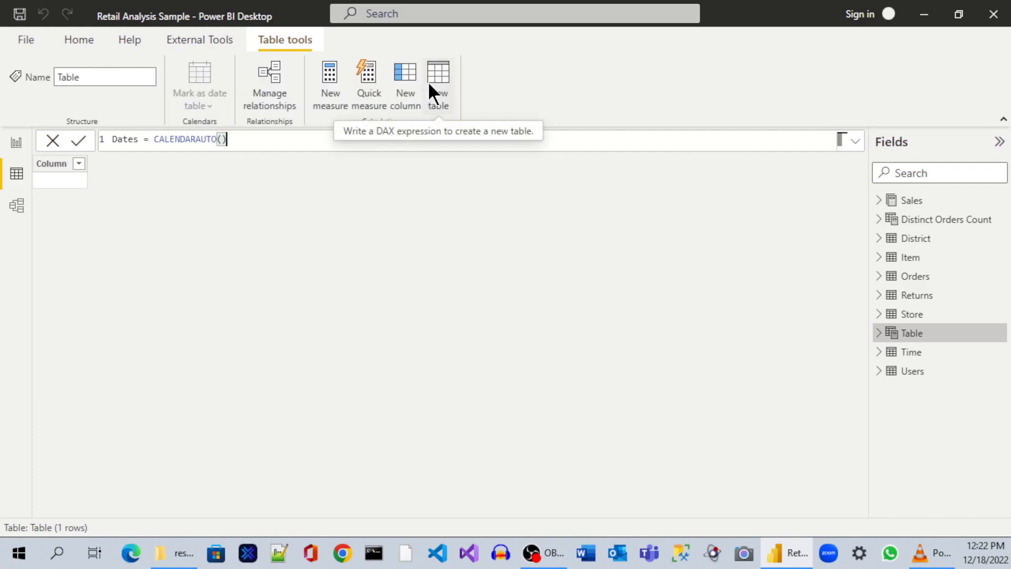
{"action": "key", "text": "Return"}
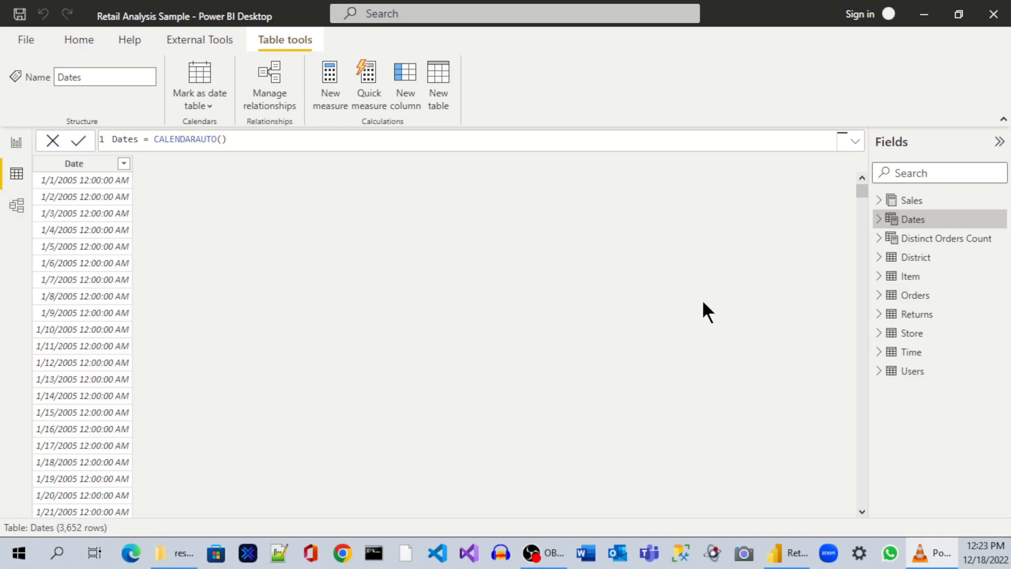
Examine the first and last dates of the Dates table and expand its Date field in the Fields list
{"action": "left_click_drag", "start_coordinate": [862, 193], "coordinate": [852, 506]}
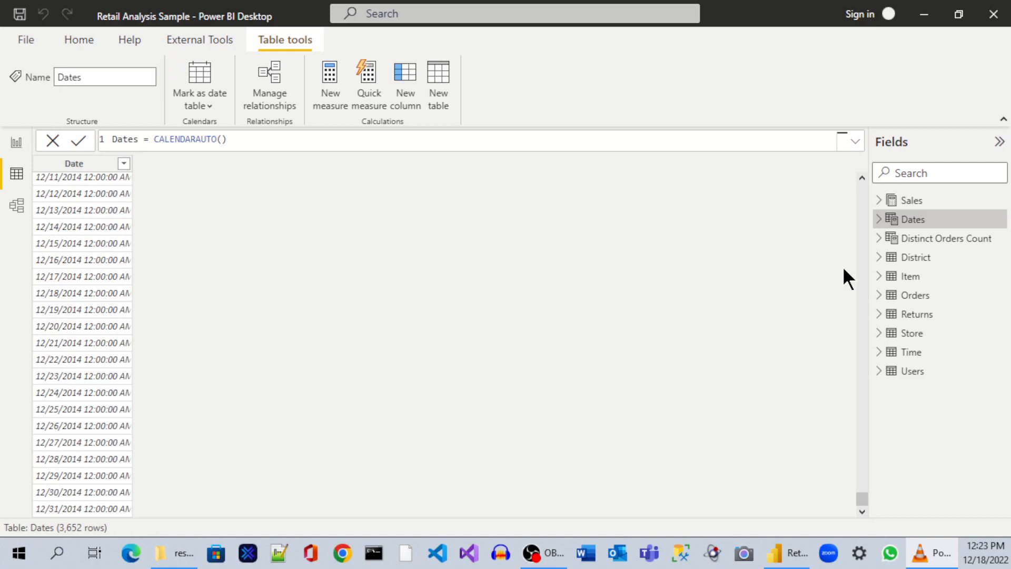
{"action": "left_click", "coordinate": [918, 220]}
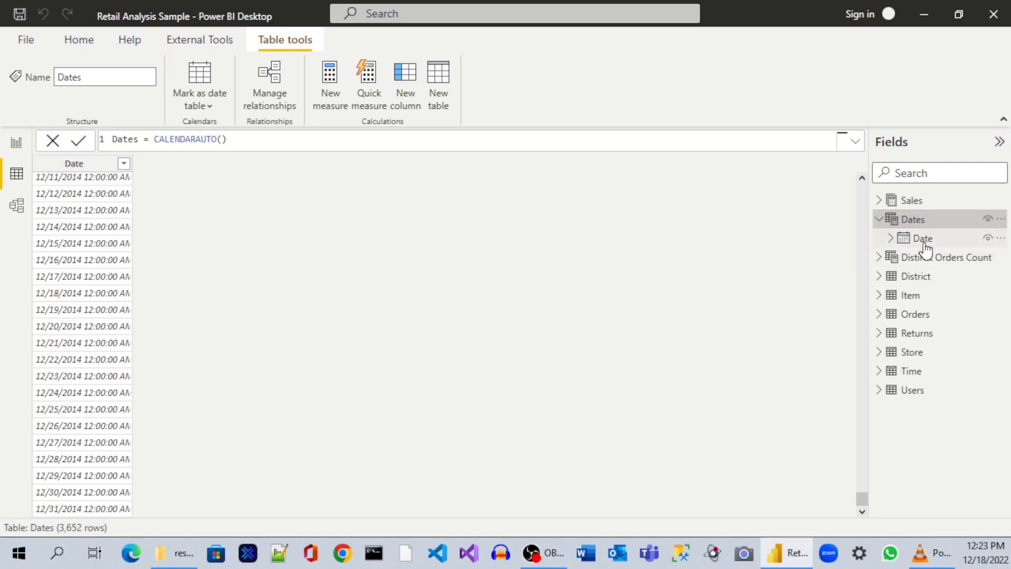
{"action": "left_click", "coordinate": [889, 238]}
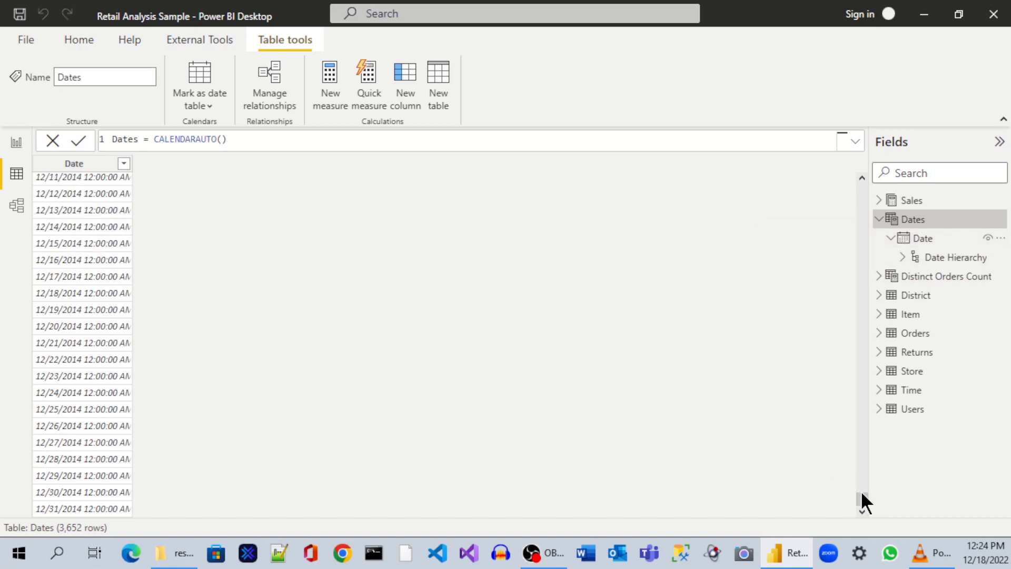
{"action": "left_click_drag", "start_coordinate": [866, 497], "coordinate": [237, 168]}
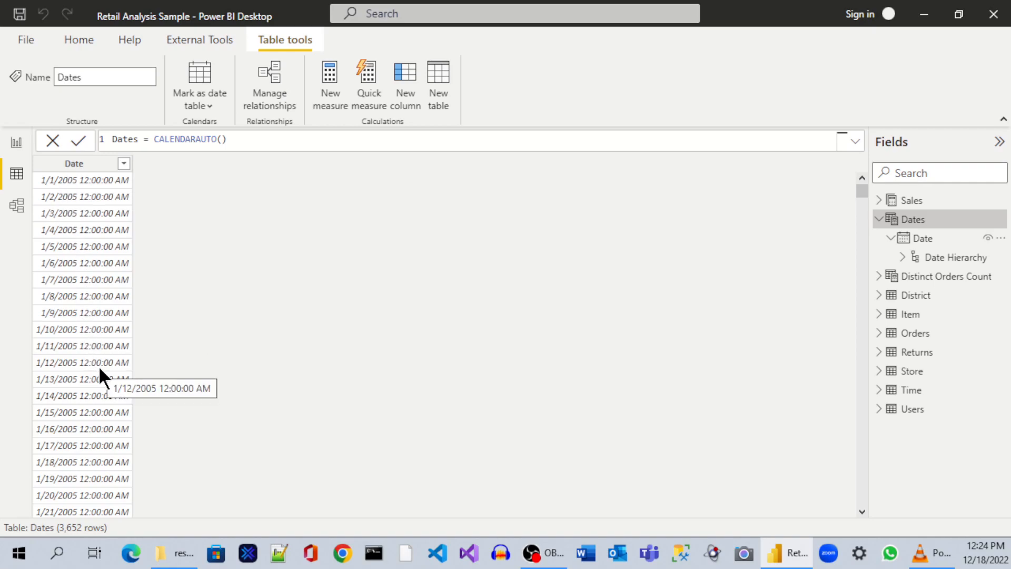
Check the date range of the Dates table from its first row to its last
{"action": "key", "text": "alt+Tab"}
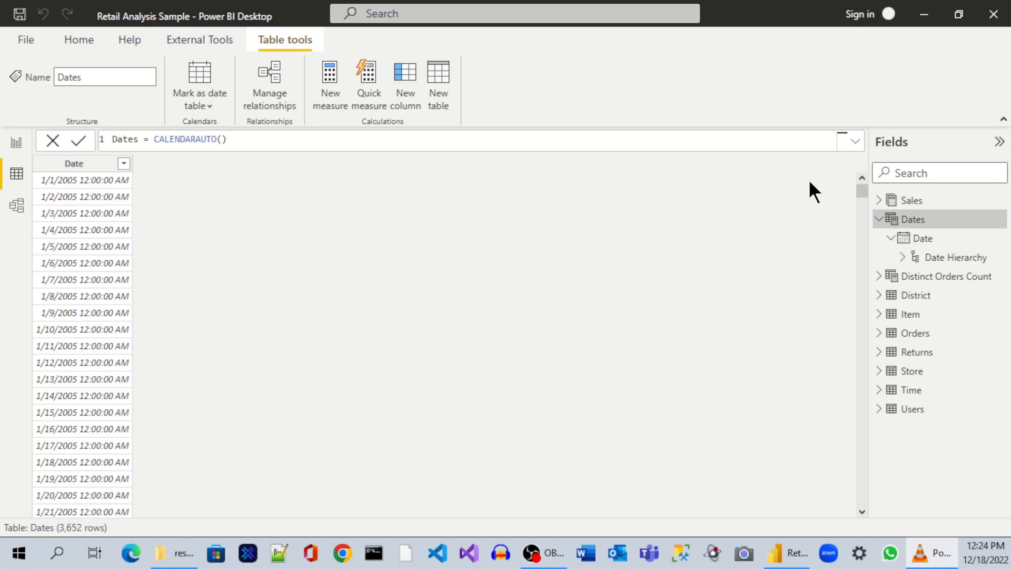
{"action": "left_click_drag", "start_coordinate": [857, 191], "coordinate": [862, 514]}
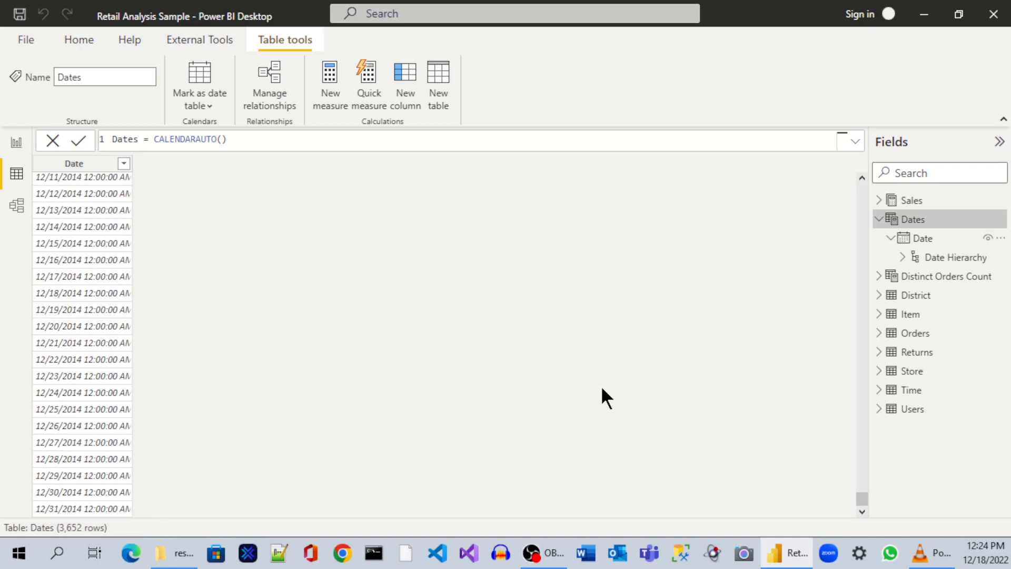
{"action": "left_click_drag", "start_coordinate": [861, 498], "coordinate": [882, 175]}
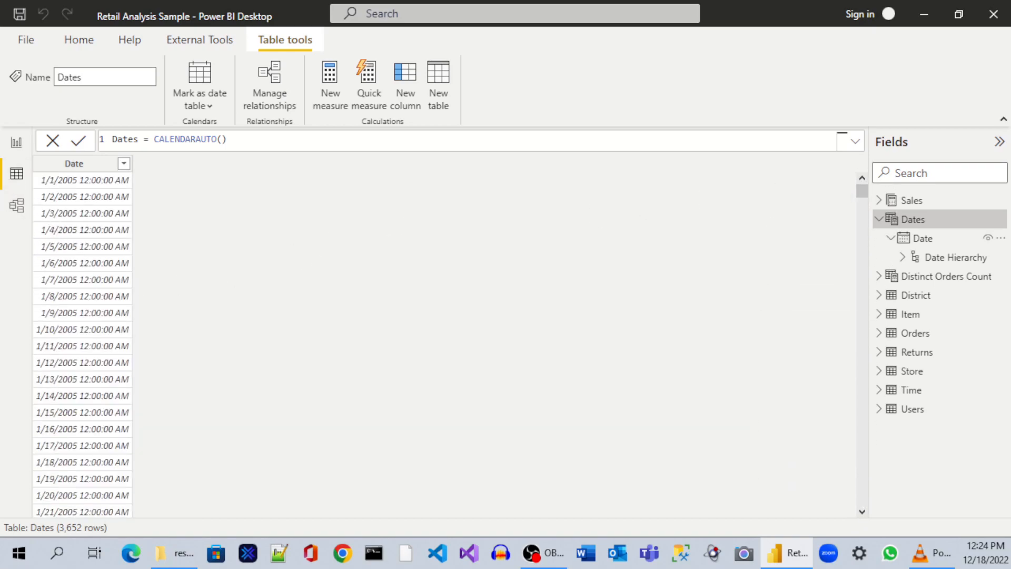
{"action": "key", "text": "alt+Tab"}
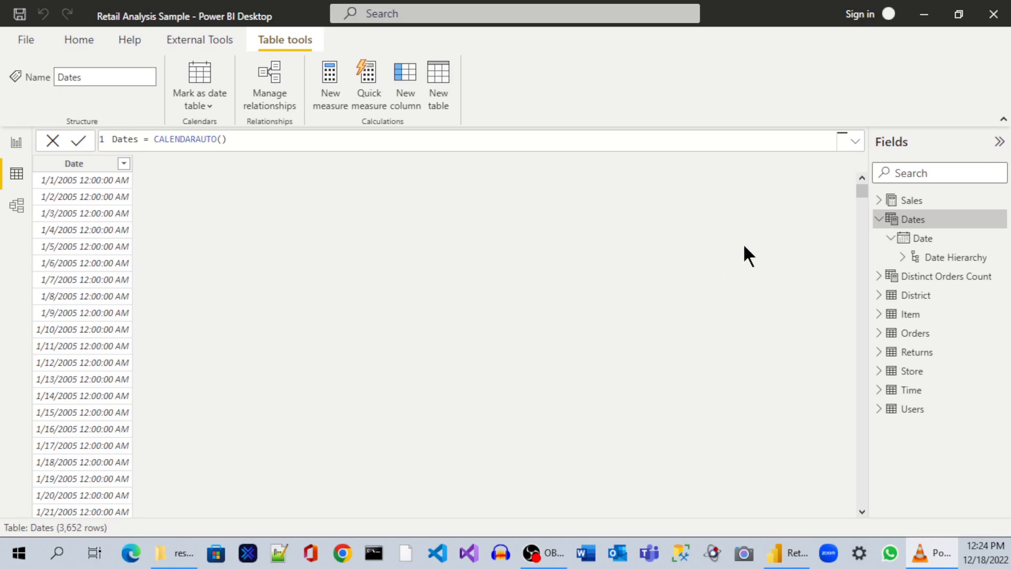
{"action": "key", "text": "super"}
{"action": "left_click", "coordinate": [923, 338]}
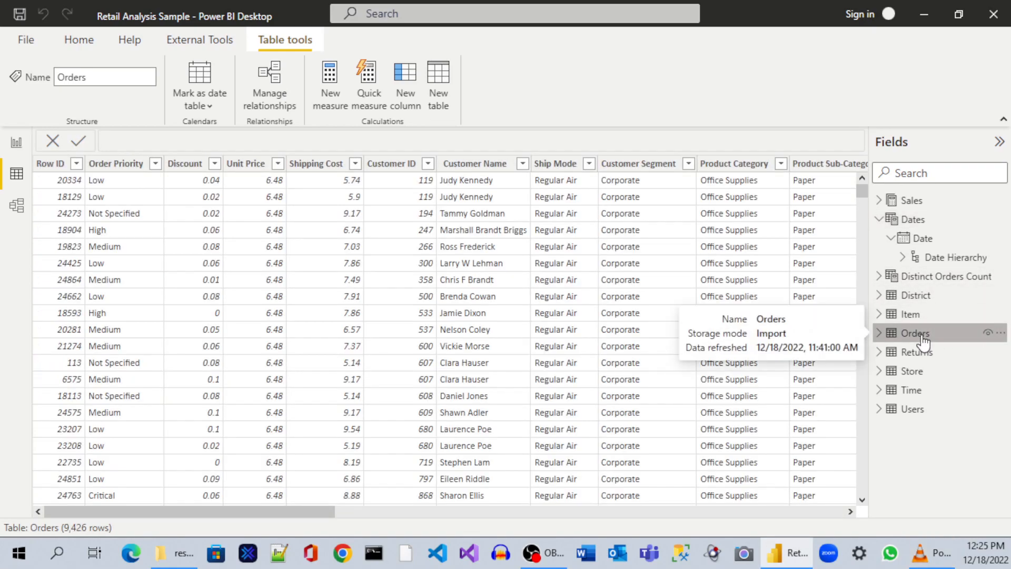
{"action": "left_click", "coordinate": [441, 84]}
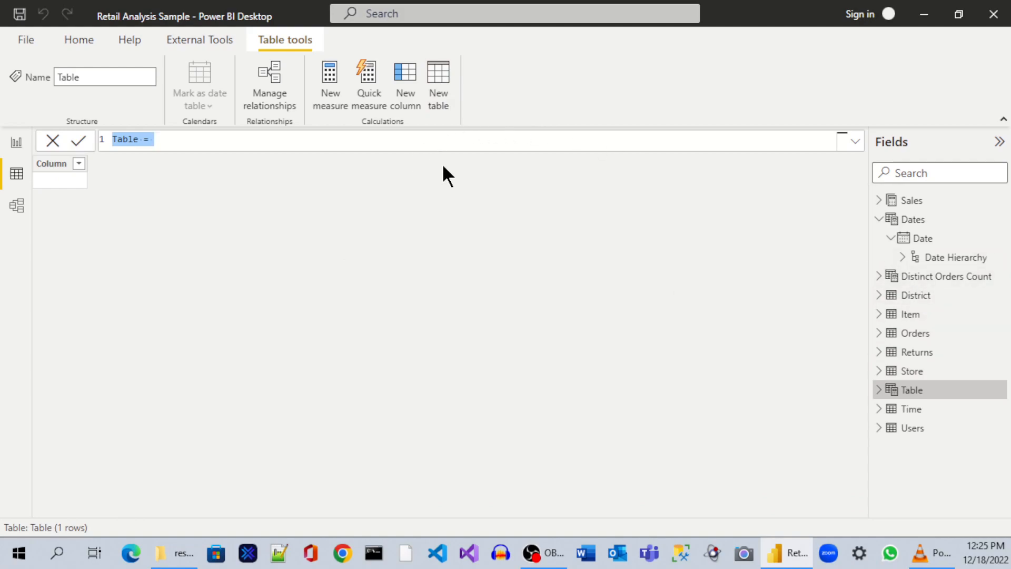
{"action": "left_click", "coordinate": [51, 140]}
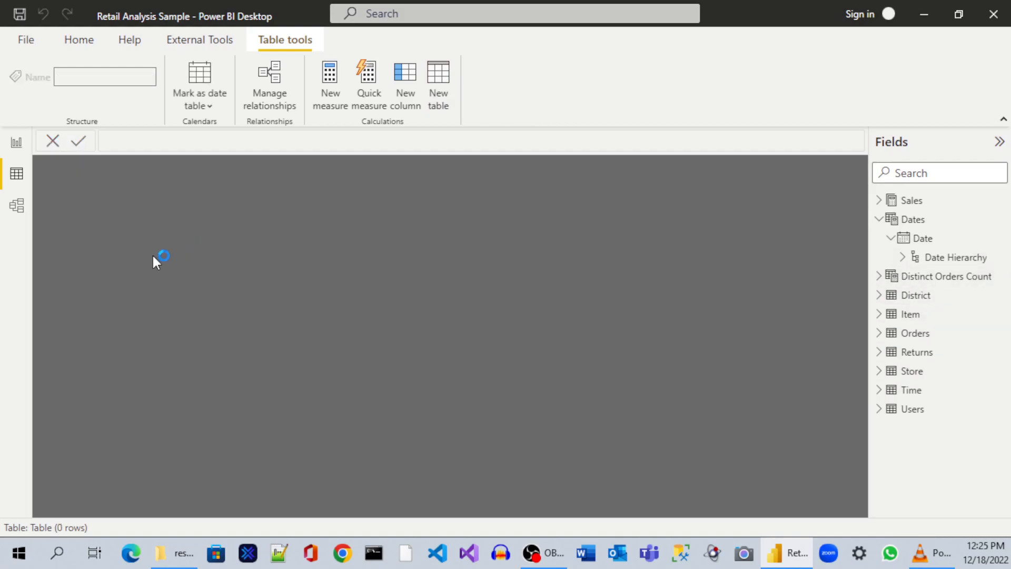
{"action": "left_click", "coordinate": [15, 174]}
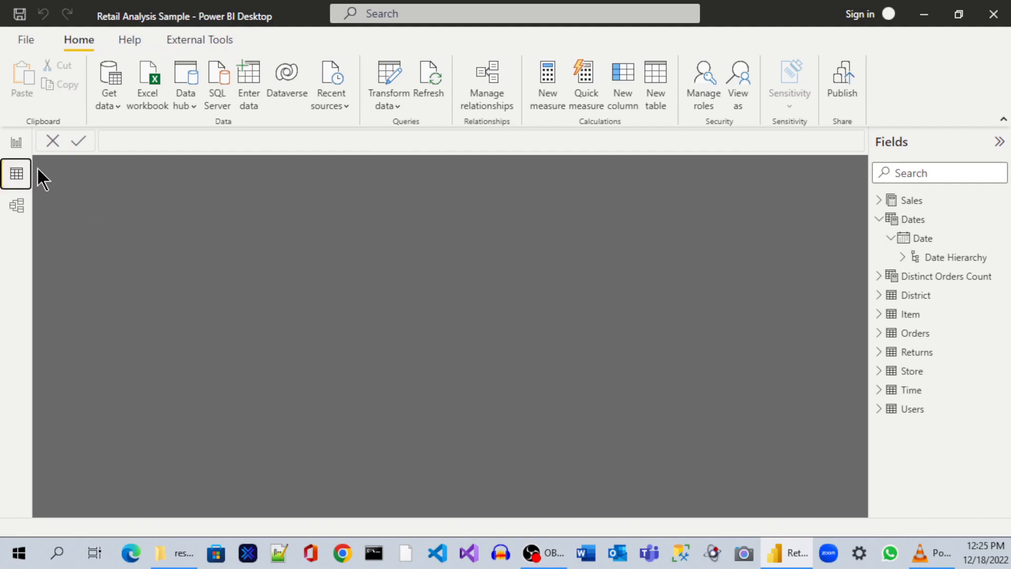
{"action": "left_click", "coordinate": [933, 225]}
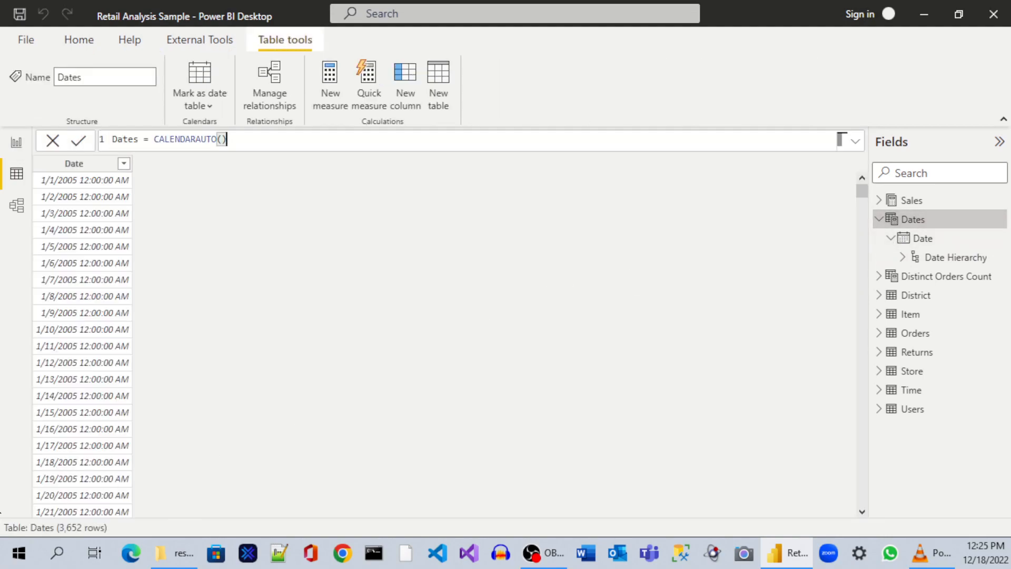
In the Dates table formula, wrap CALENDARAUTO() in ADDCOLUMNS as its table argument, followed by a comma
{"action": "key", "text": "alt+Tab"}
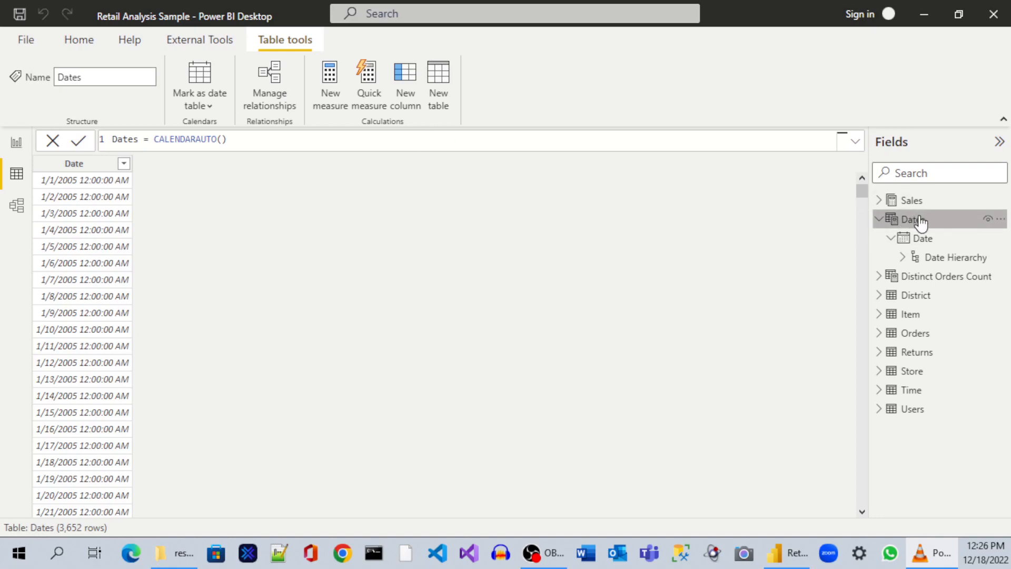
{"action": "left_click", "coordinate": [1001, 221]}
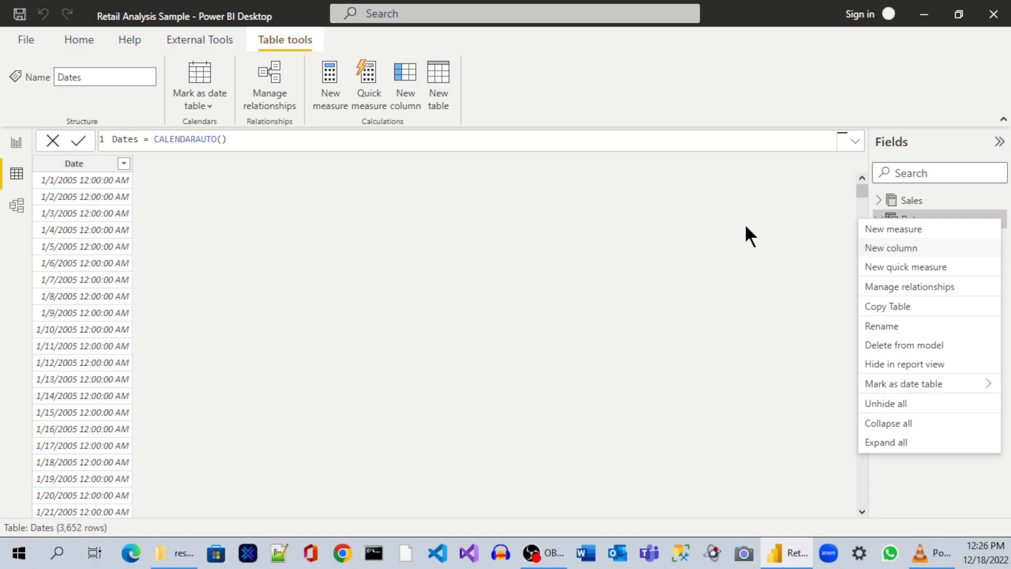
{"action": "left_click", "coordinate": [160, 138]}
{"action": "left_click", "coordinate": [156, 139]}
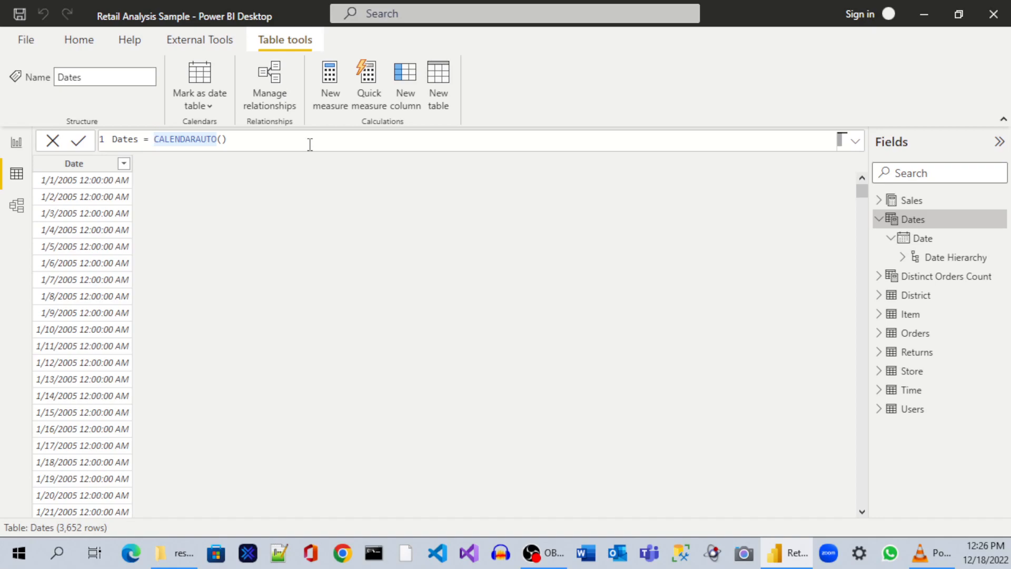
{"action": "type", "text": "add"}
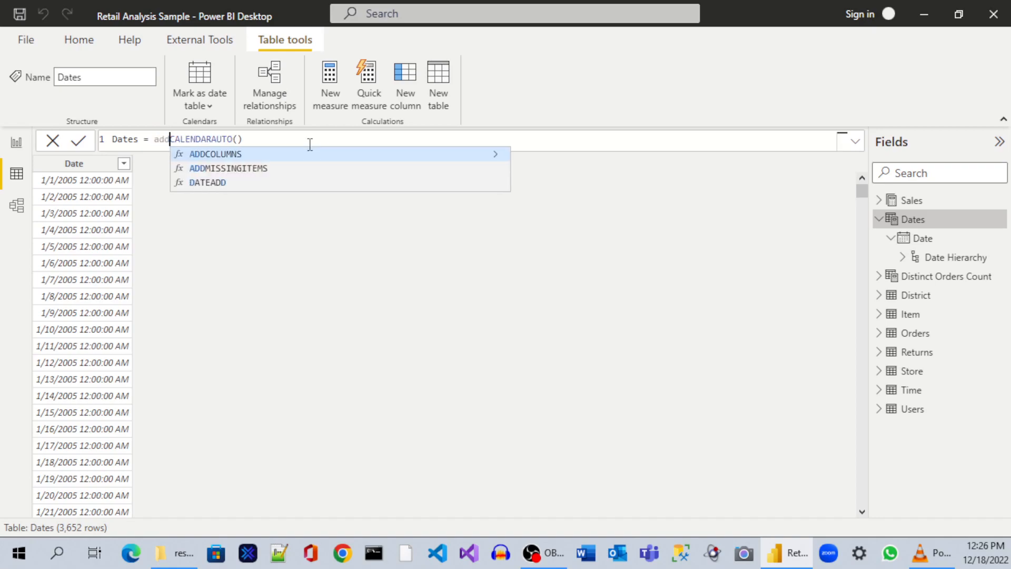
{"action": "left_click", "coordinate": [284, 158]}
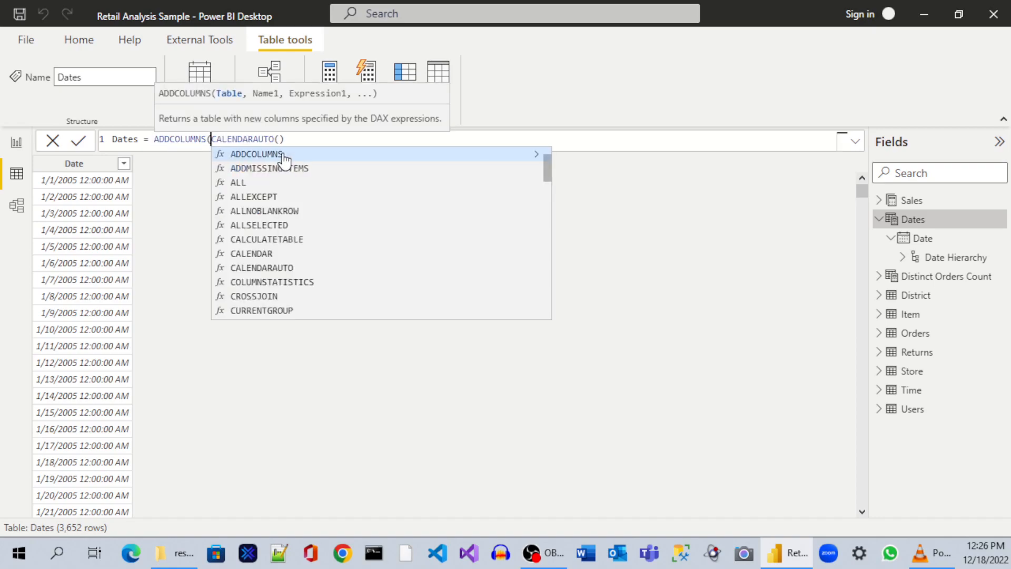
{"action": "left_click", "coordinate": [342, 140]}
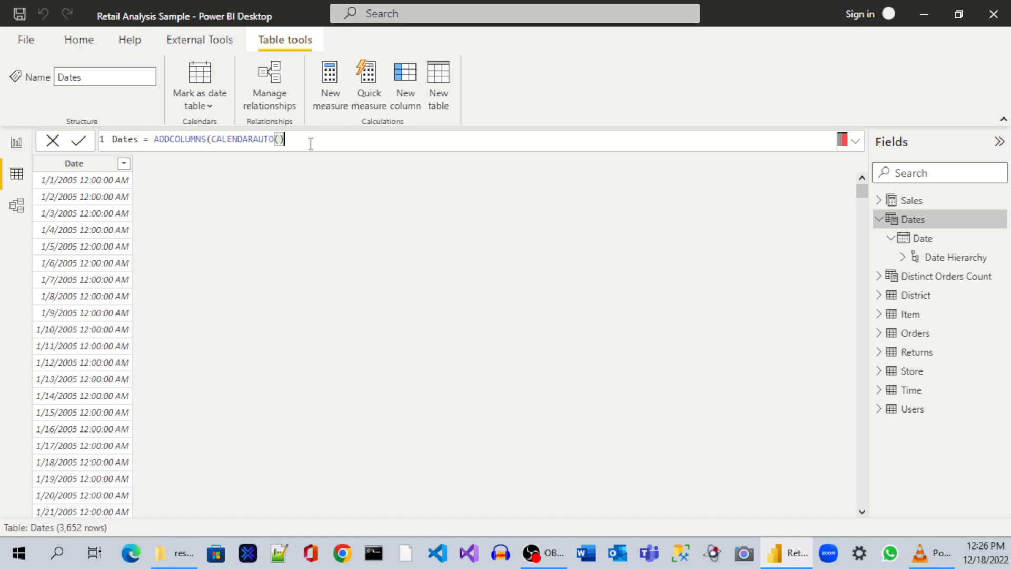
{"action": "type", "text": ","}
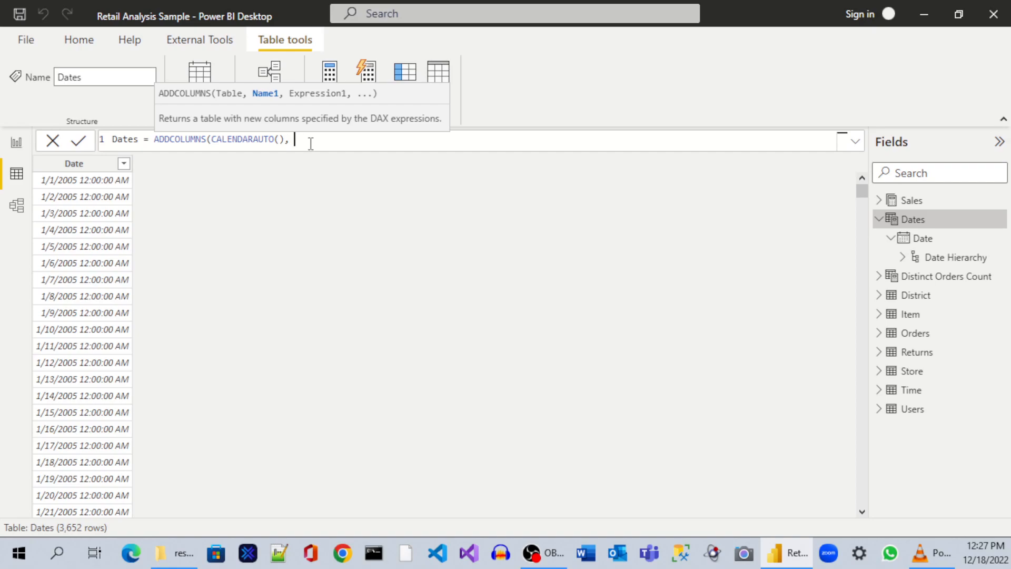
Add a "Year" column with the expression YEAR([Date]) to the ADDCOLUMNS formula, ending with a comma
{"action": "type", "text": "\"Year\", Y"}
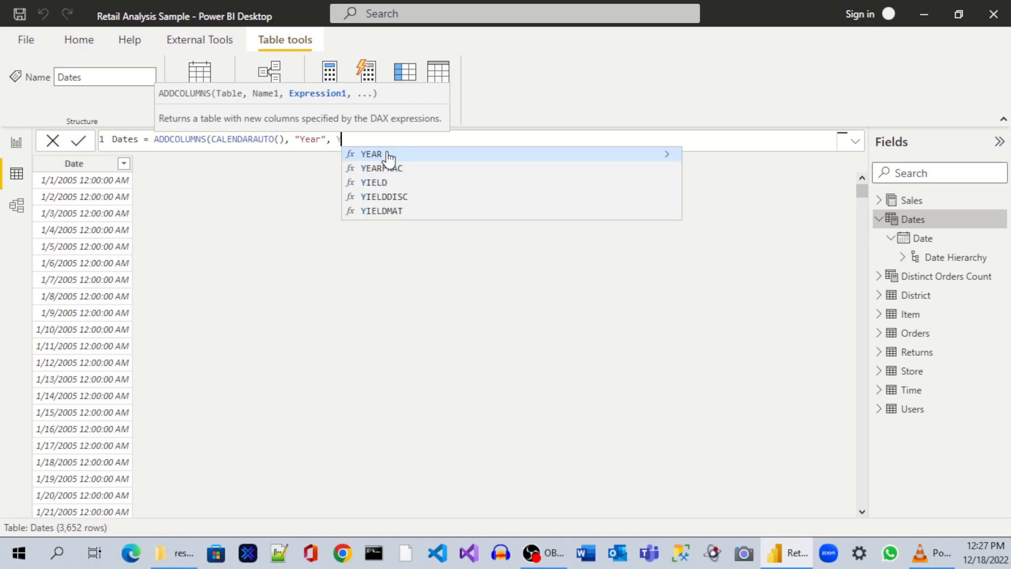
{"action": "left_click", "coordinate": [388, 155]}
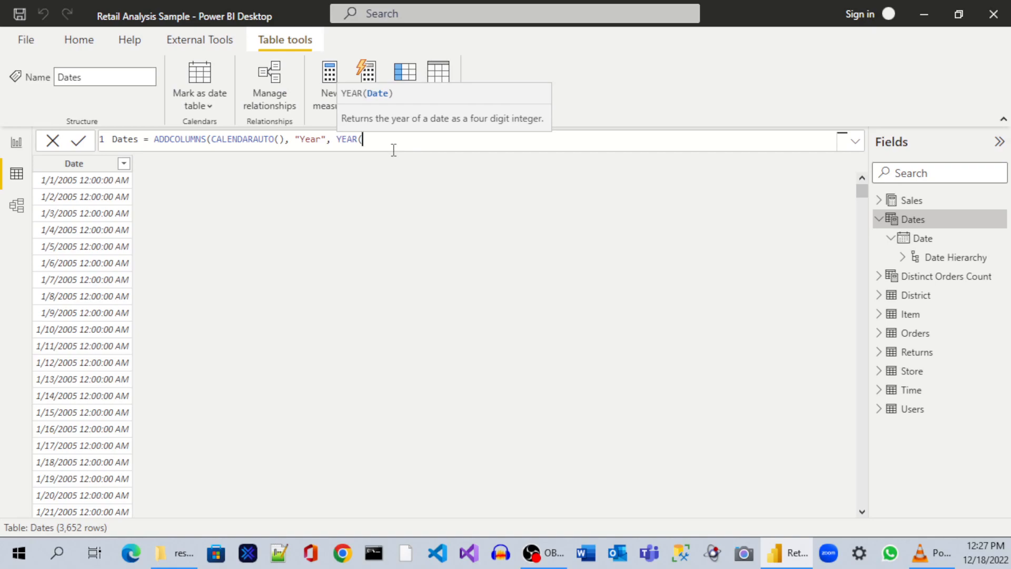
{"action": "type", "text": "Da"}
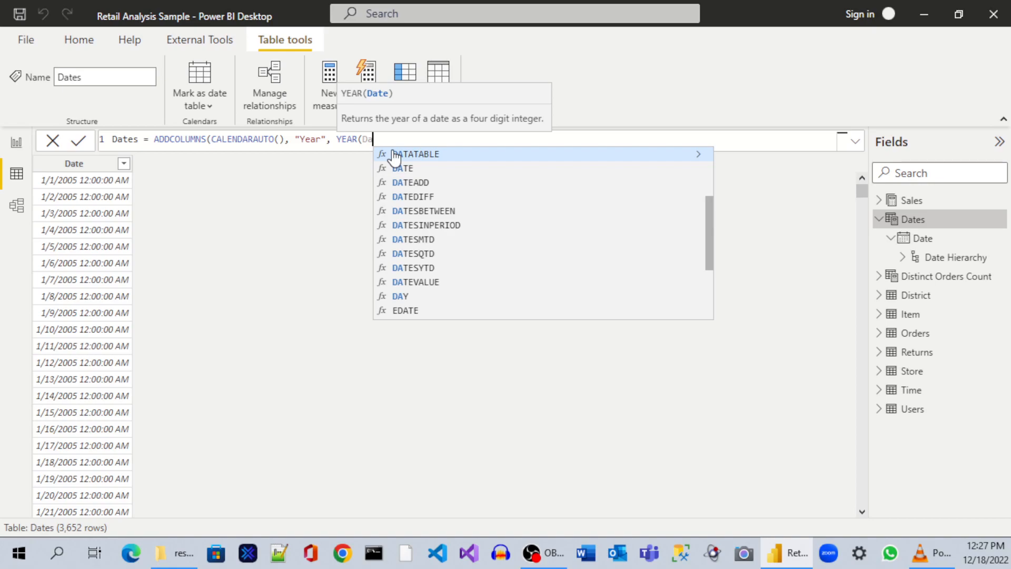
{"action": "key", "text": "BackSpace"}
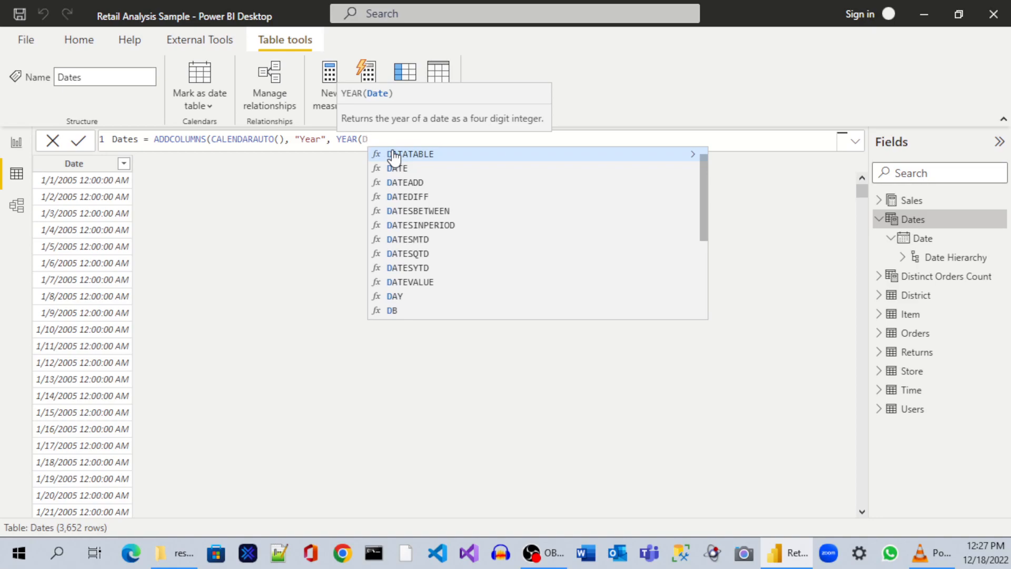
{"action": "key", "text": "BackSpace"}
{"action": "type", "text": "["}
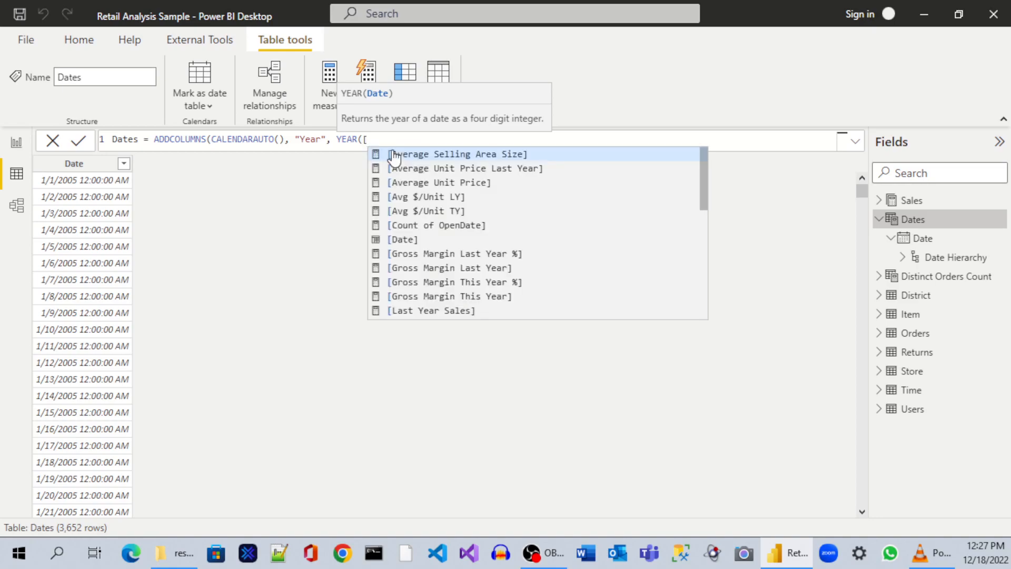
{"action": "type", "text": "dat"}
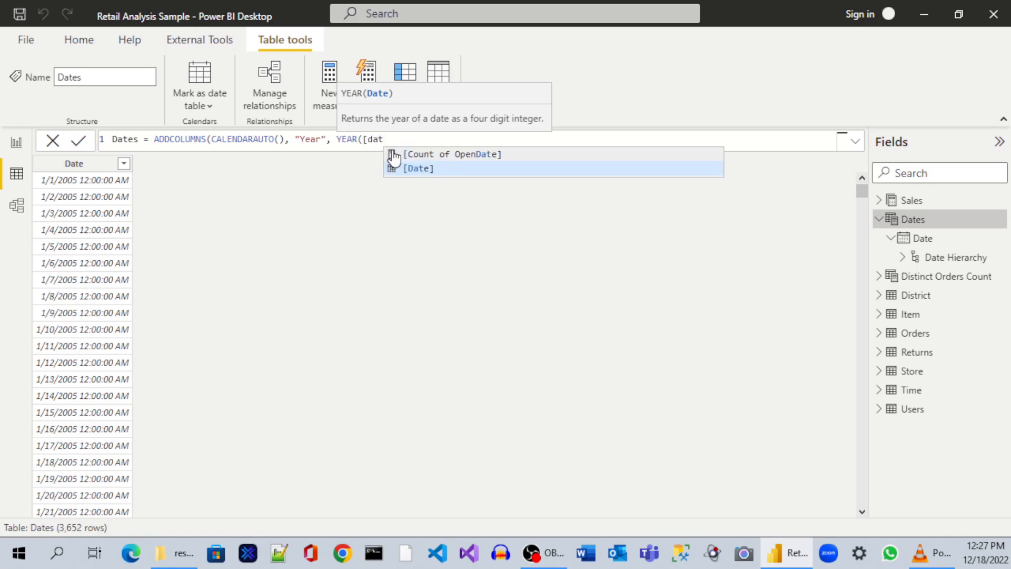
{"action": "left_click", "coordinate": [437, 168]}
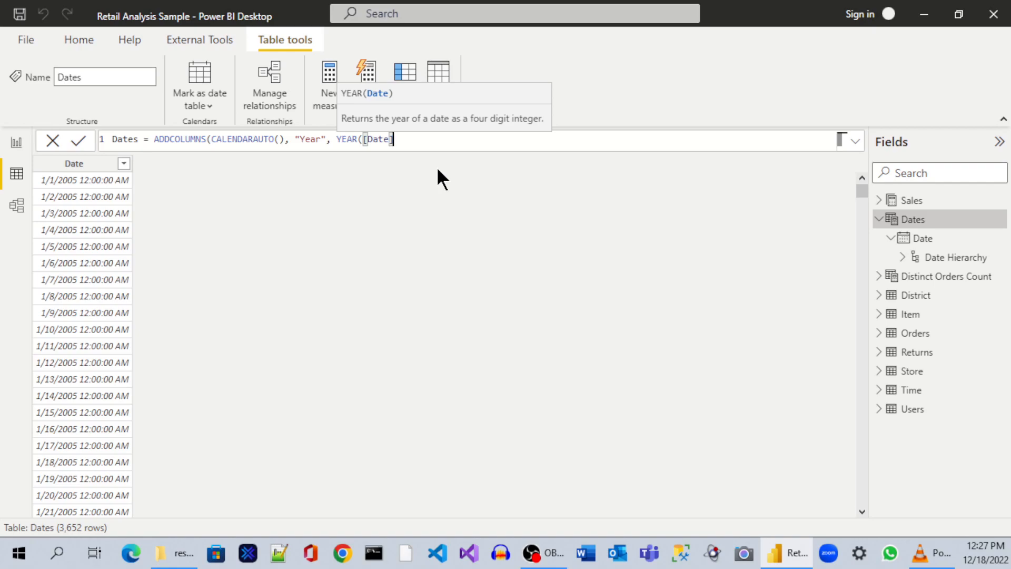
{"action": "type", "text": ")"}
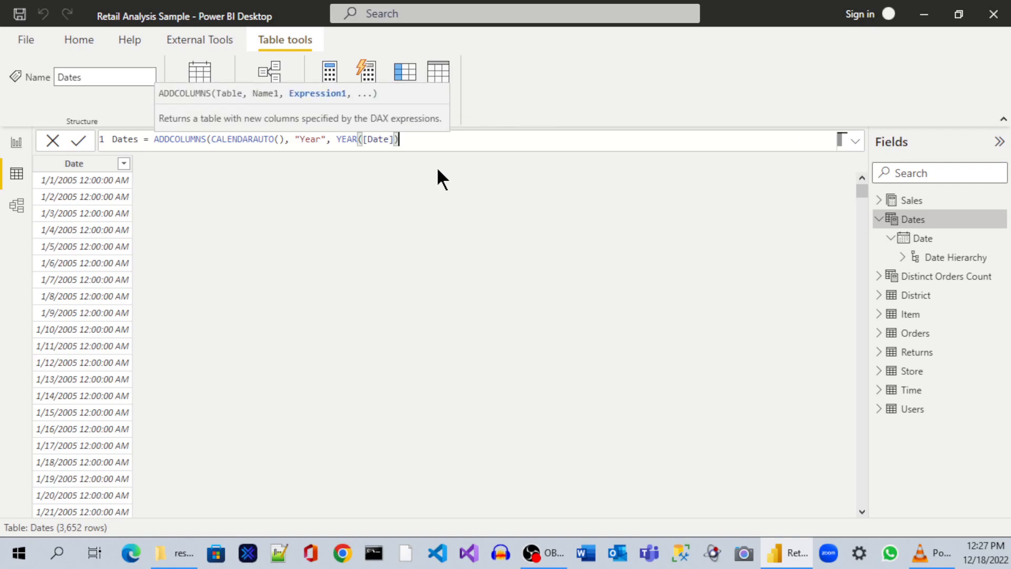
{"action": "type", "text": ","}
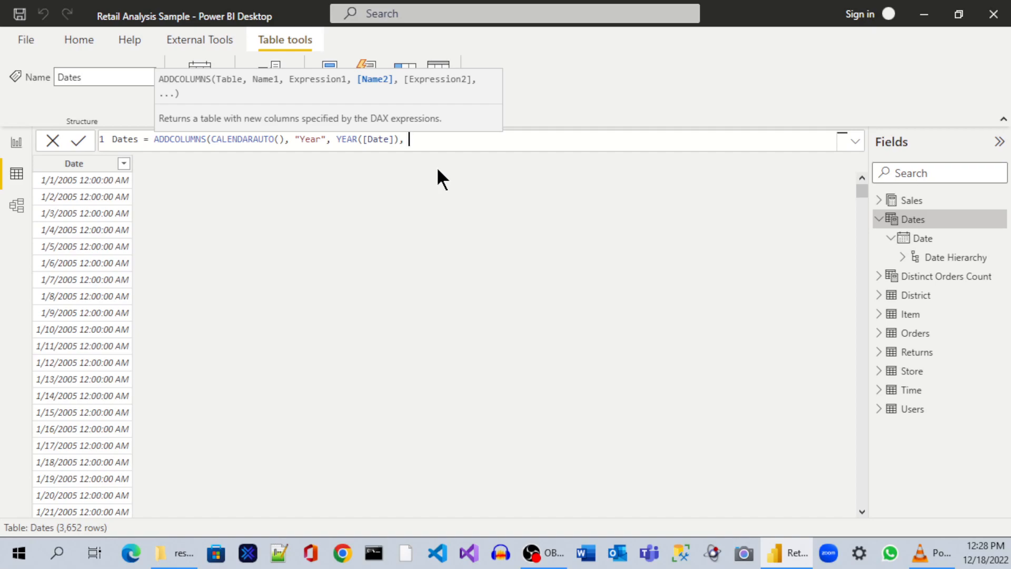
On a second formula line, add a "Quarter" column with the expression "Q"&QUARTER([Date]), ending with a comma
{"action": "key", "text": "shift+Return"}
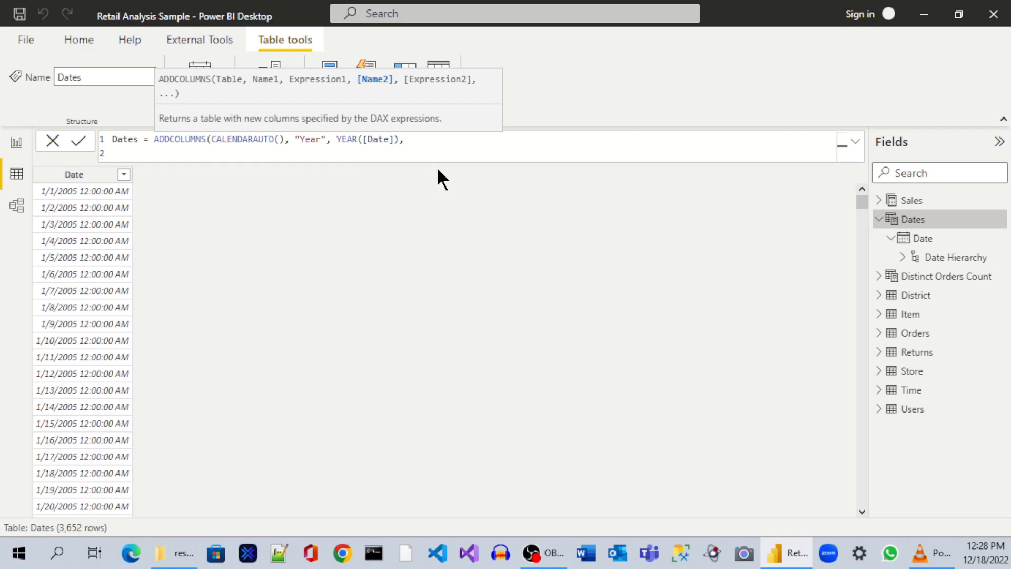
{"action": "type", "text": "\"Quarter\","}
{"action": "type", "text": "Q"}
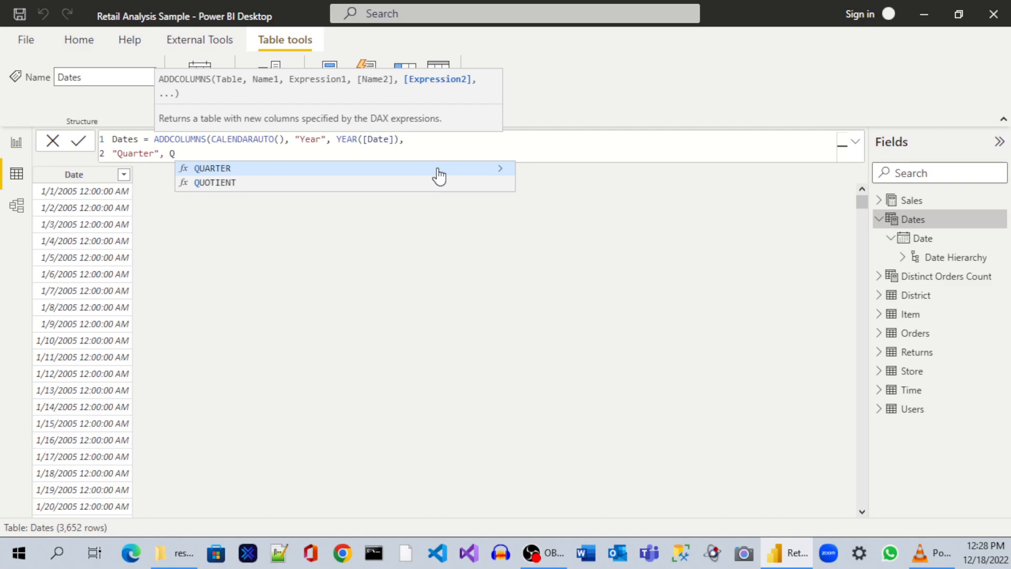
{"action": "key", "text": "BackSpace"}
{"action": "type", "text": "\"Q"}
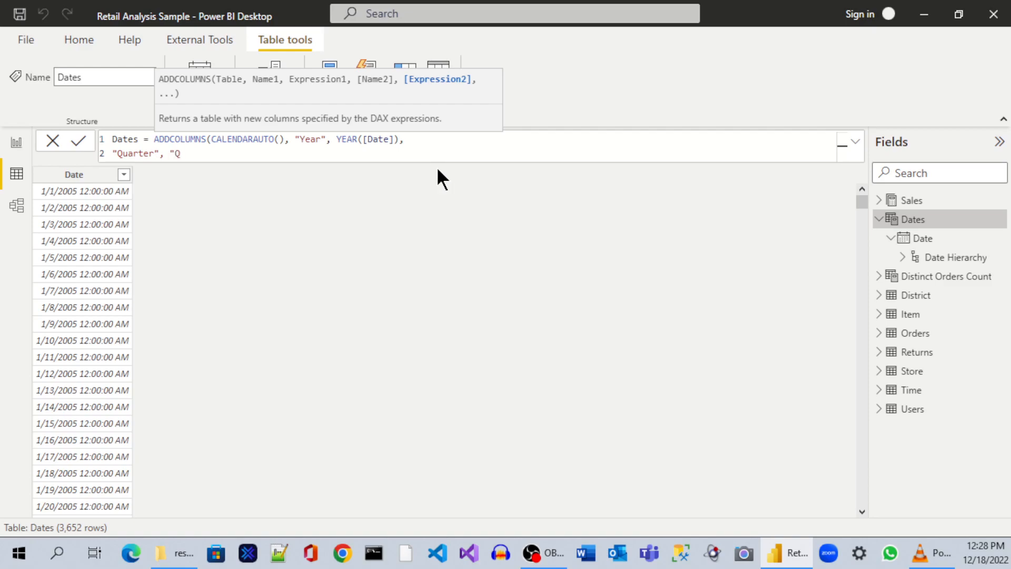
{"action": "type", "text": "\"&q"}
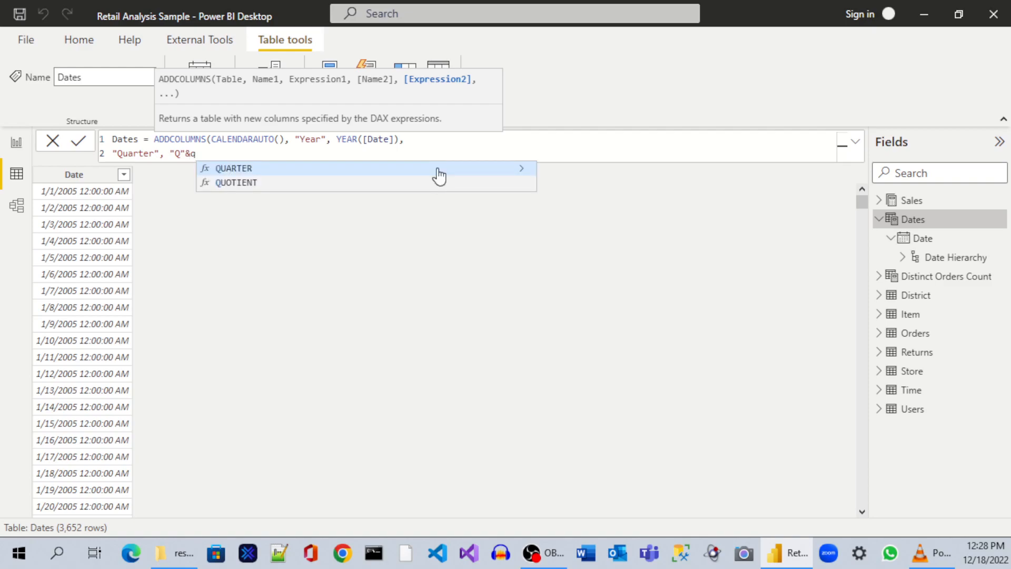
{"action": "left_click", "coordinate": [437, 169]}
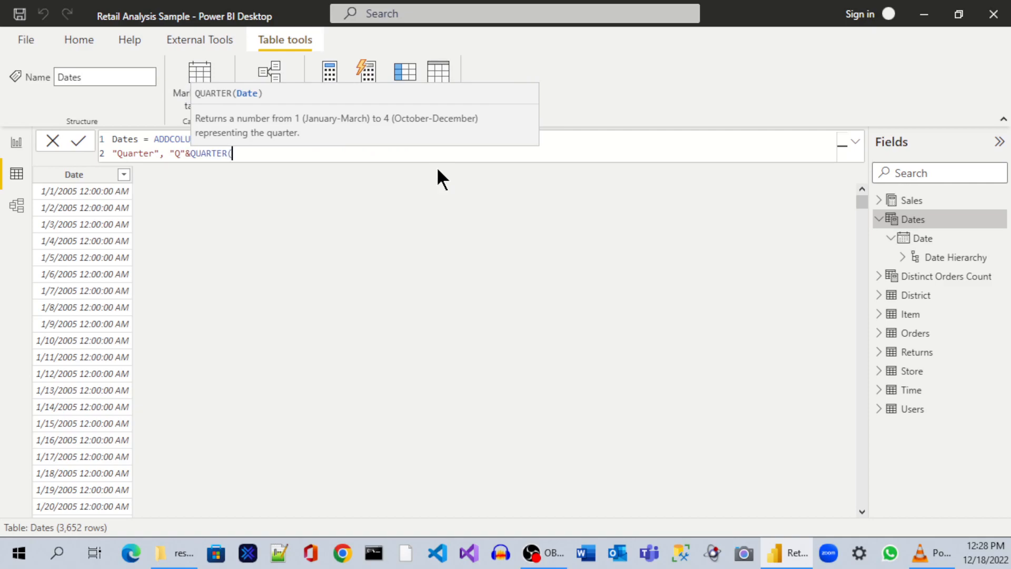
{"action": "type", "text": "[D"}
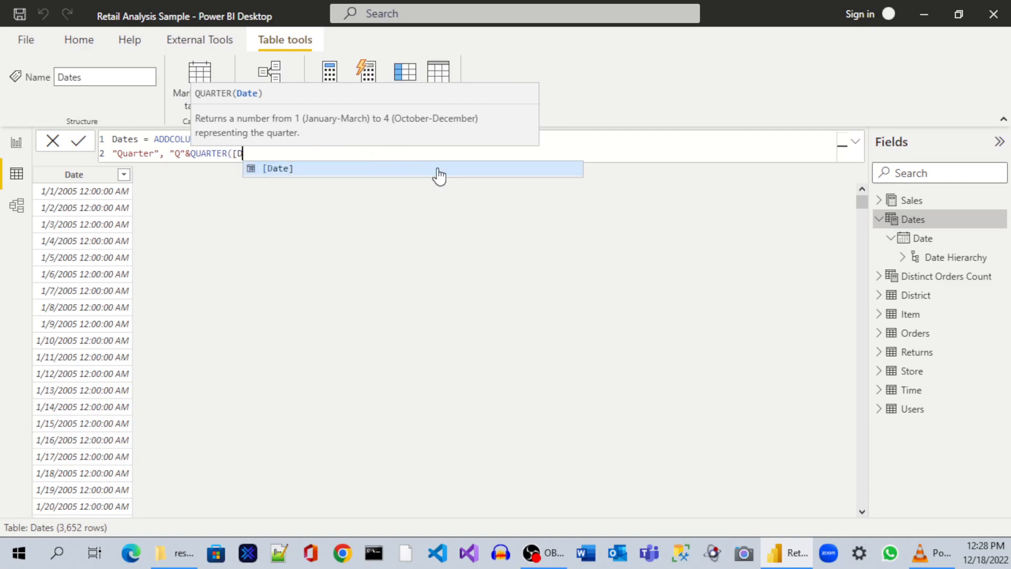
{"action": "left_click", "coordinate": [437, 168]}
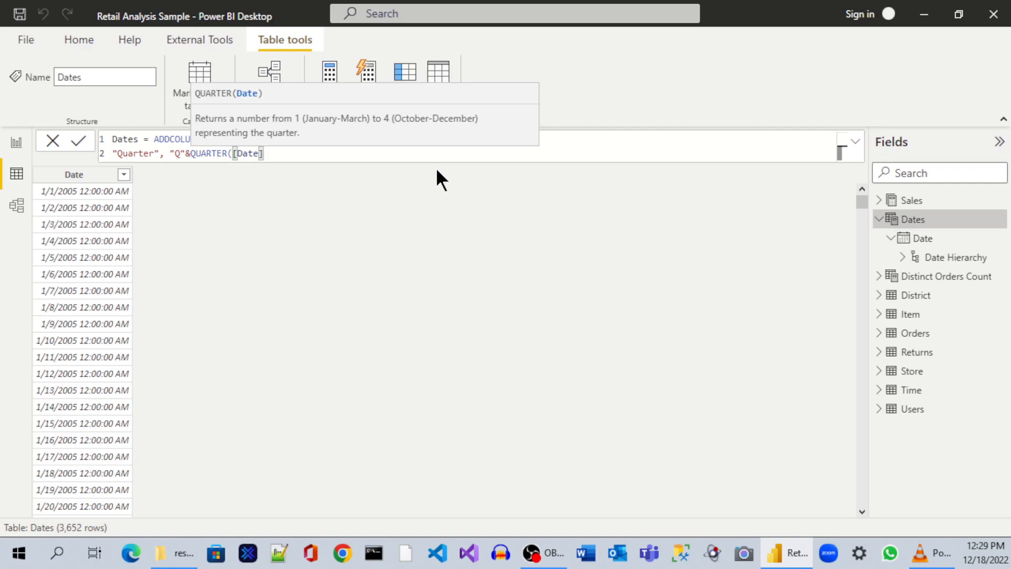
{"action": "type", "text": ")"}
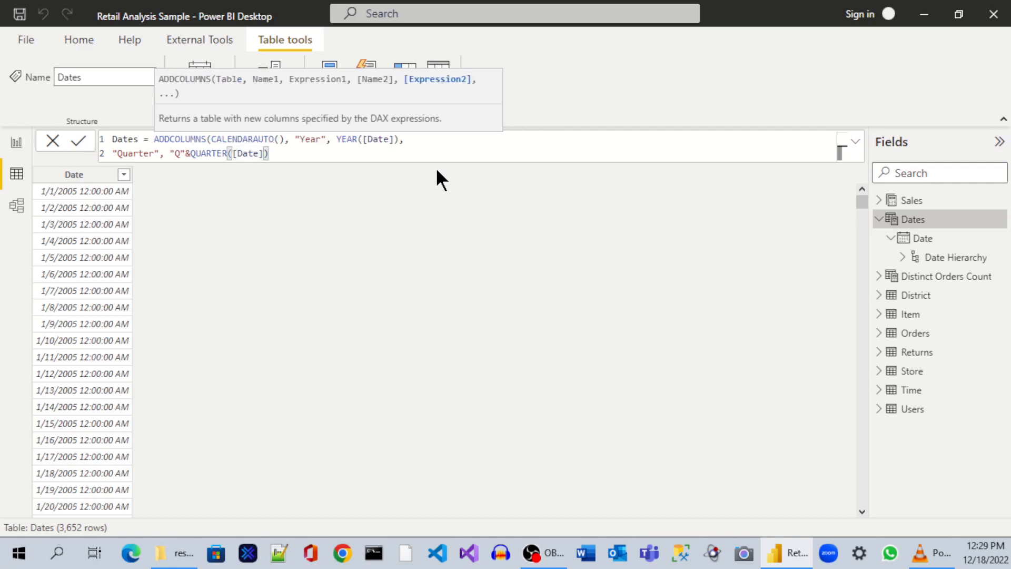
{"action": "type", "text": ","}
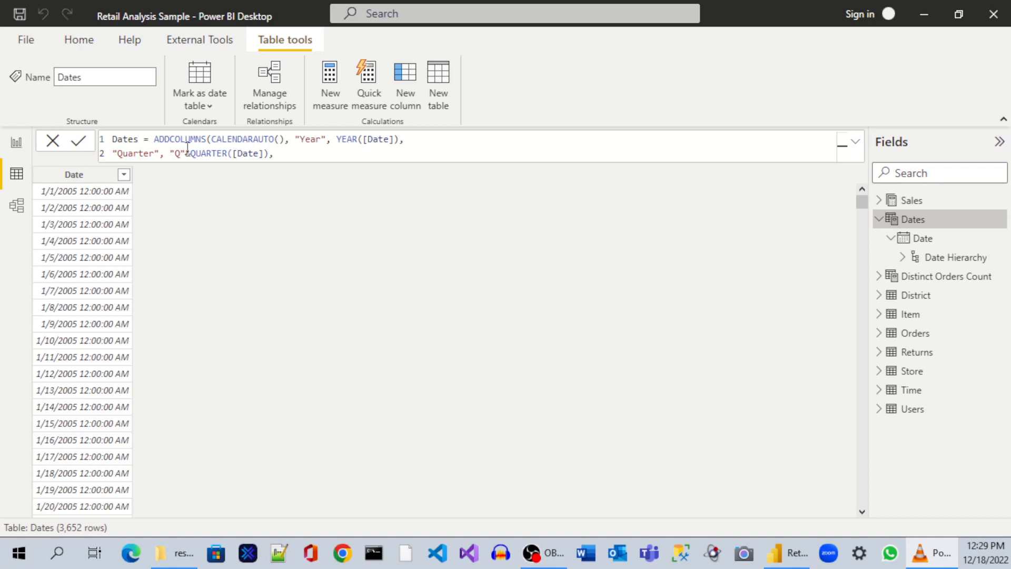
{"action": "left_click", "coordinate": [308, 159]}
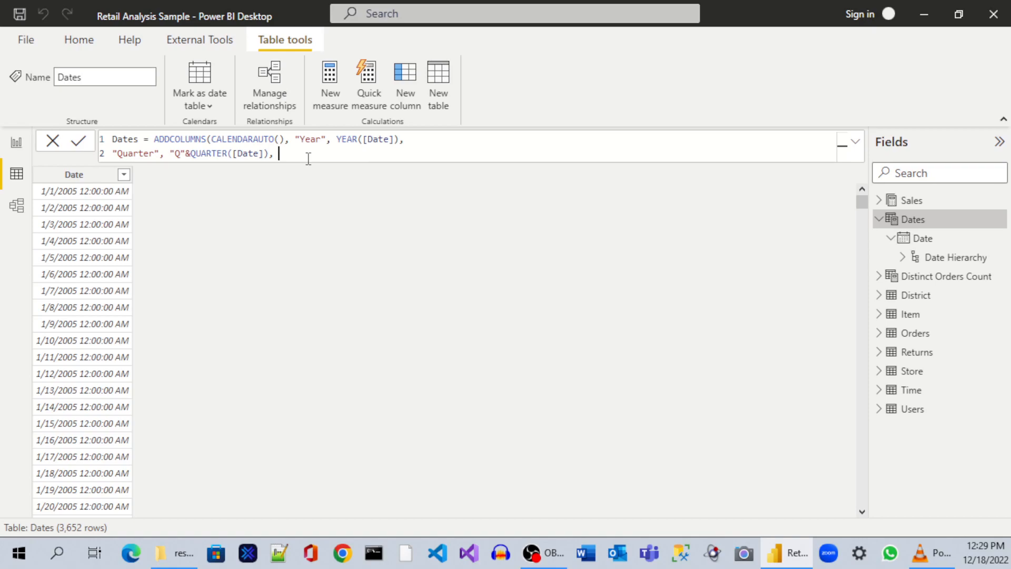
On a third formula line, start a new column argument named "Month", followed by a comma
{"action": "key", "text": "shift+Return"}
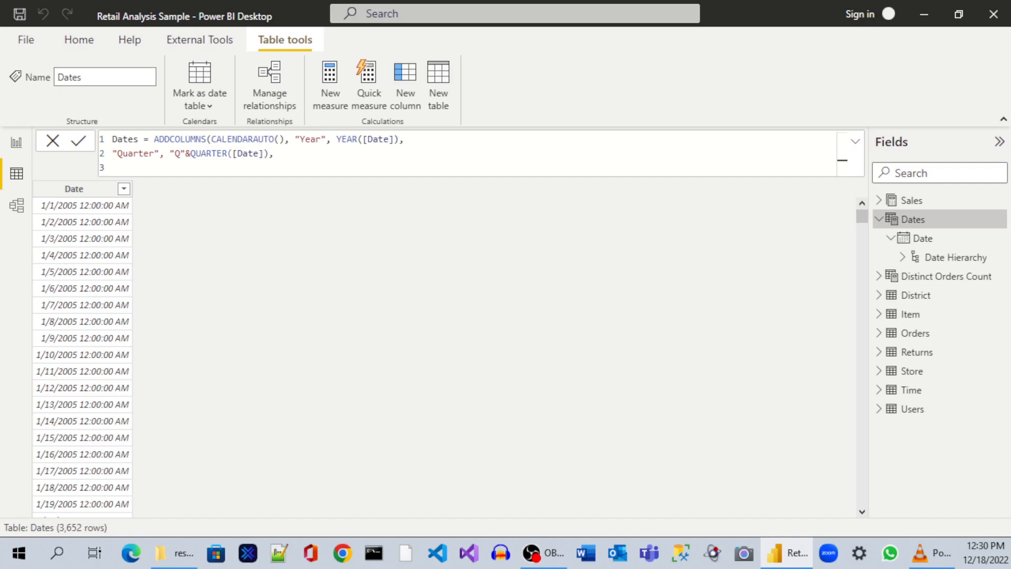
{"action": "key", "text": "alt+Tab"}
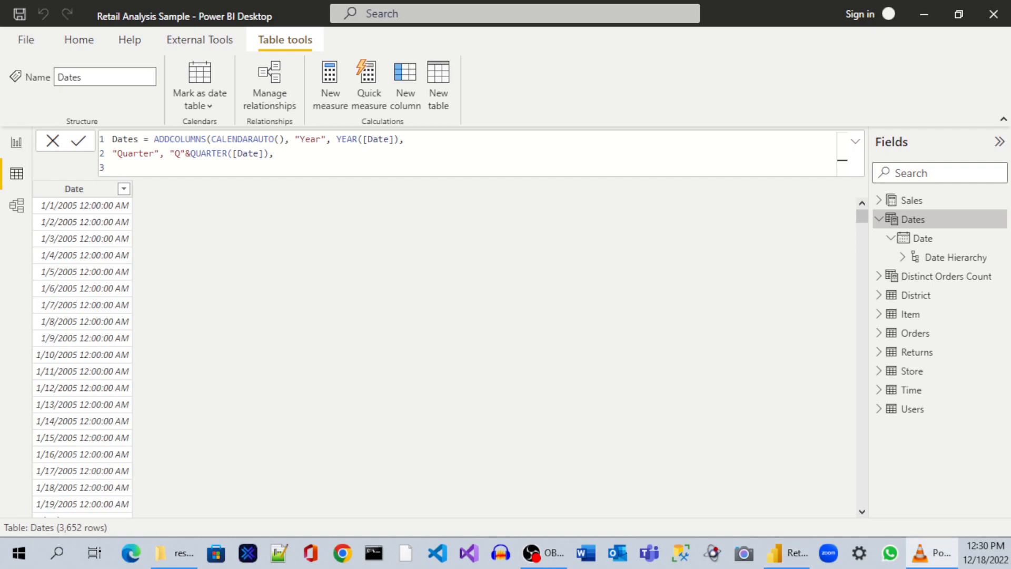
{"action": "left_click", "coordinate": [270, 170]}
{"action": "type", "text": "\"Month"}
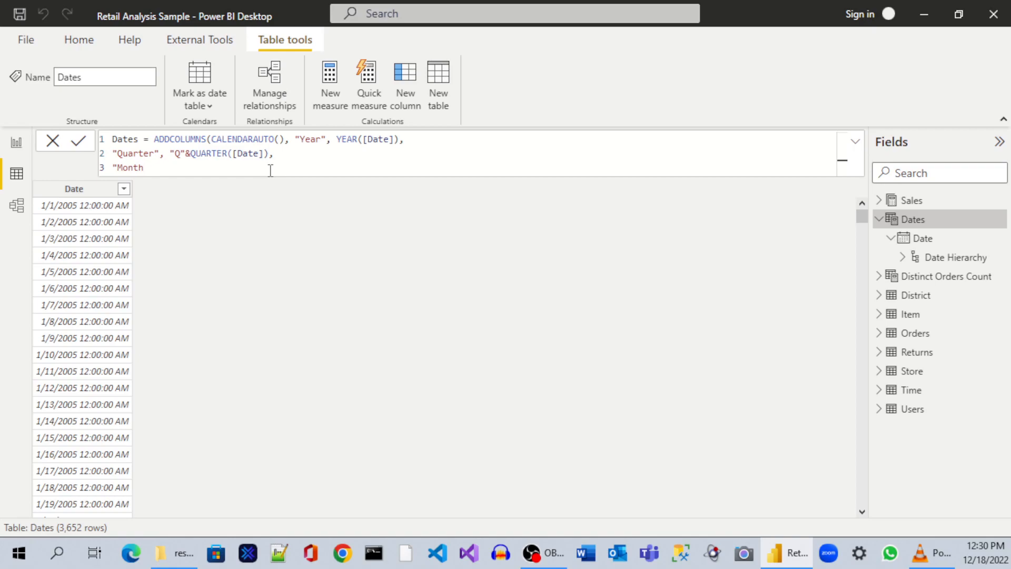
{"action": "type", "text": "\", "}
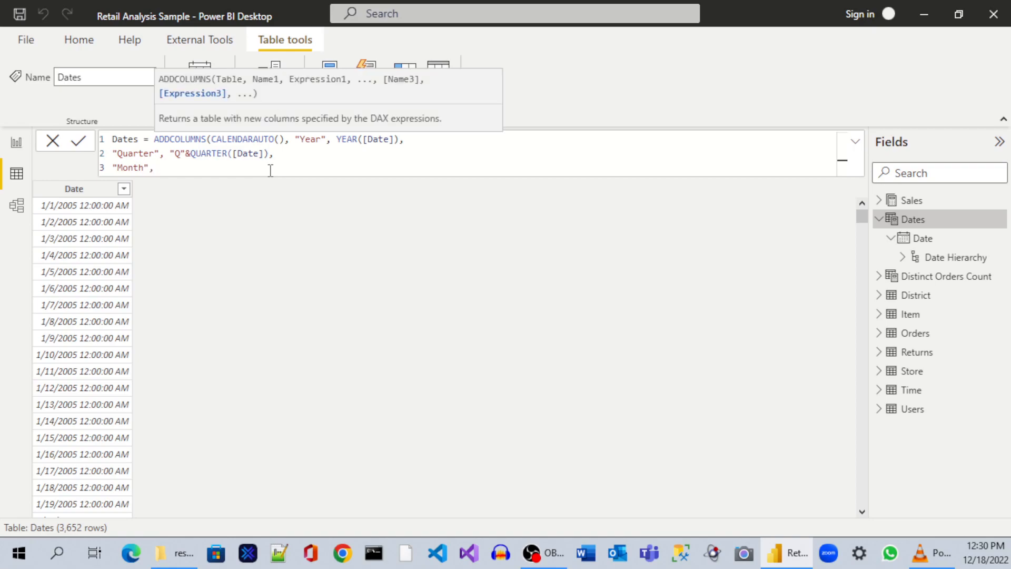
{"action": "type", "text": "M"}
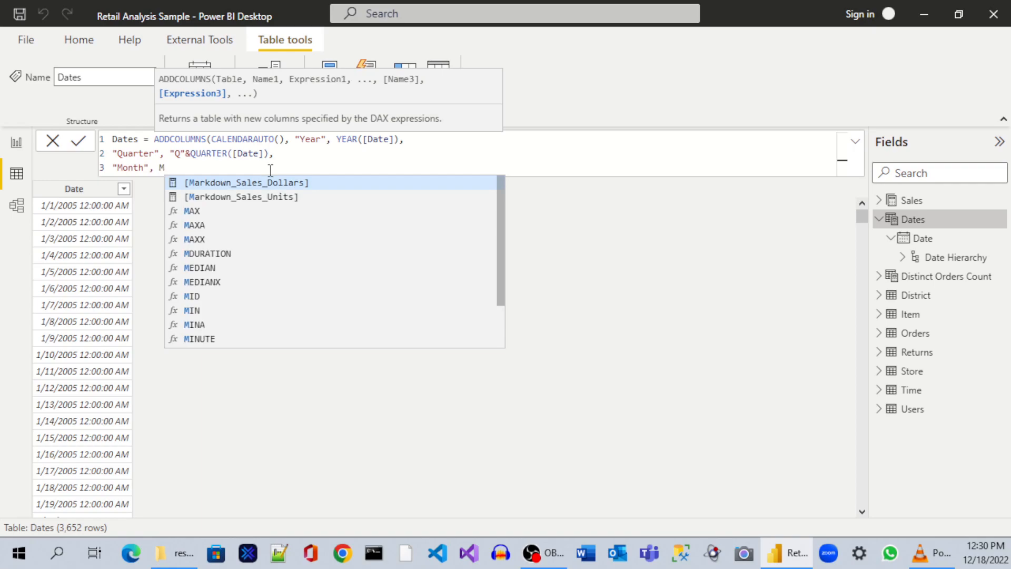
{"action": "key", "text": "BackSpace"}
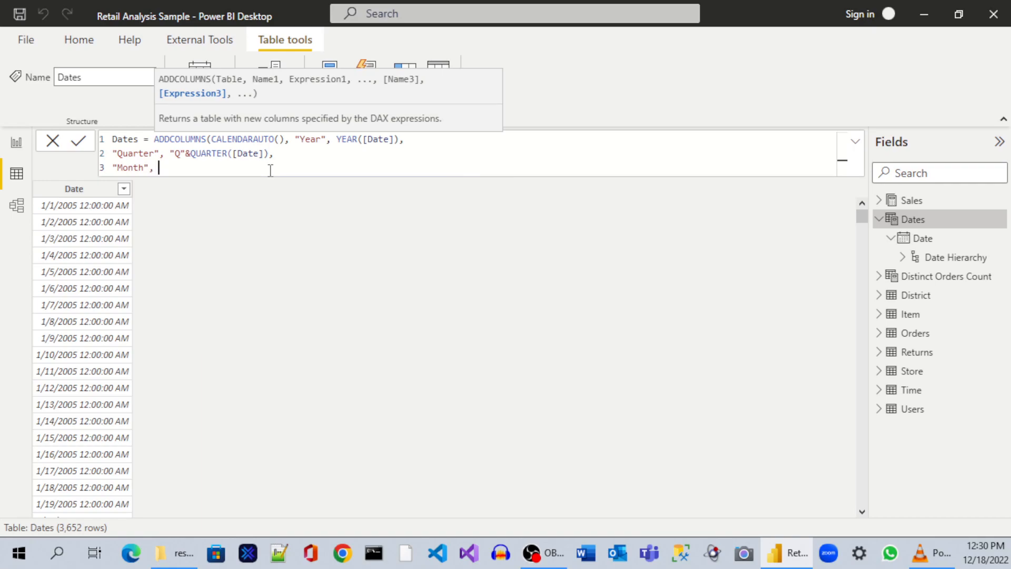
Give the "Month" column the expression FORMAT([Date], "mmmm"), ending with a comma
{"action": "type", "text": "For"}
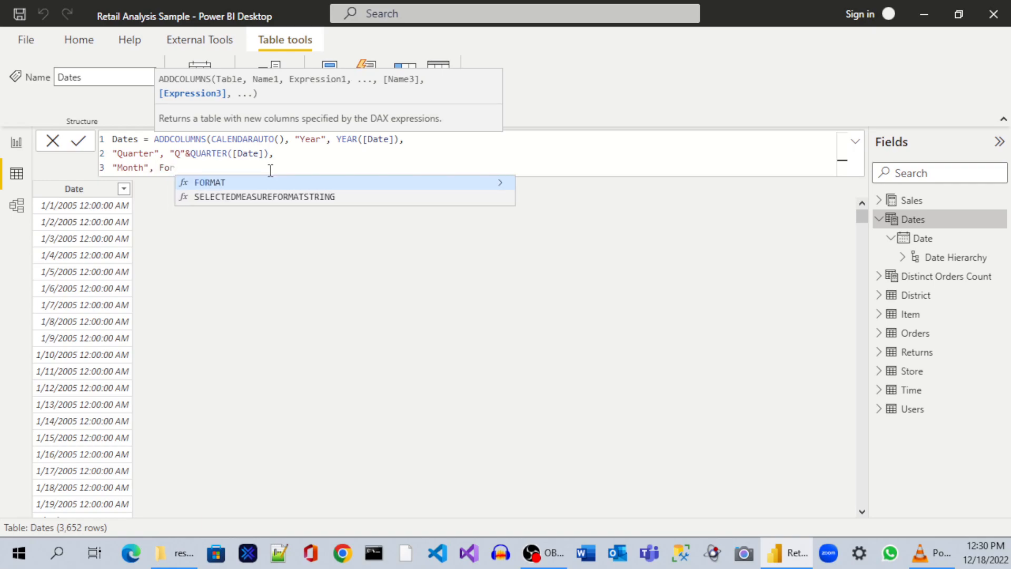
{"action": "key", "text": "Tab"}
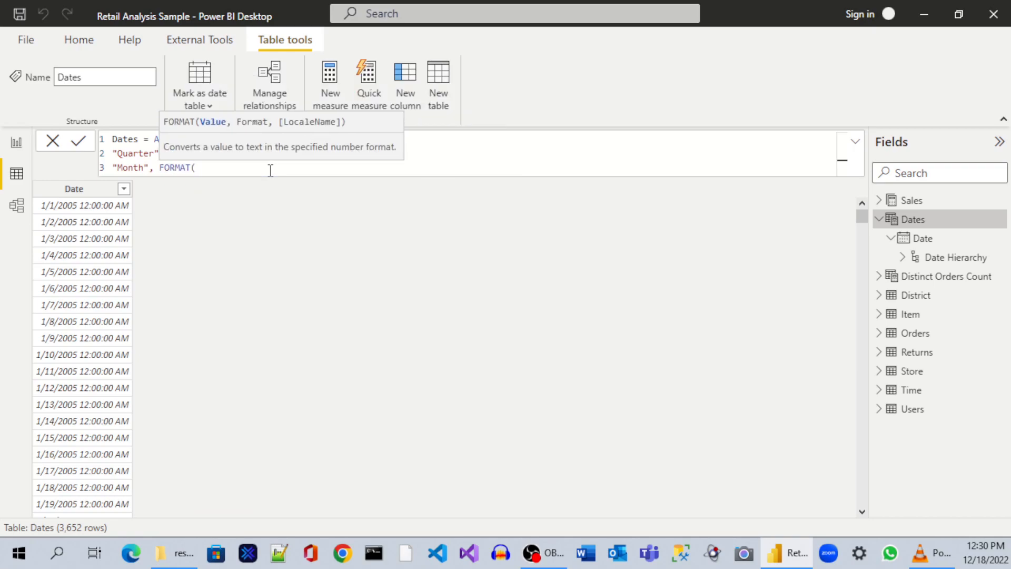
{"action": "type", "text": "Da"}
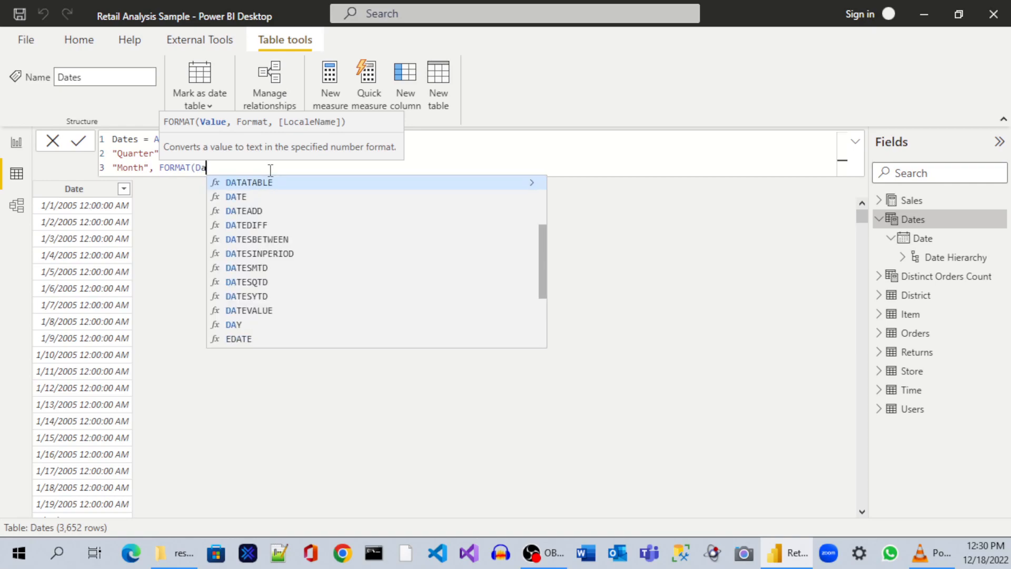
{"action": "key", "text": "BackSpace"}
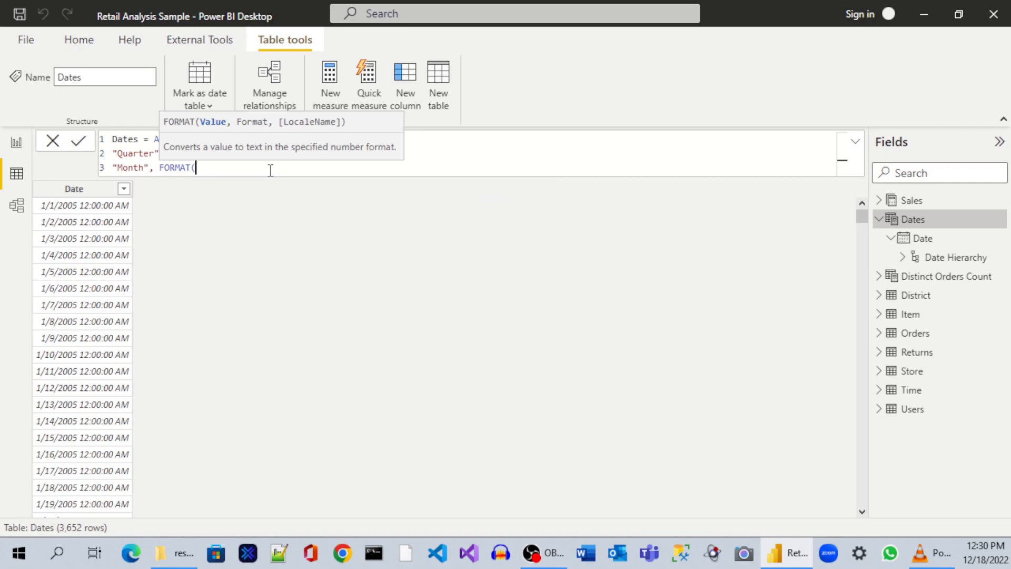
{"action": "type", "text": "[da"}
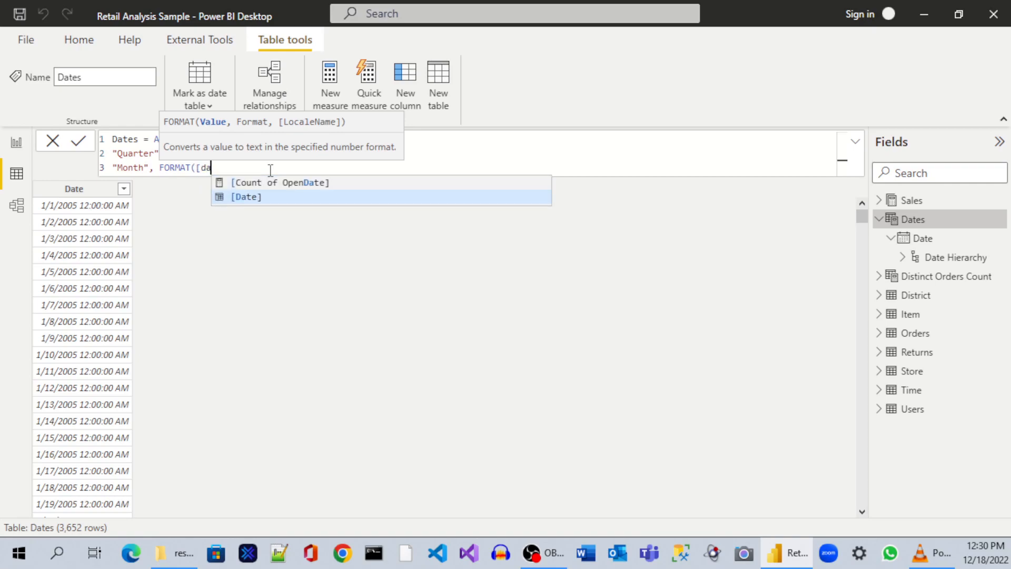
{"action": "key", "text": "Tab"}
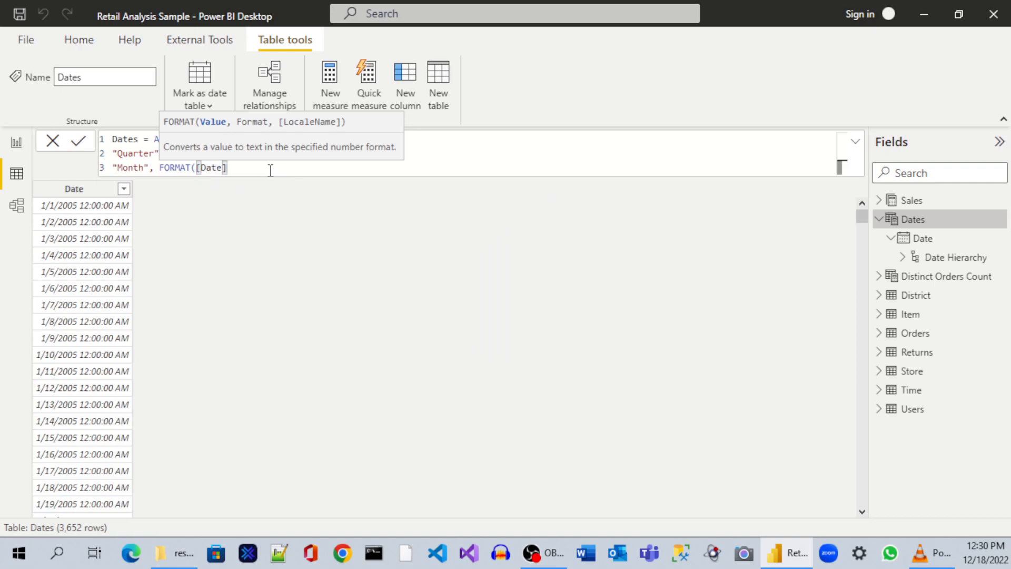
{"action": "type", "text": ", \"M"}
{"action": "key", "text": "BackSpace"}
{"action": "type", "text": "mmmm"}
{"action": "type", "text": "\")"}
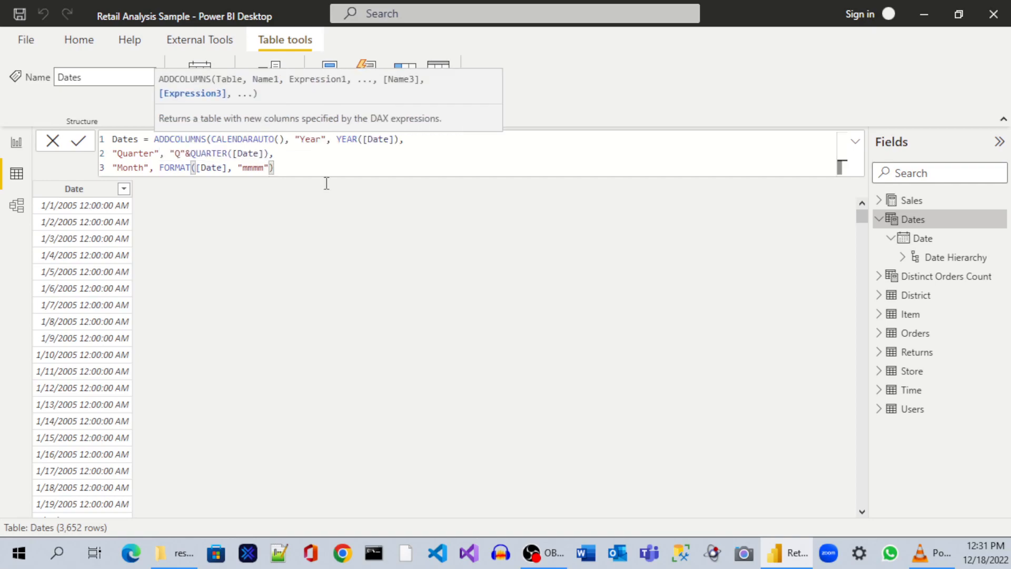
{"action": "type", "text": ","}
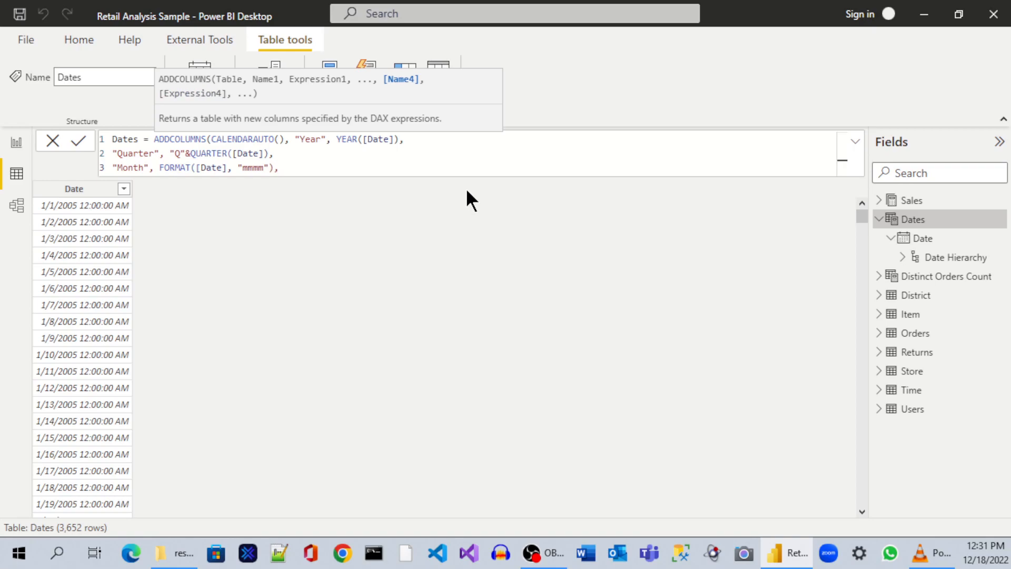
On a fourth formula line, add a "Month Number" column with the expression MONTH([Date])
{"action": "key", "text": "shift+Return"}
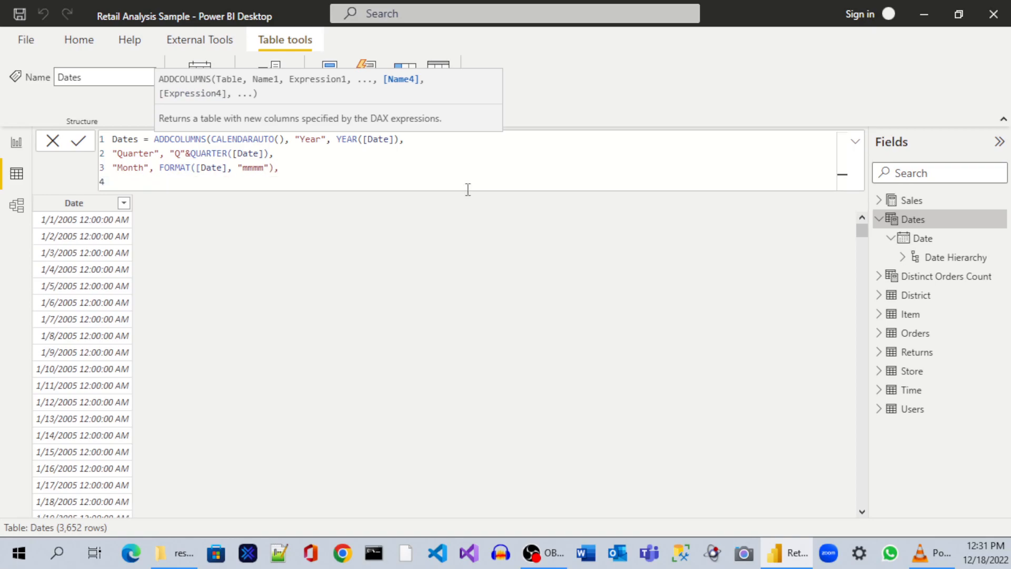
{"action": "type", "text": "\"Month Number"}
{"action": "left_click", "coordinate": [144, 181]}
{"action": "left_click", "coordinate": [208, 183]}
{"action": "type", "text": "\", "}
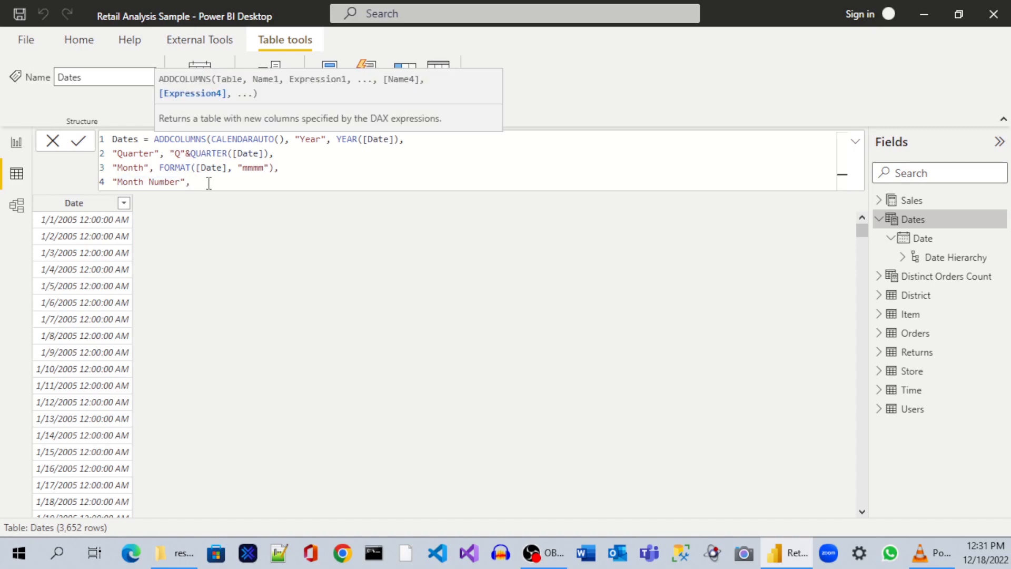
{"action": "type", "text": "Mo"}
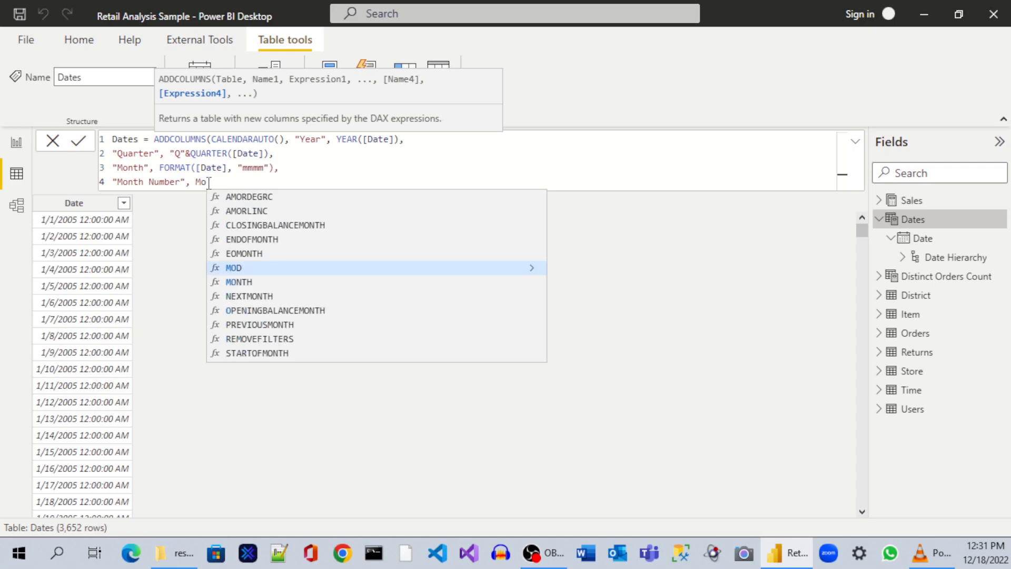
{"action": "left_click", "coordinate": [290, 282]}
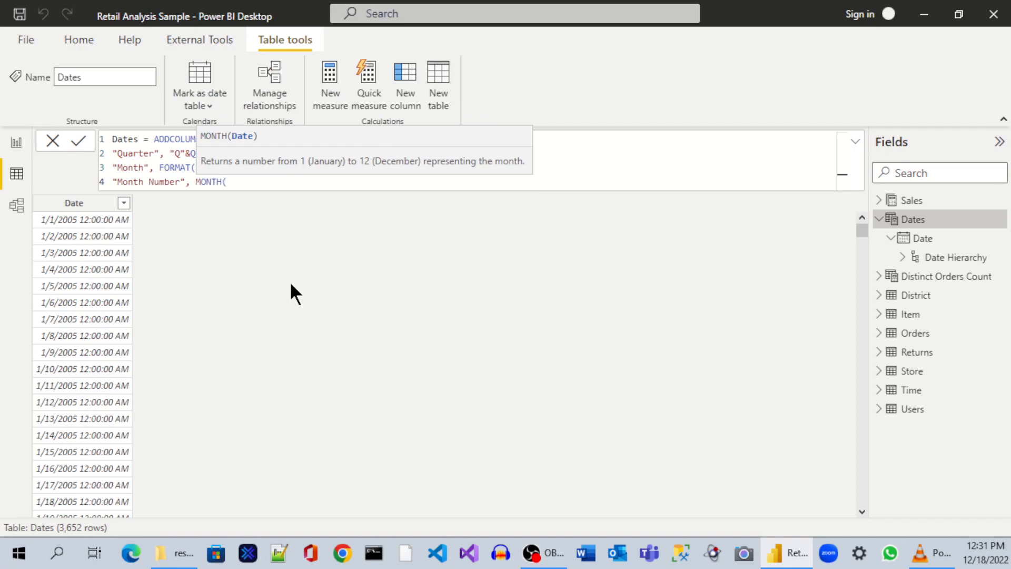
{"action": "type", "text": "["}
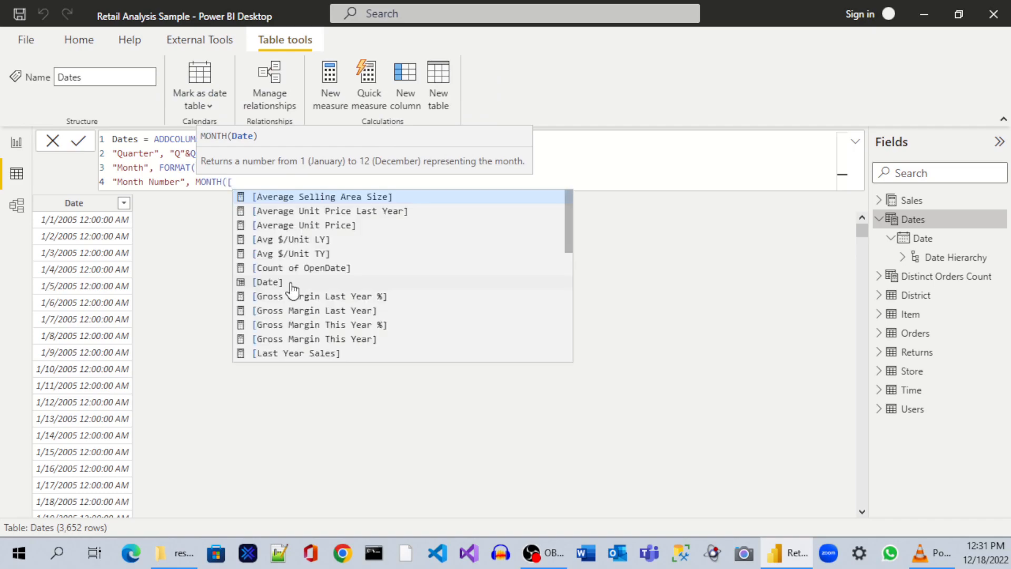
{"action": "type", "text": "DA"}
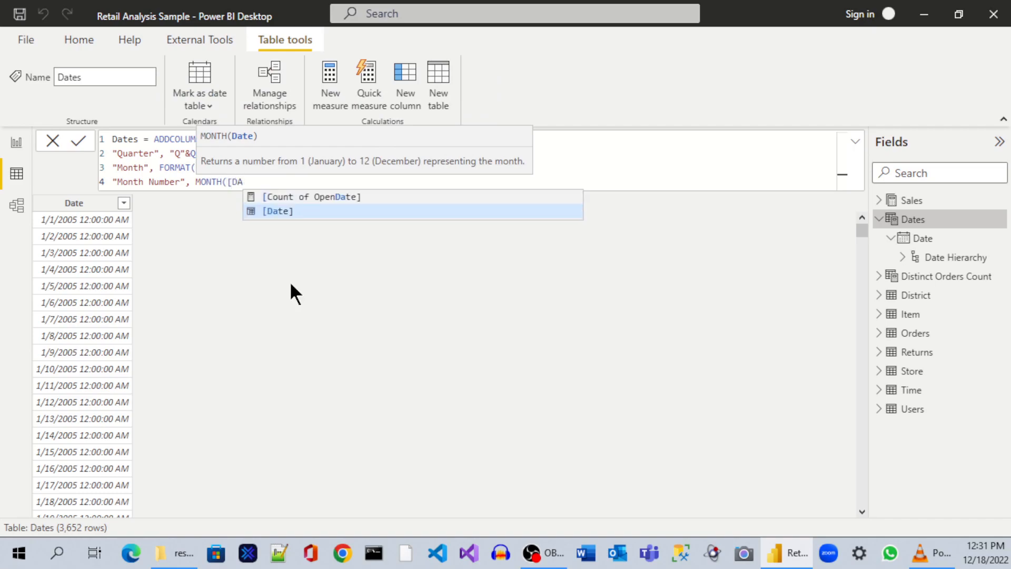
{"action": "key", "text": "Tab"}
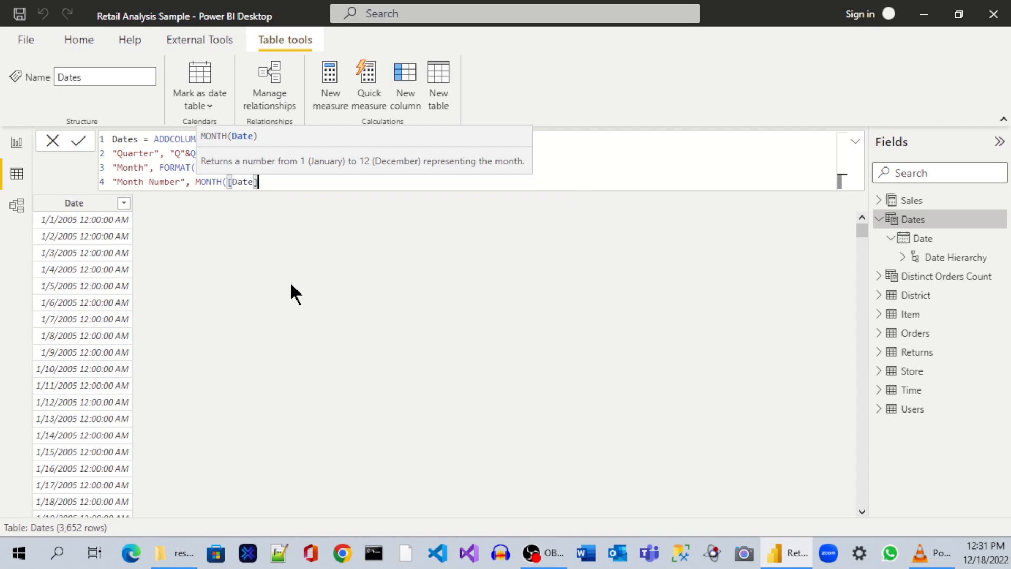
{"action": "type", "text": ")"}
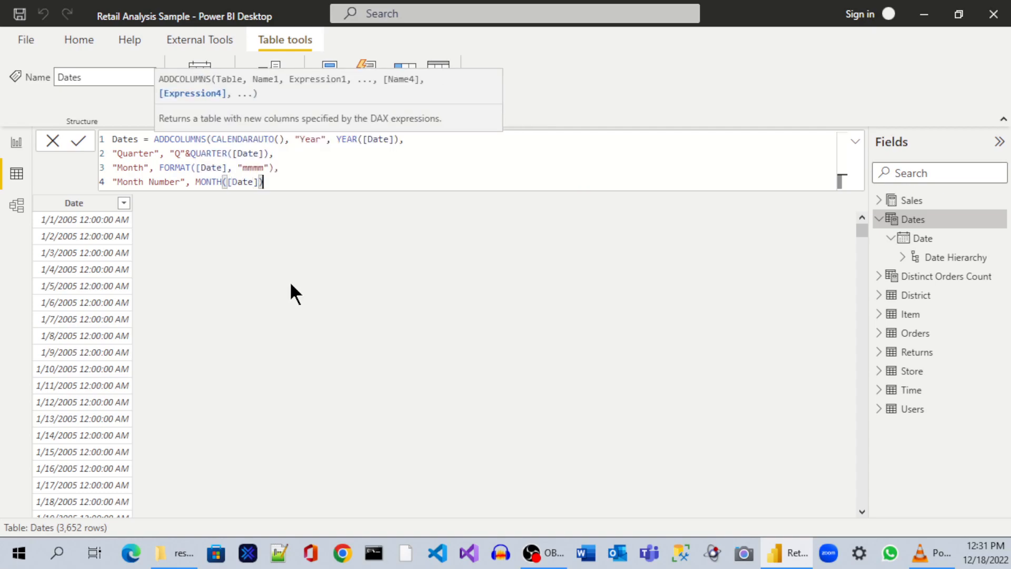
Try to commit the Dates formula with a comma and a closing parenthesis after MONTH([Date])
{"action": "type", "text": ","}
{"action": "type", "text": ")"}
{"action": "key", "text": "Return"}
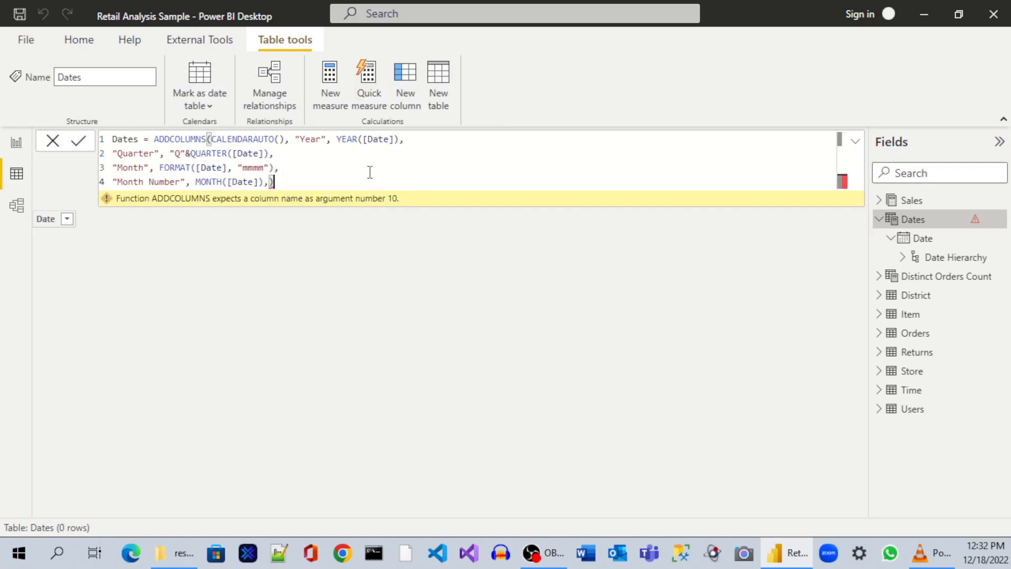
Remove the extra comma and parenthesis after MONTH([Date]), close ADDCOLUMNS on a fifth line, and commit the Dates formula
{"action": "key", "text": "alt+Tab"}
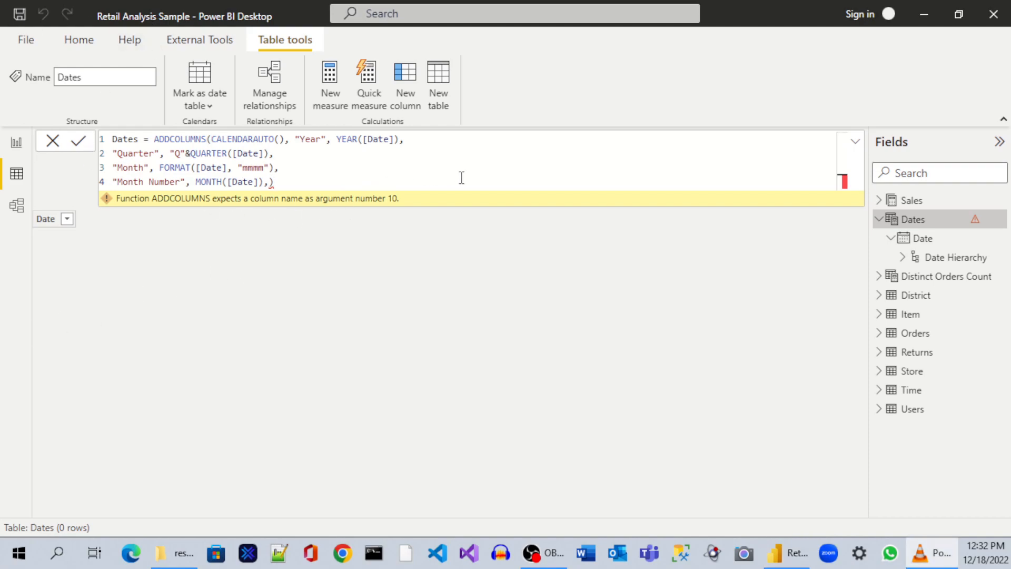
{"action": "left_click", "coordinate": [317, 183]}
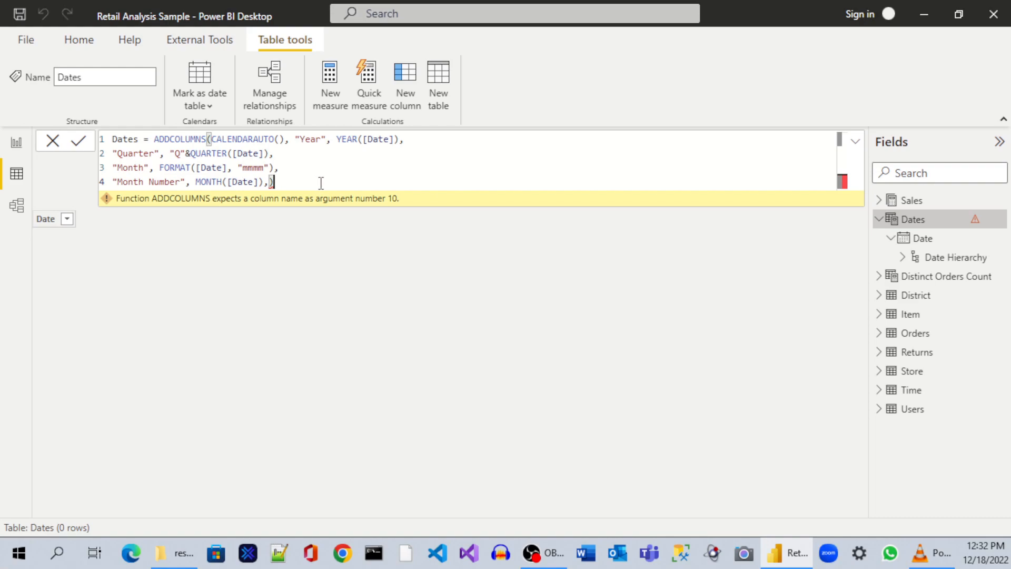
{"action": "key", "text": "shift+Return"}
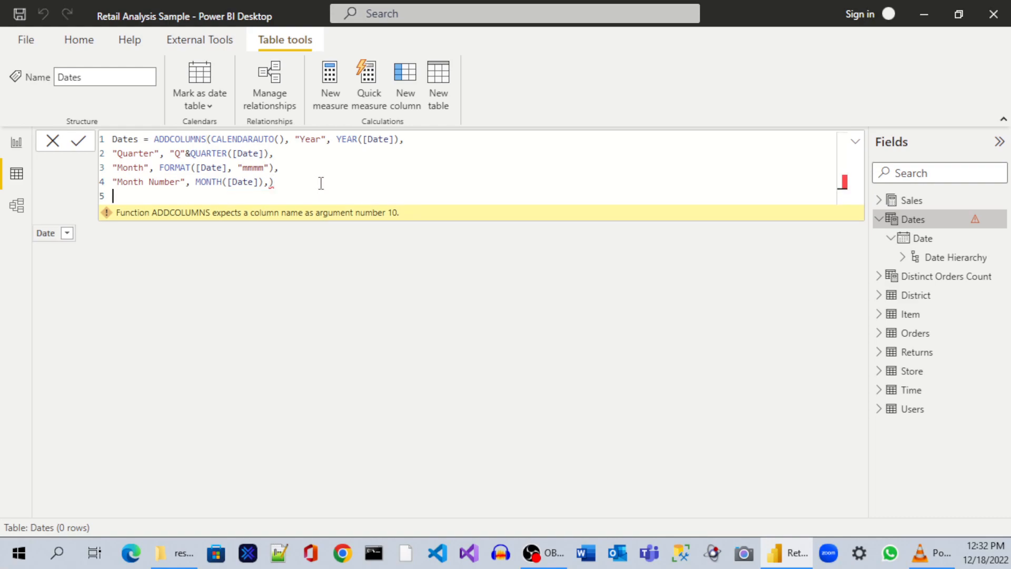
{"action": "left_click", "coordinate": [320, 183]}
{"action": "left_click", "coordinate": [228, 194]}
{"action": "key", "text": "alt+Tab"}
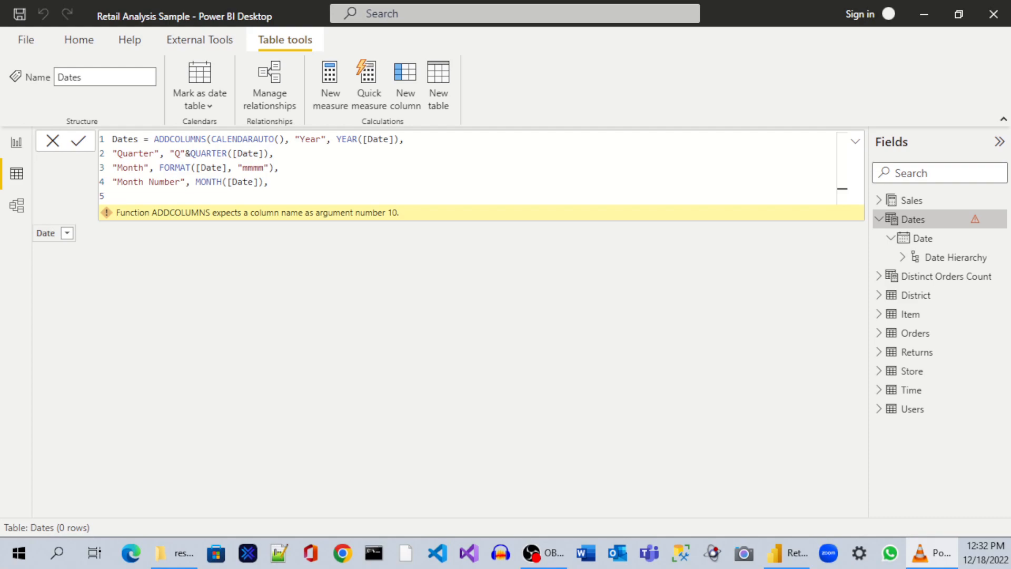
{"action": "left_click", "coordinate": [288, 187]}
{"action": "key", "text": "BackSpace"}
{"action": "left_click", "coordinate": [235, 195]}
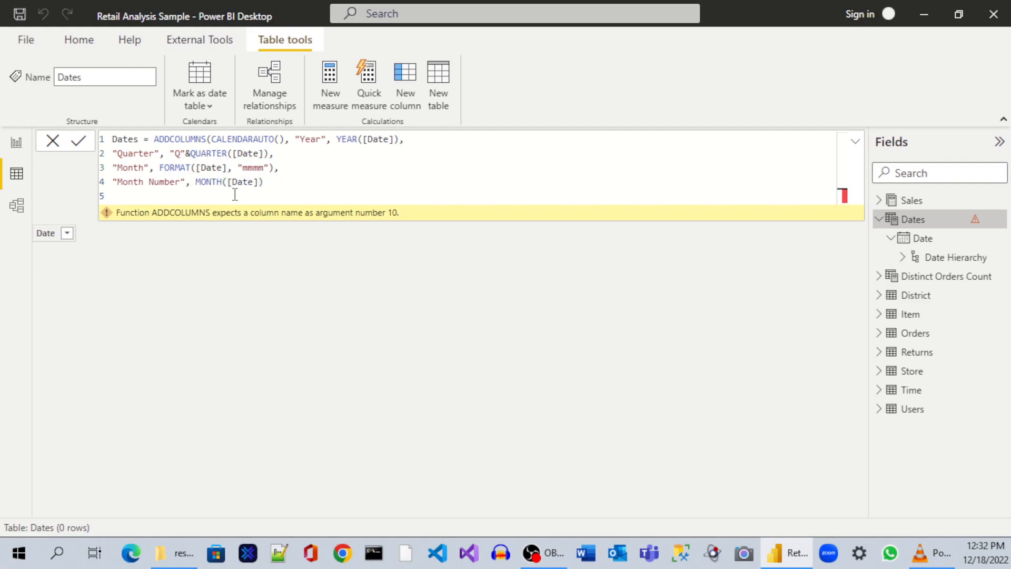
{"action": "type", "text": ")"}
{"action": "key", "text": "Return"}
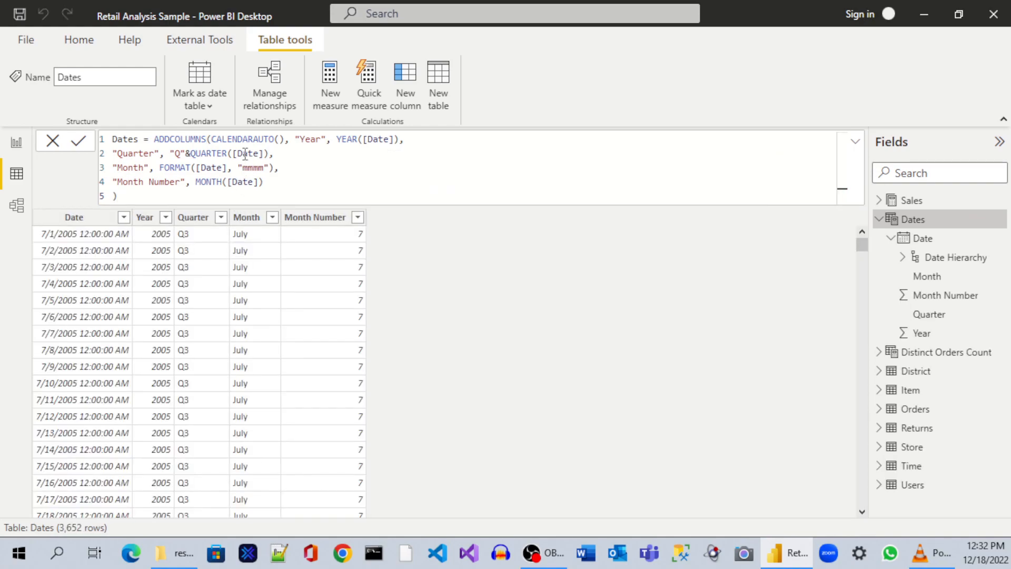
Examine the matching parentheses, the "Year" column name and the "Q" prefix in the Dates table formula
{"action": "key", "text": "alt+Tab"}
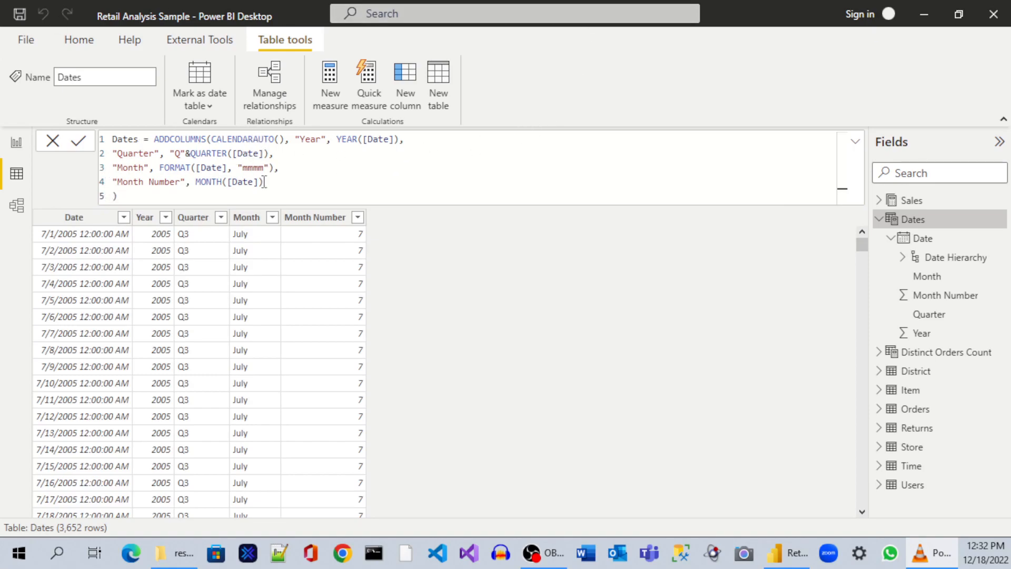
{"action": "left_click", "coordinate": [126, 194]}
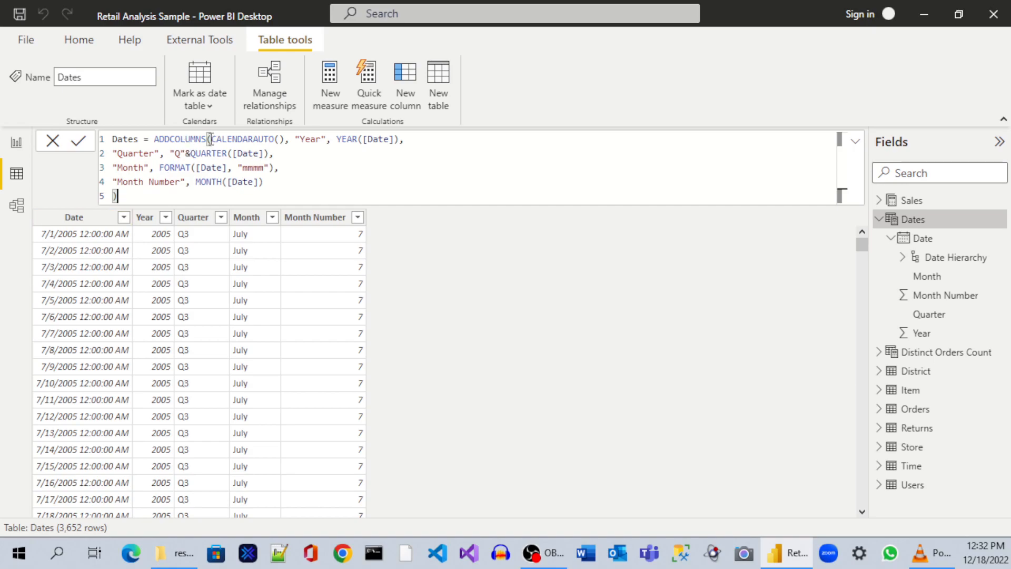
{"action": "left_click", "coordinate": [398, 140]}
{"action": "left_click", "coordinate": [273, 153]}
{"action": "left_click", "coordinate": [274, 168]}
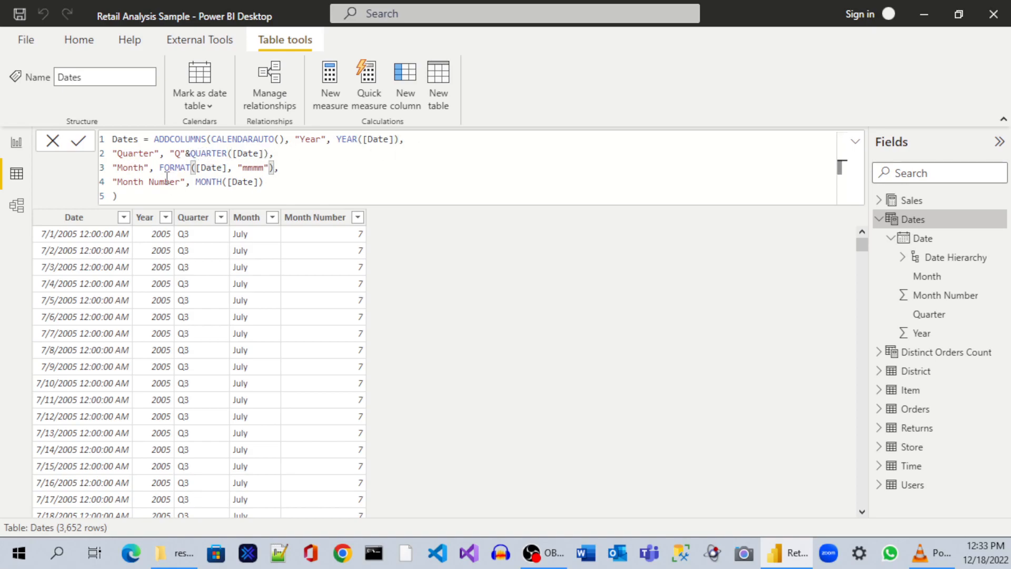
{"action": "left_click", "coordinate": [126, 196]}
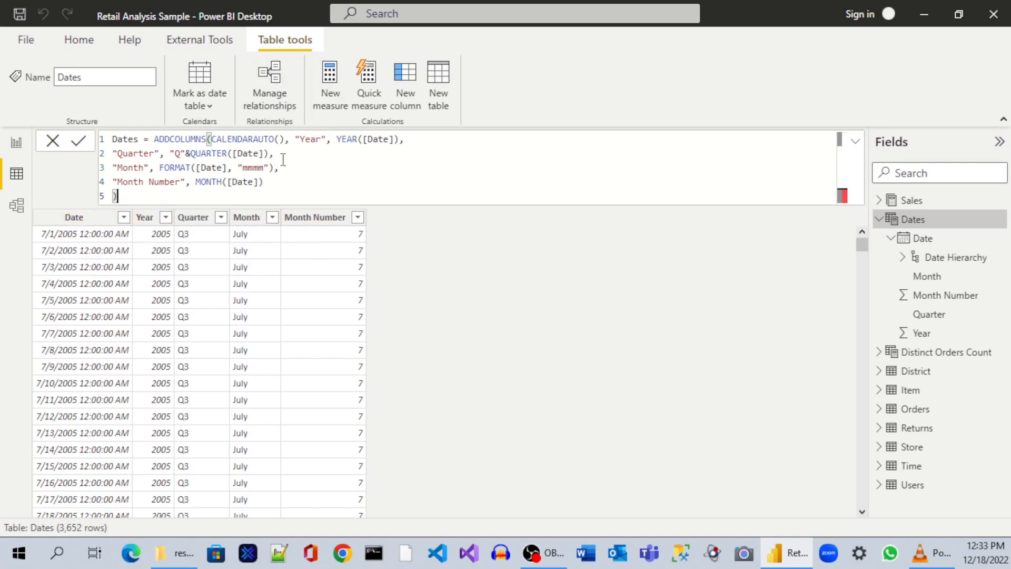
{"action": "double_click", "coordinate": [318, 139]}
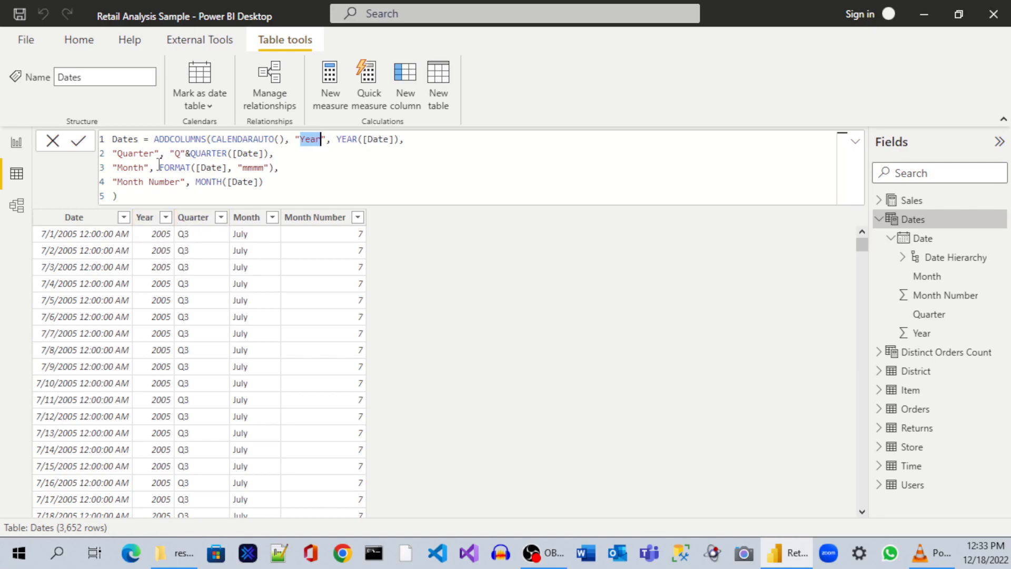
{"action": "double_click", "coordinate": [176, 153]}
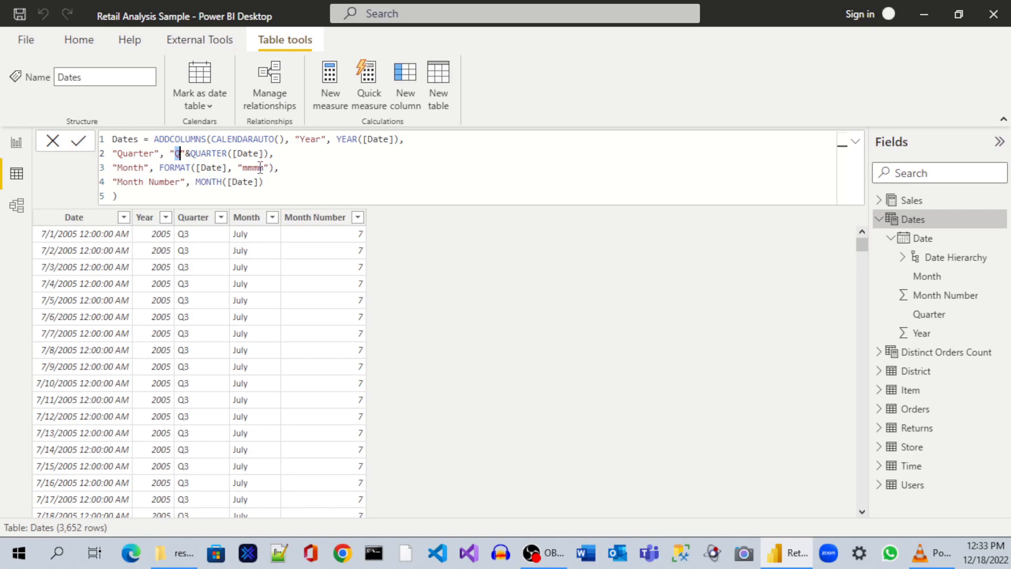
Examine the "mmmm" format string of the Month column and the MONTH function in the Dates formula
{"action": "mouse_move", "coordinate": [242, 167]}
{"action": "left_mouse_down"}
{"action": "mouse_move", "coordinate": [270, 167]}
{"action": "mouse_move", "coordinate": [259, 168]}
{"action": "left_mouse_up"}
{"action": "double_click", "coordinate": [208, 181]}
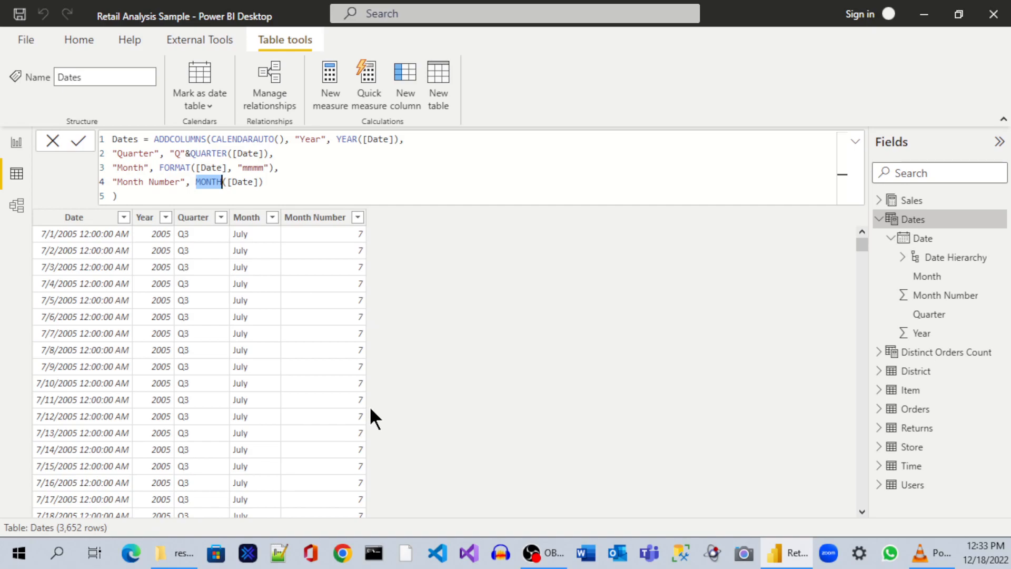
{"action": "double_click", "coordinate": [252, 168]}
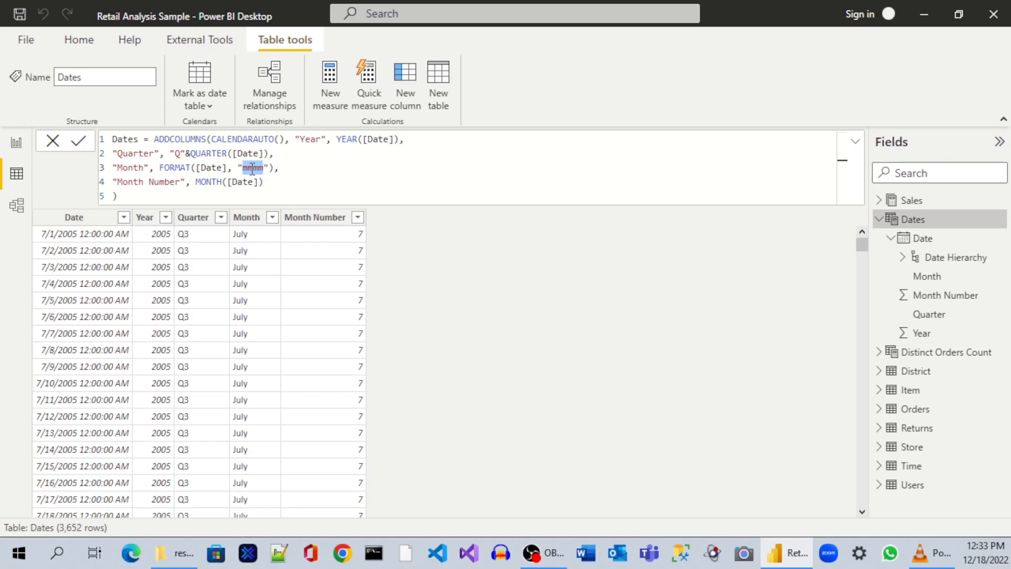
Shorten the Month column's format string to "mmm" and commit the Dates formula
{"action": "left_click", "coordinate": [257, 169]}
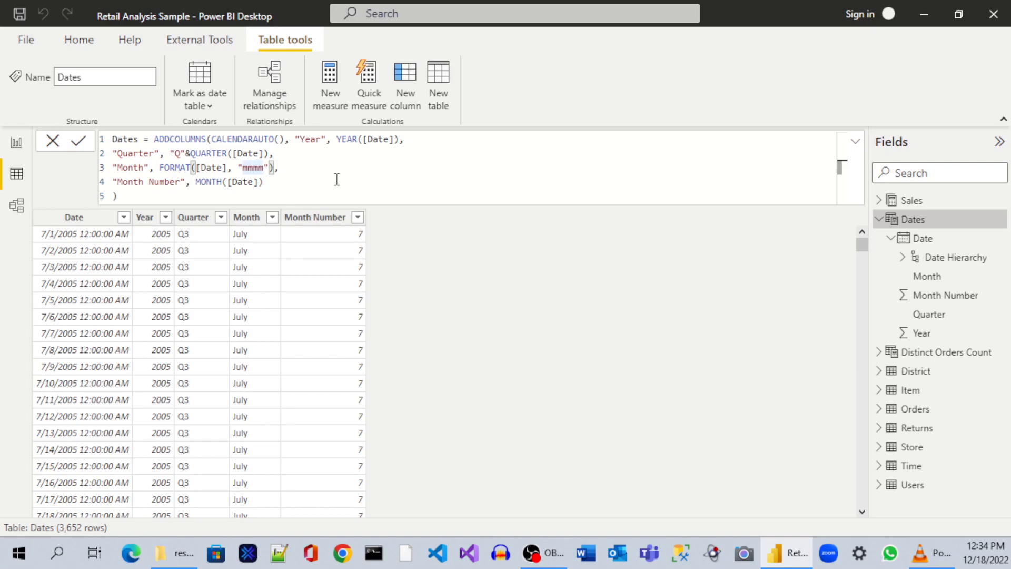
{"action": "key", "text": "Delete"}
{"action": "key", "text": "Return"}
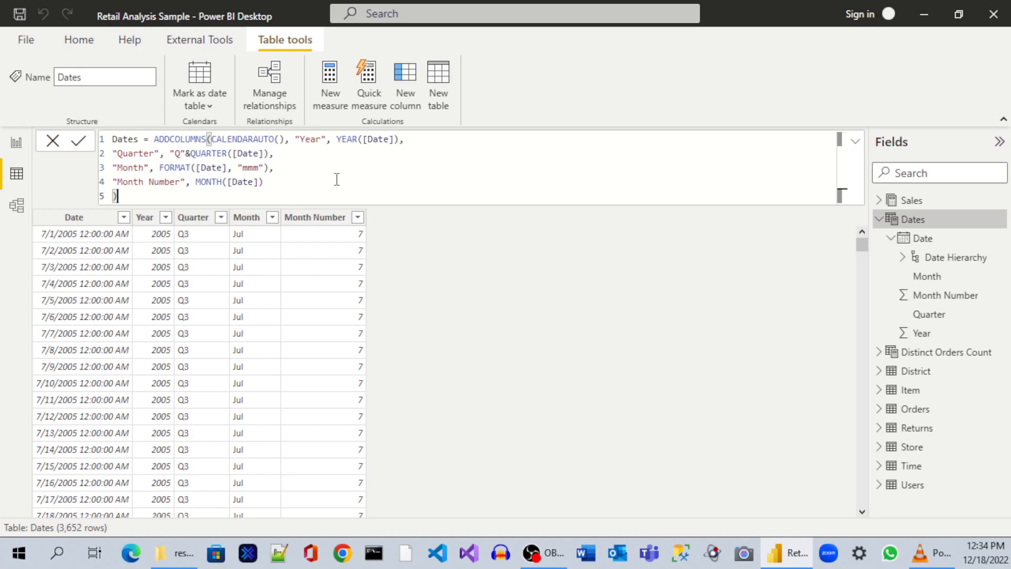
Review the Month values against the dates throughout the rows of the Dates table
{"action": "scroll", "coordinate": [266, 437], "scroll_direction": "down", "scroll_amount": 20}
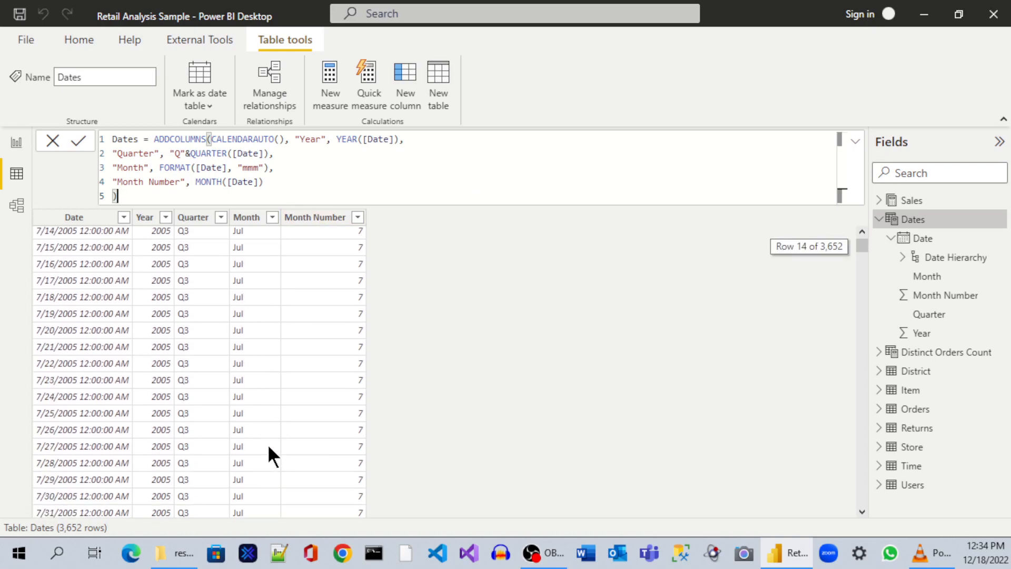
{"action": "scroll", "coordinate": [266, 421], "scroll_direction": "down", "scroll_amount": 20}
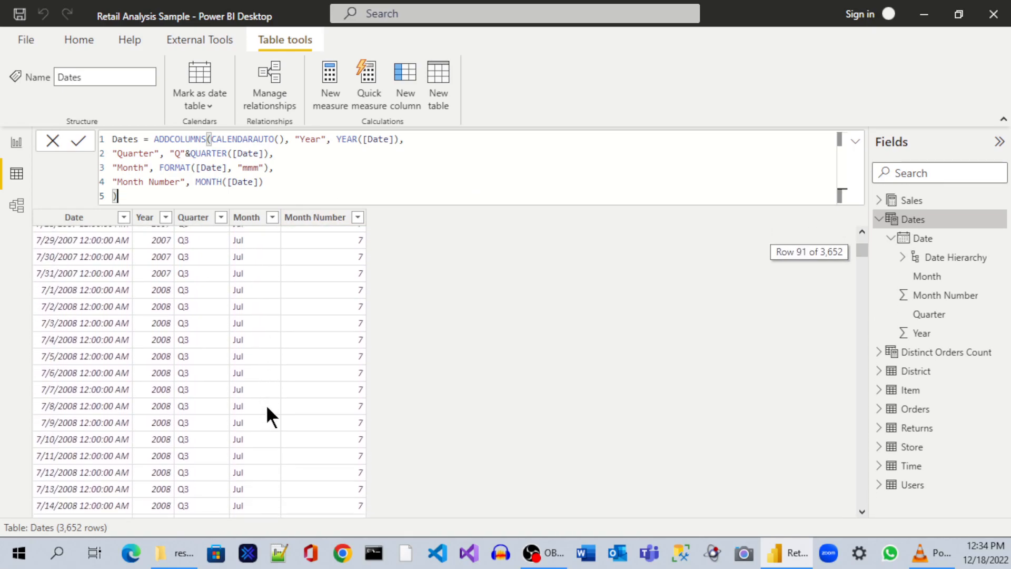
{"action": "scroll", "coordinate": [267, 404], "scroll_direction": "down", "scroll_amount": 4}
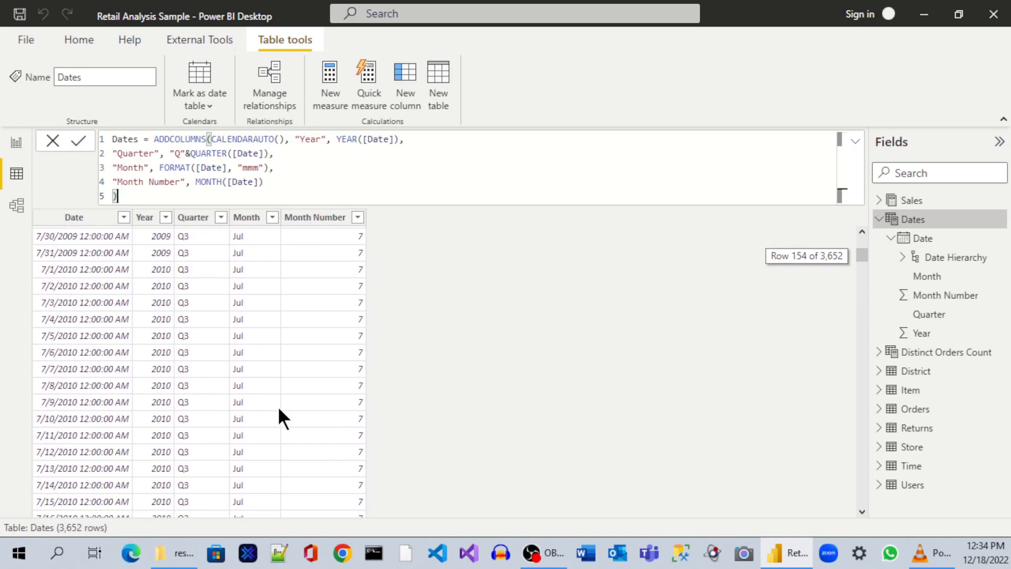
{"action": "left_click_drag", "start_coordinate": [862, 256], "coordinate": [849, 381]}
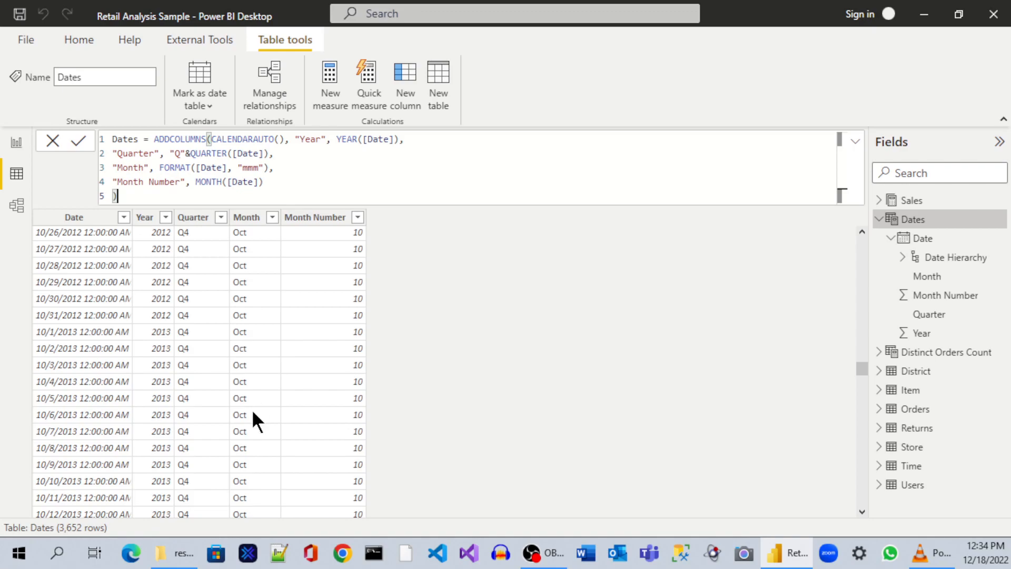
{"action": "scroll", "coordinate": [270, 442], "scroll_direction": "down", "scroll_amount": 12}
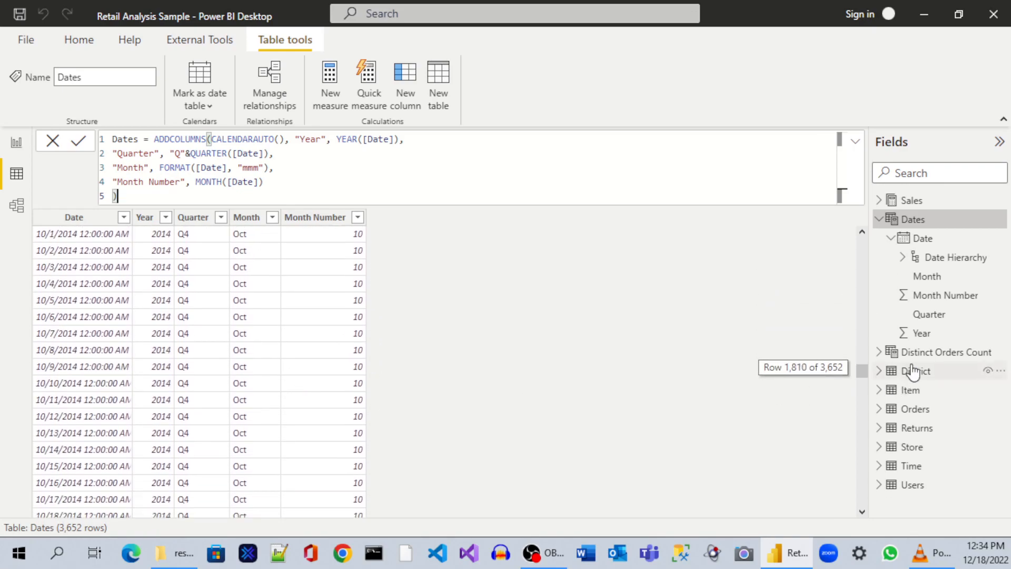
{"action": "left_click_drag", "start_coordinate": [857, 376], "coordinate": [857, 426]}
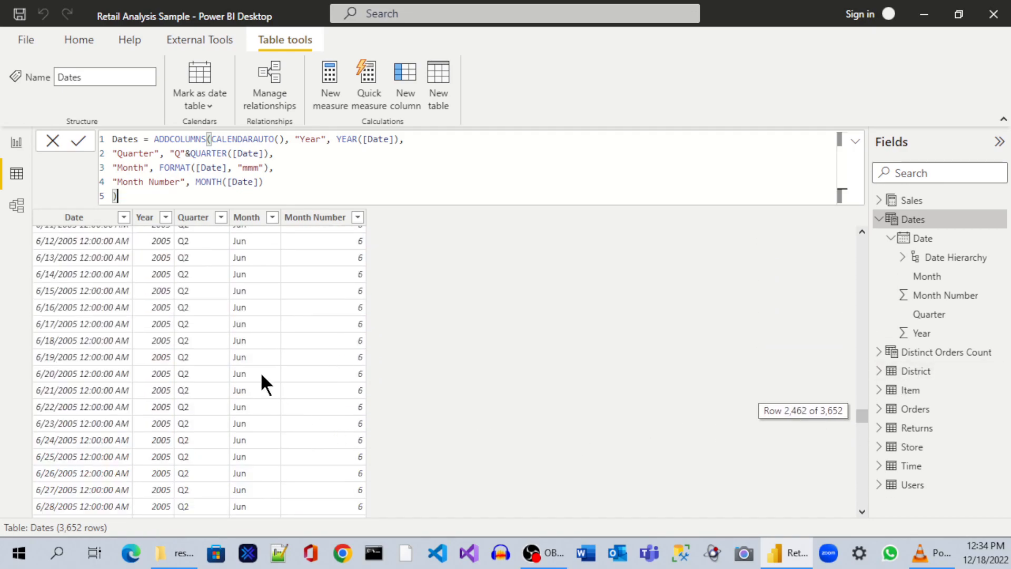
Set the Month column's format string back to "mmmm", commit the Dates formula and check the month names in the rows
{"action": "left_click", "coordinate": [259, 171]}
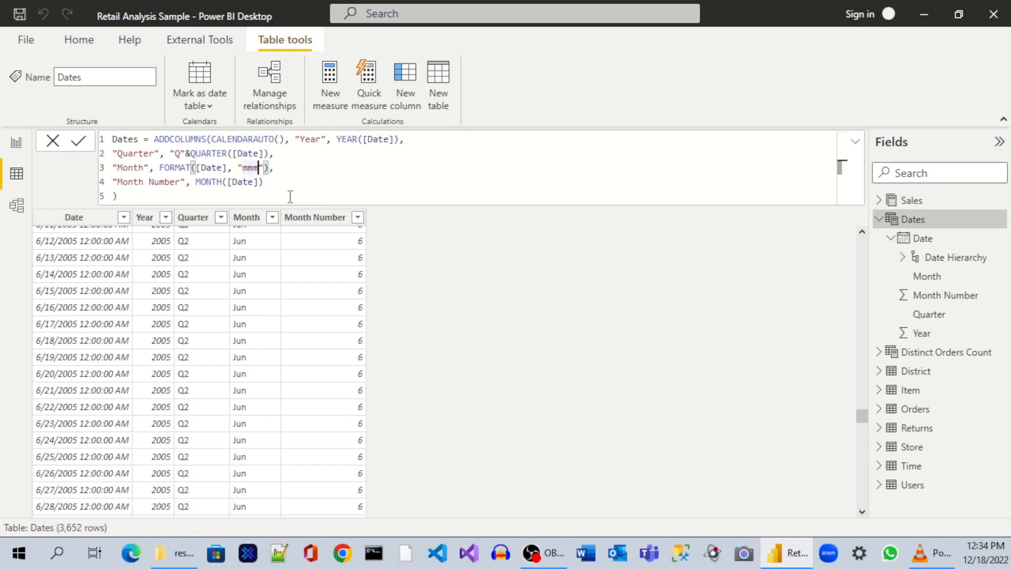
{"action": "type", "text": "m"}
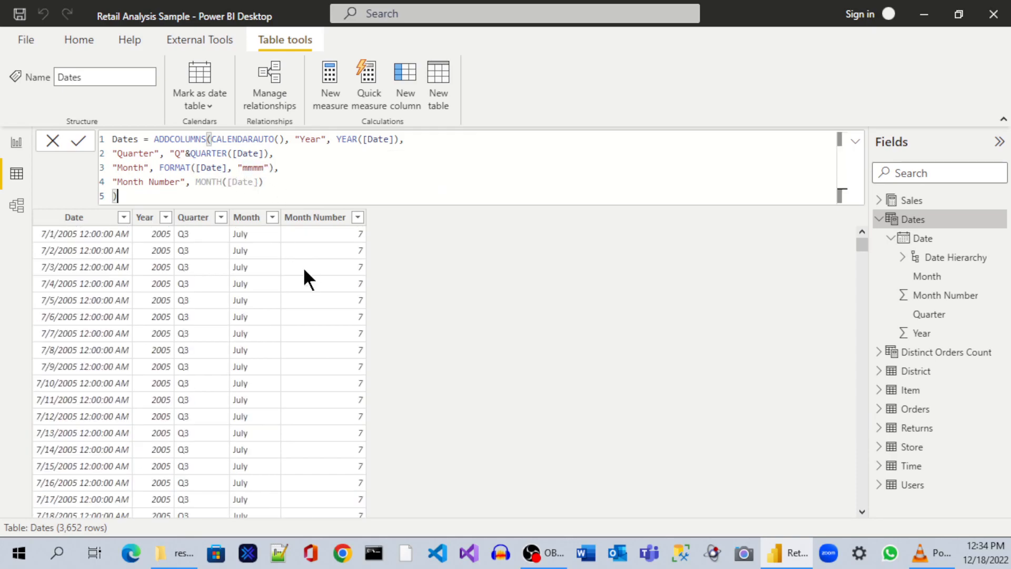
{"action": "left_click_drag", "start_coordinate": [860, 242], "coordinate": [859, 352]}
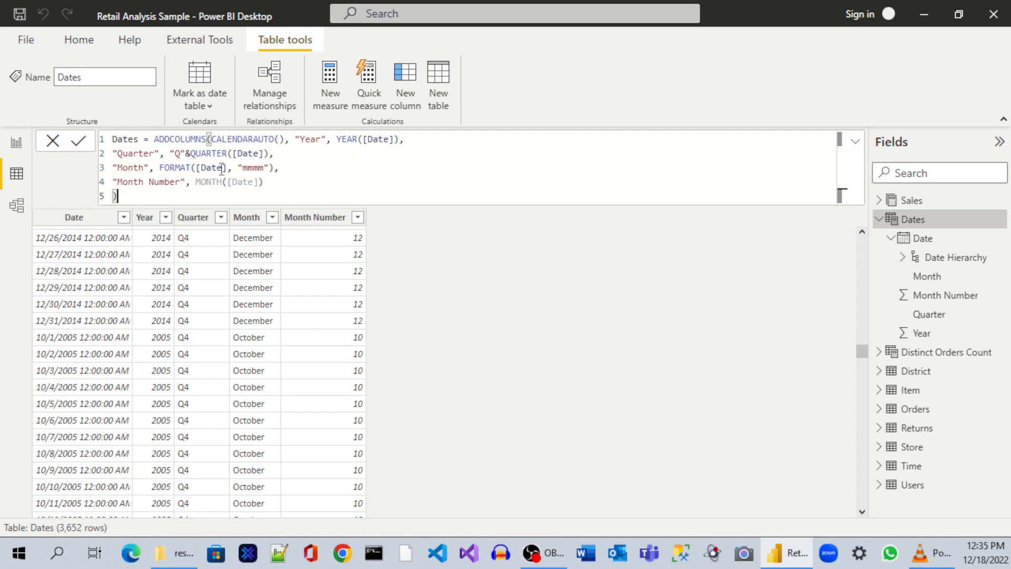
On a fifth formula line, add a "Week Number" column with WEEKNUM([Date]), commit the Dates formula and check its rows
{"action": "left_click", "coordinate": [304, 182]}
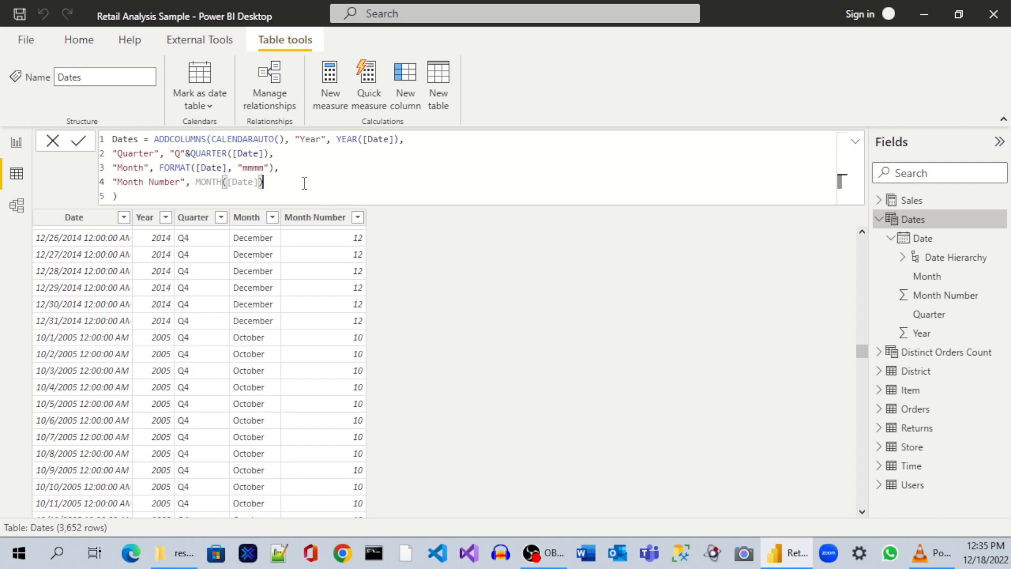
{"action": "type", "text": ","}
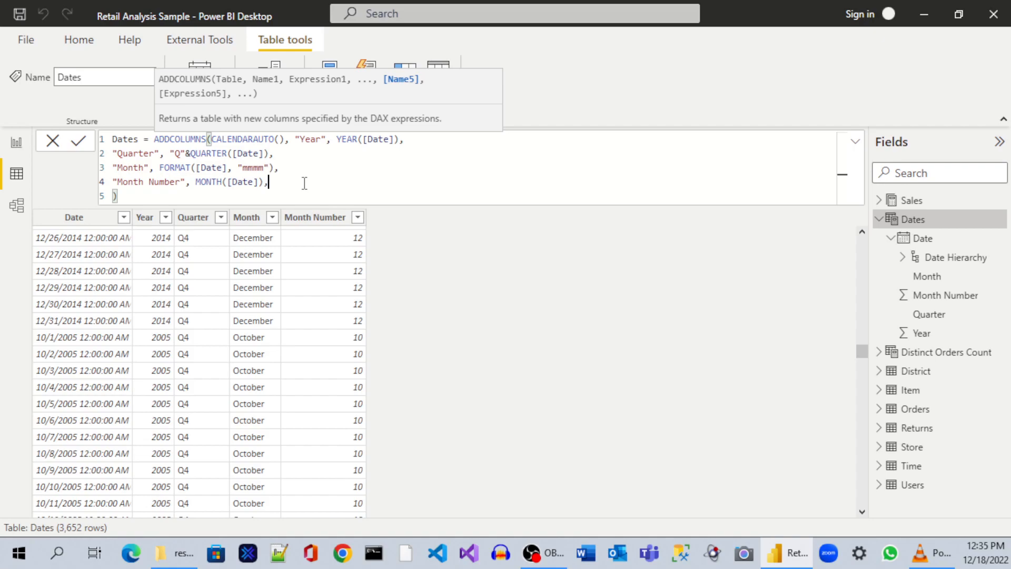
{"action": "key", "text": "shift+Return"}
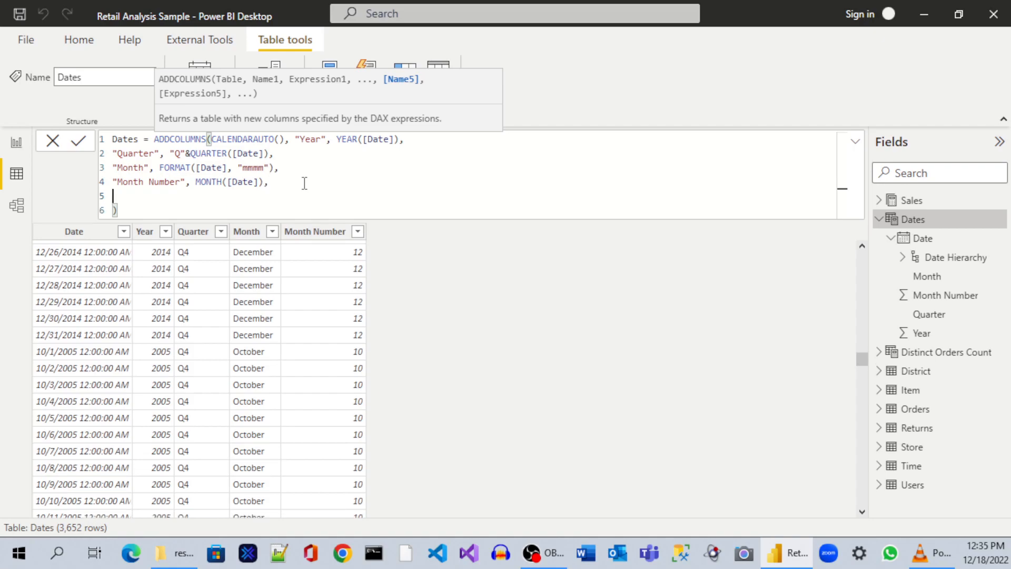
{"action": "type", "text": "\"Week Number\","}
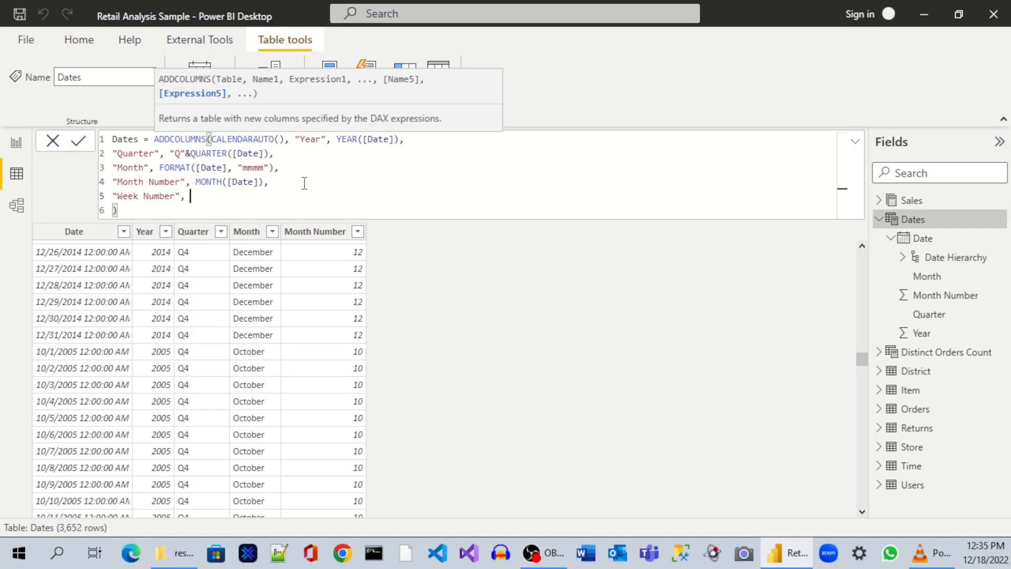
{"action": "type", "text": " W"}
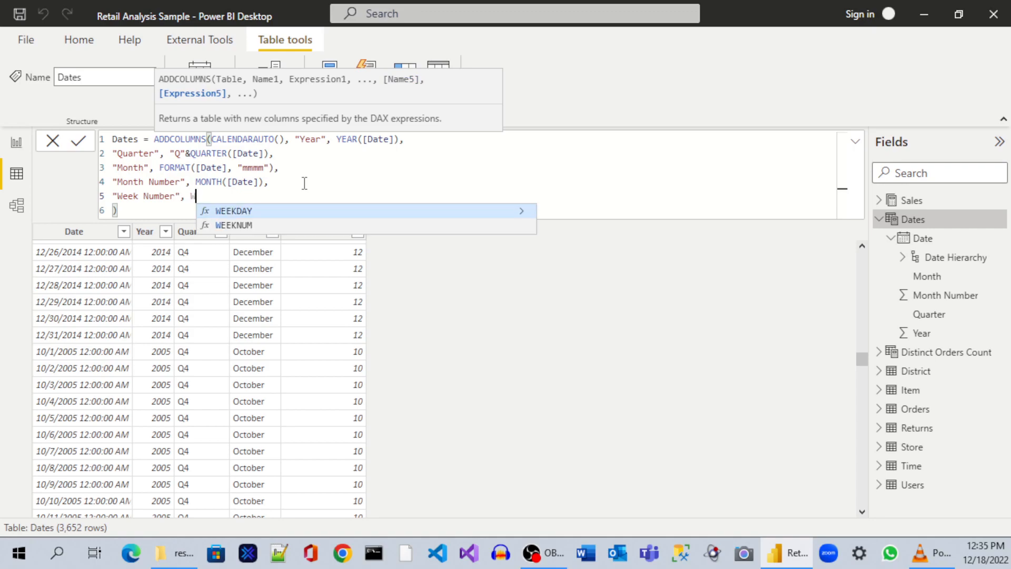
{"action": "left_click", "coordinate": [256, 225]}
{"action": "type", "text": "["}
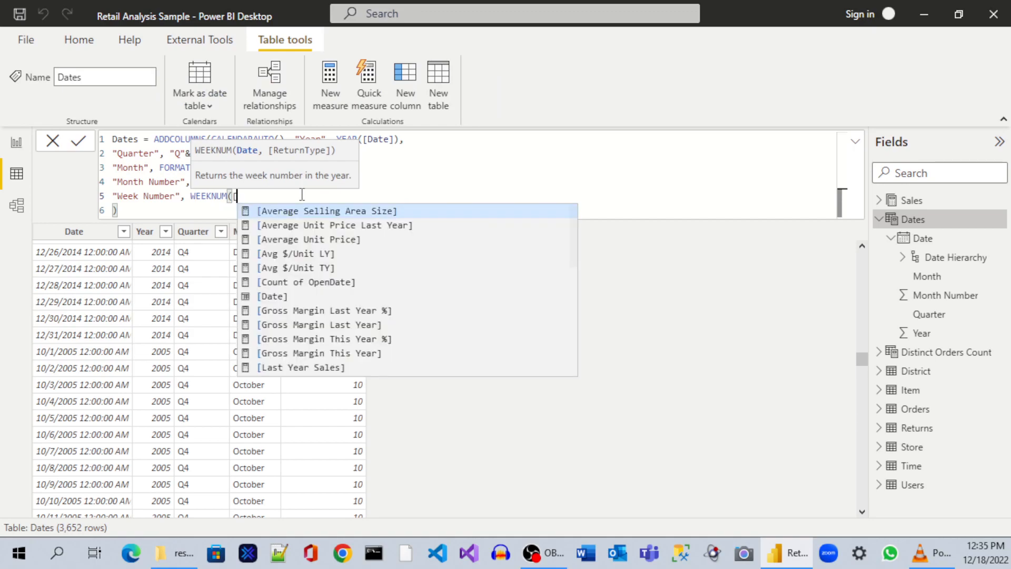
{"action": "type", "text": "Da"}
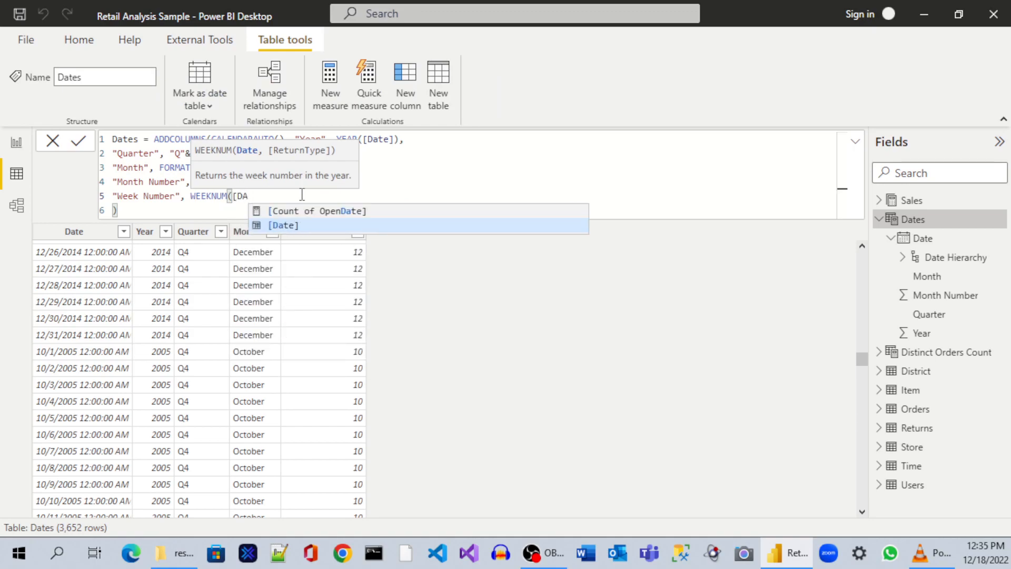
{"action": "key", "text": "Tab"}
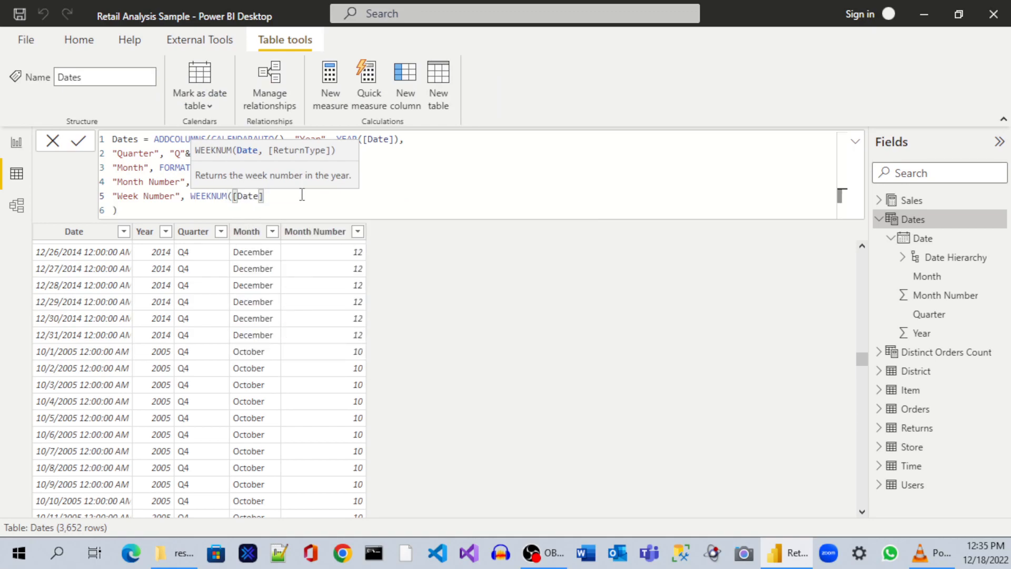
{"action": "type", "text": ")"}
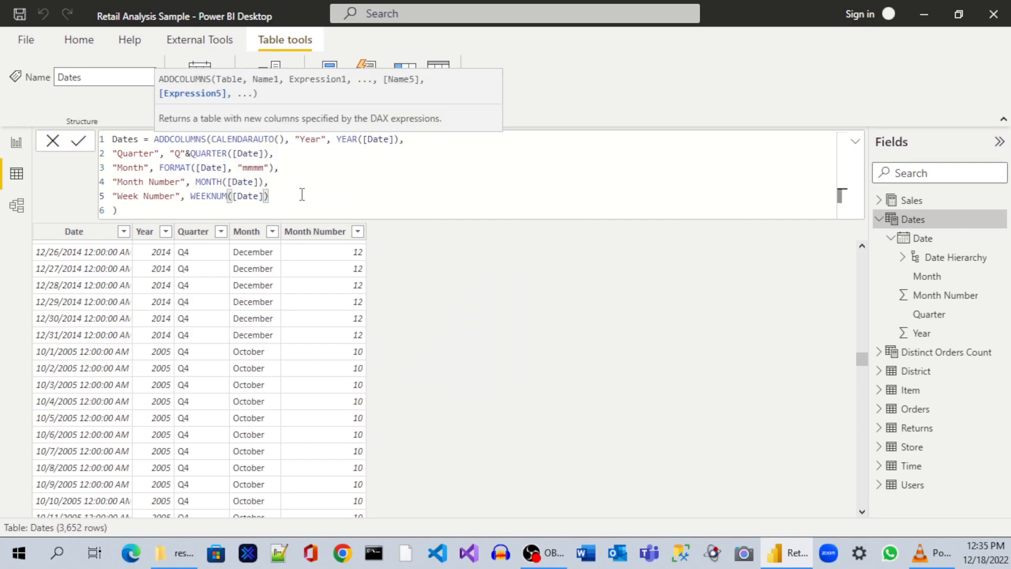
{"action": "key", "text": "Return"}
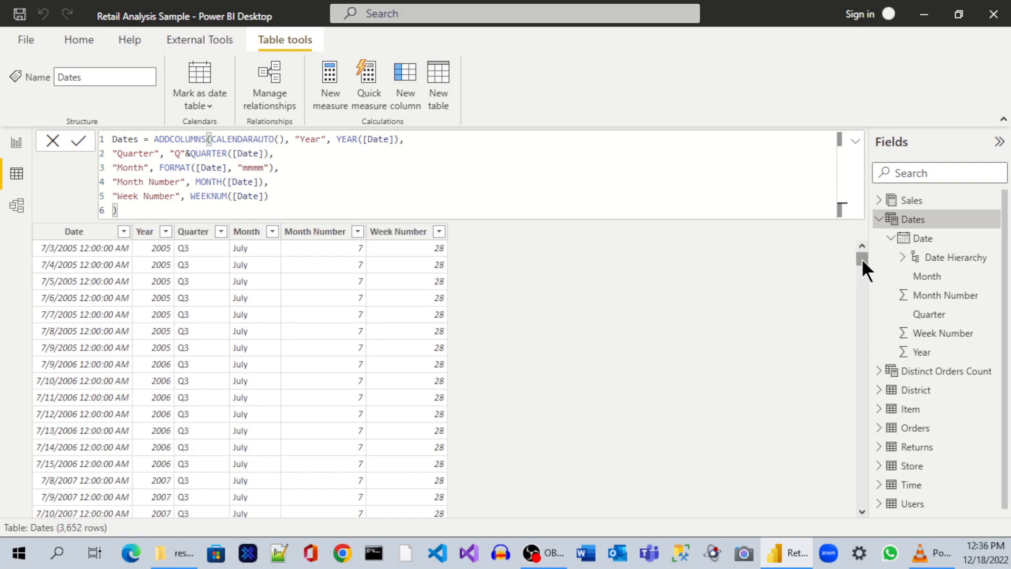
{"action": "left_click_drag", "start_coordinate": [862, 258], "coordinate": [859, 365]}
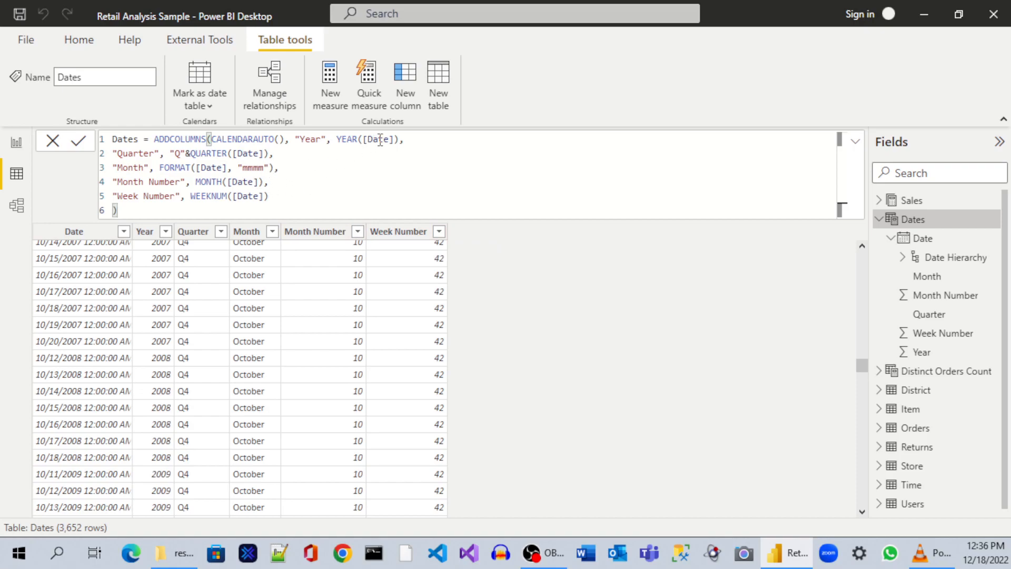
On a sixth formula line, name a new column "Day of Year" and try the DAY function for its expression
{"action": "left_click", "coordinate": [295, 196]}
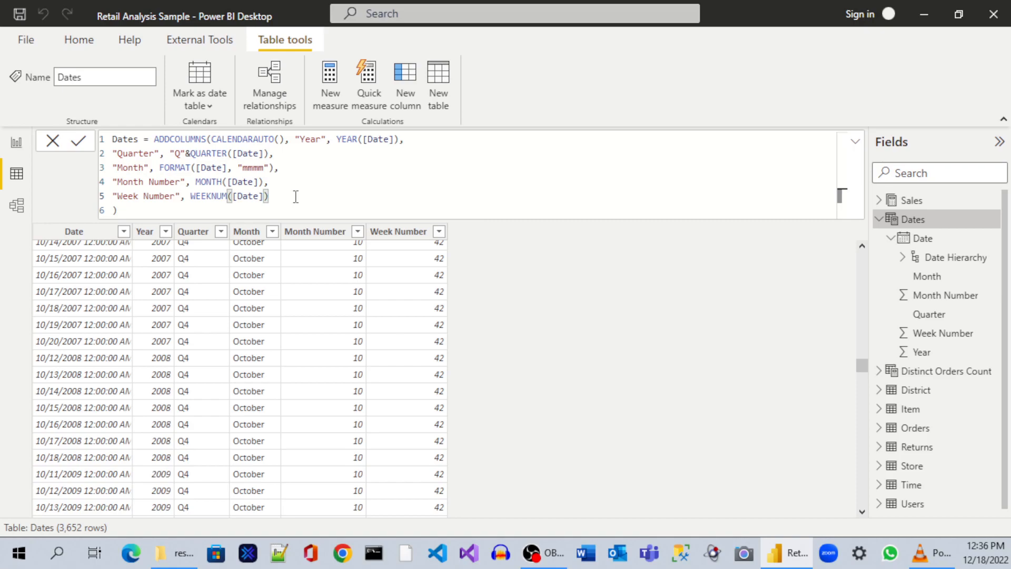
{"action": "type", "text": ","}
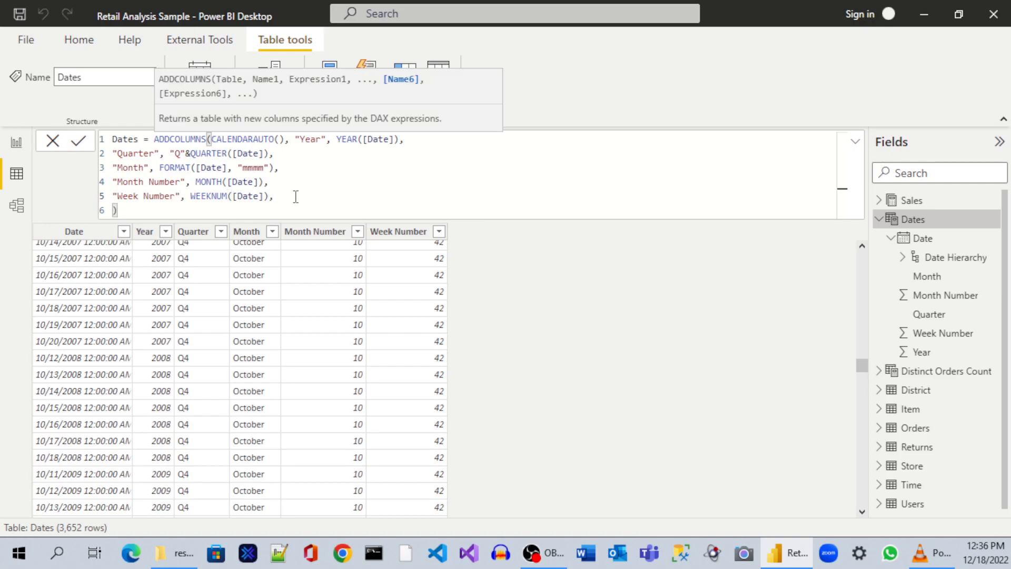
{"action": "key", "text": "shift+Return"}
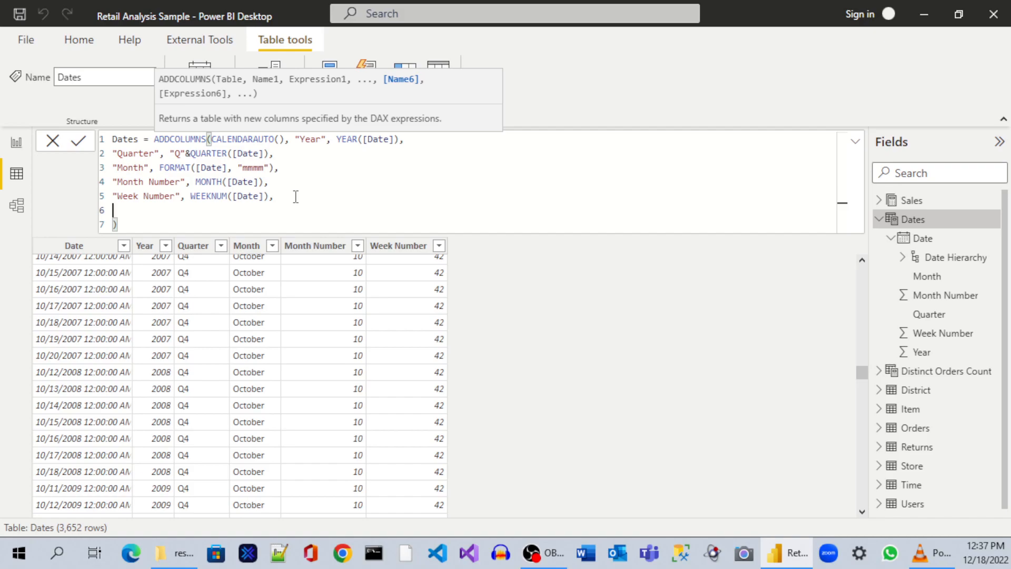
{"action": "type", "text": "\"Day of Year\", day"}
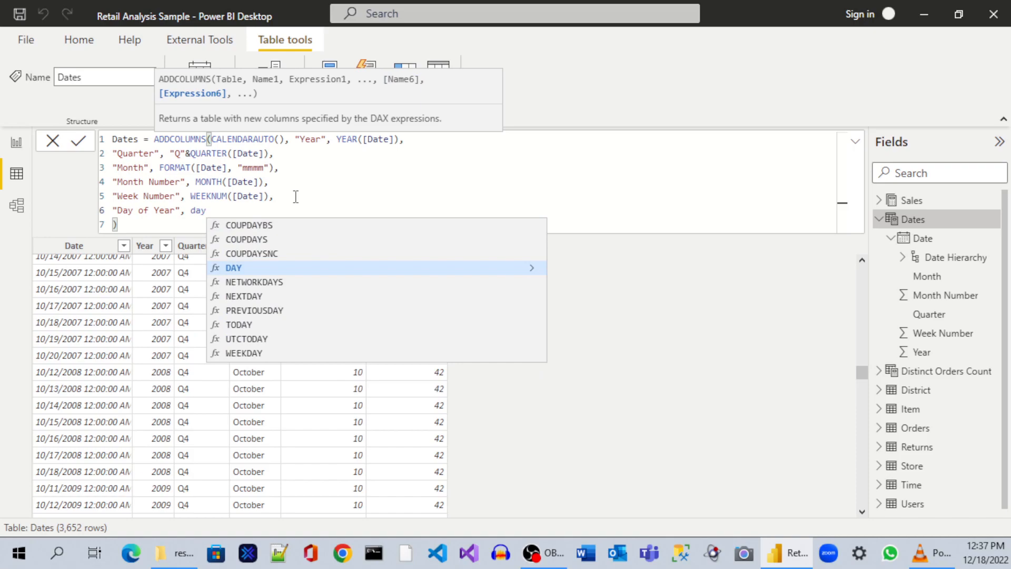
{"action": "left_click", "coordinate": [275, 269]}
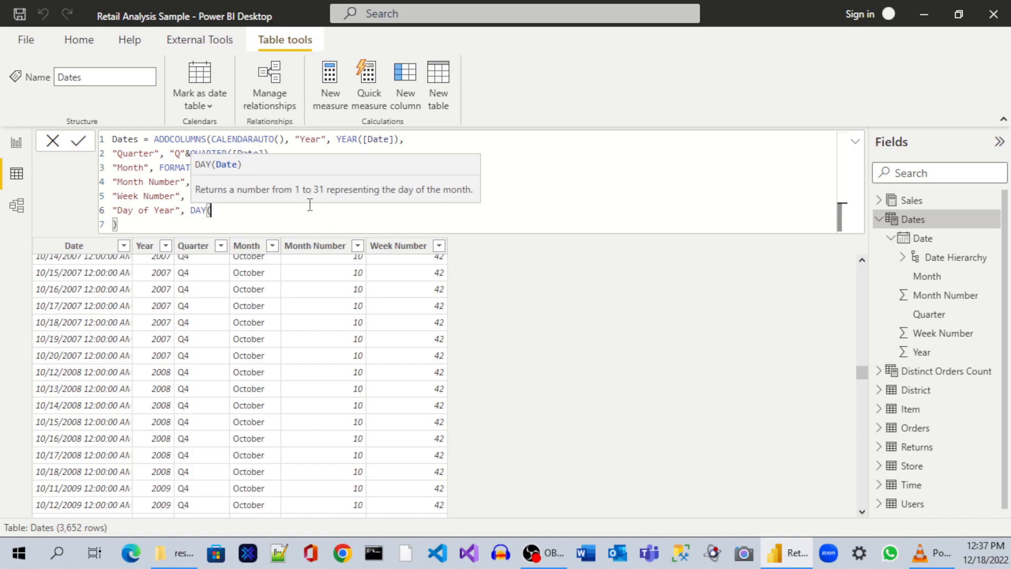
{"action": "key", "text": "BackSpace"}
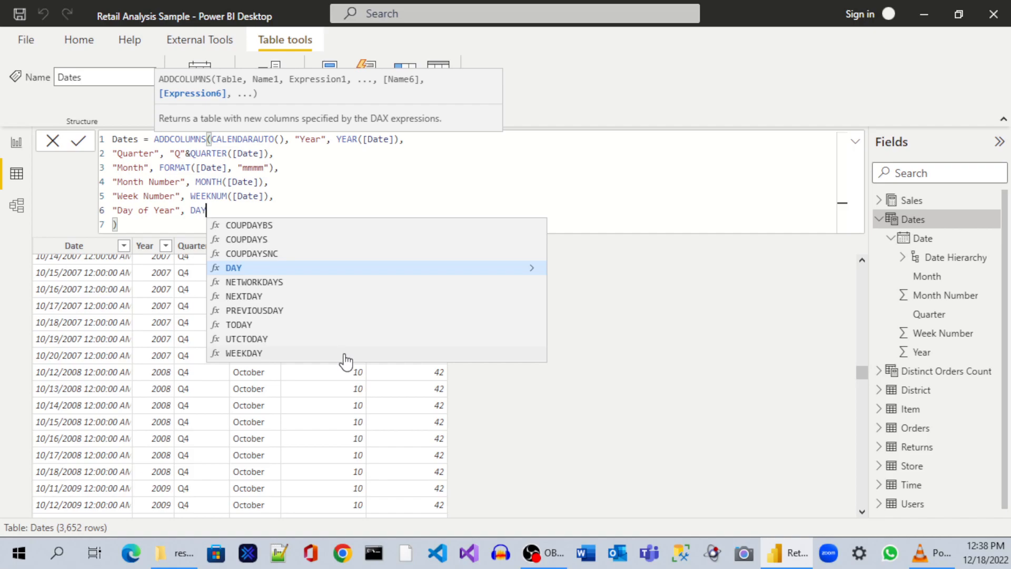
Enter WEEKDAY([Date]) as the expression of the "Day of Year" column
{"action": "left_click", "coordinate": [258, 354]}
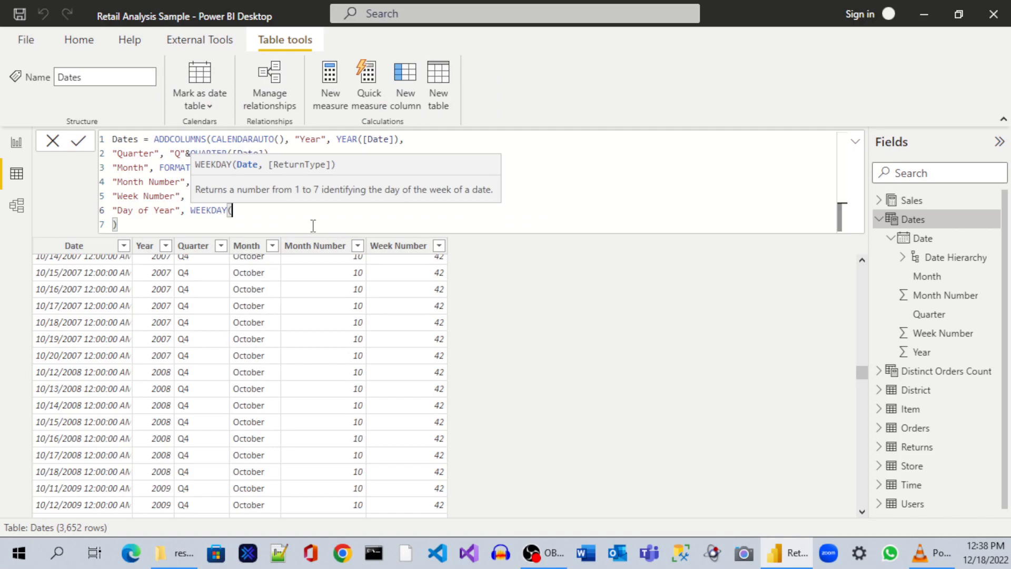
{"action": "type", "text": "["}
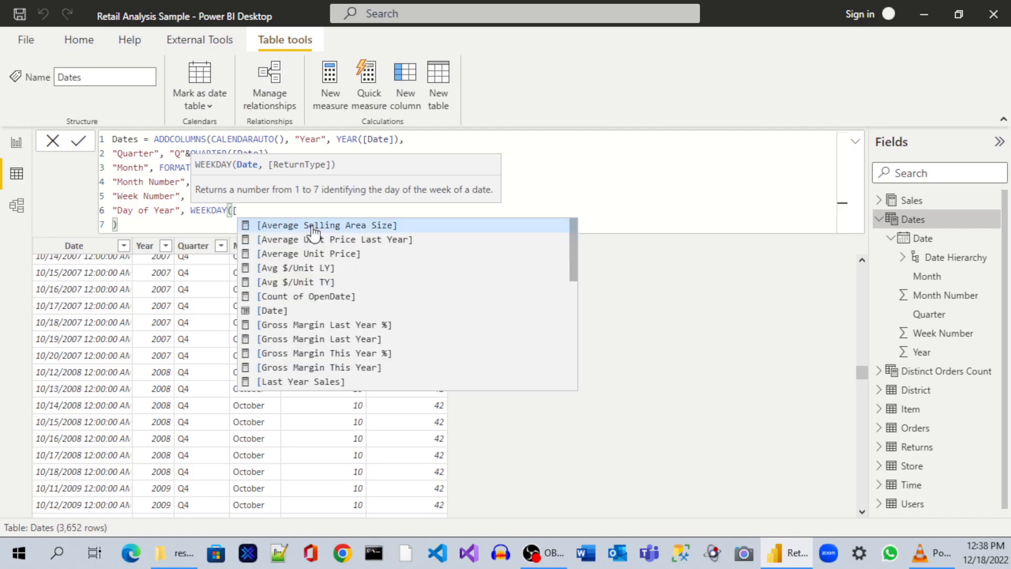
{"action": "type", "text": "DA"}
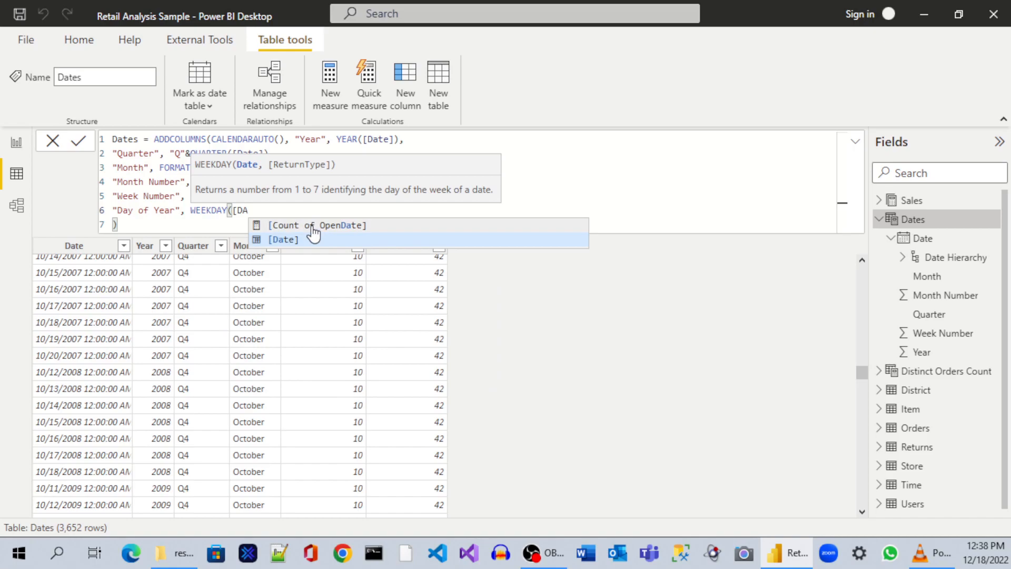
{"action": "key", "text": "Tab"}
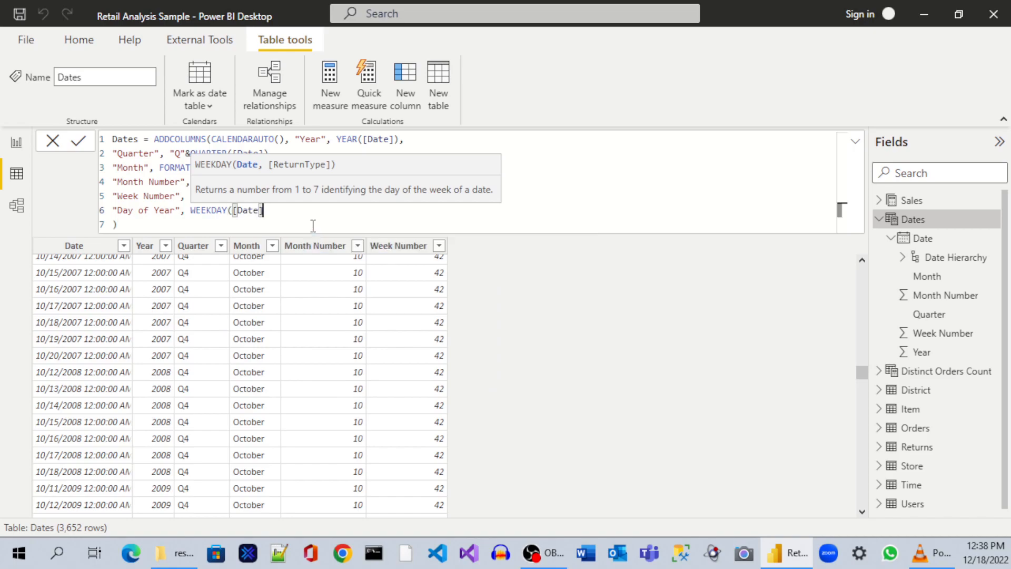
{"action": "type", "text": ")"}
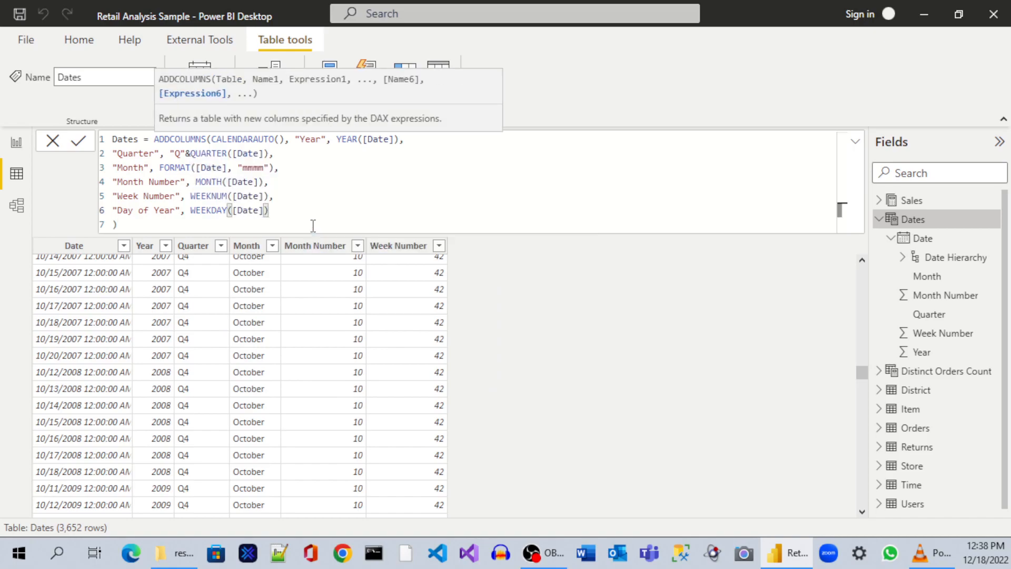
Rename the "Day of Year" column in the formula as "Day of the Week" and commit the Dates formula
{"action": "double_click", "coordinate": [170, 211]}
{"action": "type", "text": "the Week"}
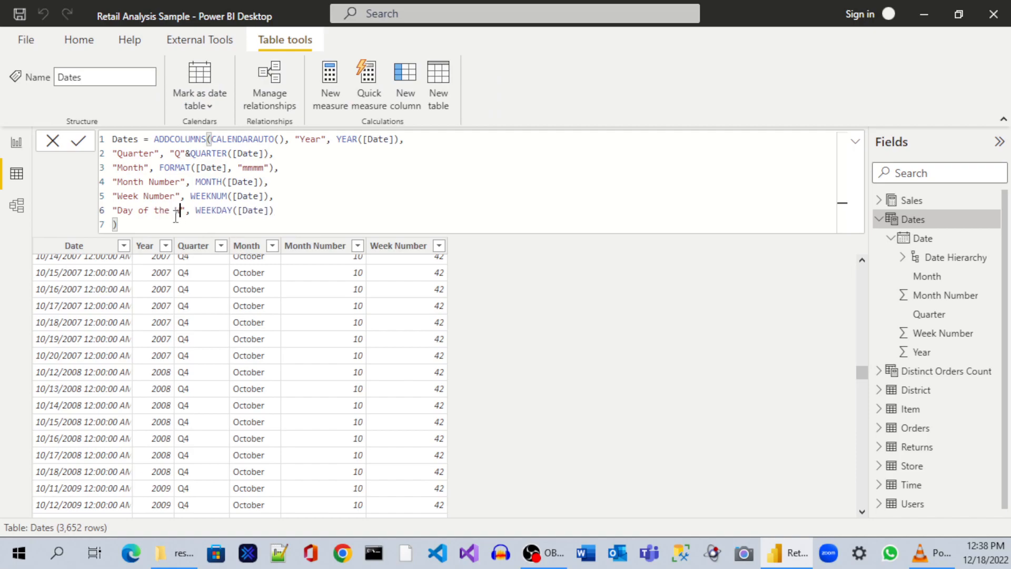
{"action": "left_click", "coordinate": [332, 212]}
{"action": "key", "text": "Down"}
{"action": "key", "text": "Return"}
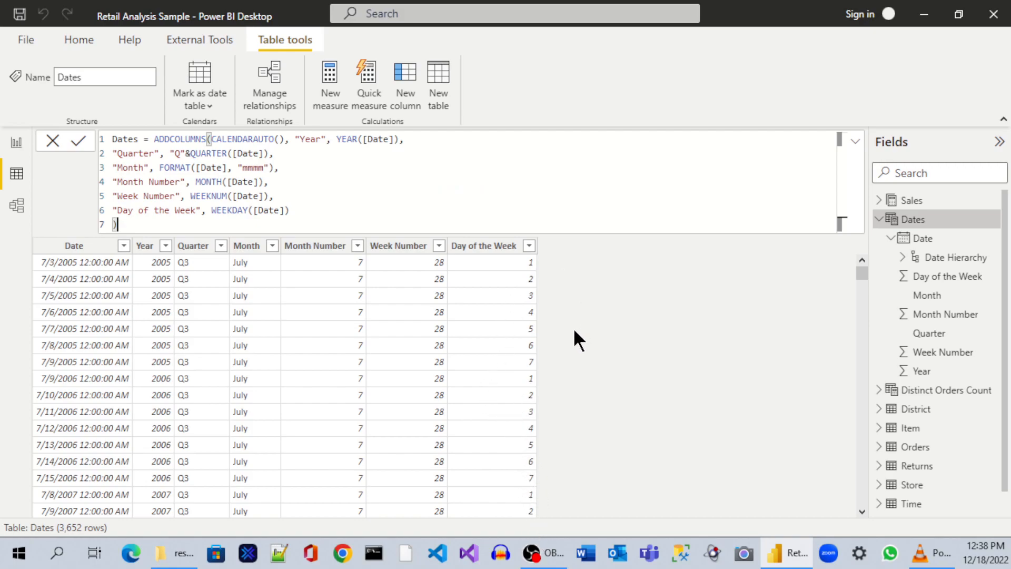
{"action": "left_click", "coordinate": [332, 210]}
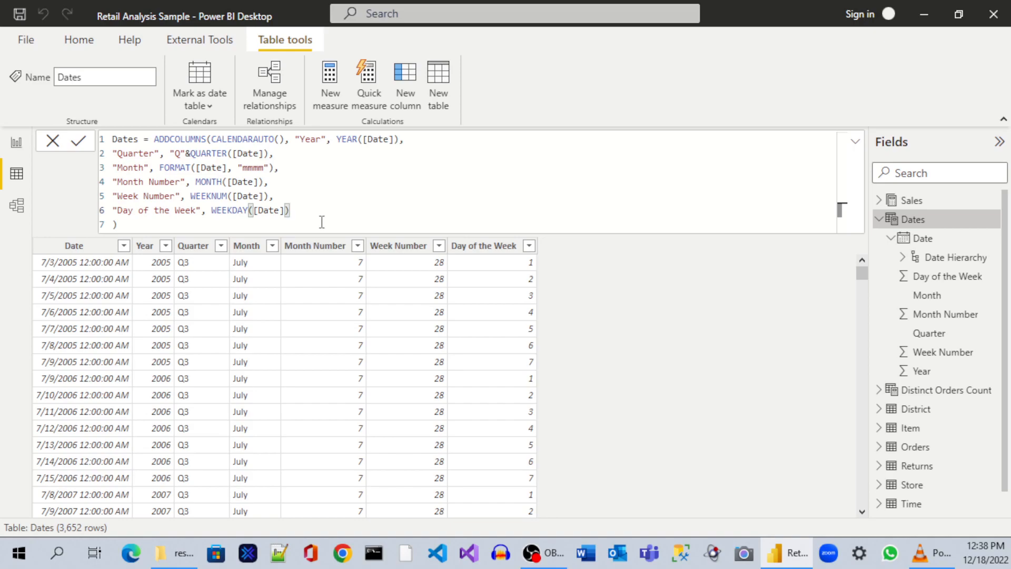
{"action": "type", "text": ","}
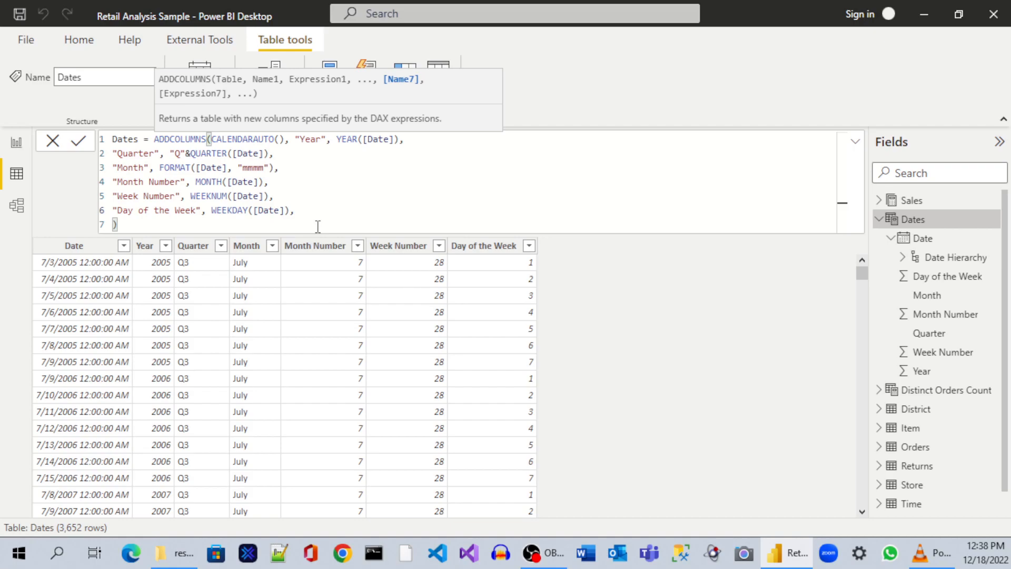
{"action": "key", "text": "shift+Return"}
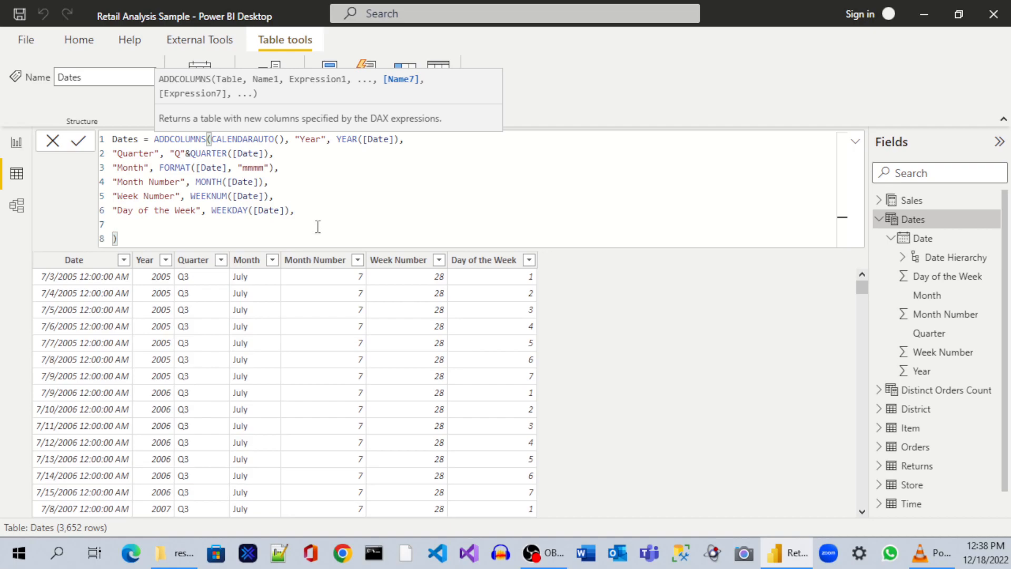
{"action": "key", "text": "BackSpace"}
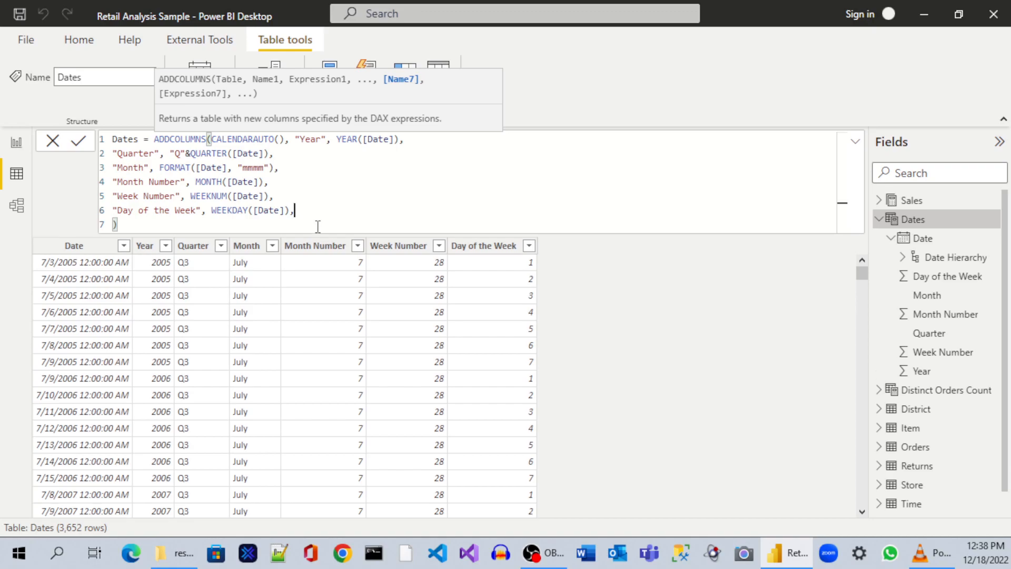
{"action": "left_click_drag", "start_coordinate": [210, 212], "coordinate": [289, 212]}
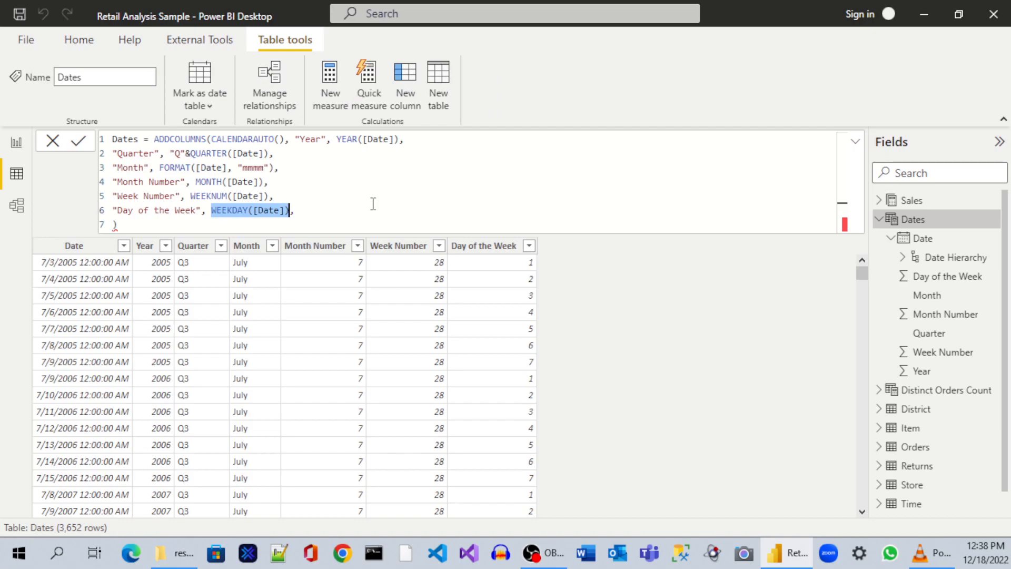
{"action": "type", "text": "day"}
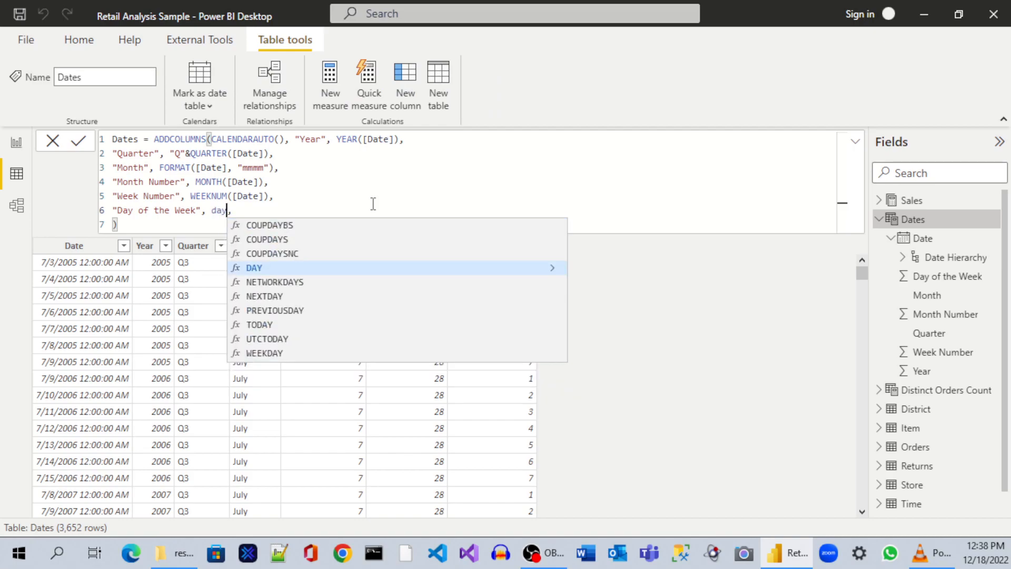
{"action": "left_click", "coordinate": [280, 355]}
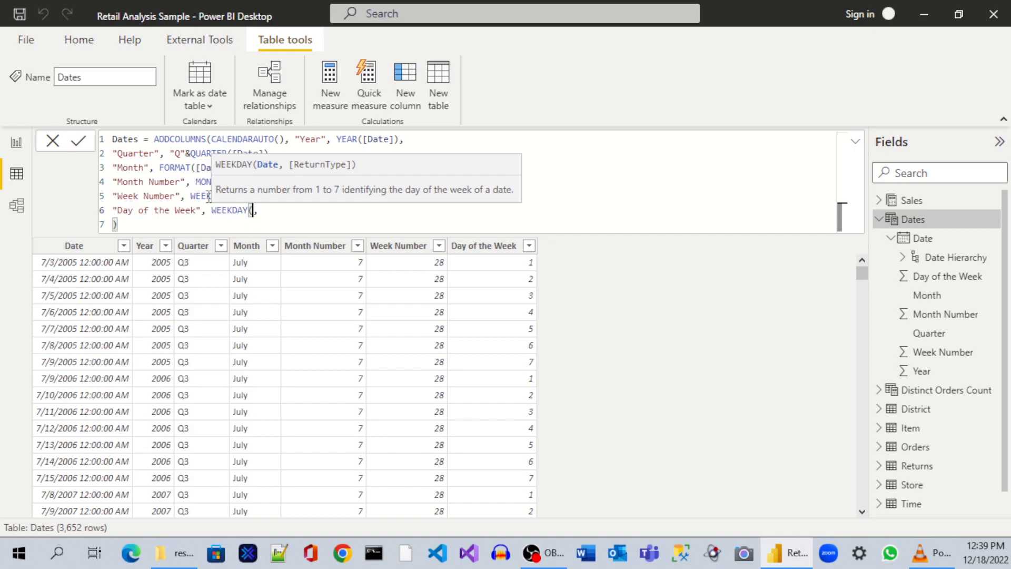
Replace the "Day of the Week" expression with the start of a FORMAT function on [Date], up to the format string's opening quote
{"action": "double_click", "coordinate": [174, 168]}
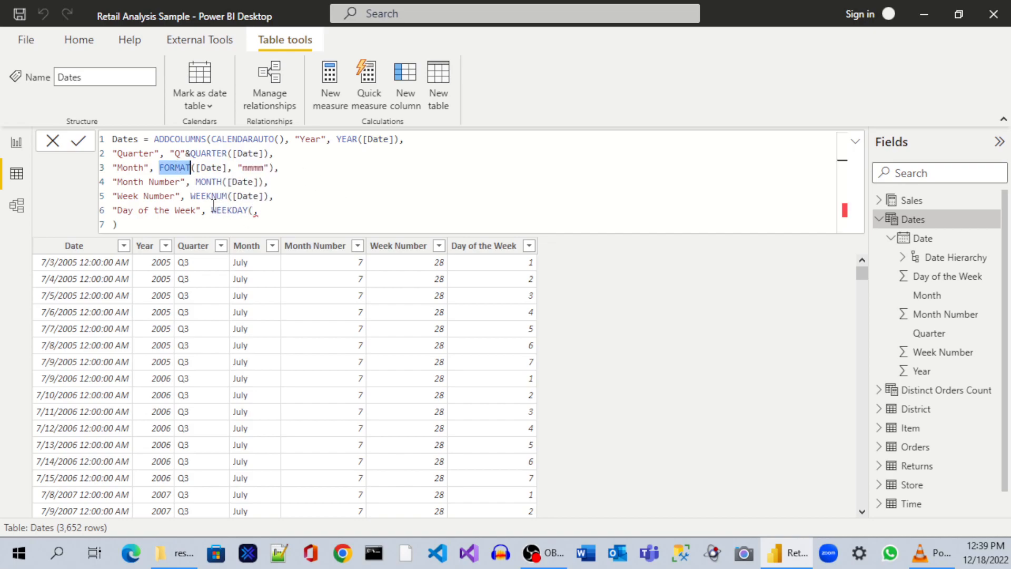
{"action": "left_click_drag", "start_coordinate": [211, 210], "coordinate": [263, 208]}
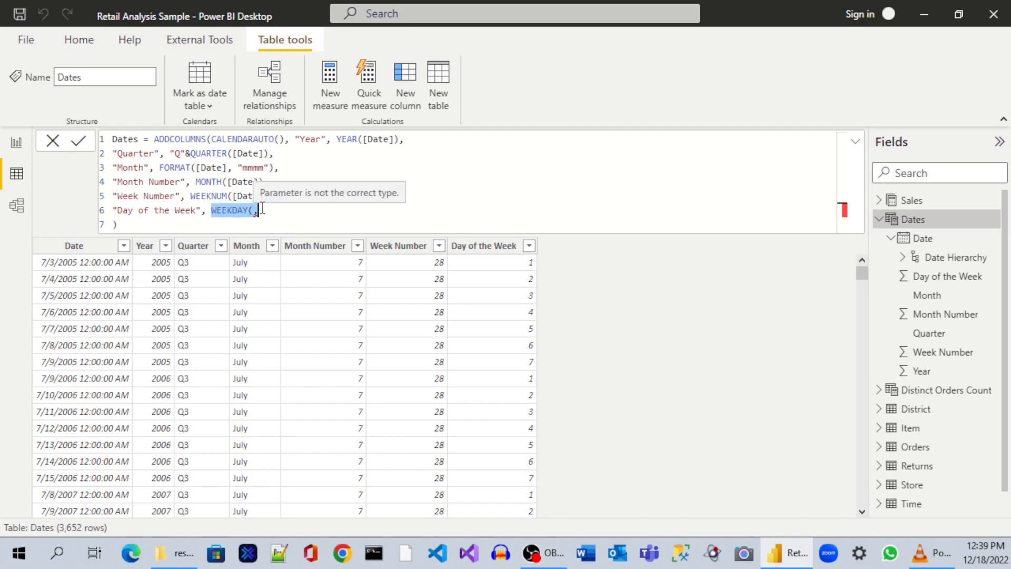
{"action": "type", "text": "FORMAT"}
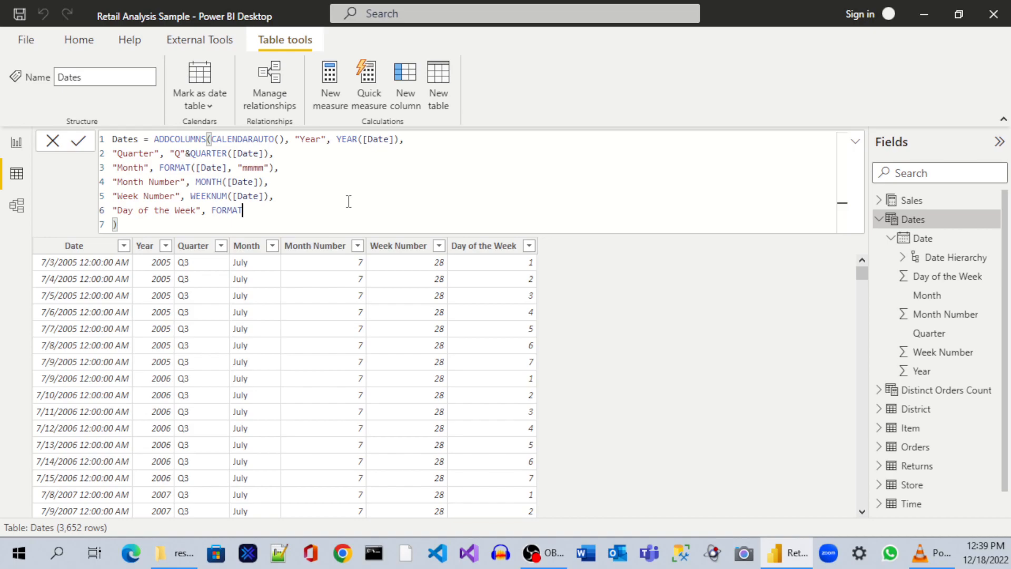
{"action": "type", "text": "("}
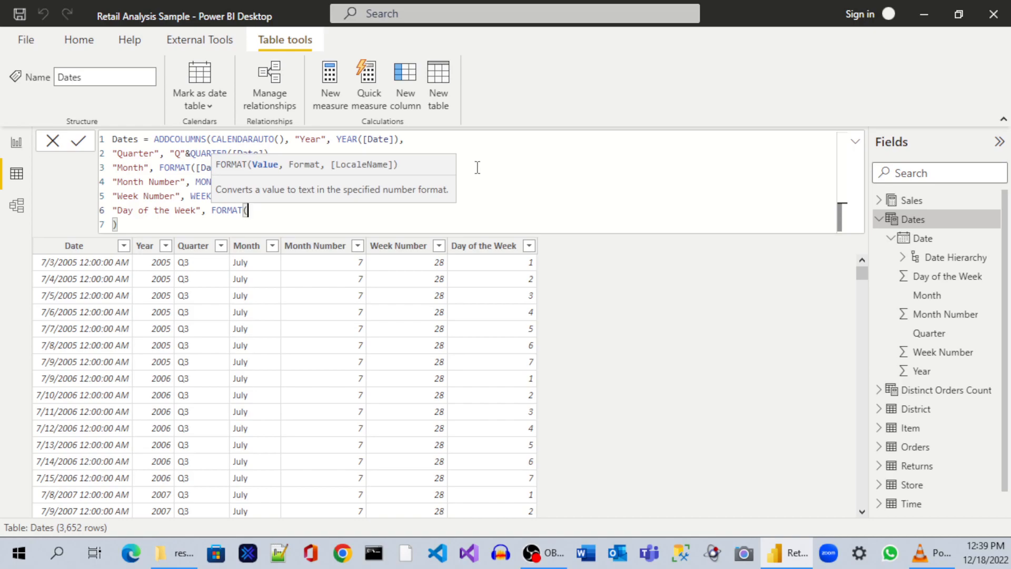
{"action": "type", "text": "["}
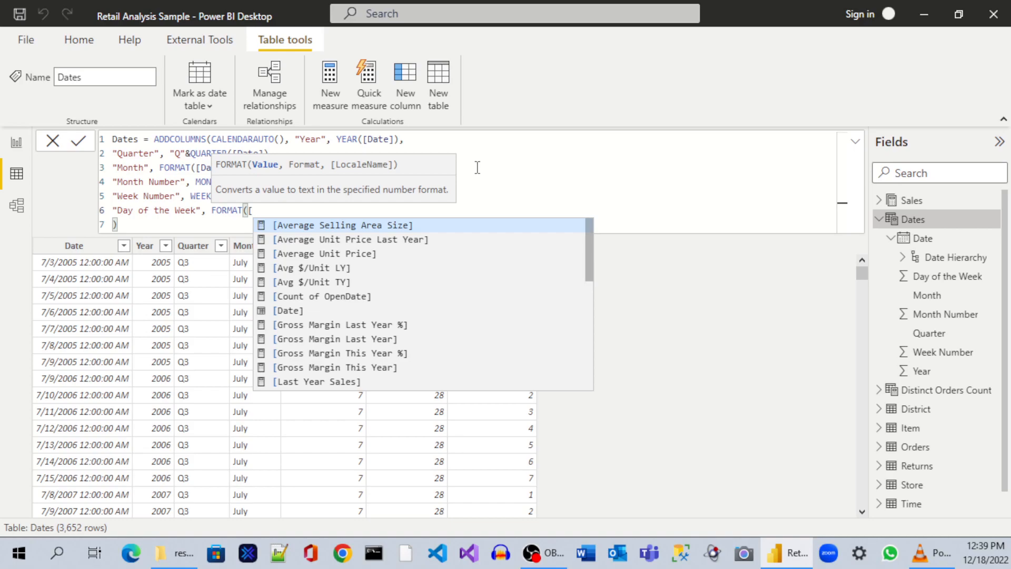
{"action": "type", "text": "DA"}
{"action": "key", "text": "Tab"}
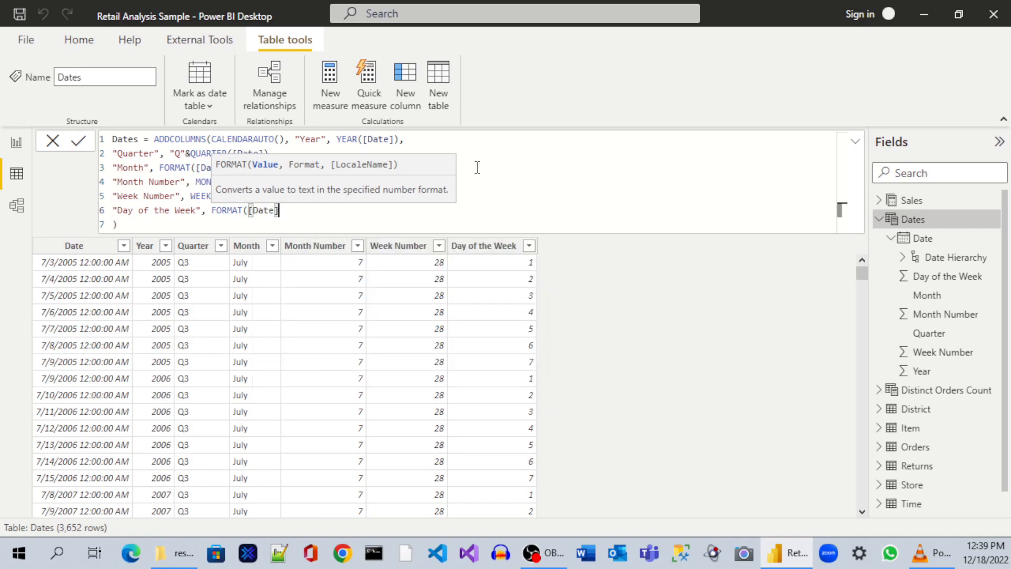
{"action": "type", "text": ","}
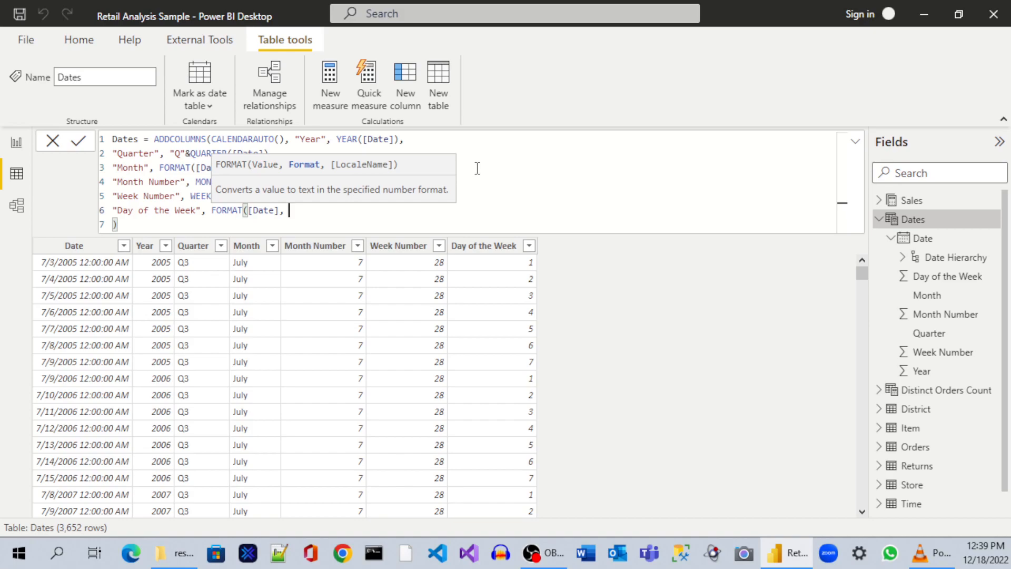
{"action": "key", "text": "Escape"}
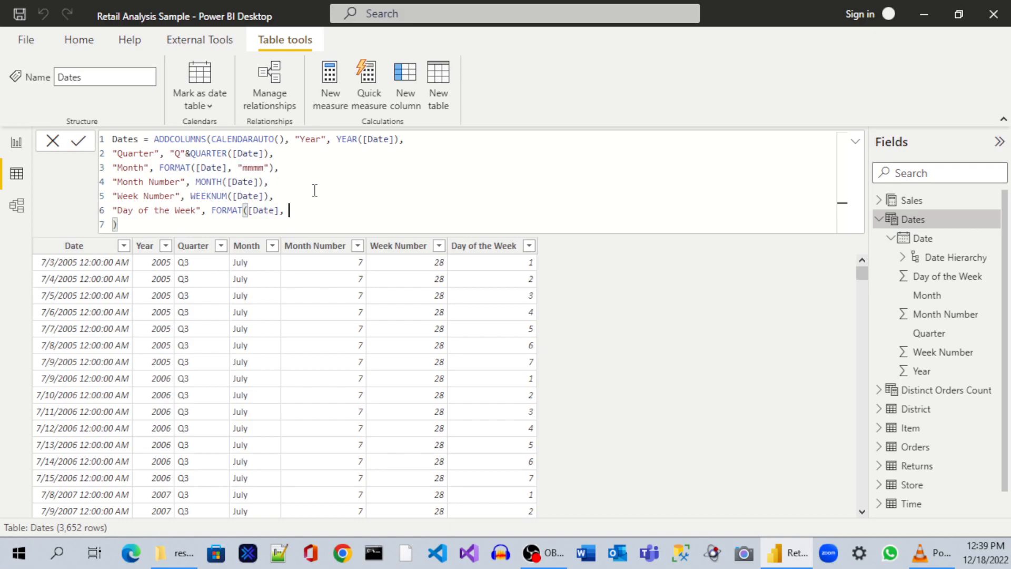
{"action": "type", "text": "\""}
Try DAY([Date], "dddd") as the expression of the "Day of the Week" column
{"action": "left_click_drag", "start_coordinate": [210, 210], "coordinate": [297, 210]}
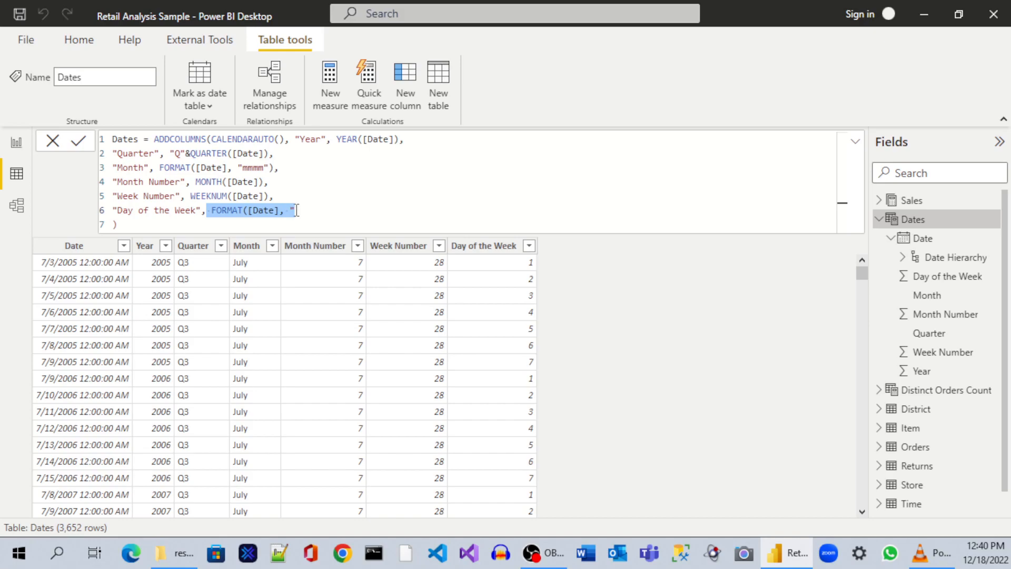
{"action": "key", "text": "BackSpace"}
{"action": "type", "text": "DAY"}
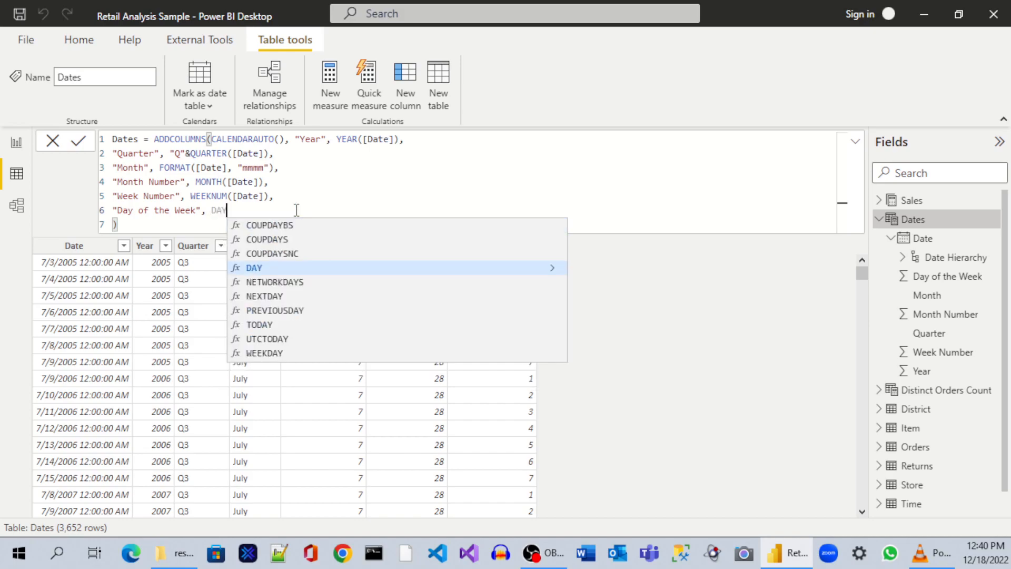
{"action": "type", "text": "("}
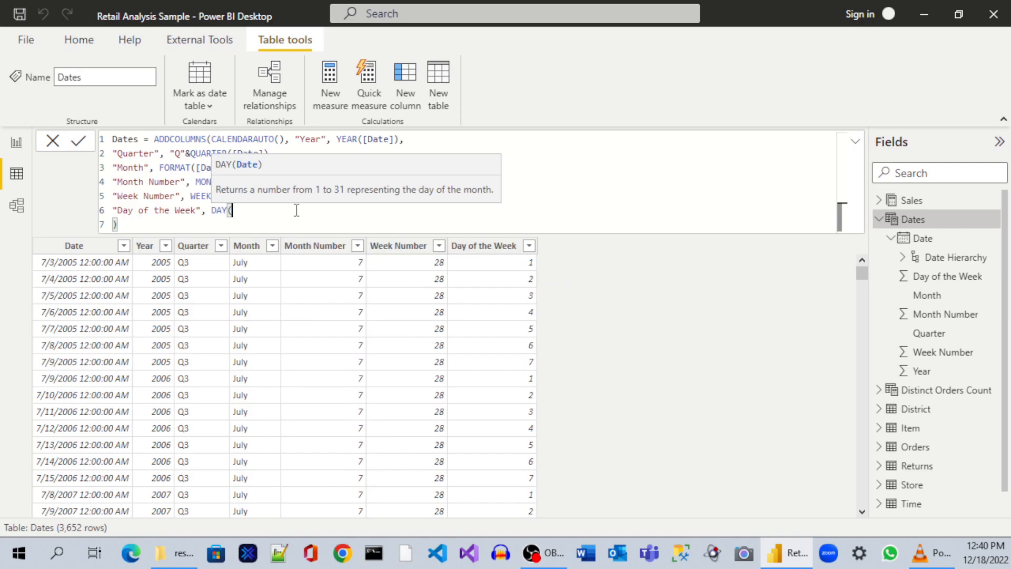
{"action": "type", "text": "[DA"}
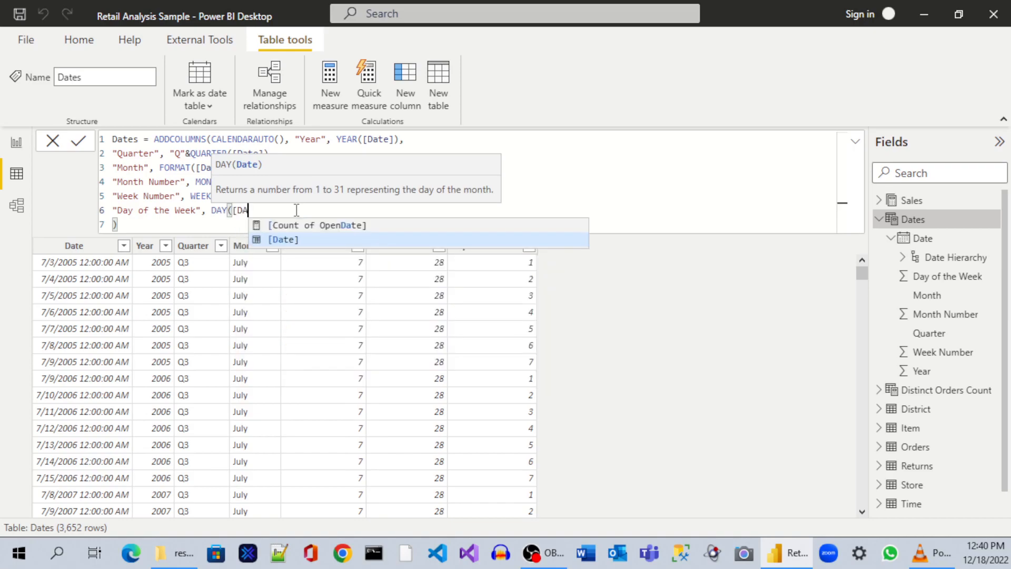
{"action": "key", "text": "Tab"}
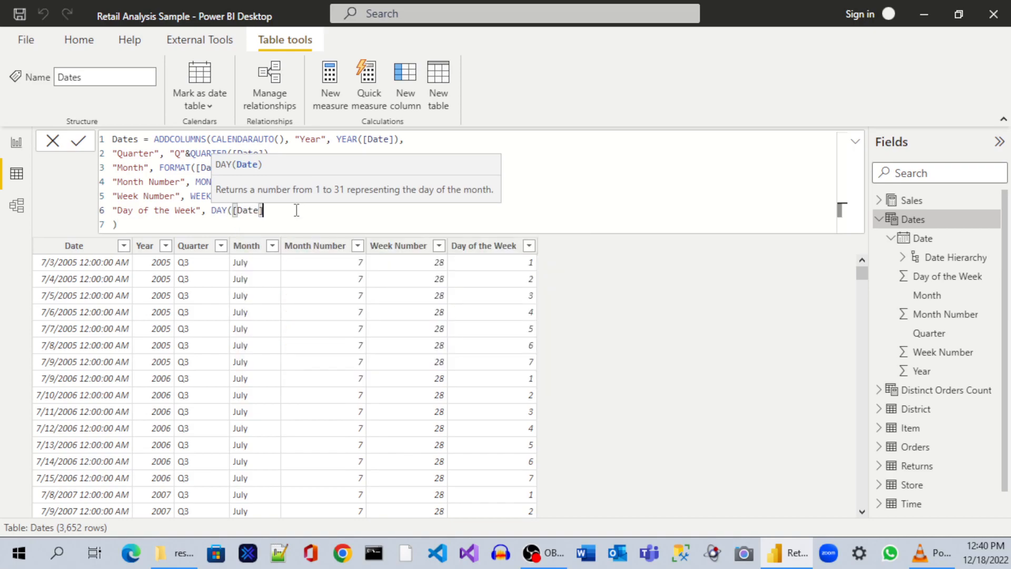
{"action": "type", "text": ","}
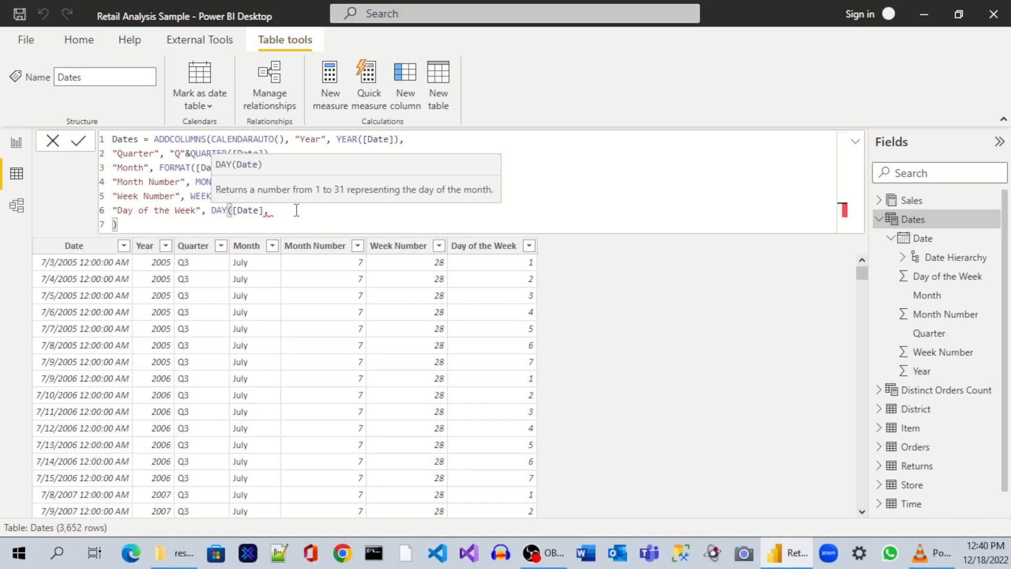
{"action": "key", "text": "BackSpace"}
{"action": "key", "text": "BackSpace"}
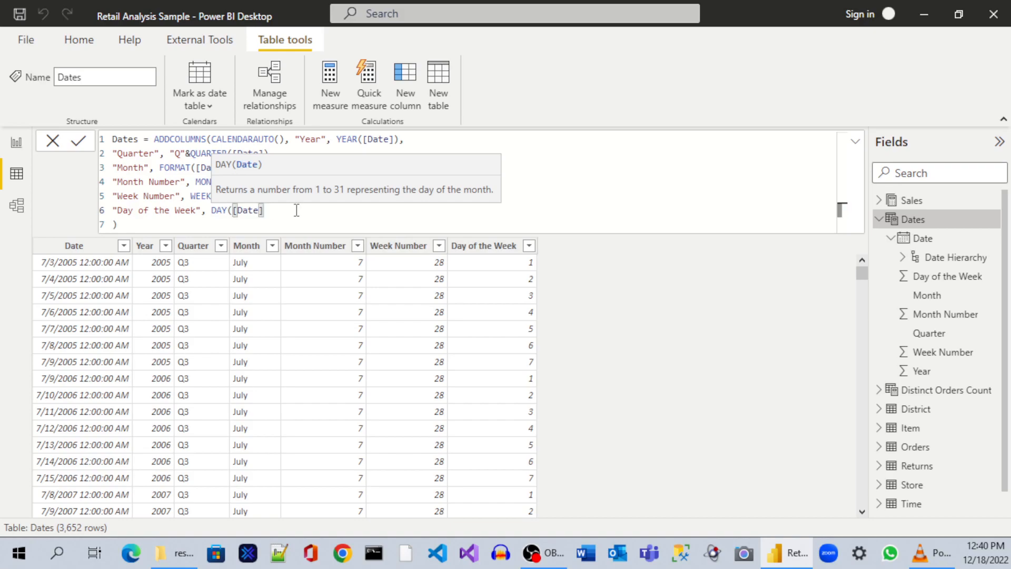
{"action": "left_click", "coordinate": [295, 210]}
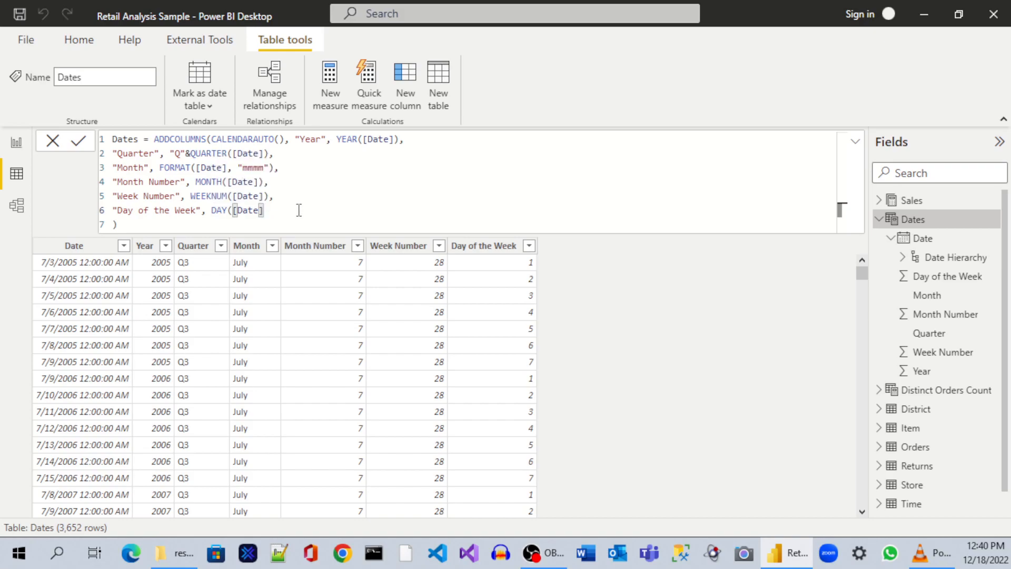
{"action": "type", "text": ", "}
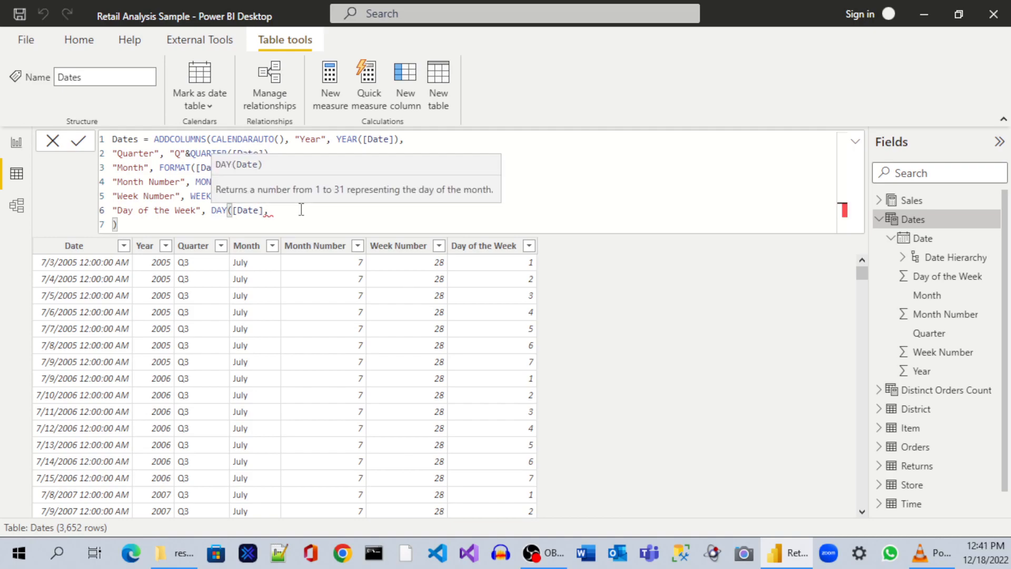
{"action": "type", "text": "\"dddd\")"}
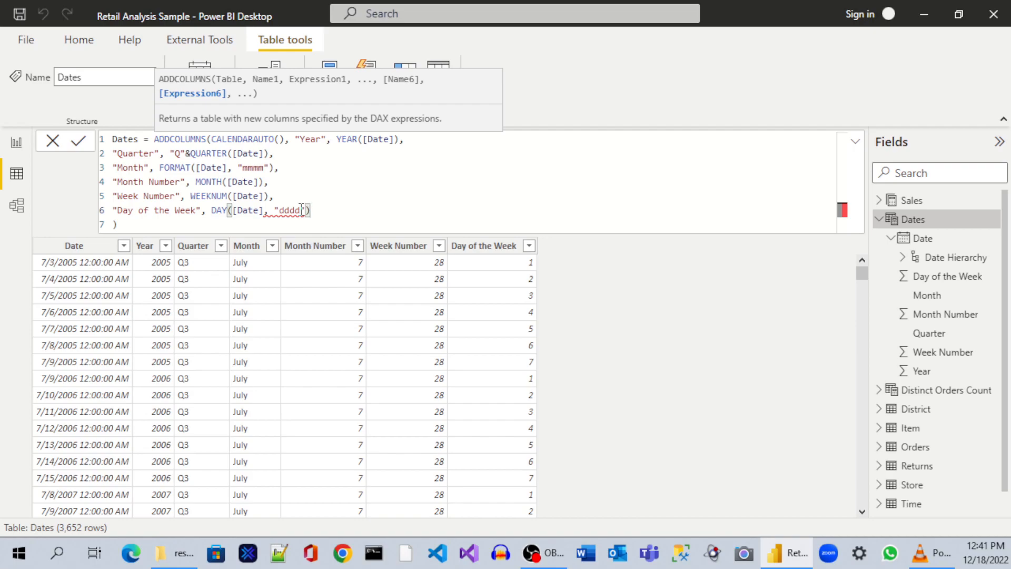
Undo the DAY attempt back to the partial FORMAT([Date], expression of the "Day of the Week" column
{"action": "key", "text": "BackSpace"}
{"action": "key", "text": "BackSpace"}
{"action": "key", "text": "BackSpace"}
{"action": "key", "text": "BackSpace"}
{"action": "key", "text": "BackSpace"}
{"action": "key", "text": "BackSpace"}
{"action": "key", "text": "BackSpace"}
{"action": "key", "text": "BackSpace"}
{"action": "key", "text": "BackSpace"}
{"action": "key", "text": "ctrl+z"}
{"action": "key", "text": "ctrl+z"}
{"action": "key", "text": "ctrl+z"}
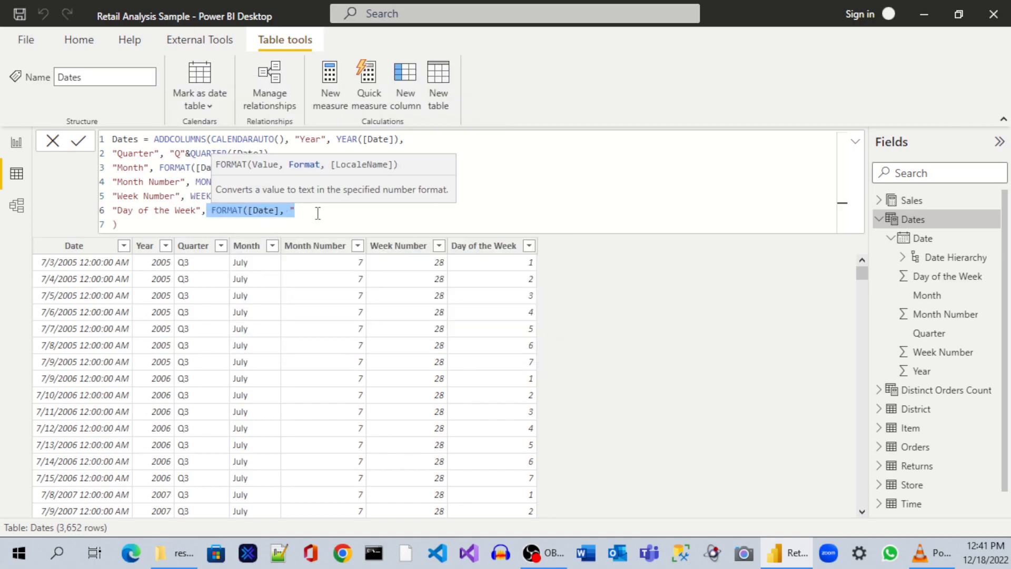
Complete the "Day of the Week" expression as FORMAT([Date], "dddd") and commit the Dates formula
{"action": "left_click", "coordinate": [318, 213]}
{"action": "type", "text": "dddd\""}
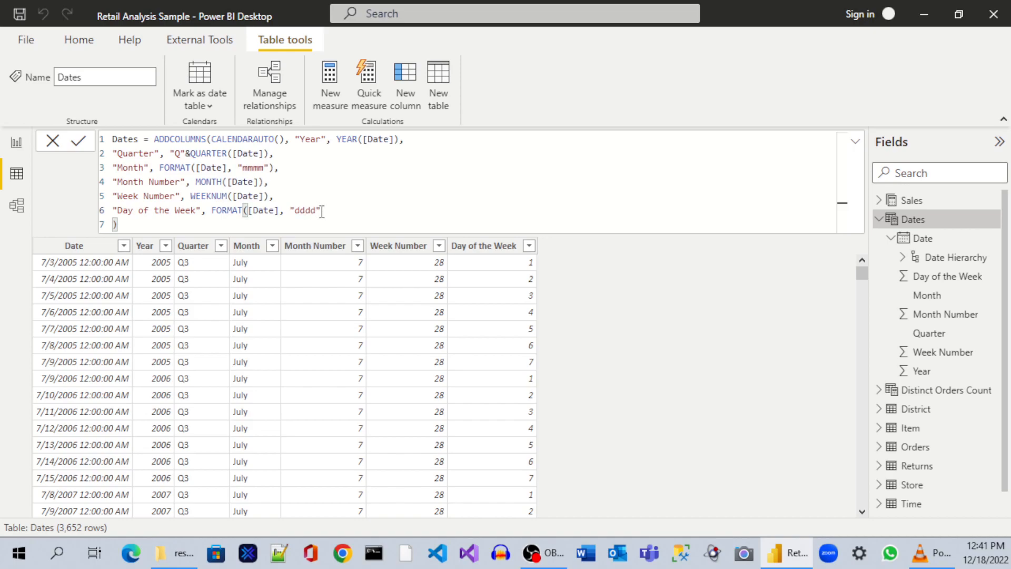
{"action": "type", "text": ")"}
{"action": "key", "text": "Return"}
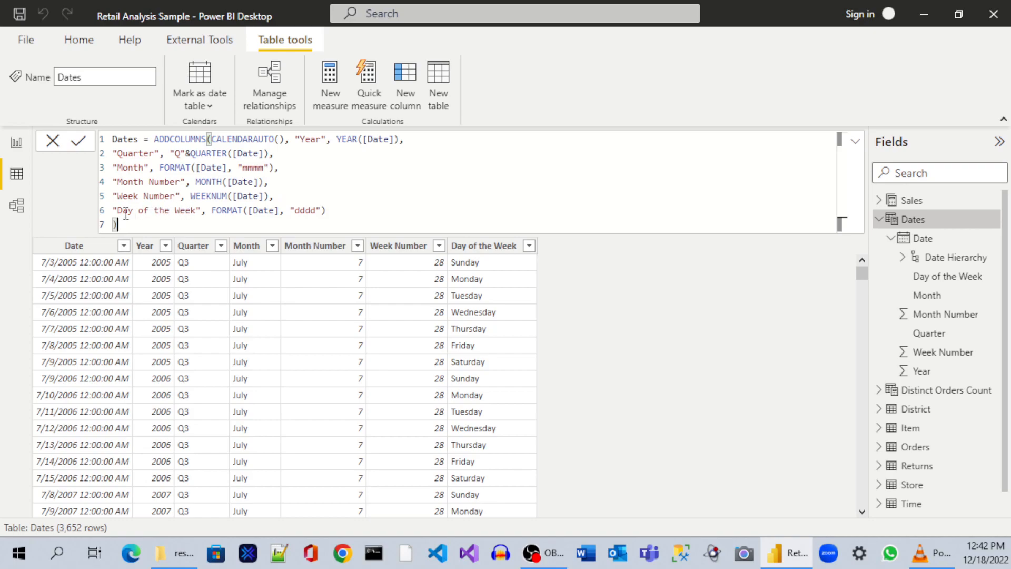
Rename the "Day of the Week" column in the formula as "Week Day"
{"action": "left_click_drag", "start_coordinate": [120, 211], "coordinate": [189, 211]}
{"action": "type", "text": "Wee"}
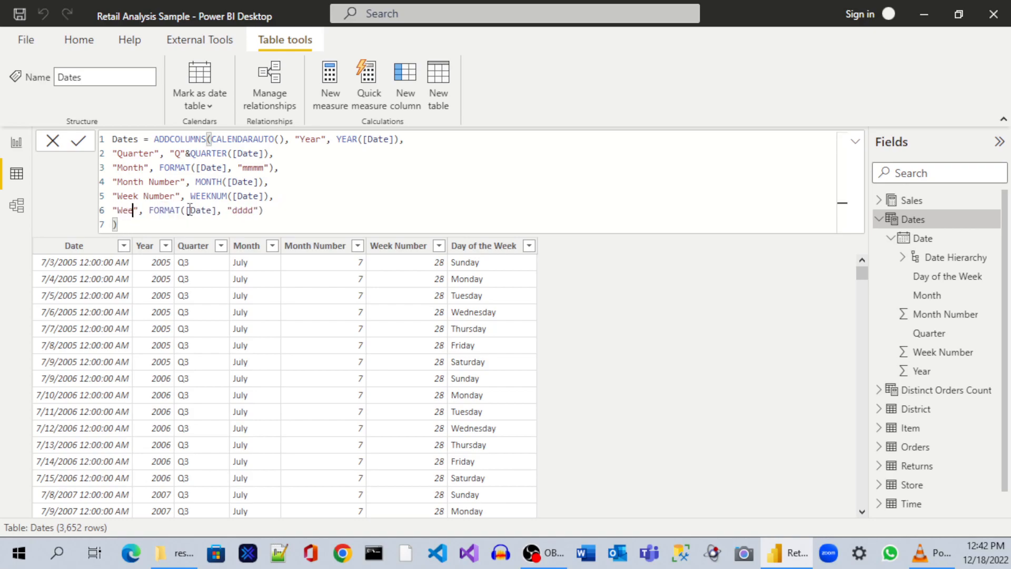
{"action": "type", "text": "kda"}
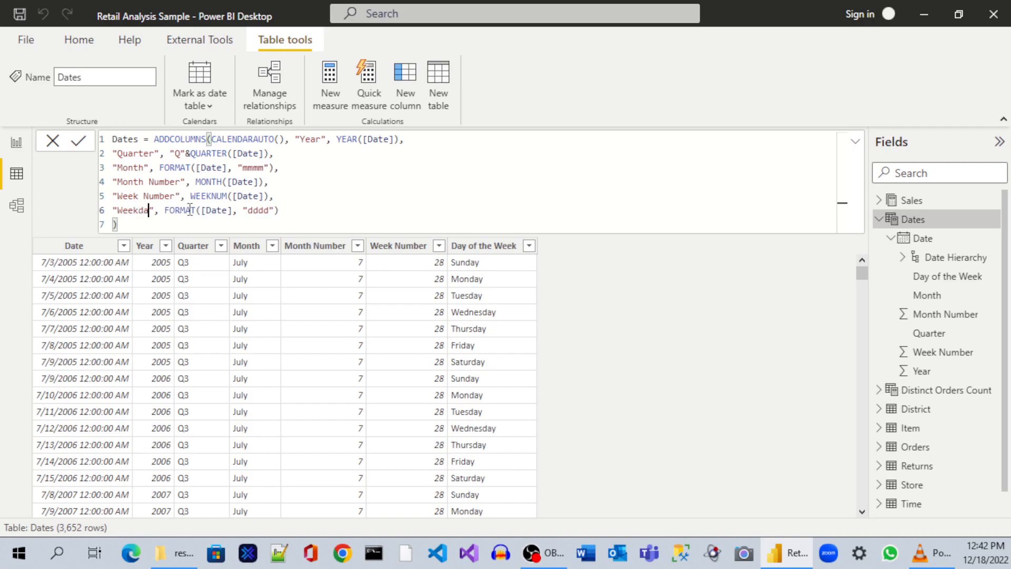
{"action": "key", "text": "BackSpace"}
{"action": "key", "text": "BackSpace"}
{"action": "type", "text": "Da"}
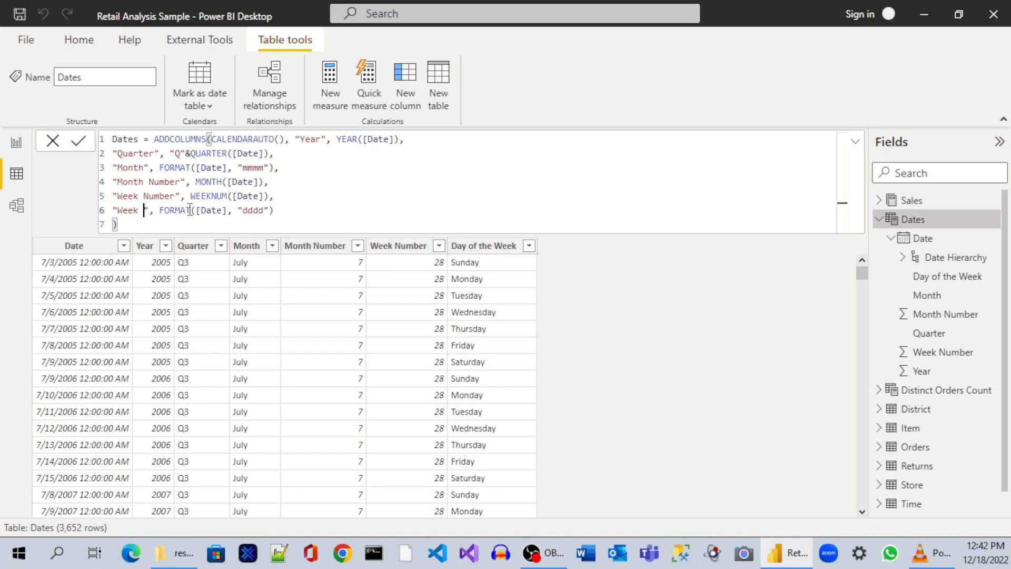
{"action": "type", "text": "y"}
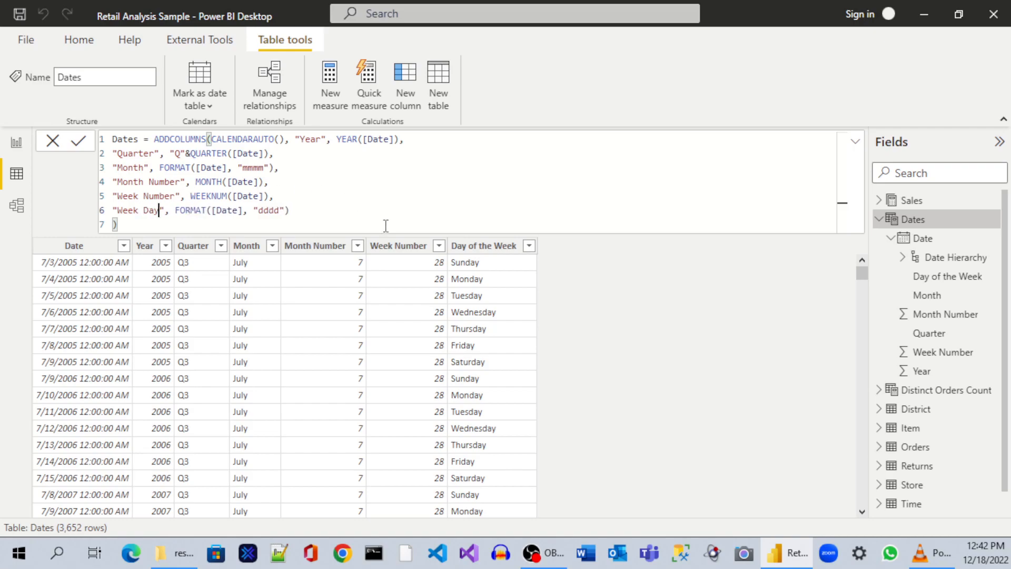
Insert a new line above "Week Day" in the Dates formula and name its column "Week Day Number"
{"action": "left_click", "coordinate": [331, 208]}
{"action": "left_click", "coordinate": [335, 199]}
{"action": "key", "text": "shift+Return"}
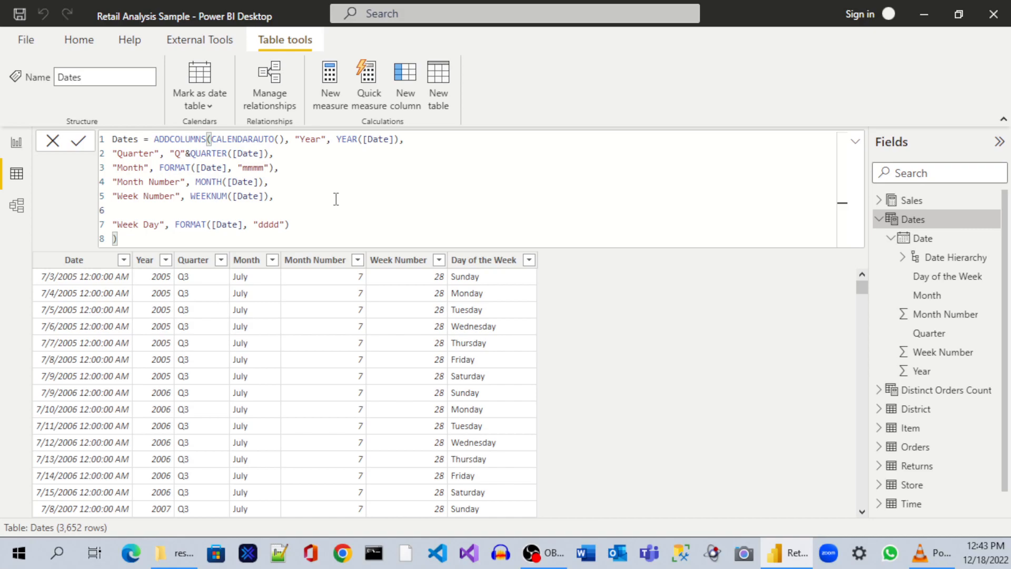
{"action": "type", "text": "\"Week Day Numb"}
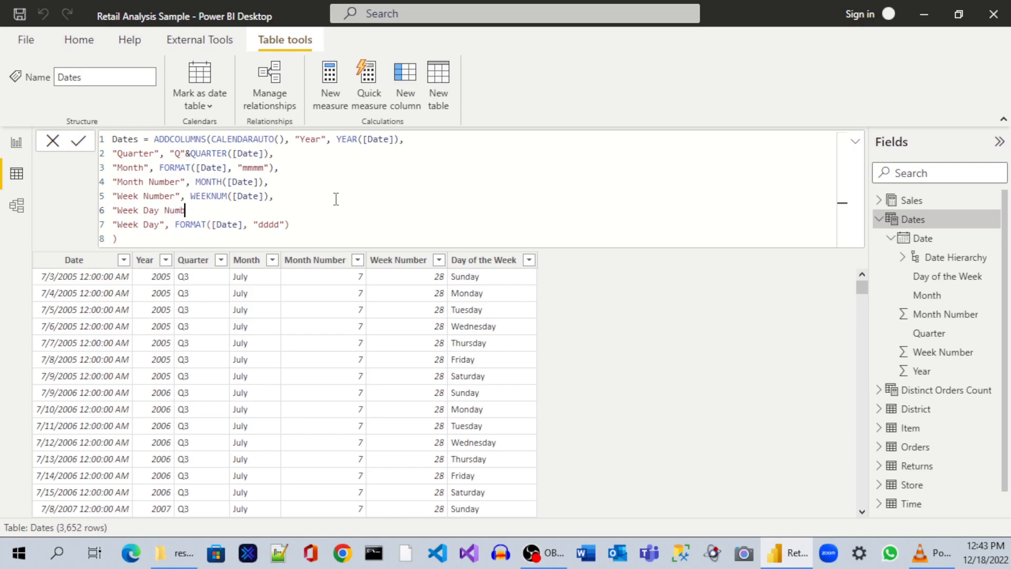
{"action": "type", "text": "er\","}
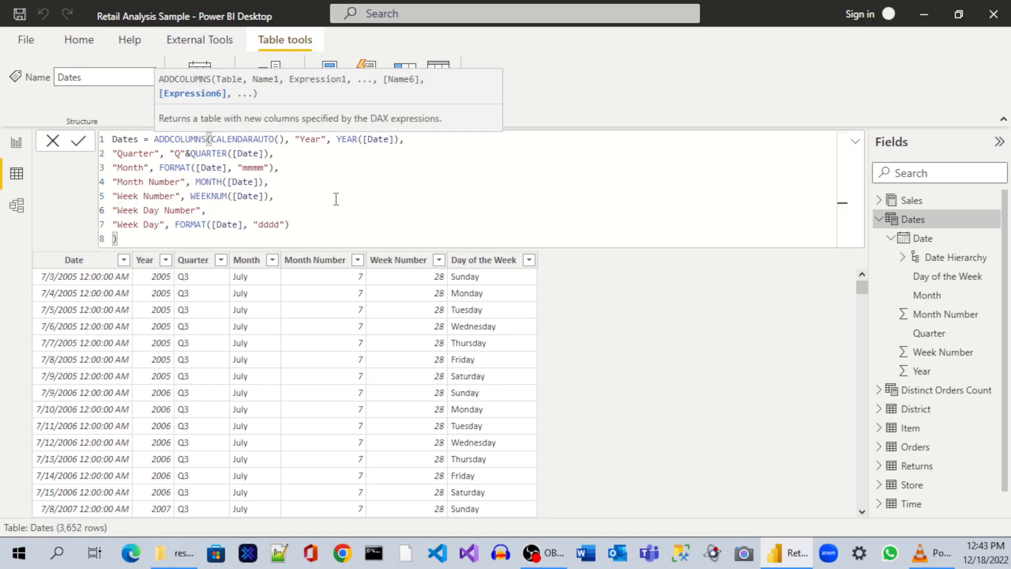
Set the "Week Day Number" expression to DAY([Date]) followed by a comma, and commit the Dates formula
{"action": "type", "text": " DAY"}
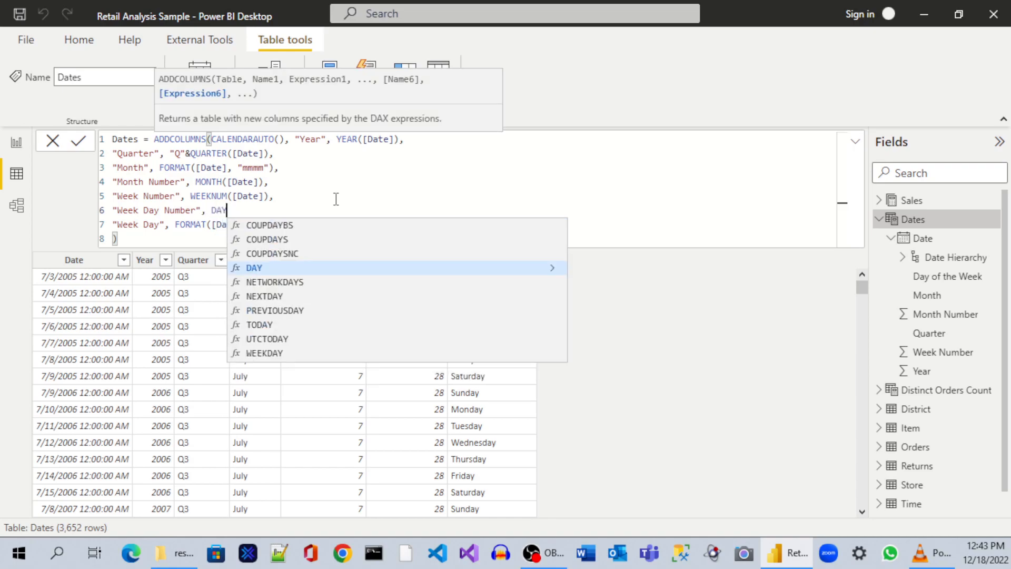
{"action": "type", "text": "("}
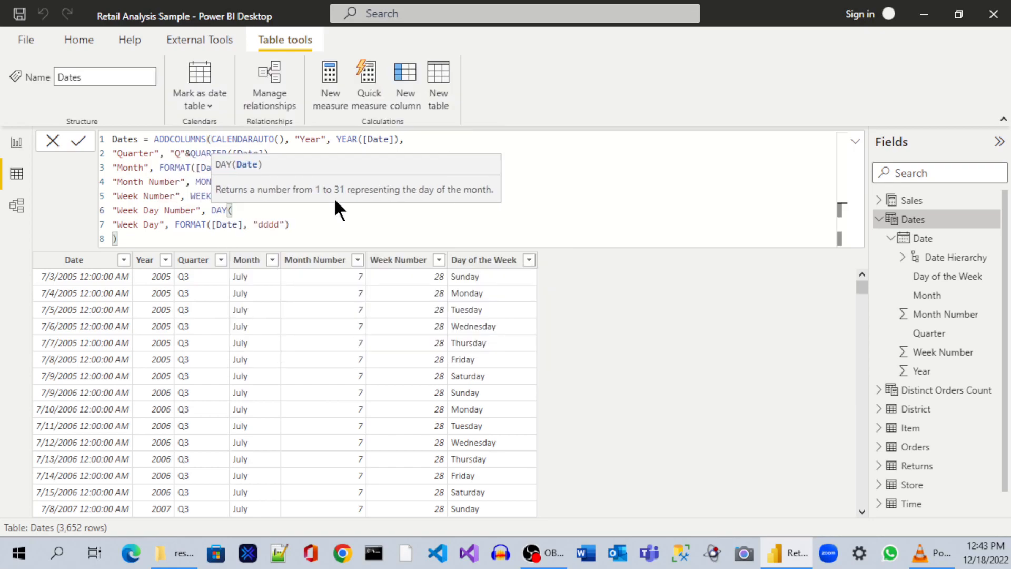
{"action": "type", "text": "[DAT"}
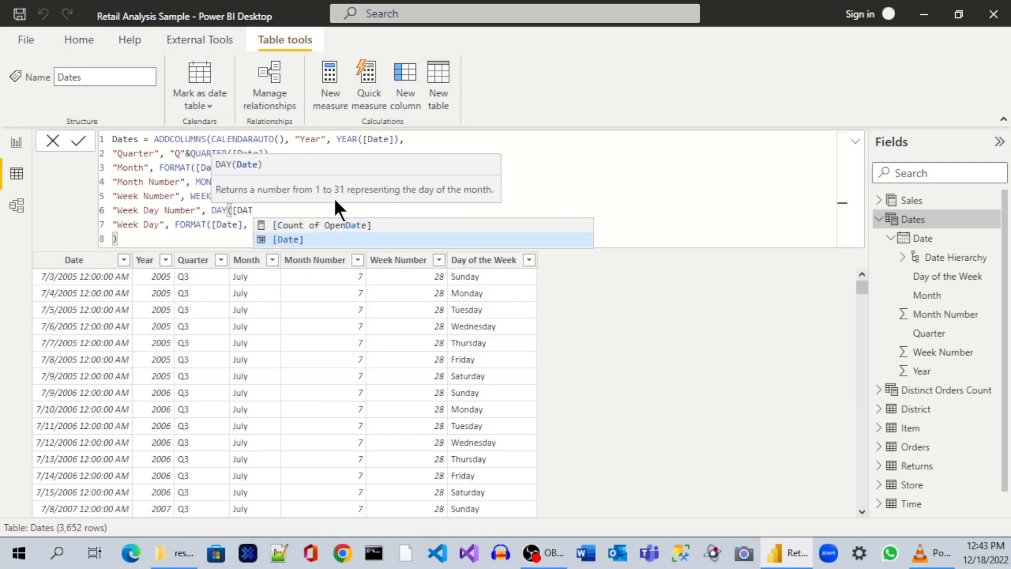
{"action": "key", "text": "Tab"}
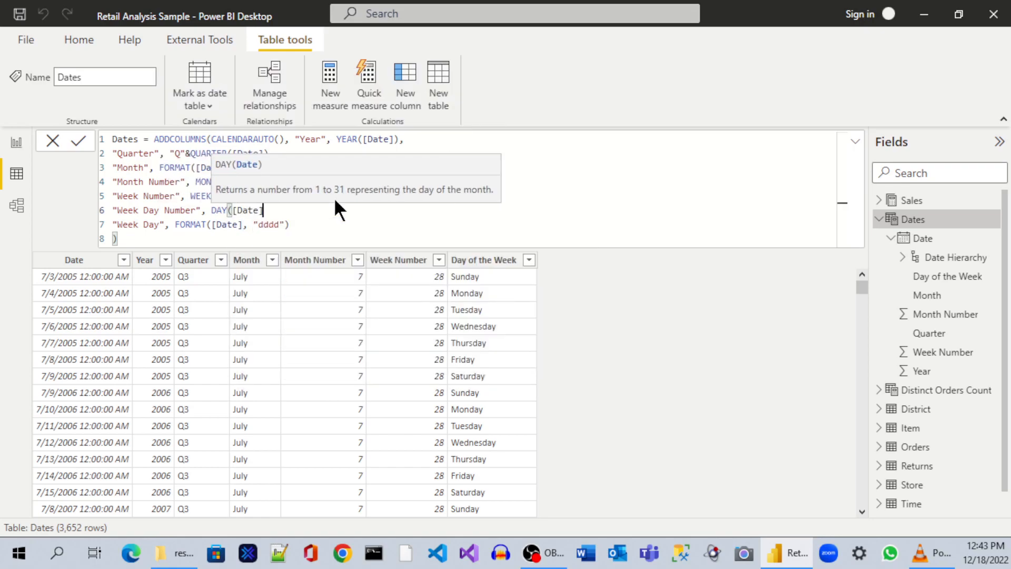
{"action": "type", "text": ")"}
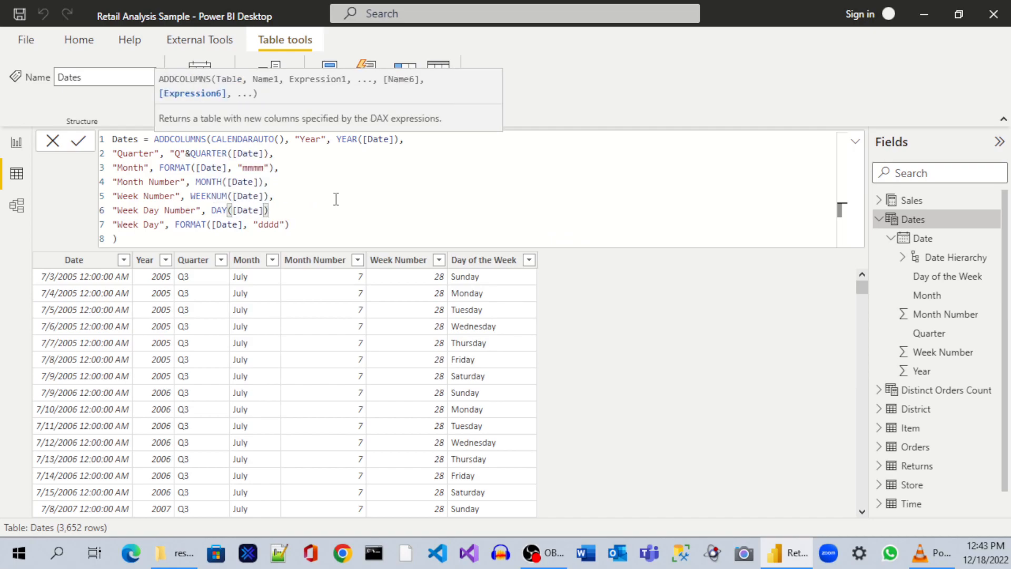
{"action": "type", "text": ","}
{"action": "key", "text": "Return"}
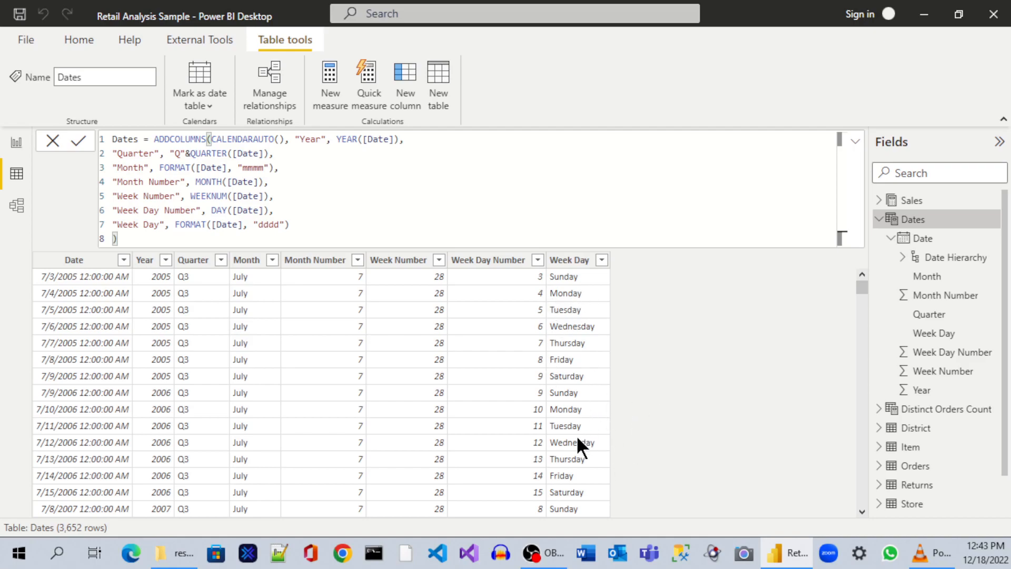
Check the "Week Day Number" rows and replace DAY([Date]) in that column's expression with the WEEKDAY function
{"action": "scroll", "coordinate": [548, 454], "scroll_direction": "down", "scroll_amount": 1}
{"action": "scroll", "coordinate": [541, 457], "scroll_direction": "down", "scroll_amount": 2}
{"action": "scroll", "coordinate": [541, 457], "scroll_direction": "up", "scroll_amount": 3}
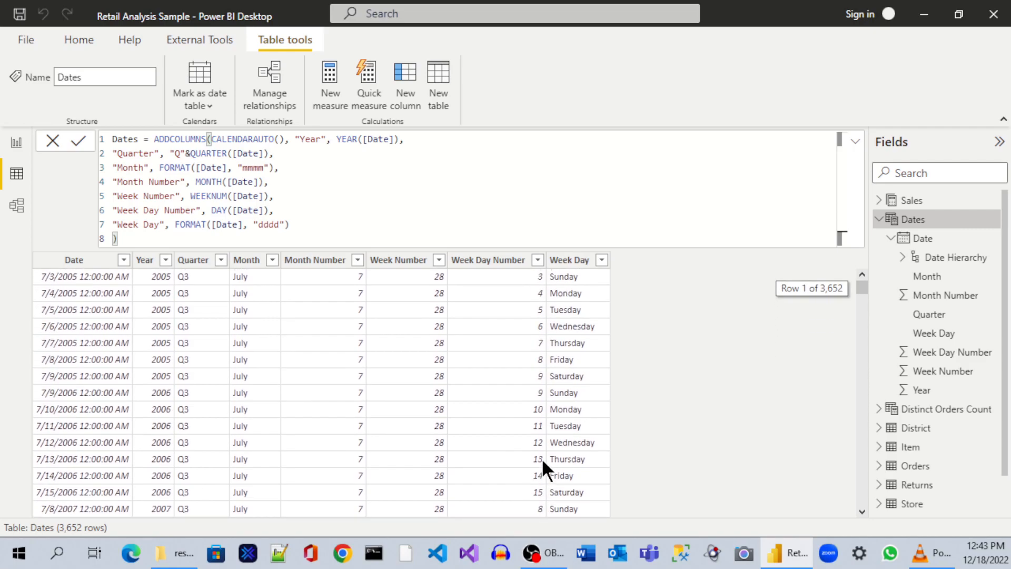
{"action": "scroll", "coordinate": [541, 460], "scroll_direction": "down", "scroll_amount": 3}
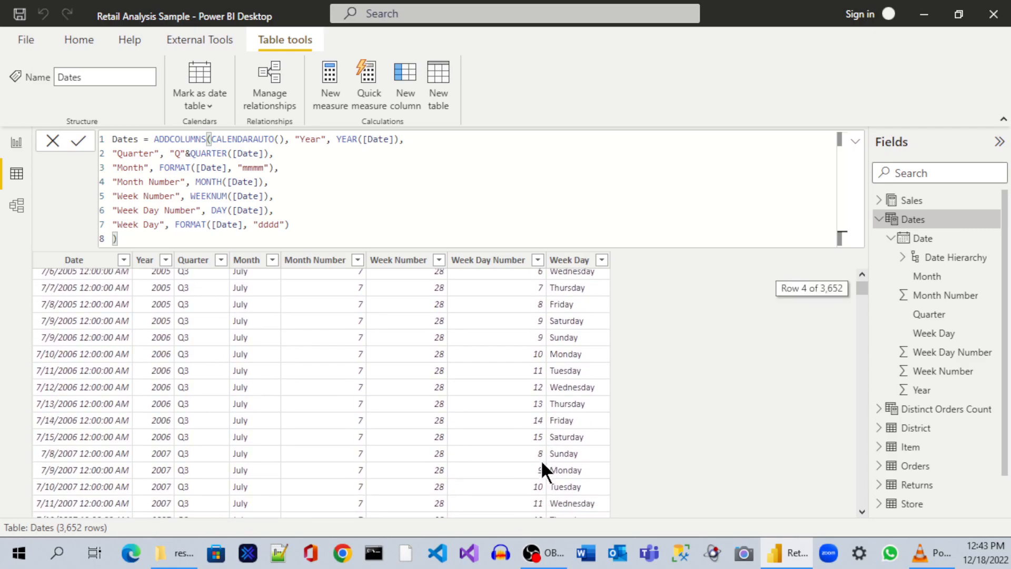
{"action": "scroll", "coordinate": [542, 460], "scroll_direction": "up", "scroll_amount": 3}
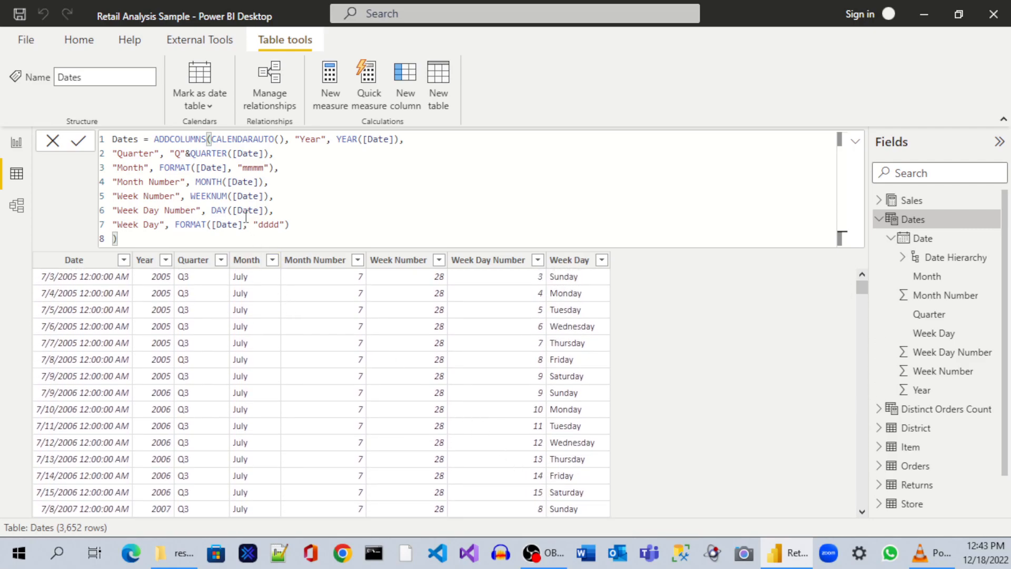
{"action": "left_click", "coordinate": [222, 210]}
{"action": "left_click_drag", "start_coordinate": [227, 211], "coordinate": [269, 211]}
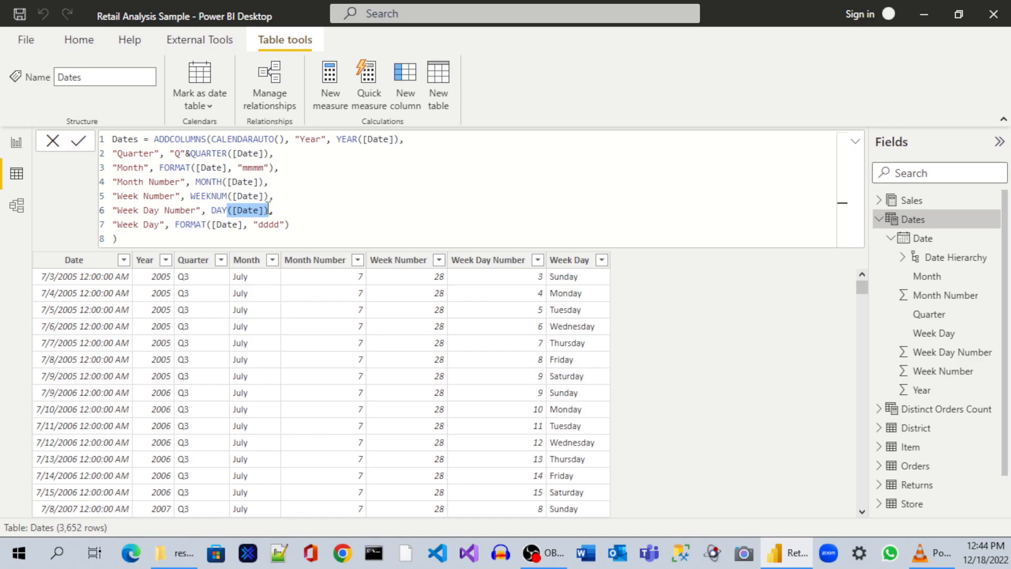
{"action": "key", "text": "BackSpace"}
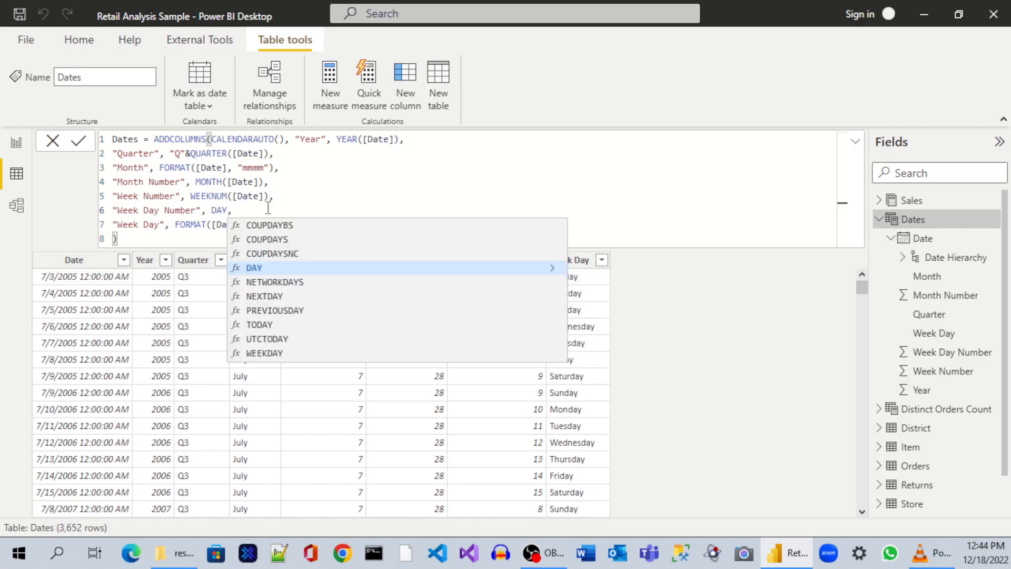
{"action": "key", "text": "BackSpace"}
{"action": "type", "text": "y"}
{"action": "left_click", "coordinate": [280, 353]}
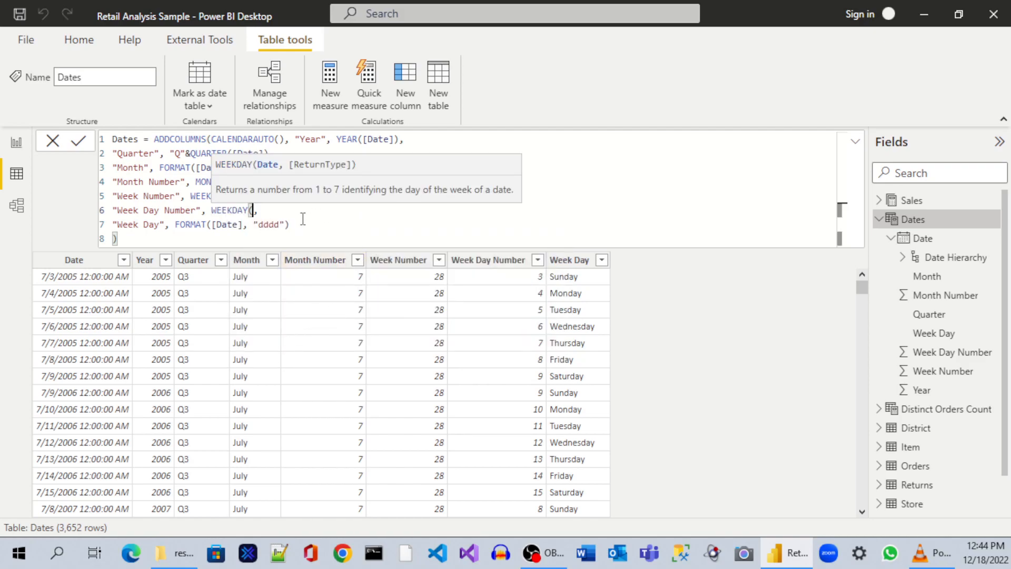
Complete the "Week Day Number" expression as WEEKDAY([Date]) and commit the Dates formula
{"action": "type", "text": "[DAT"}
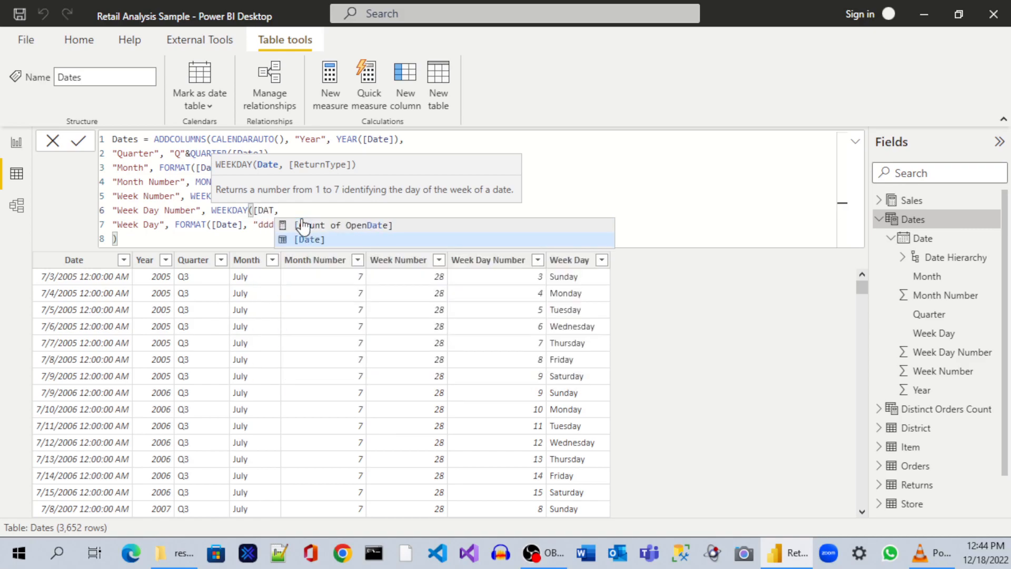
{"action": "key", "text": "Tab"}
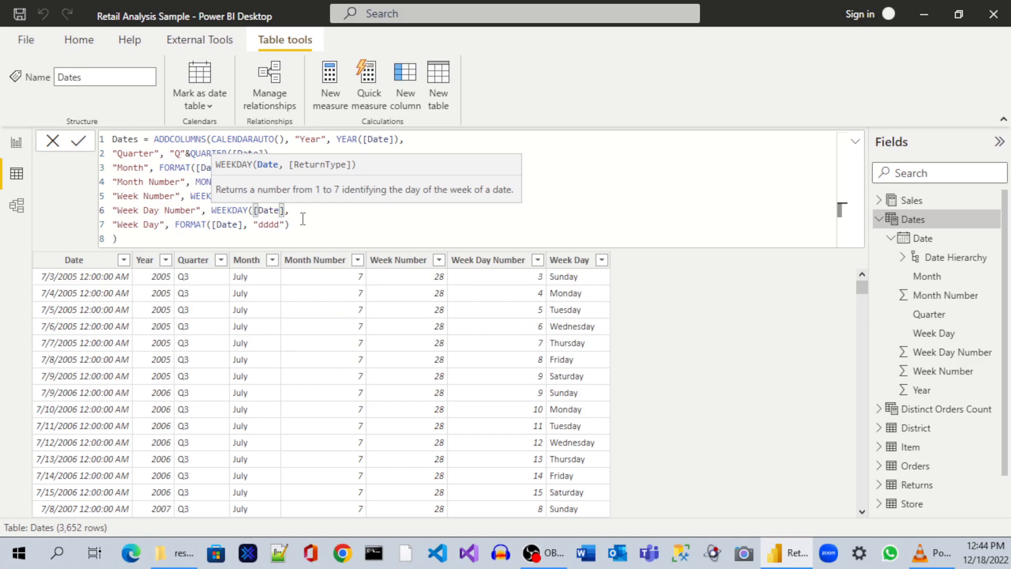
{"action": "type", "text": ")"}
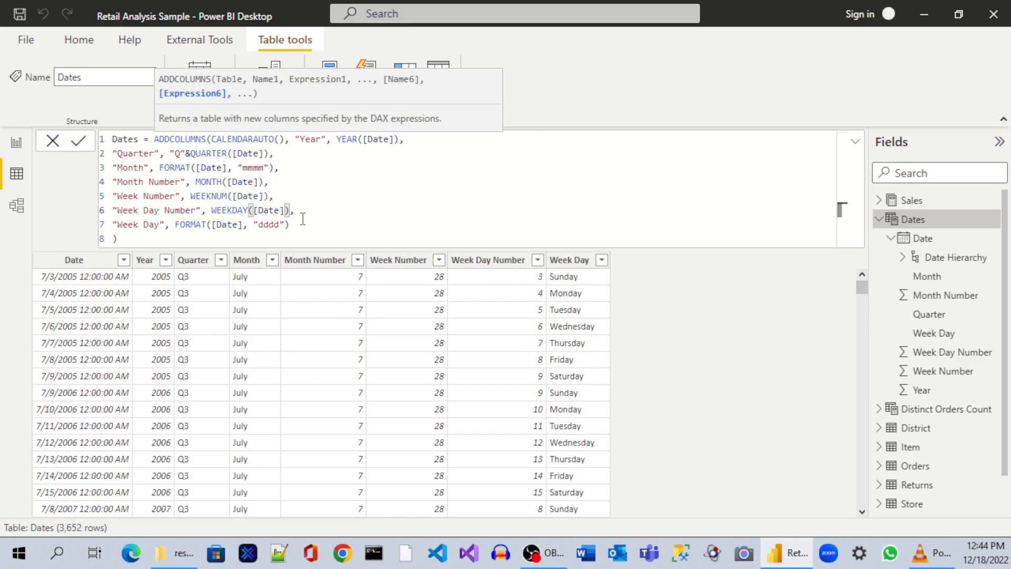
{"action": "key", "text": "Return"}
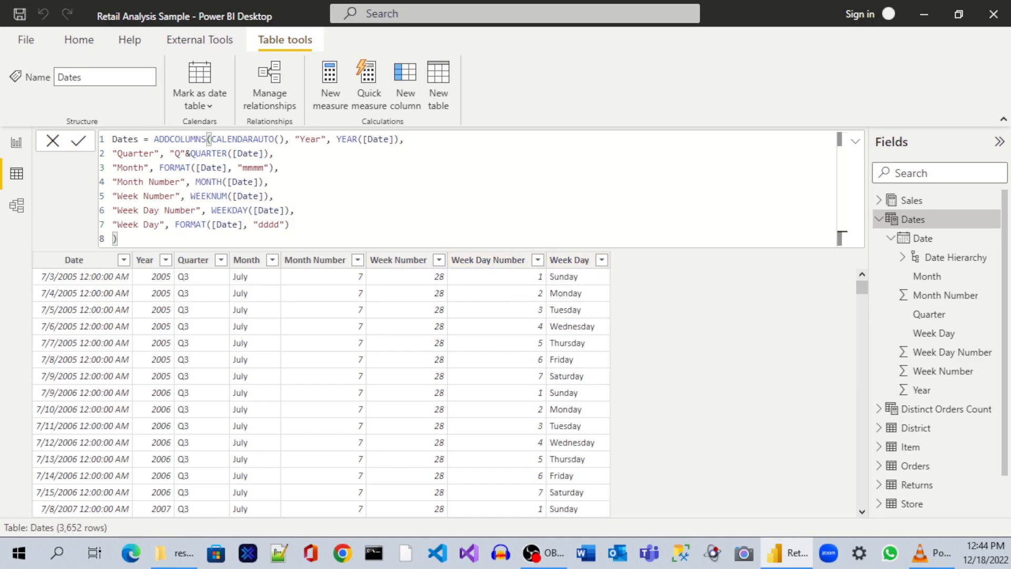
Save the Retail Analysis Sample report
{"action": "key", "text": "alt+Tab"}
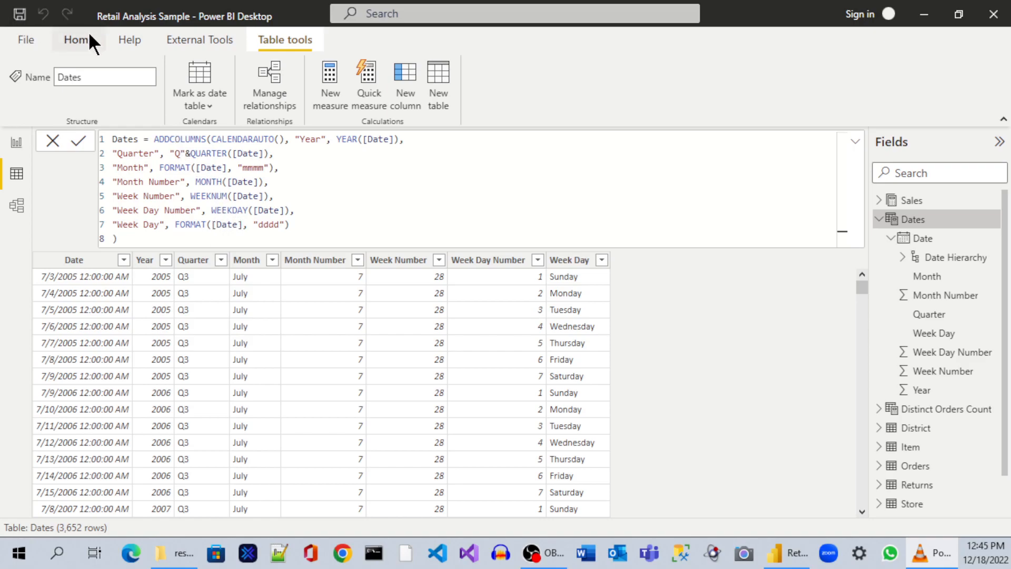
{"action": "left_click", "coordinate": [16, 14]}
{"action": "left_click", "coordinate": [19, 15]}
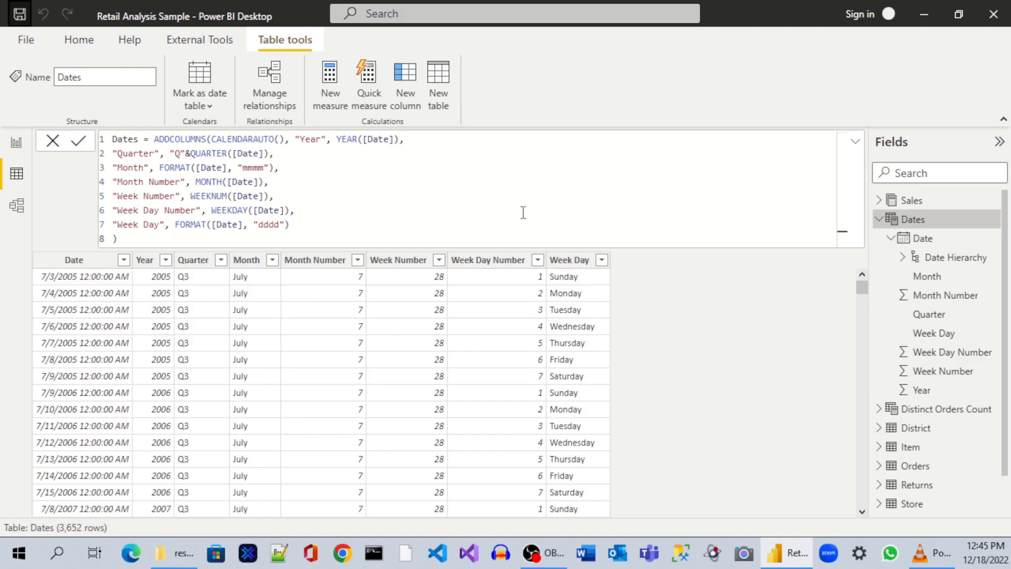
Mark the Dates table as a date table, using Date as its date column
{"action": "right_click", "coordinate": [942, 220]}
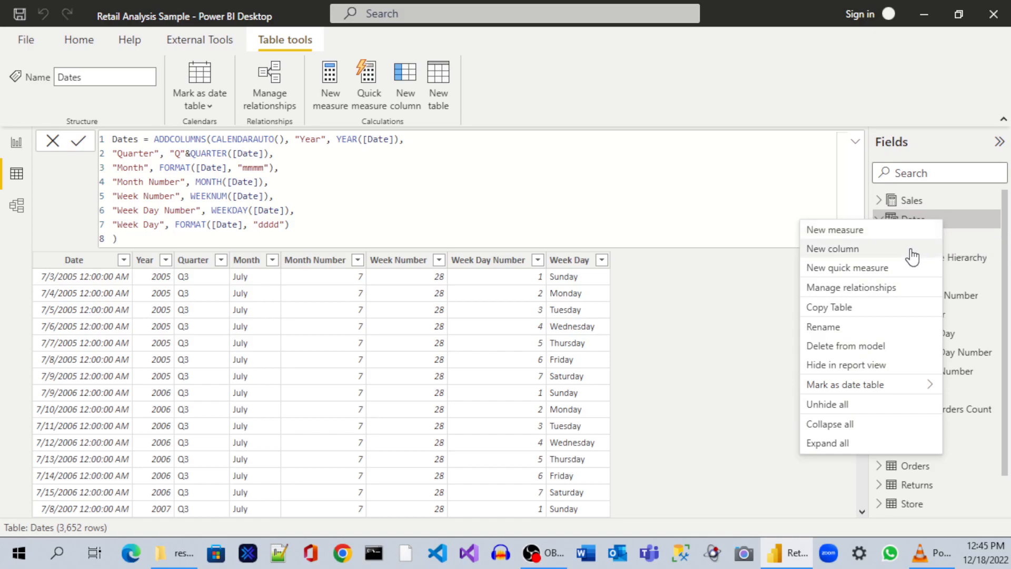
{"action": "mouse_move", "coordinate": [871, 384]}
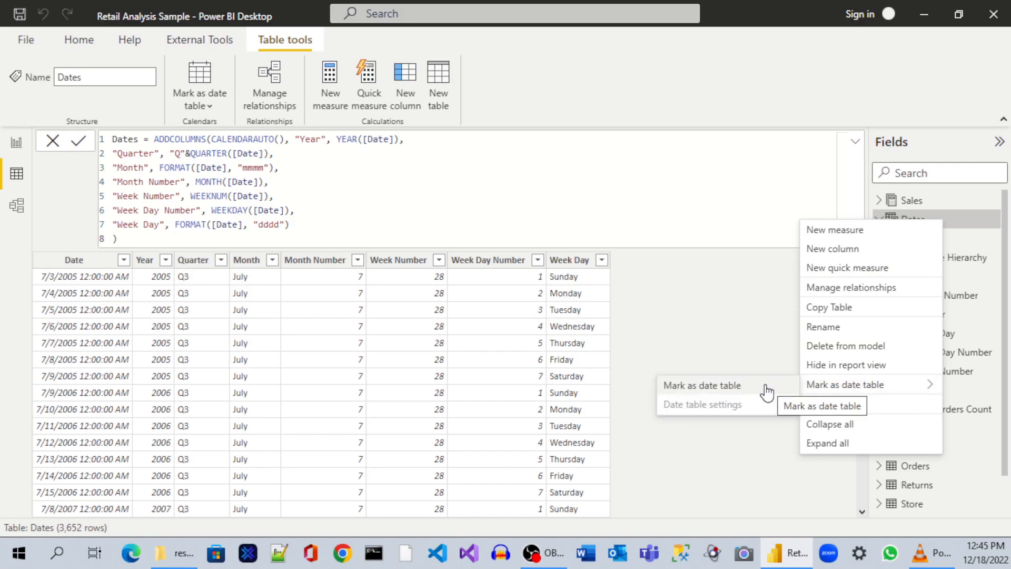
{"action": "left_click", "coordinate": [729, 387]}
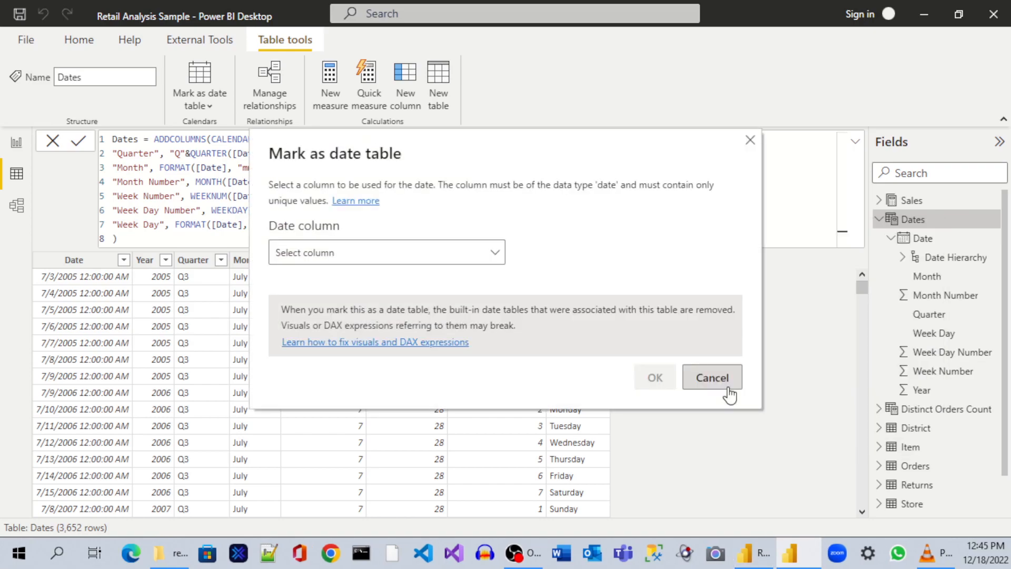
{"action": "left_click", "coordinate": [356, 251]}
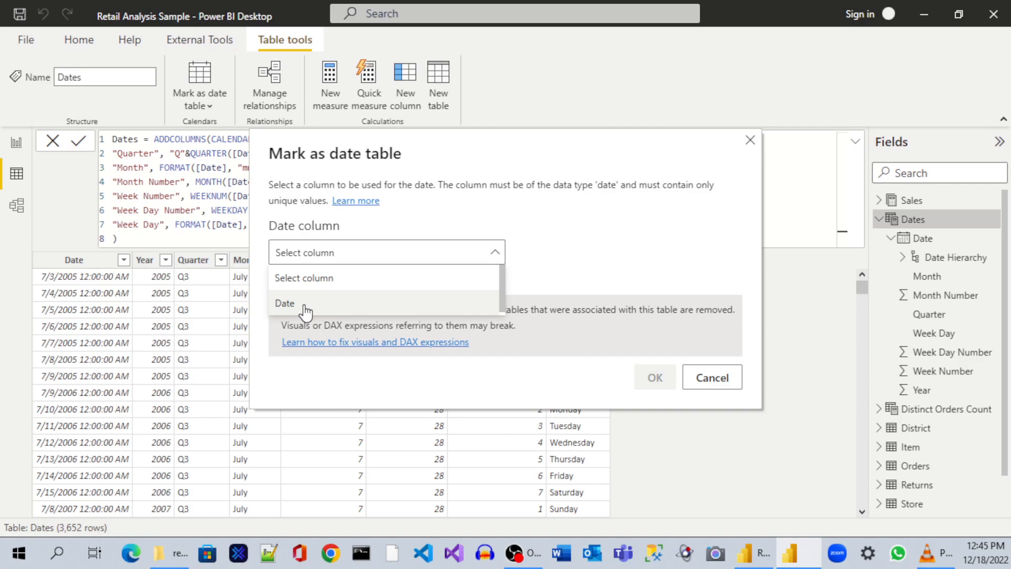
{"action": "left_click", "coordinate": [287, 304]}
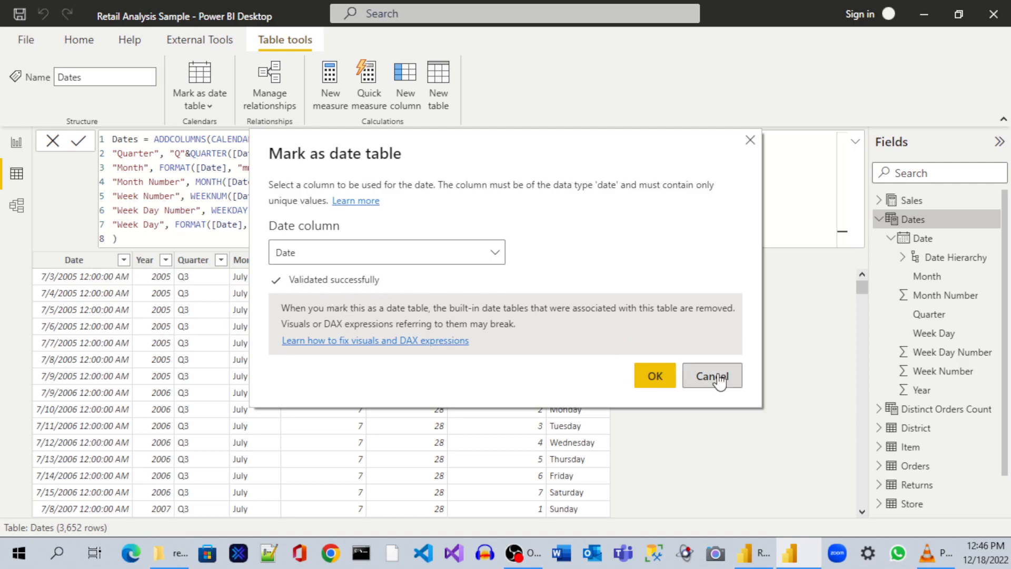
{"action": "left_click", "coordinate": [660, 380]}
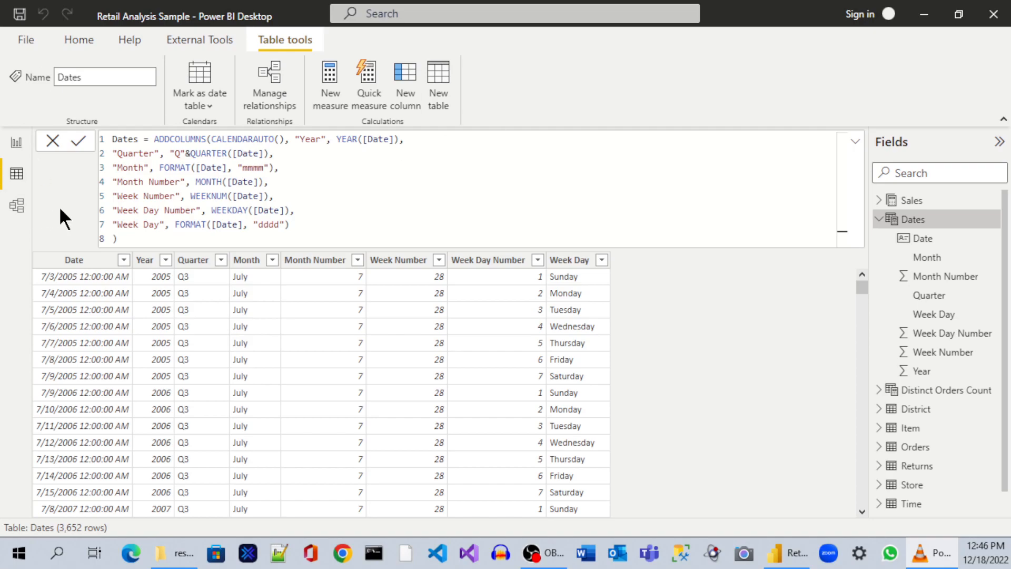
Open the model diagram and enlarge the Dates table card so that all its fields fit
{"action": "left_click", "coordinate": [18, 206]}
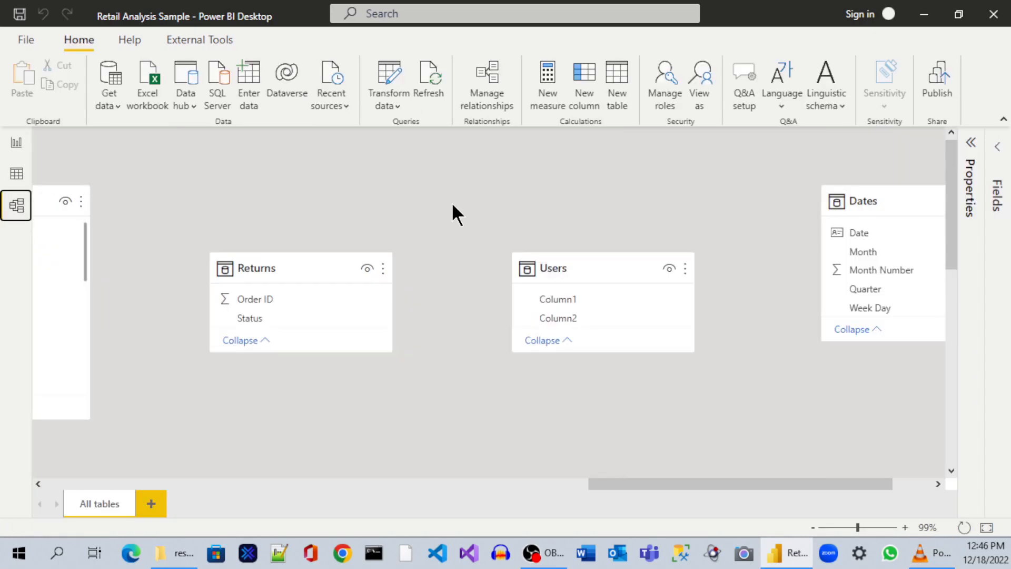
{"action": "left_click_drag", "start_coordinate": [735, 484], "coordinate": [770, 456]}
{"action": "left_click_drag", "start_coordinate": [812, 341], "coordinate": [824, 432]}
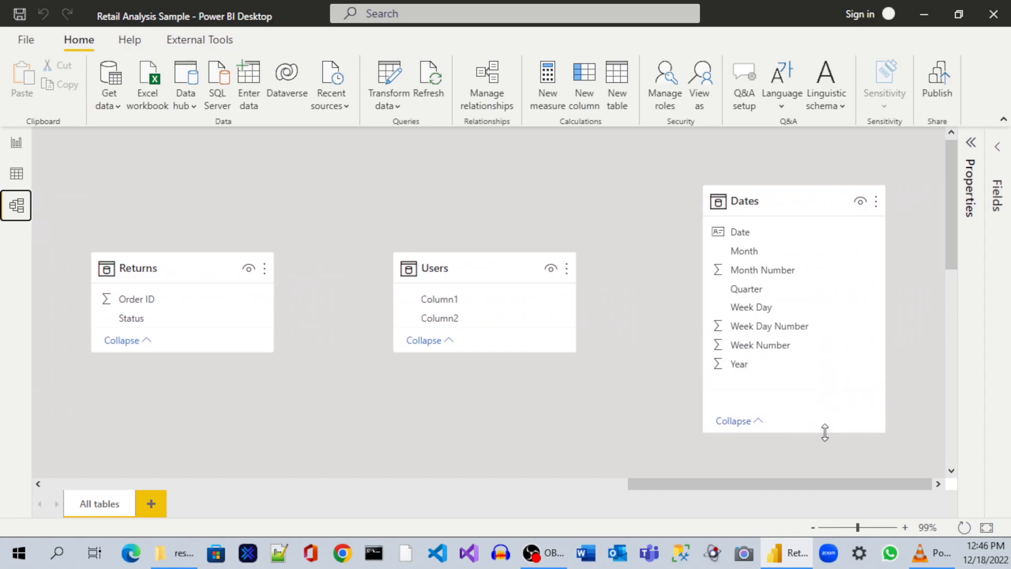
Move the Users and Returns table cards higher in the model diagram
{"action": "mouse_move", "coordinate": [758, 205]}
{"action": "left_click_drag", "start_coordinate": [449, 264], "coordinate": [460, 196]}
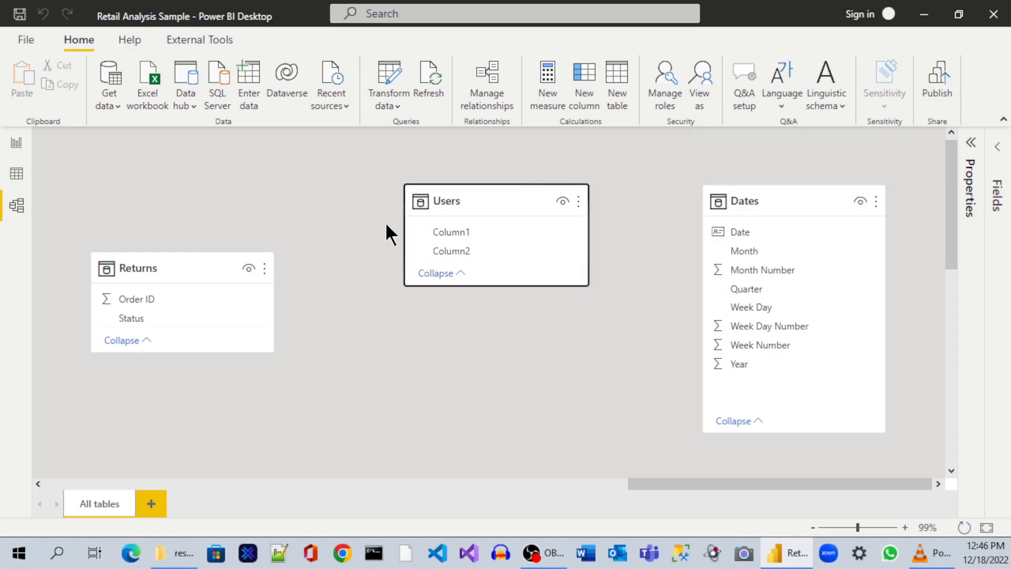
{"action": "left_click_drag", "start_coordinate": [178, 268], "coordinate": [216, 171]}
Move the Dates table card to just below and between the Orders and Returns cards
{"action": "left_click_drag", "start_coordinate": [782, 207], "coordinate": [226, 178]}
{"action": "scroll", "coordinate": [402, 467], "scroll_direction": "up", "scroll_amount": 4}
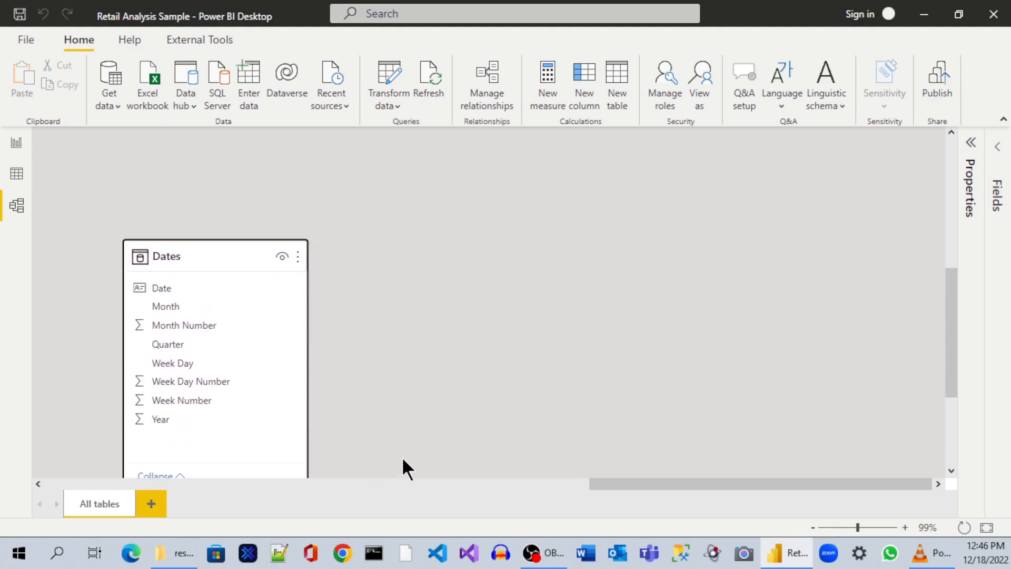
{"action": "scroll", "coordinate": [418, 438], "scroll_direction": "up", "scroll_amount": 4}
{"action": "scroll", "coordinate": [440, 427], "scroll_direction": "down", "scroll_amount": 3}
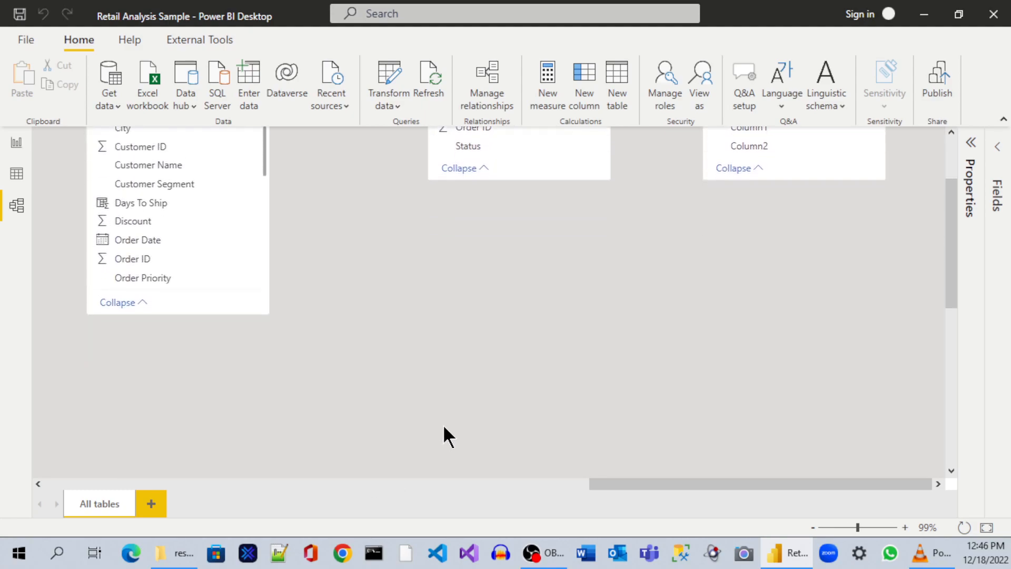
{"action": "left_click_drag", "start_coordinate": [224, 442], "coordinate": [432, 212]}
{"action": "scroll", "coordinate": [456, 332], "scroll_direction": "up", "scroll_amount": 3}
{"action": "scroll", "coordinate": [456, 329], "scroll_direction": "down", "scroll_amount": 1}
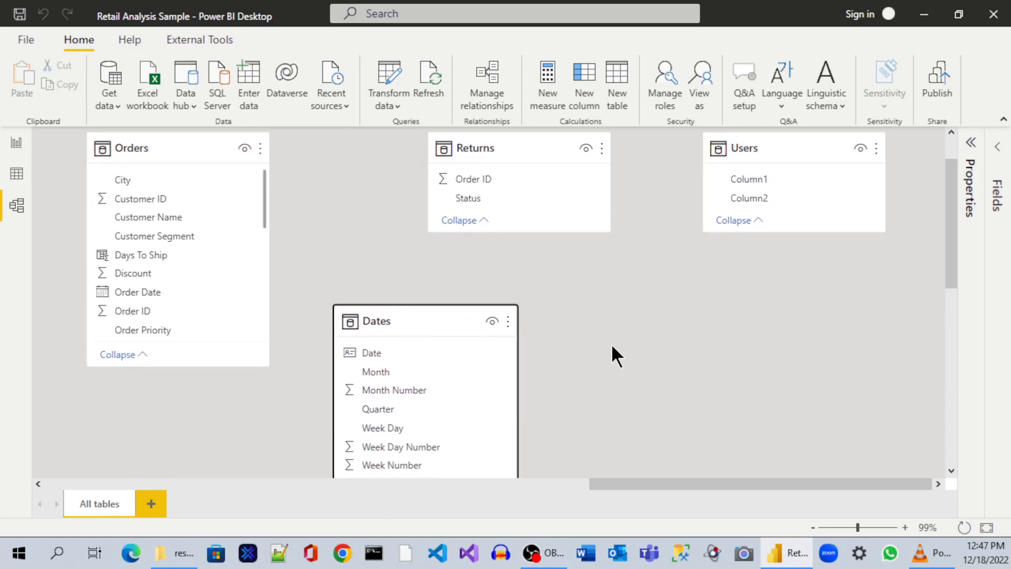
Create a relationship between Order Date in the Orders table and Date in the Dates table, and save the report
{"action": "scroll", "coordinate": [514, 273], "scroll_direction": "down", "scroll_amount": 1}
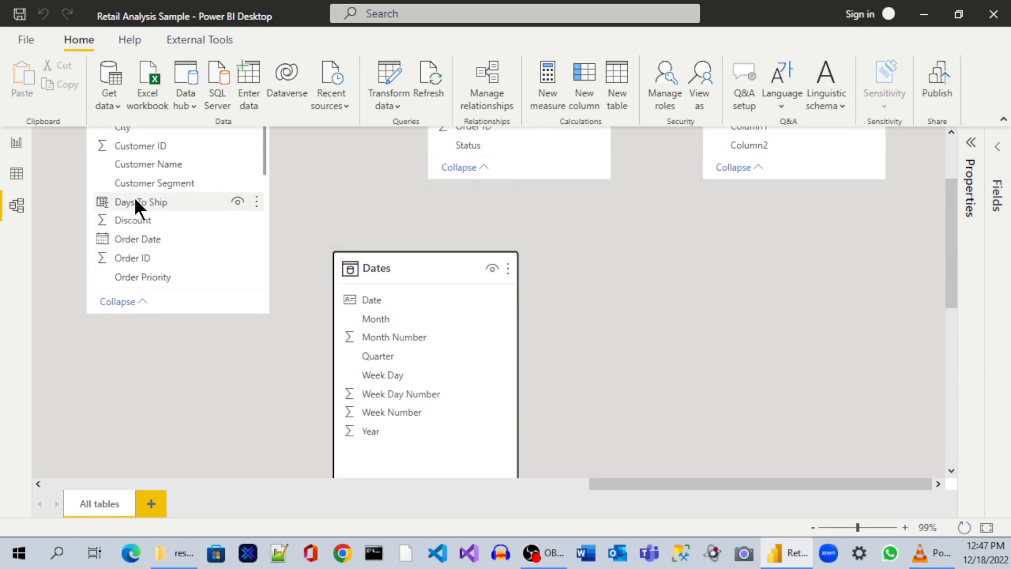
{"action": "scroll", "coordinate": [178, 246], "scroll_direction": "down", "scroll_amount": 1}
{"action": "scroll", "coordinate": [149, 198], "scroll_direction": "down", "scroll_amount": 3}
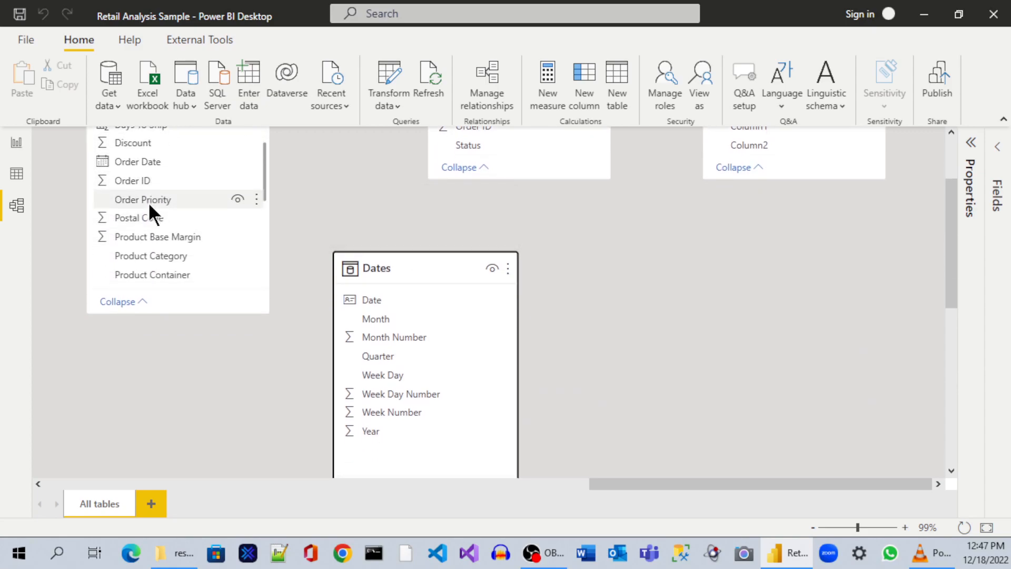
{"action": "scroll", "coordinate": [153, 221], "scroll_direction": "down", "scroll_amount": 2}
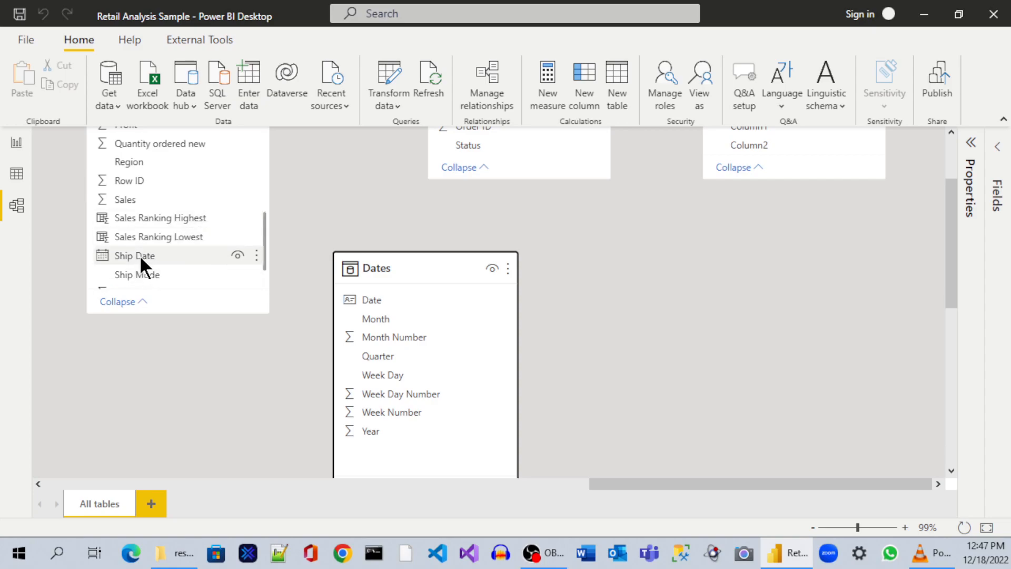
{"action": "scroll", "coordinate": [140, 226], "scroll_direction": "up", "scroll_amount": 5}
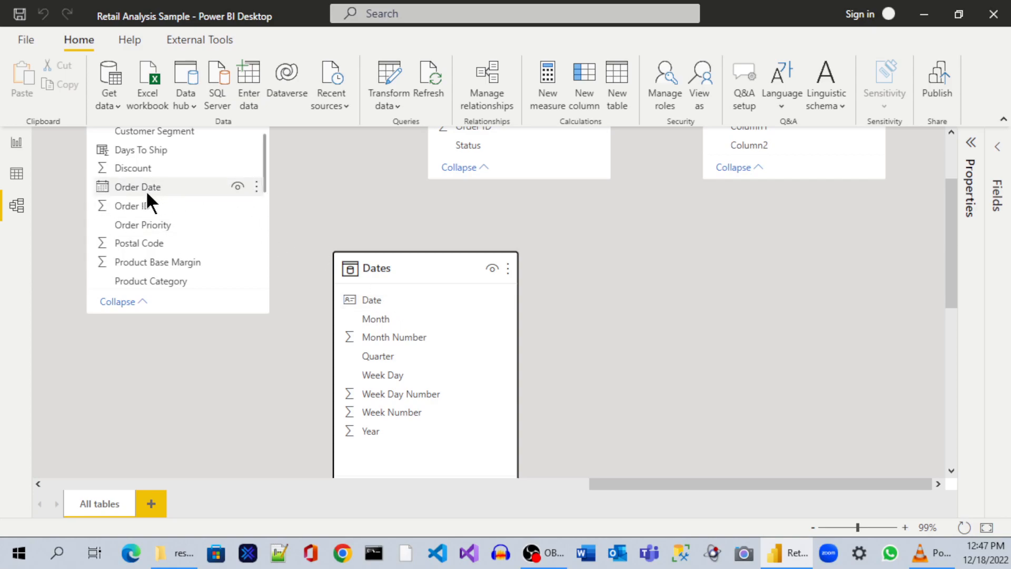
{"action": "left_click_drag", "start_coordinate": [148, 188], "coordinate": [388, 301]}
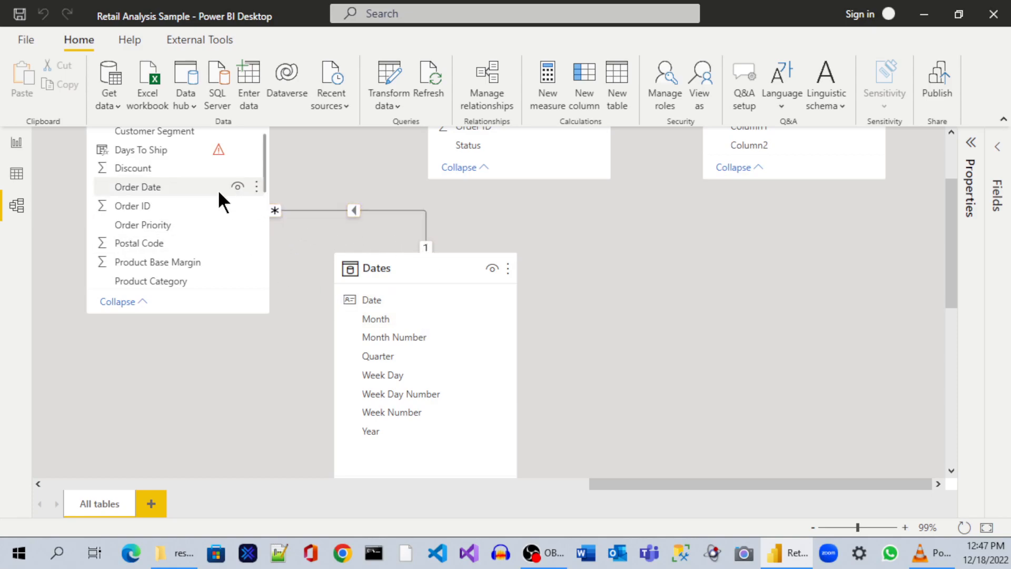
{"action": "scroll", "coordinate": [216, 232], "scroll_direction": "up", "scroll_amount": 3}
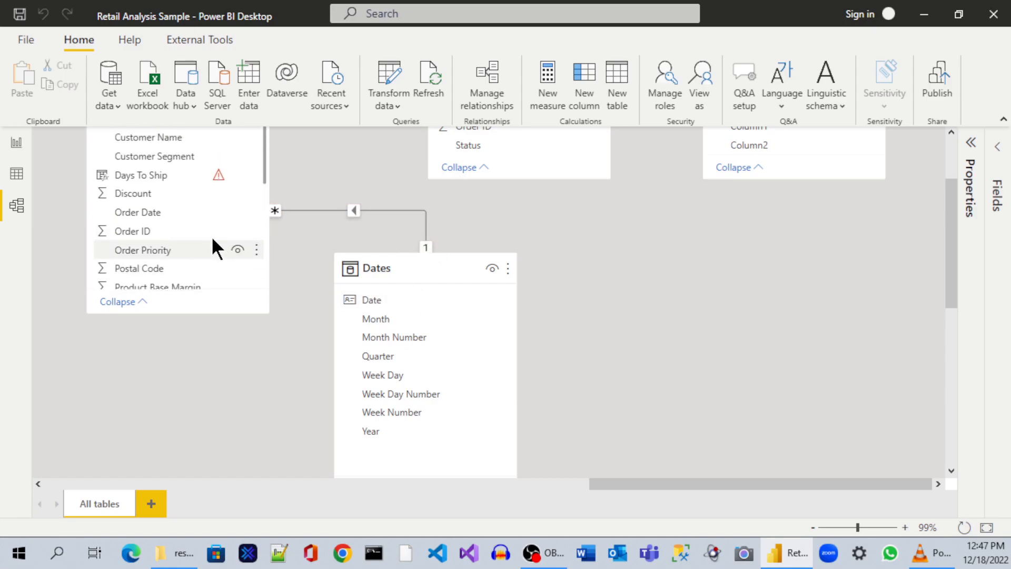
{"action": "scroll", "coordinate": [343, 213], "scroll_direction": "up", "scroll_amount": 2}
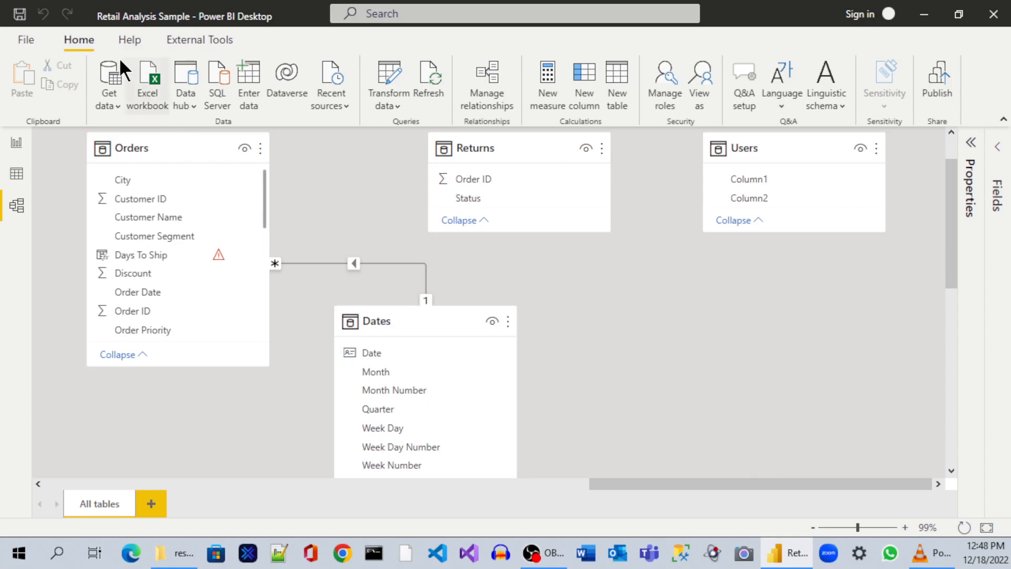
{"action": "left_click", "coordinate": [19, 15]}
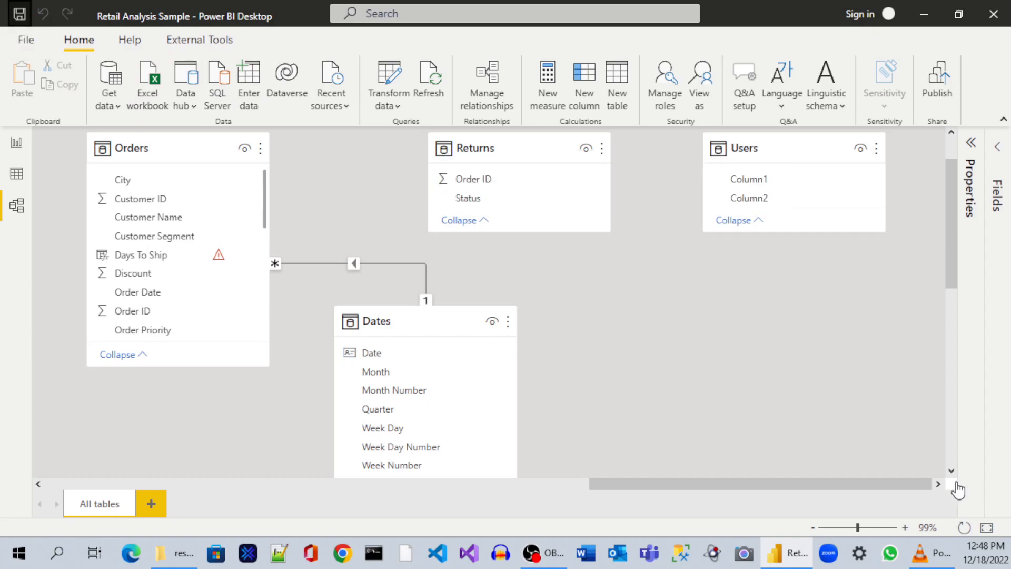
Examine the Days To Ship column's formula and its error in the model diagram, checking it against the Orders table's fields
{"action": "scroll", "coordinate": [783, 370], "scroll_direction": "down", "scroll_amount": 1}
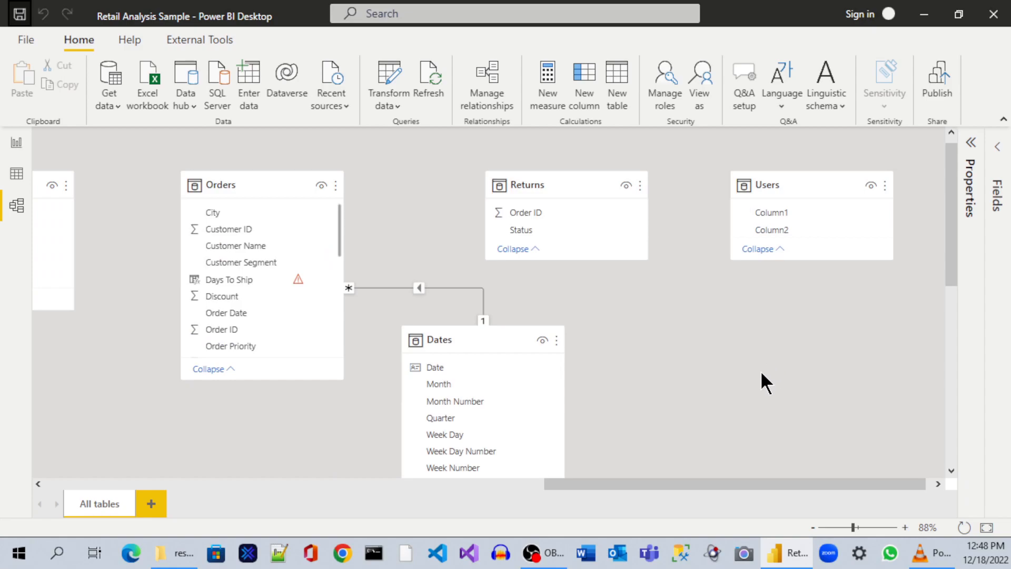
{"action": "scroll", "coordinate": [771, 398], "scroll_direction": "down", "scroll_amount": 2}
{"action": "scroll", "coordinate": [771, 398], "scroll_direction": "up", "scroll_amount": 2}
{"action": "left_click", "coordinate": [289, 277]}
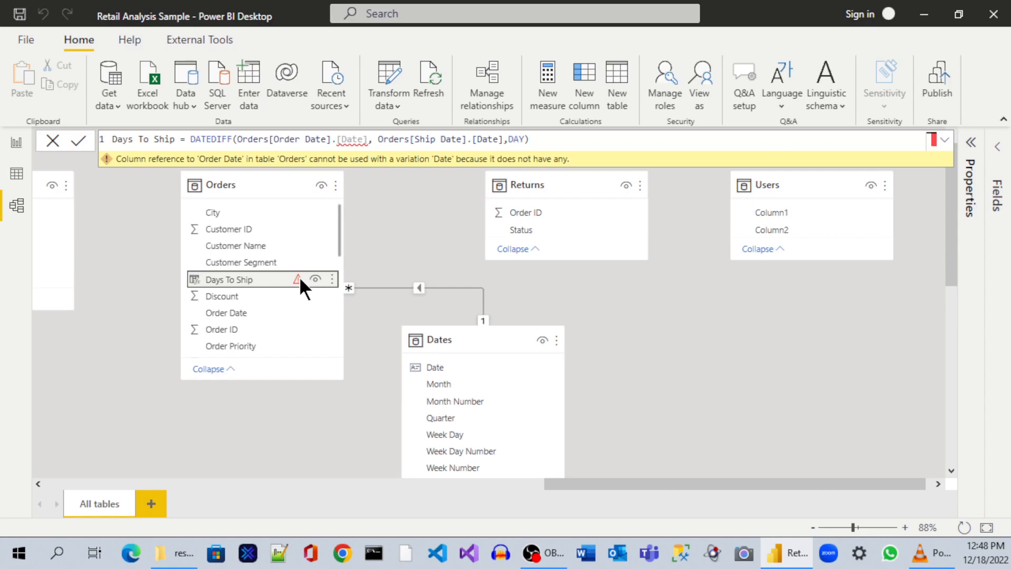
{"action": "scroll", "coordinate": [304, 259], "scroll_direction": "up", "scroll_amount": 1}
{"action": "scroll", "coordinate": [306, 261], "scroll_direction": "down", "scroll_amount": 5}
{"action": "scroll", "coordinate": [308, 265], "scroll_direction": "down", "scroll_amount": 2}
{"action": "scroll", "coordinate": [301, 280], "scroll_direction": "down", "scroll_amount": 3}
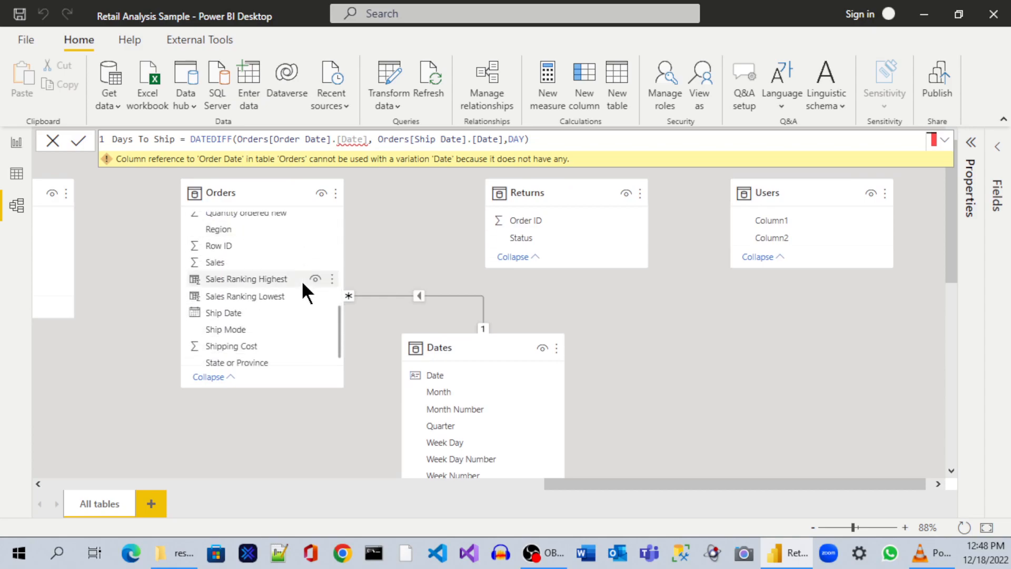
{"action": "scroll", "coordinate": [302, 288], "scroll_direction": "up", "scroll_amount": 6}
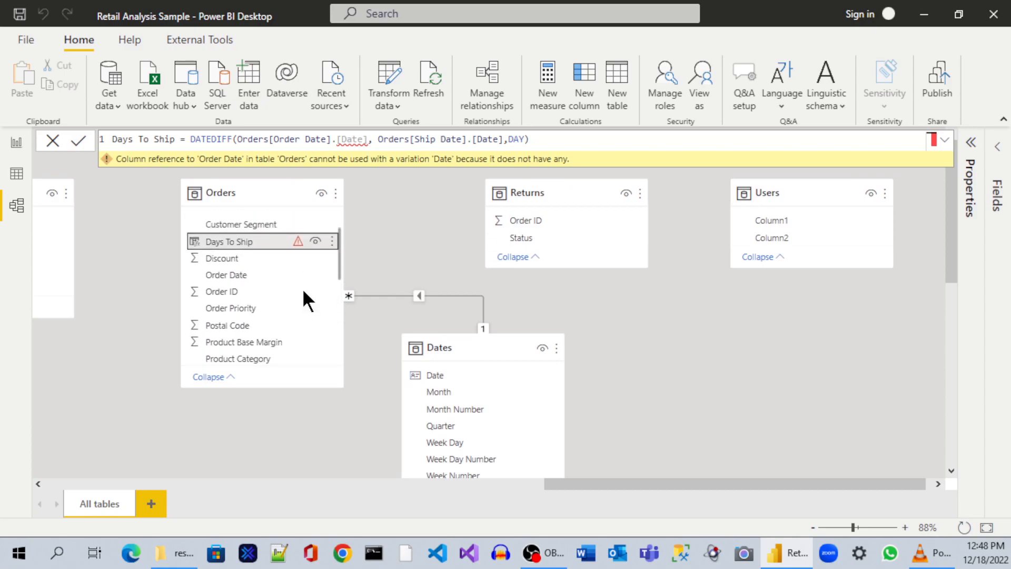
{"action": "scroll", "coordinate": [302, 289], "scroll_direction": "up", "scroll_amount": 2}
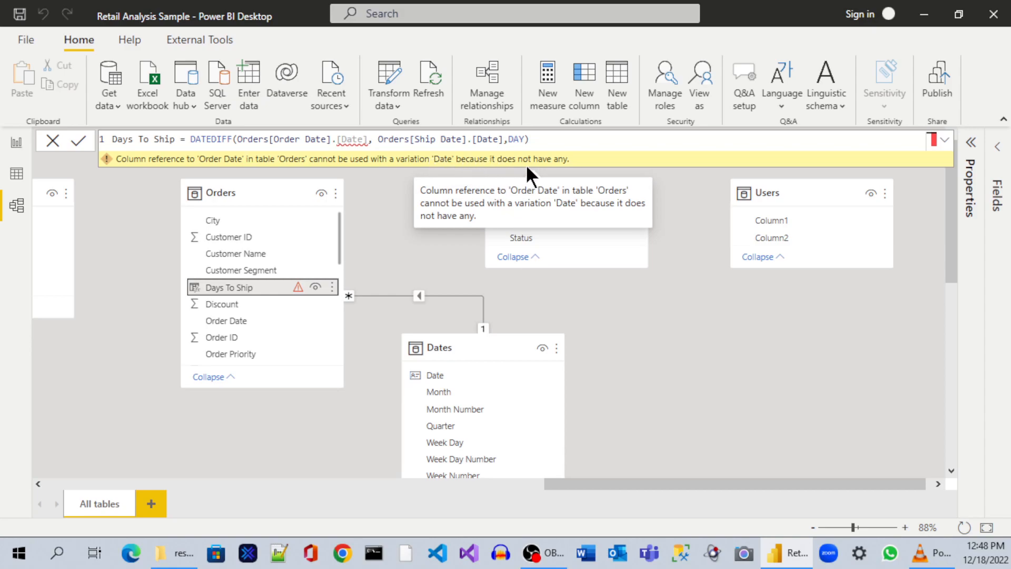
{"action": "left_click", "coordinate": [668, 341]}
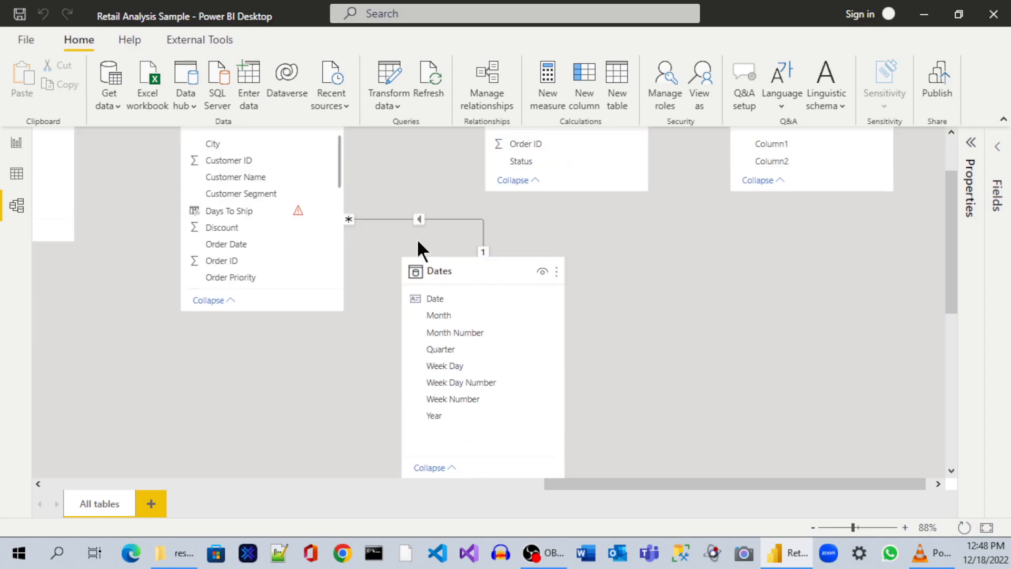
Add a second relationship between Ship Date in the Orders table and Date in the Dates table, saving the report
{"action": "left_click", "coordinate": [19, 14]}
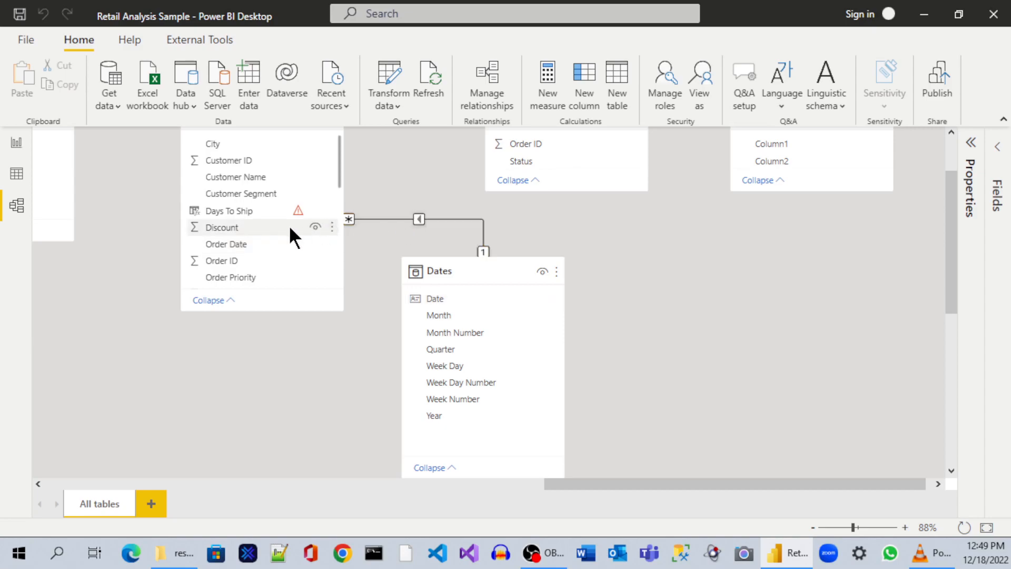
{"action": "scroll", "coordinate": [289, 225], "scroll_direction": "down", "scroll_amount": 2}
{"action": "scroll", "coordinate": [292, 229], "scroll_direction": "down", "scroll_amount": 4}
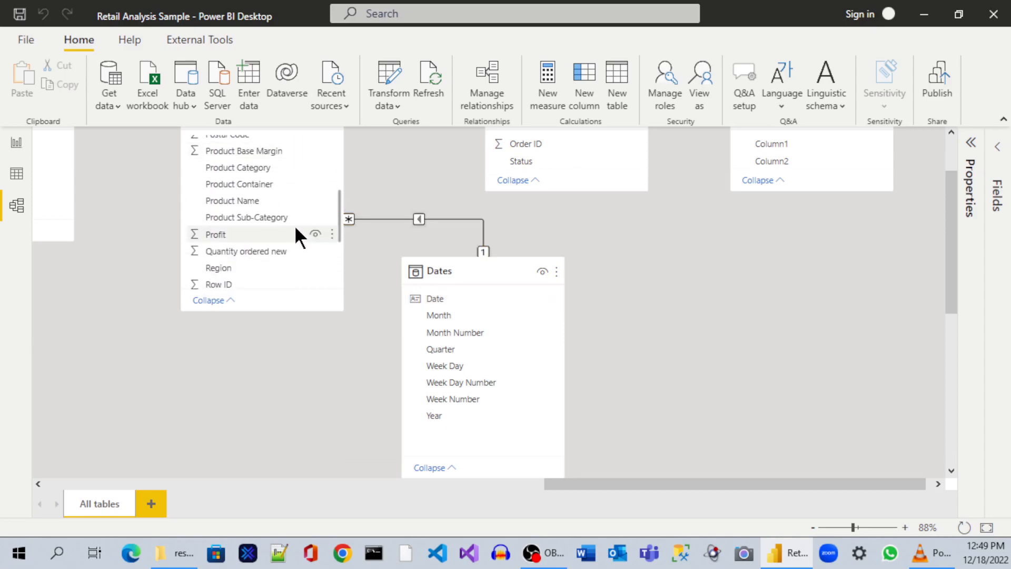
{"action": "scroll", "coordinate": [296, 230], "scroll_direction": "down", "scroll_amount": 1}
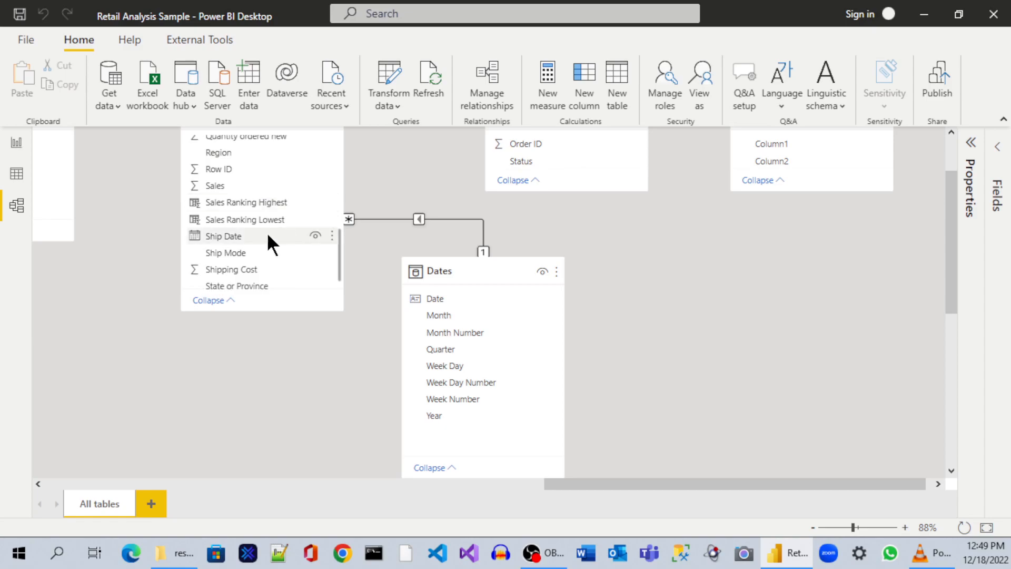
{"action": "left_click_drag", "start_coordinate": [233, 240], "coordinate": [454, 299]}
{"action": "scroll", "coordinate": [347, 316], "scroll_direction": "up", "scroll_amount": 2}
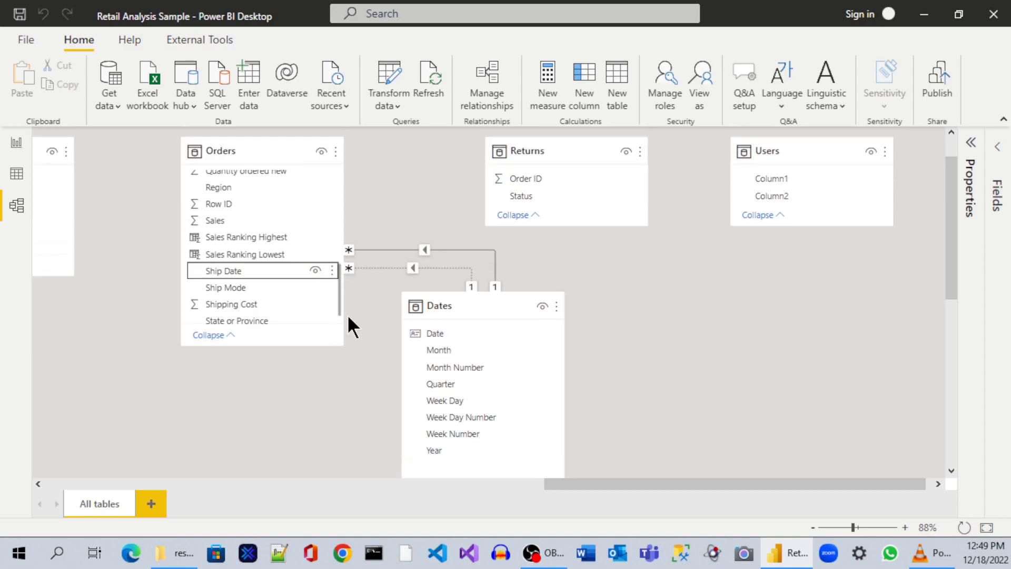
{"action": "scroll", "coordinate": [267, 259], "scroll_direction": "up", "scroll_amount": 3}
{"action": "scroll", "coordinate": [289, 271], "scroll_direction": "up", "scroll_amount": 5}
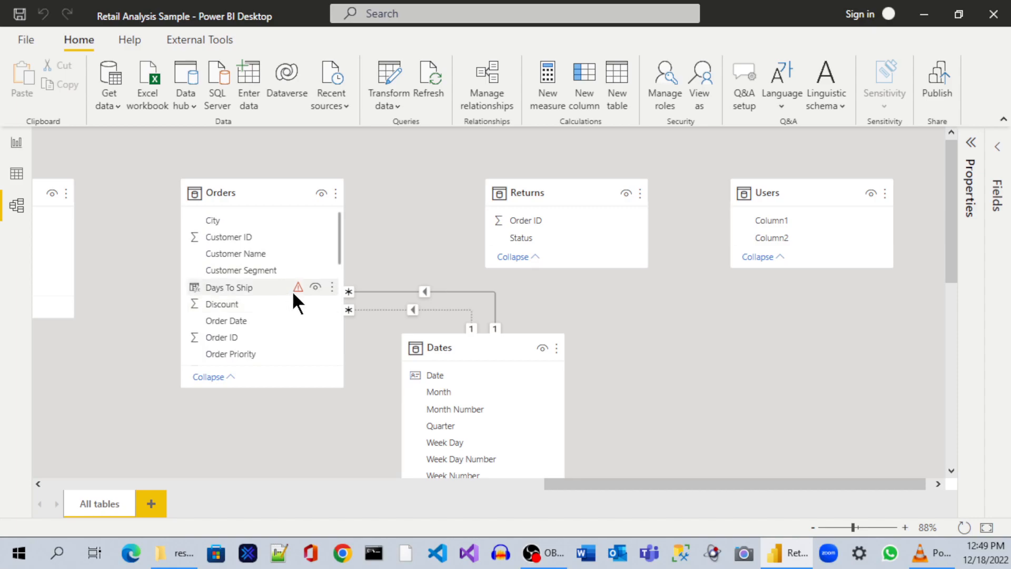
{"action": "scroll", "coordinate": [466, 261], "scroll_direction": "down", "scroll_amount": 4}
{"action": "scroll", "coordinate": [372, 313], "scroll_direction": "up", "scroll_amount": 3}
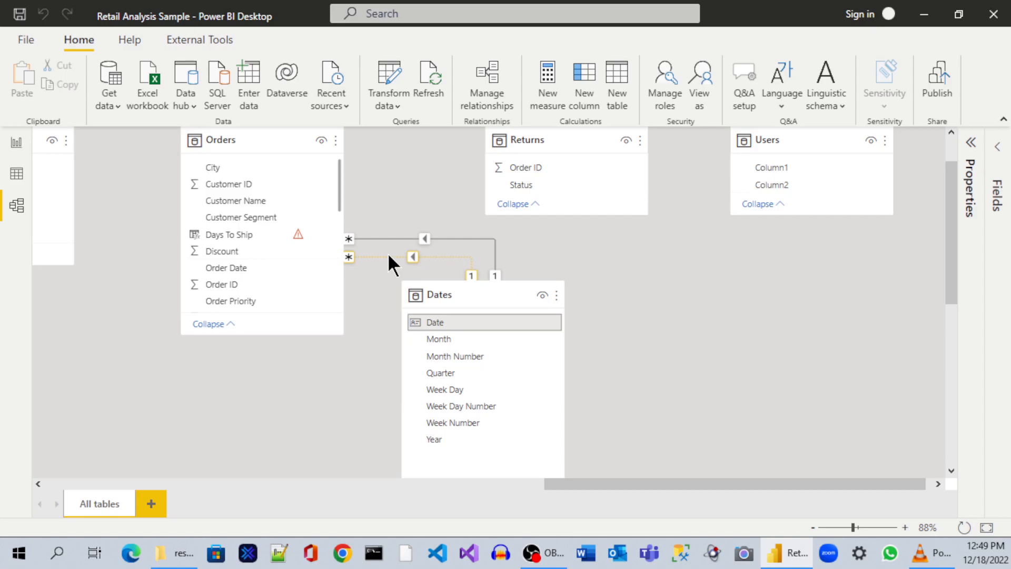
{"action": "scroll", "coordinate": [258, 254], "scroll_direction": "down", "scroll_amount": 5}
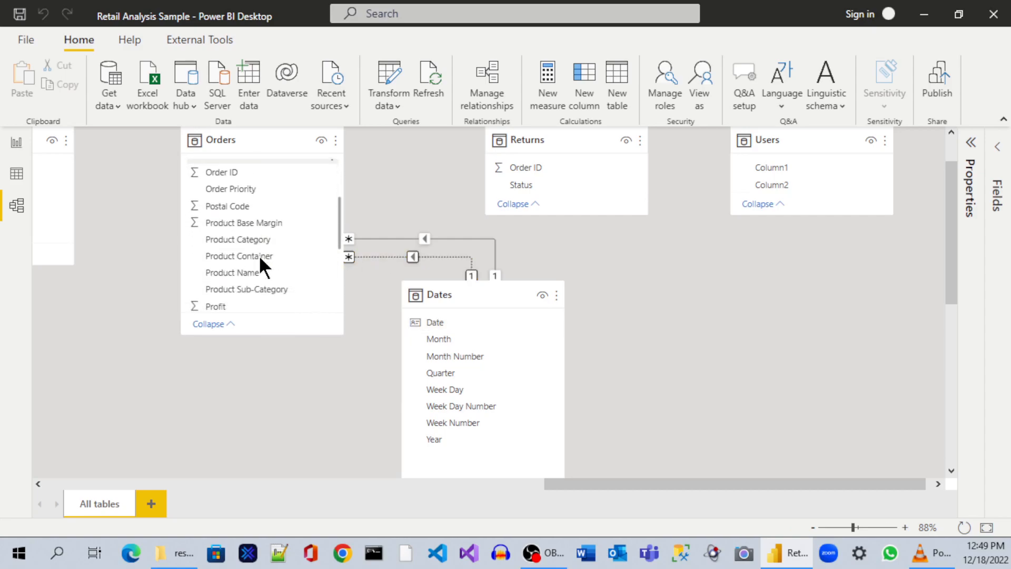
{"action": "scroll", "coordinate": [253, 264], "scroll_direction": "down", "scroll_amount": 3}
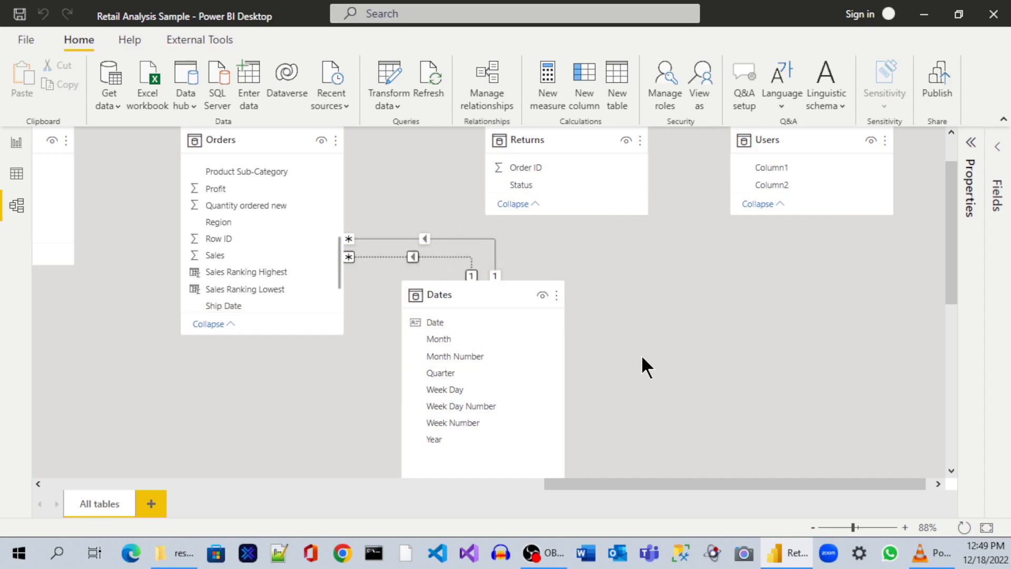
{"action": "left_click", "coordinate": [19, 14]}
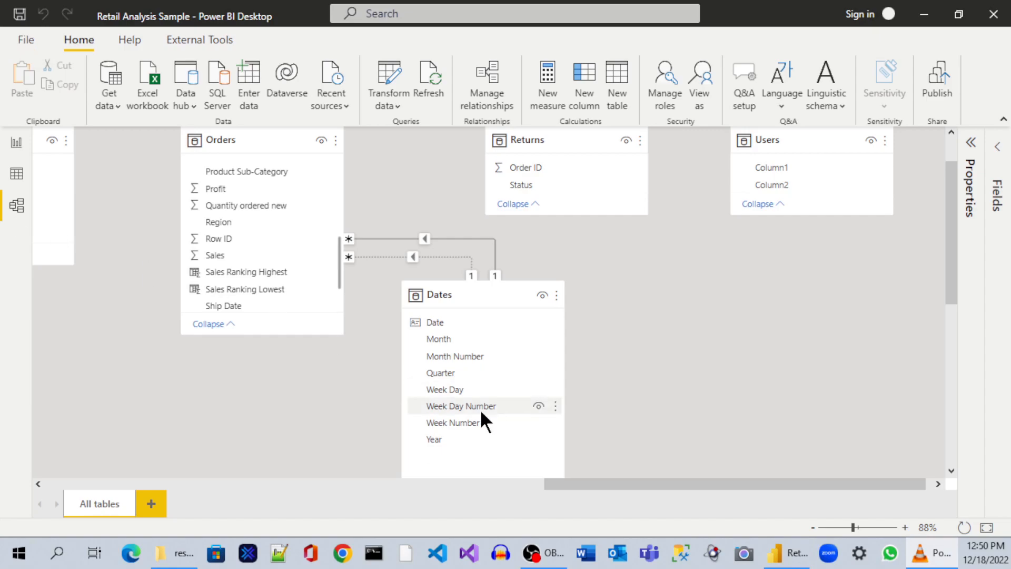
Display the Orders table's data and examine its Order Date, Ship Date and Days To Ship columns
{"action": "left_click", "coordinate": [16, 173]}
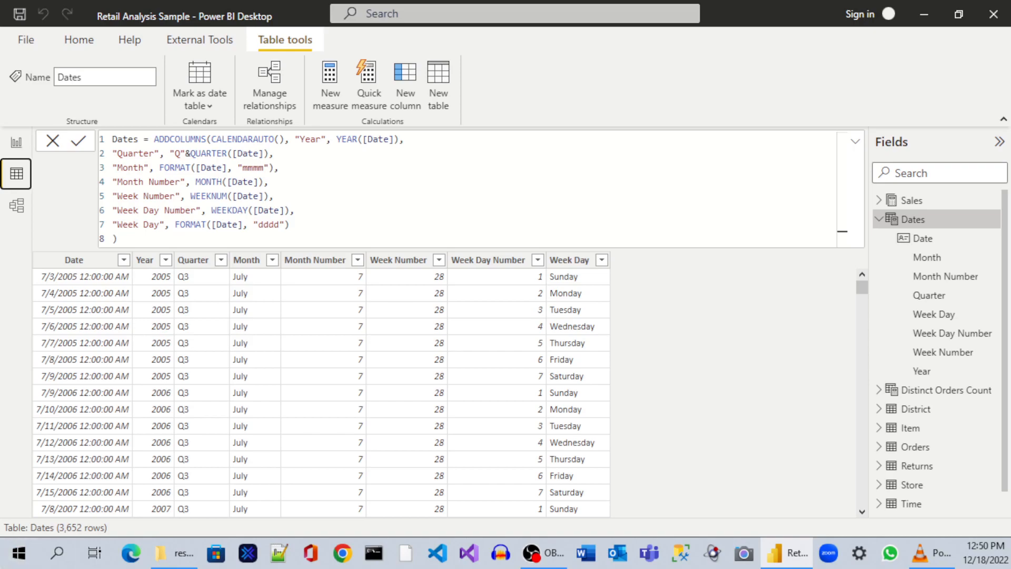
{"action": "key", "text": "alt+Tab"}
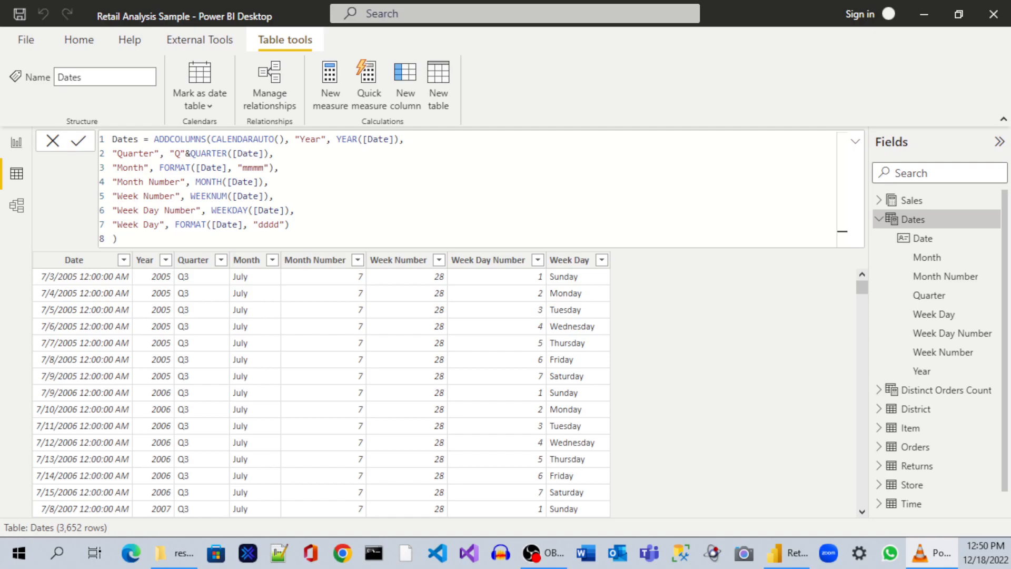
{"action": "left_click", "coordinate": [16, 179]}
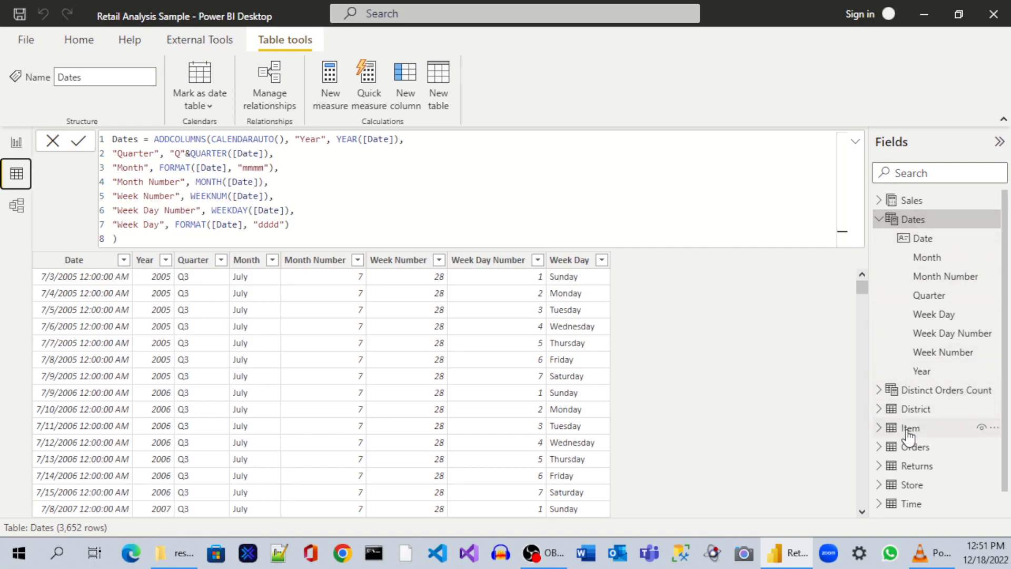
{"action": "left_click", "coordinate": [892, 444]}
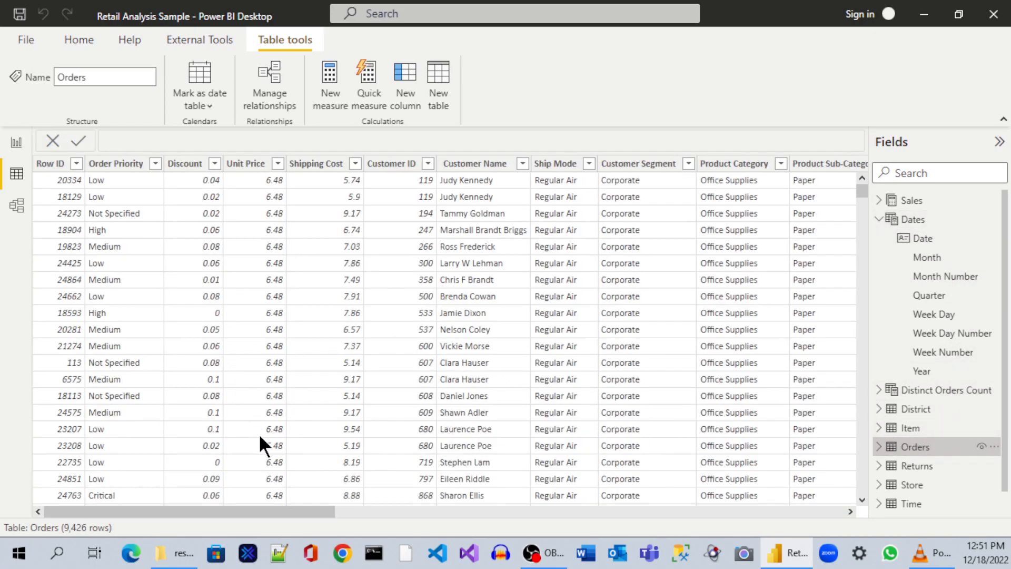
{"action": "left_click", "coordinate": [663, 512]}
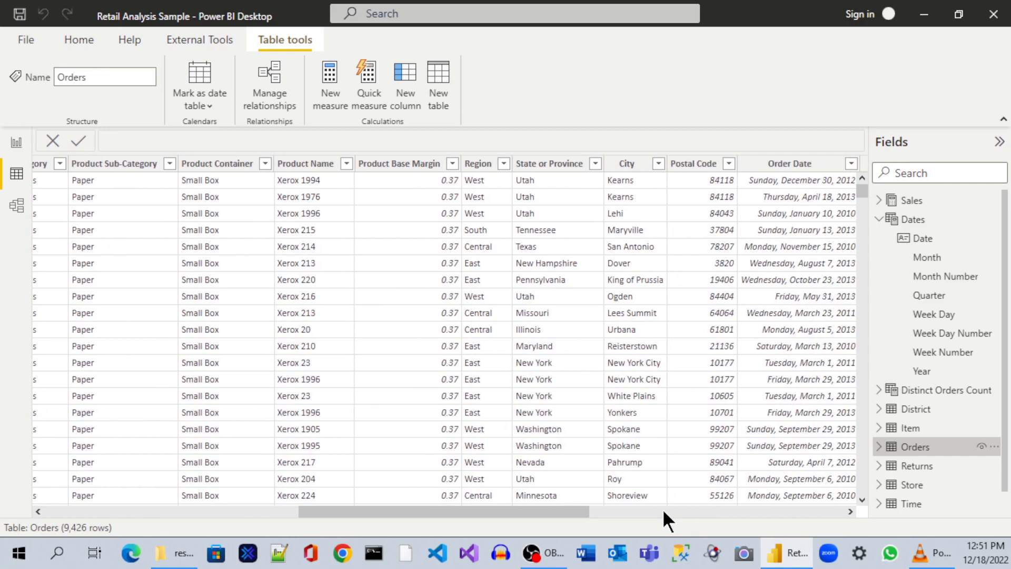
{"action": "left_click_drag", "start_coordinate": [663, 509], "coordinate": [684, 510]}
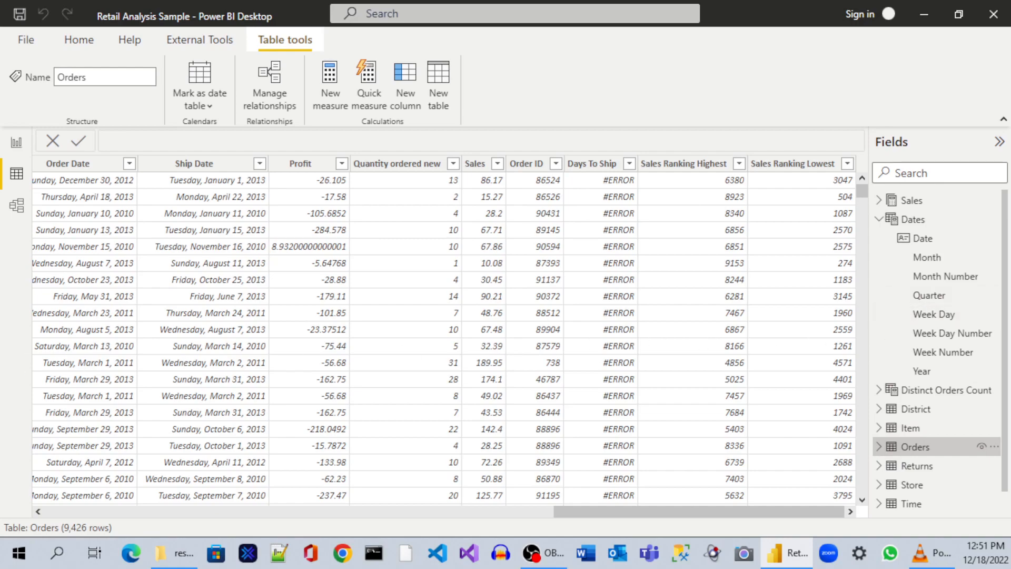
{"action": "key", "text": "alt+Tab"}
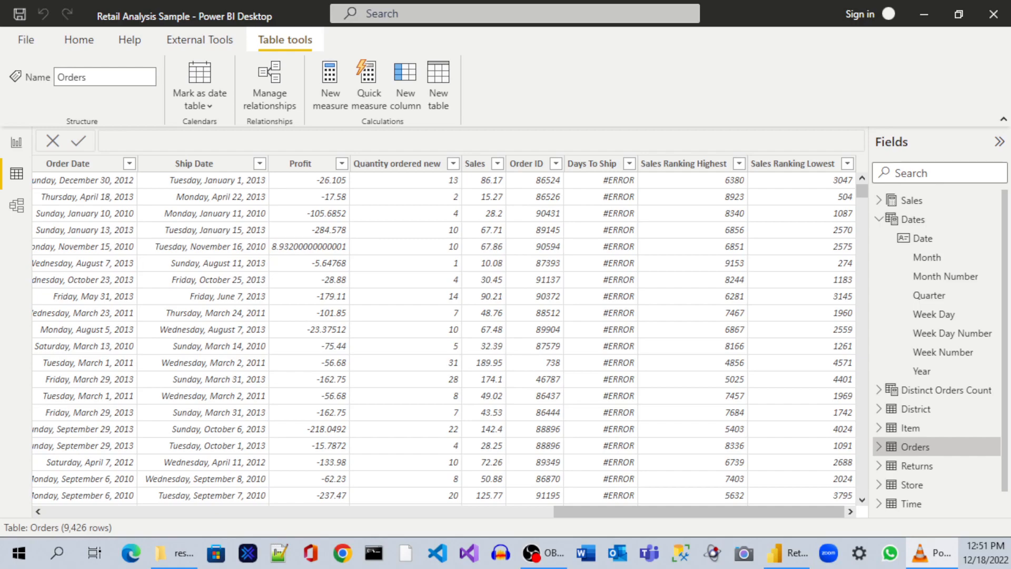
Remove the .[Date] suffix from the Orders[Ship Date] reference in the Orders table's Days To Ship formula
{"action": "scroll", "coordinate": [922, 410], "scroll_direction": "down", "scroll_amount": 1}
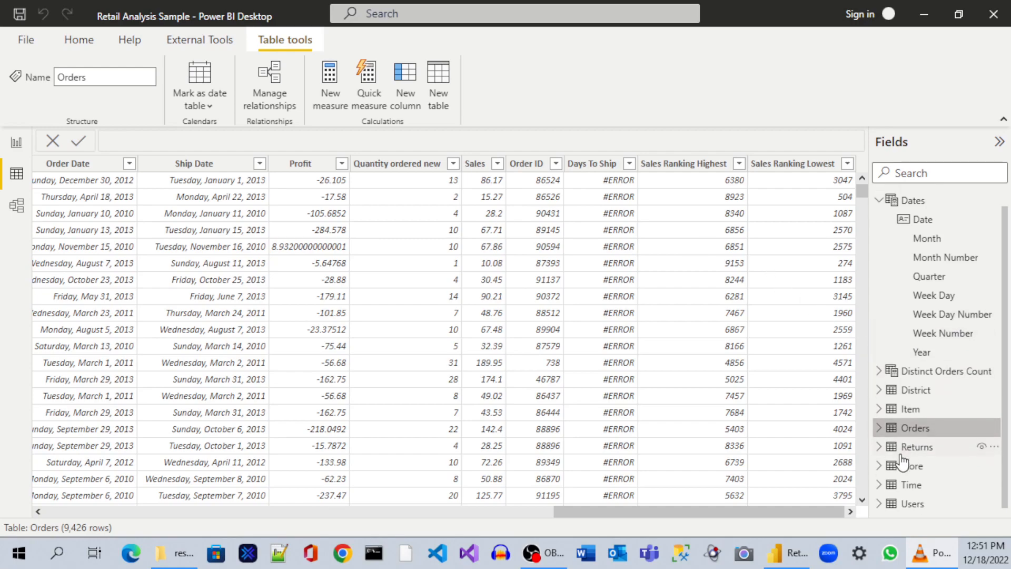
{"action": "left_click", "coordinate": [878, 428]}
{"action": "scroll", "coordinate": [966, 411], "scroll_direction": "down", "scroll_amount": 9}
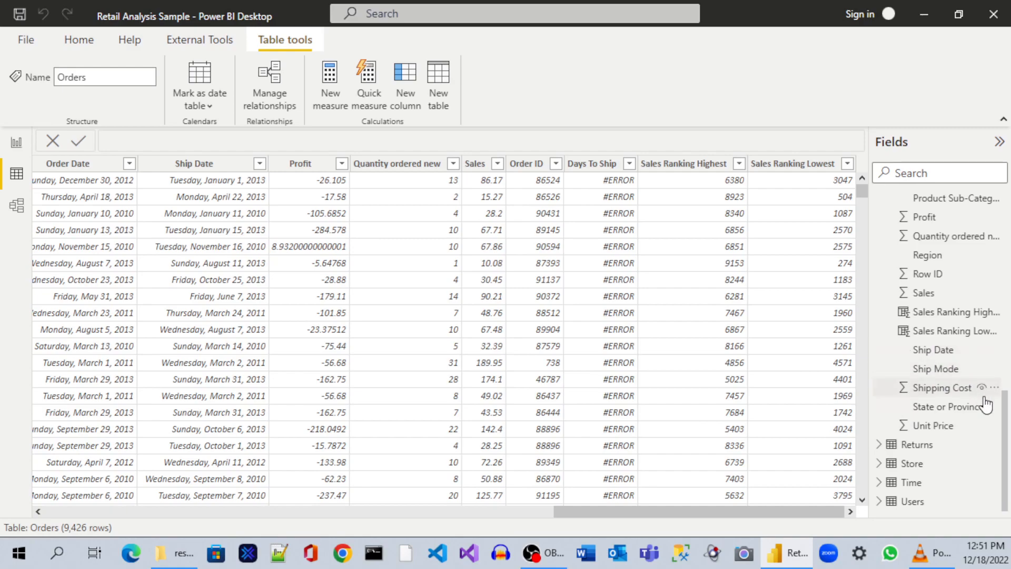
{"action": "scroll", "coordinate": [951, 353], "scroll_direction": "up", "scroll_amount": 5}
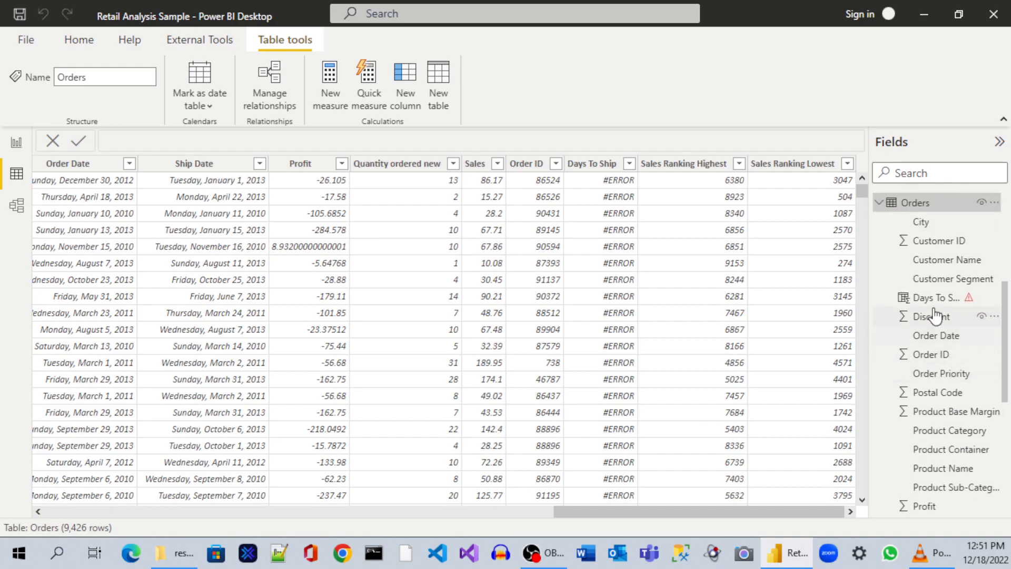
{"action": "left_click", "coordinate": [936, 298]}
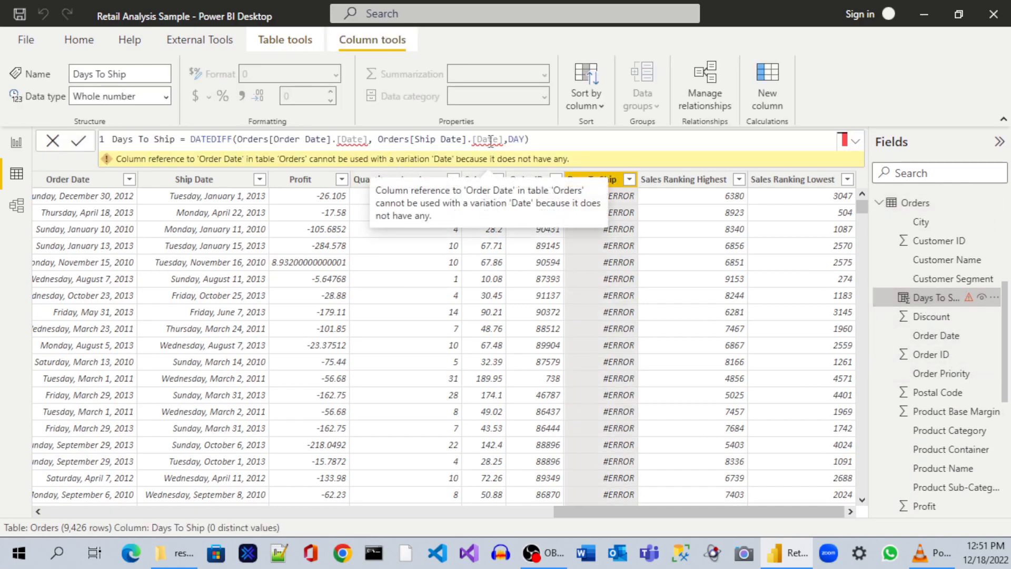
{"action": "left_click", "coordinate": [503, 139]}
{"action": "key", "text": "BackSpace"}
{"action": "key", "text": "BackSpace"}
{"action": "key", "text": "BackSpace"}
{"action": "key", "text": "BackSpace"}
{"action": "key", "text": "BackSpace"}
{"action": "key", "text": "BackSpace"}
{"action": "key", "text": "BackSpace"}
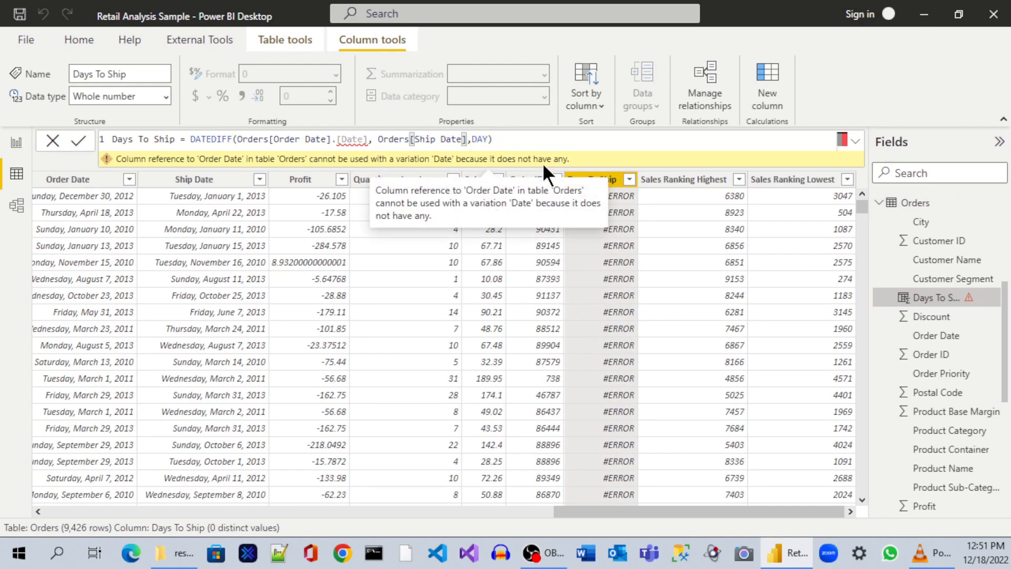
Remove the .[Date] suffix from Orders[Order Date] in the Days To Ship formula, apply the formula and save the report
{"action": "left_click", "coordinate": [368, 140]}
{"action": "key", "text": "BackSpace"}
{"action": "key", "text": "BackSpace"}
{"action": "key", "text": "BackSpace"}
{"action": "key", "text": "BackSpace"}
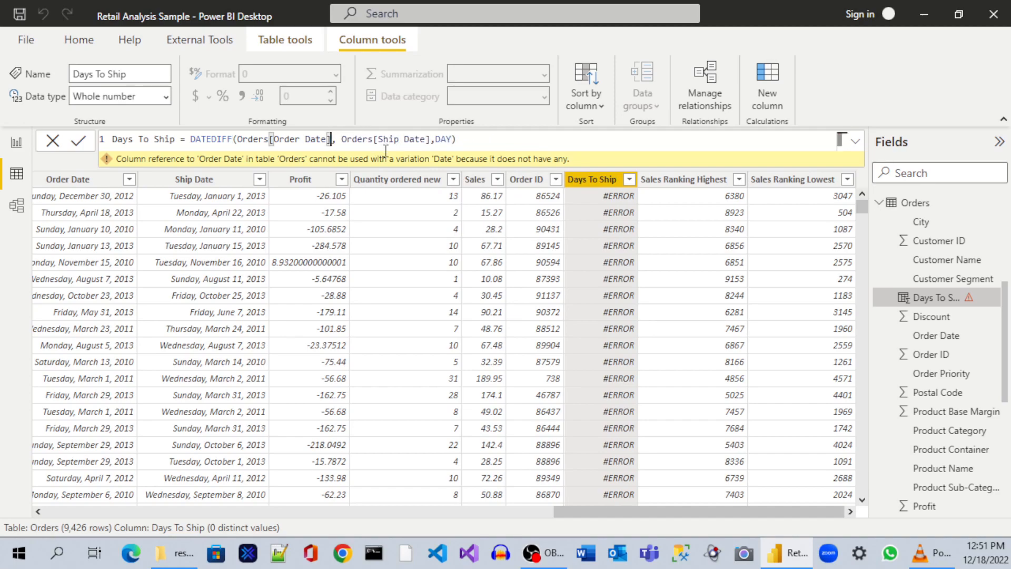
{"action": "key", "text": "Return"}
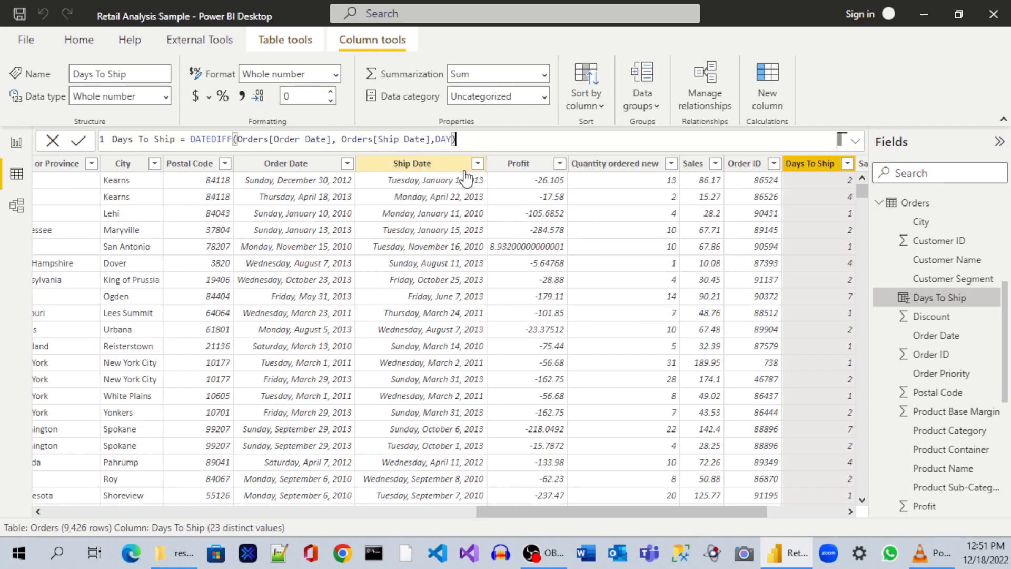
{"action": "left_click_drag", "start_coordinate": [678, 506], "coordinate": [758, 517]}
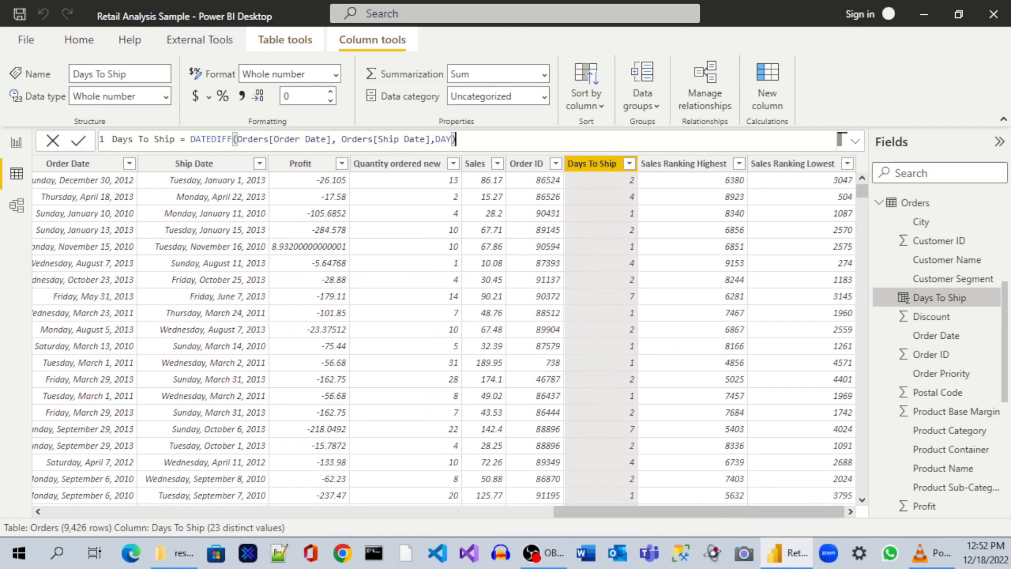
{"action": "left_click", "coordinate": [21, 14]}
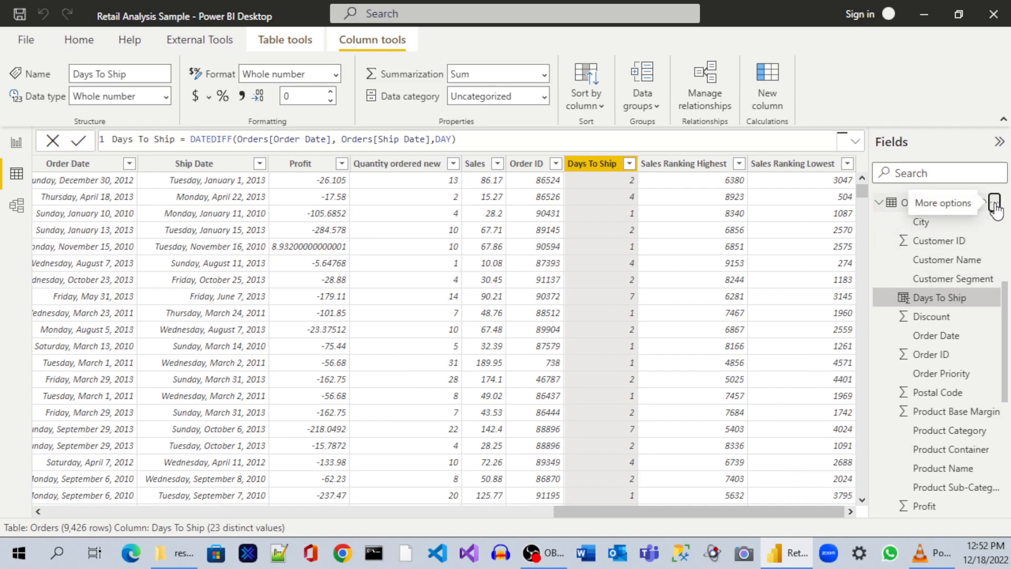
Add a calculated column to the Orders table with the formula End of Month = ENDOFMONTH(Orders[Order Date])
{"action": "left_click", "coordinate": [994, 203]}
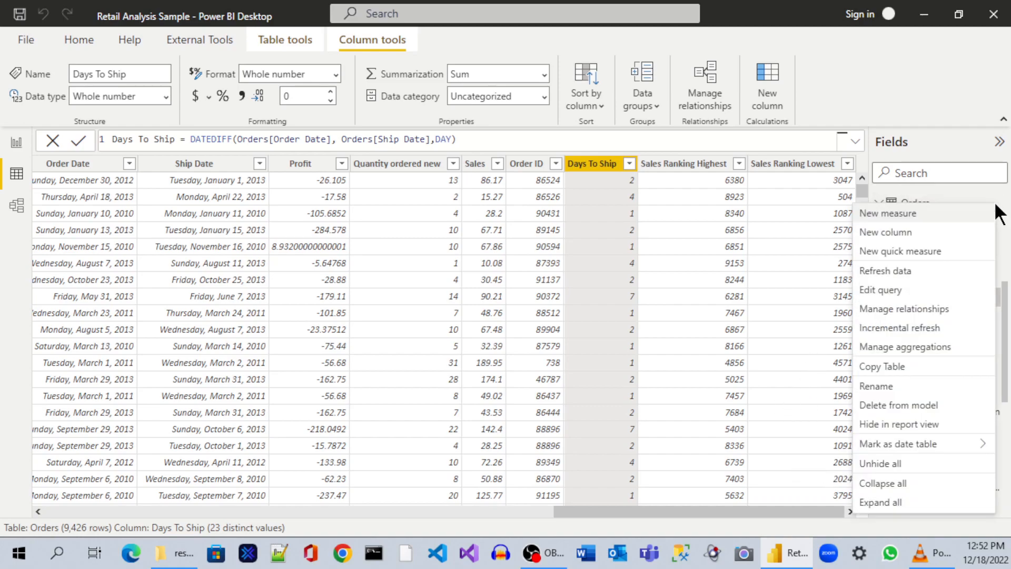
{"action": "left_click", "coordinate": [902, 231]}
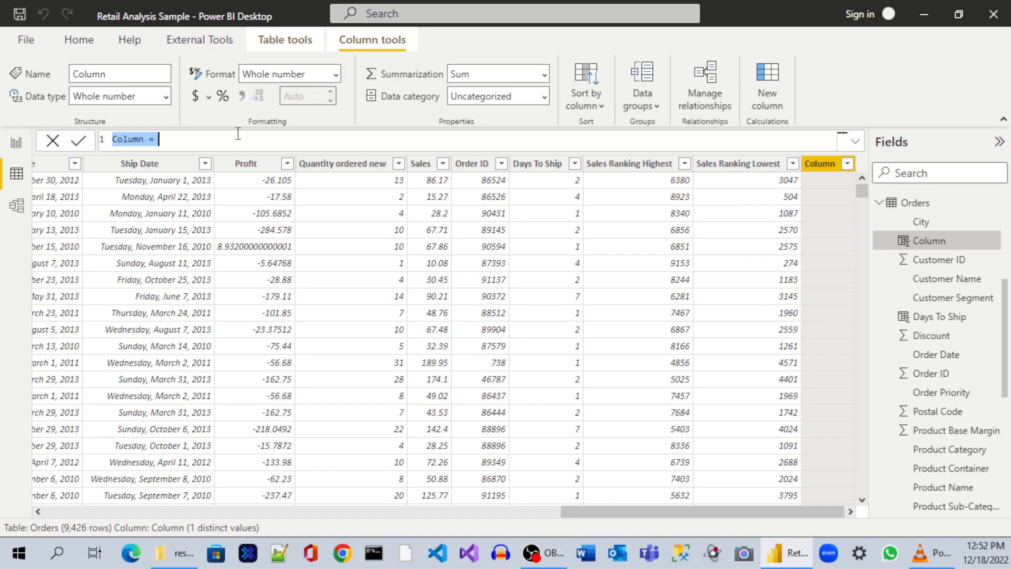
{"action": "type", "text": "E"}
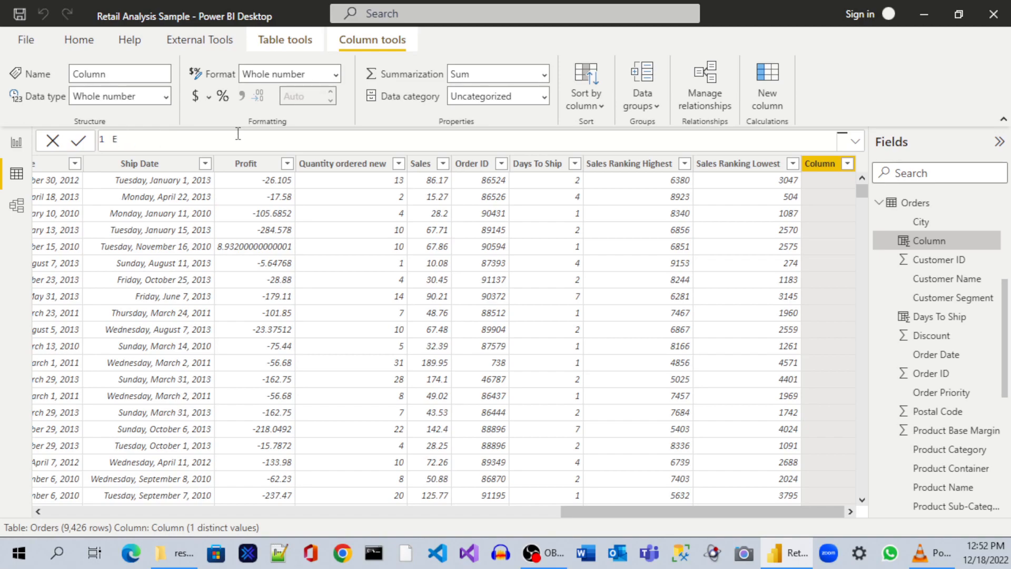
{"action": "type", "text": "nd of Month ="}
{"action": "type", "text": "E"}
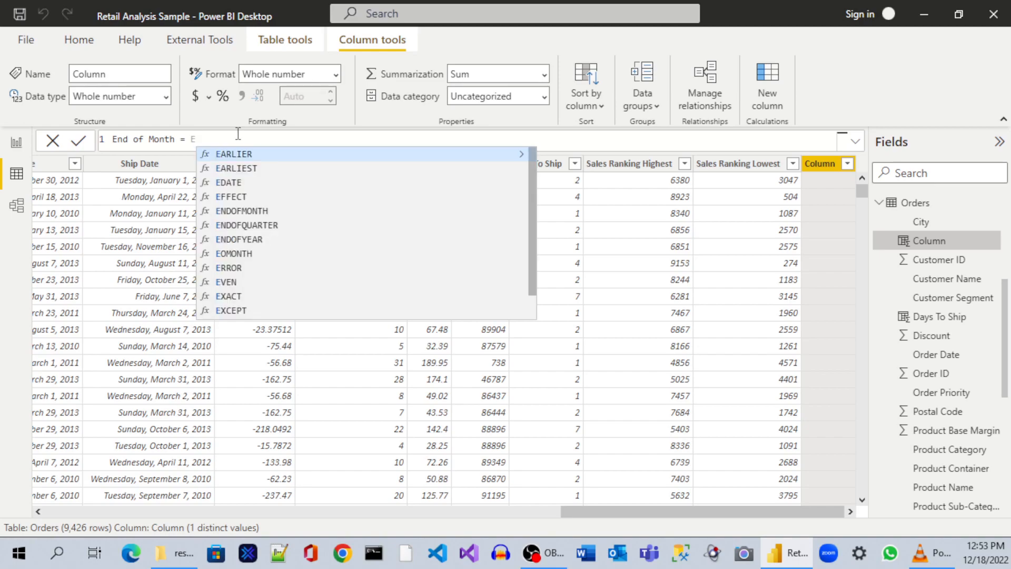
{"action": "left_click", "coordinate": [259, 211]}
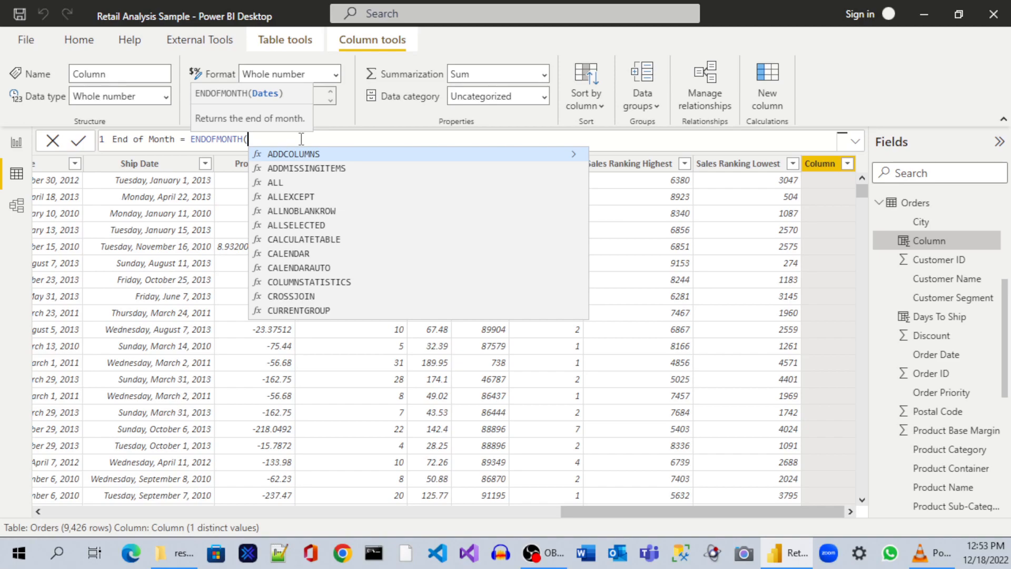
{"action": "type", "text": "order"}
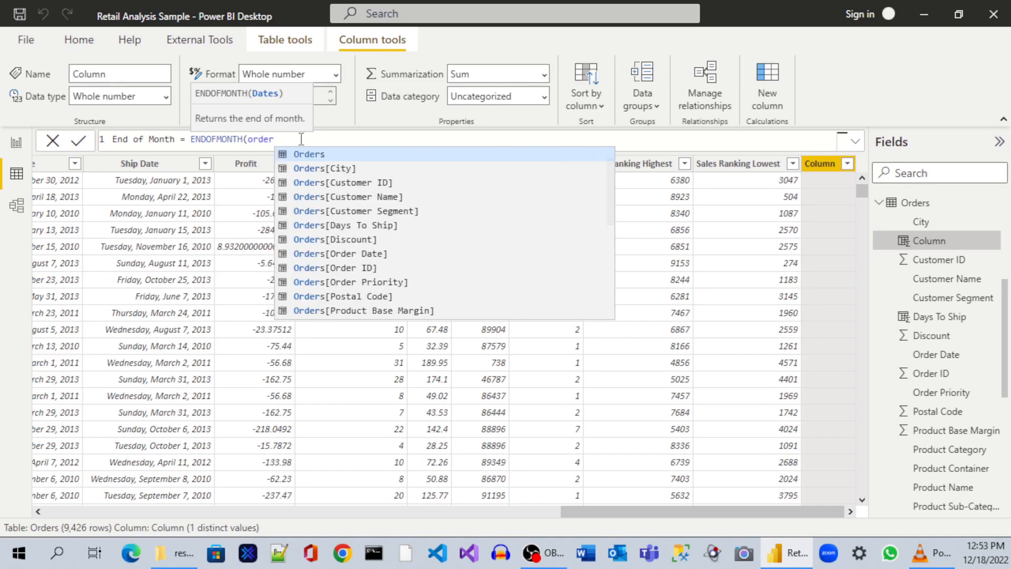
{"action": "left_click", "coordinate": [380, 255]}
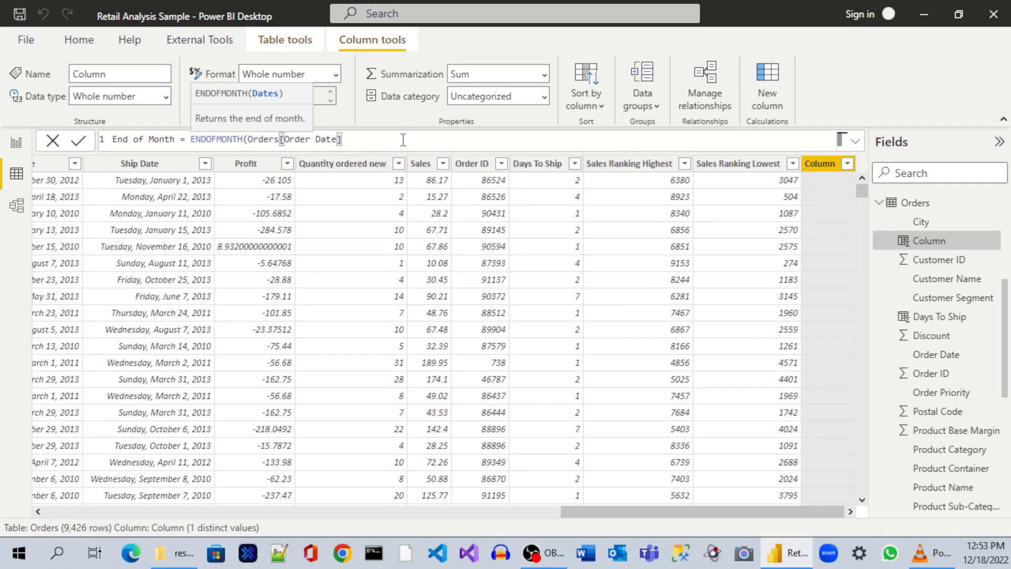
{"action": "type", "text": ")"}
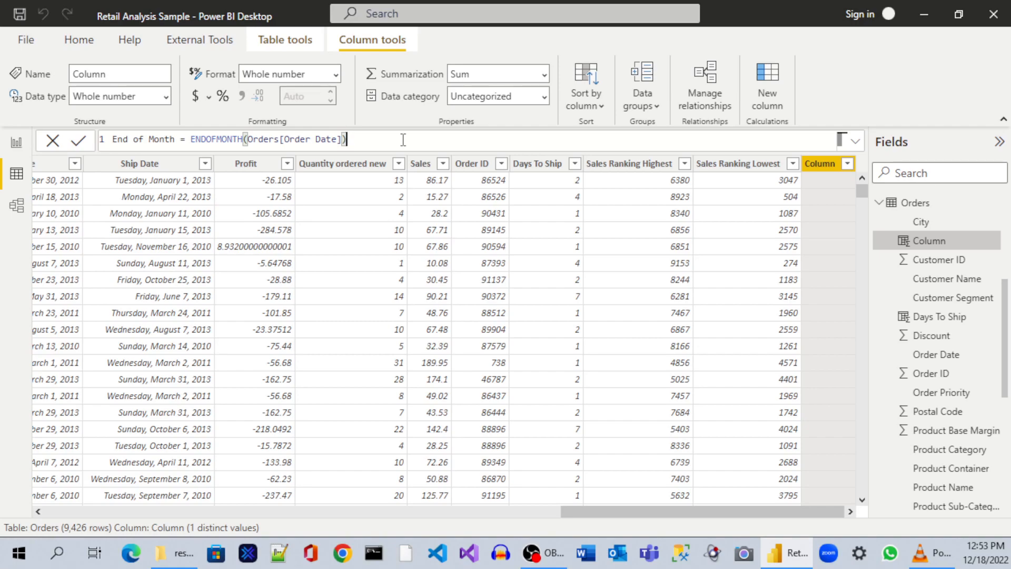
{"action": "key", "text": "Return"}
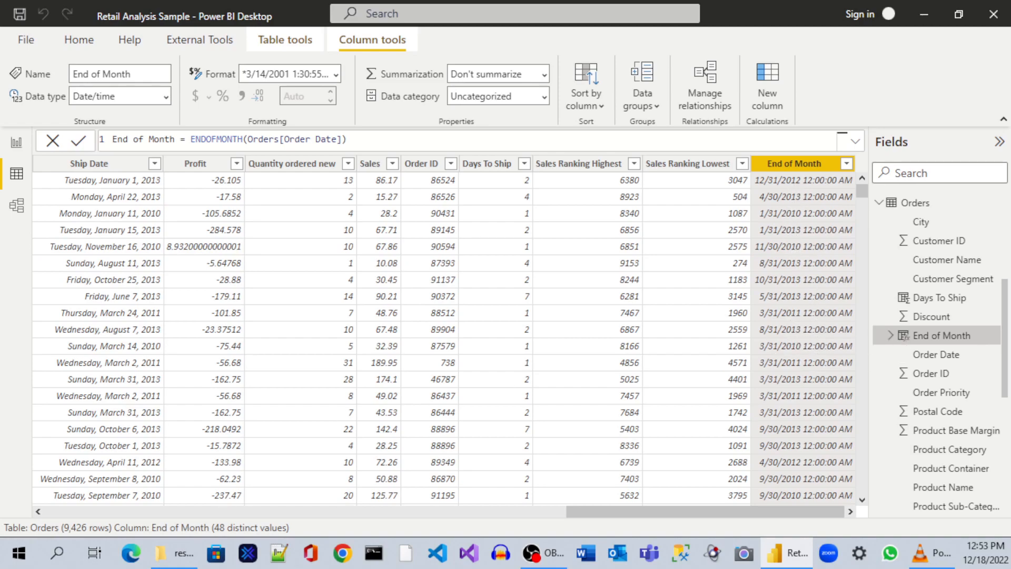
Compare the End of Month values with the Order Date values in the Orders table
{"action": "key", "text": "alt+Tab"}
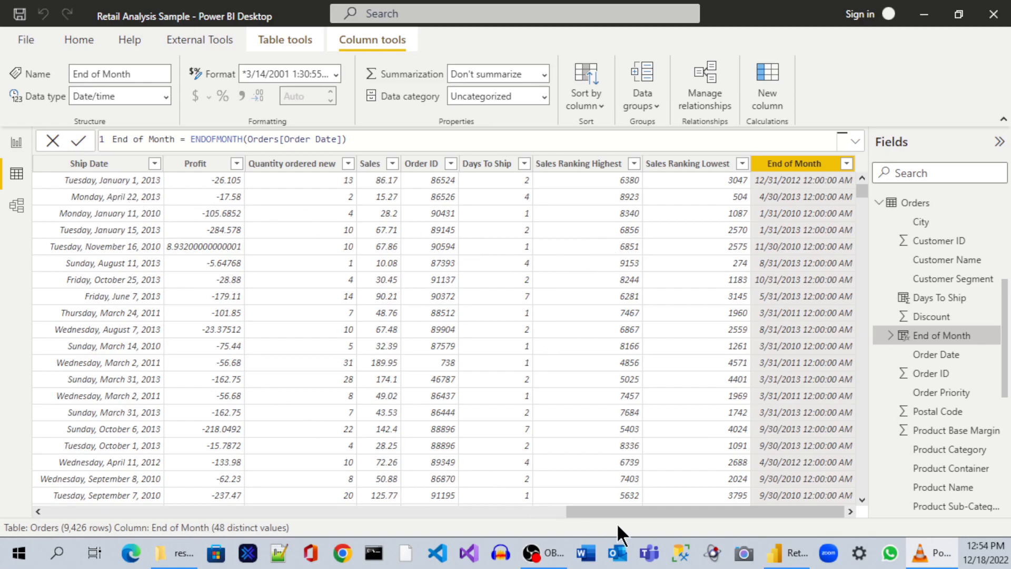
{"action": "left_click_drag", "start_coordinate": [617, 514], "coordinate": [540, 513]}
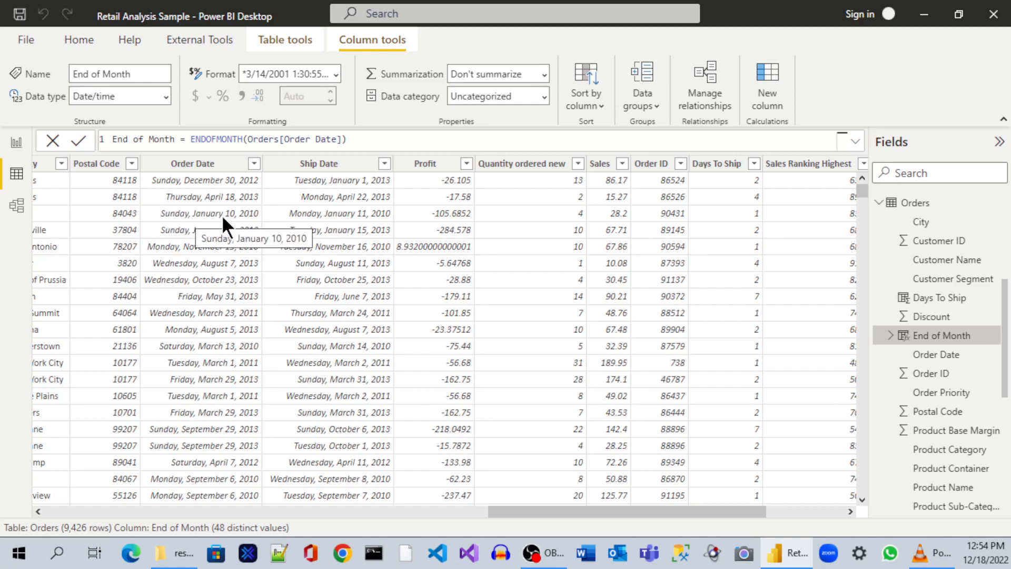
{"action": "left_click_drag", "start_coordinate": [593, 509], "coordinate": [706, 515]}
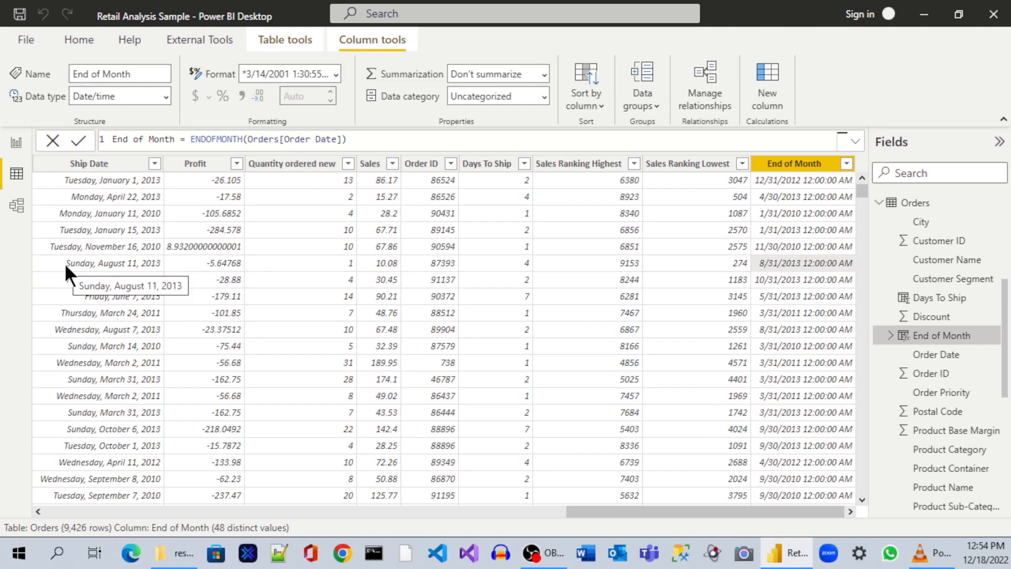
{"action": "left_click_drag", "start_coordinate": [697, 507], "coordinate": [620, 510]}
{"action": "left_click", "coordinate": [195, 264]}
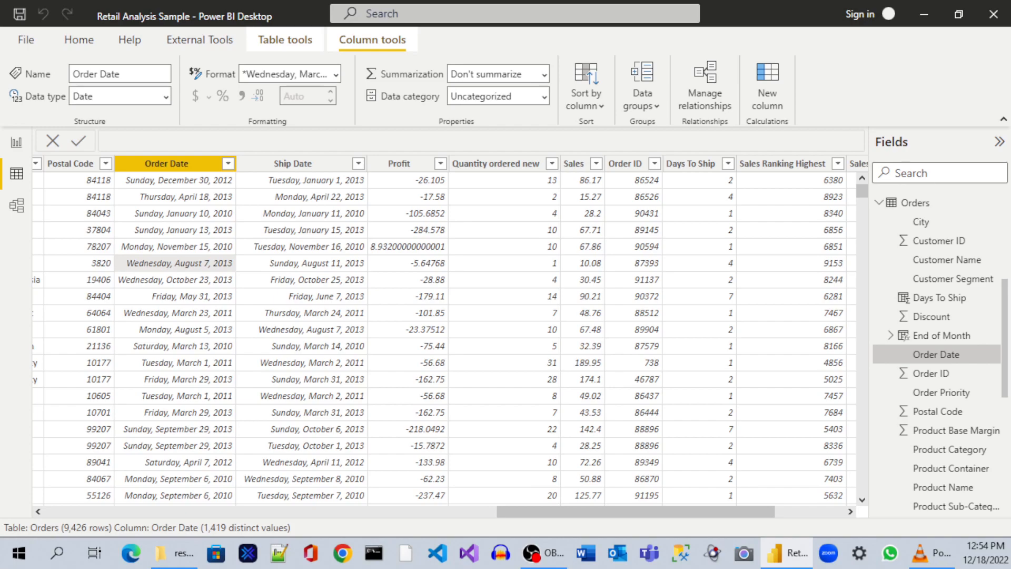
{"action": "key", "text": "alt+Tab"}
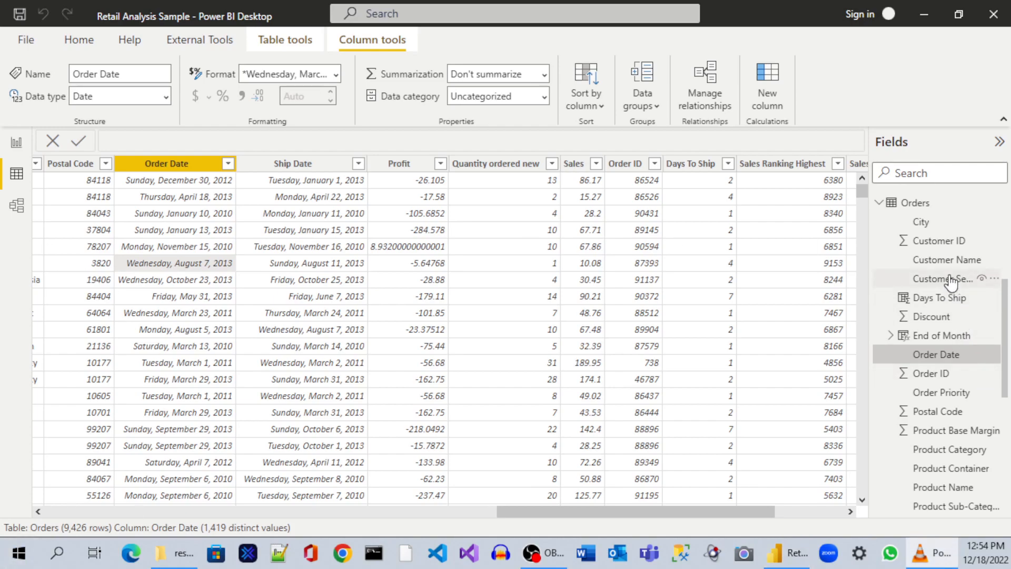
Add another calculated column named End of Quarter to the Orders table
{"action": "scroll", "coordinate": [967, 298], "scroll_direction": "up", "scroll_amount": 3}
{"action": "scroll", "coordinate": [968, 298], "scroll_direction": "down", "scroll_amount": 1}
{"action": "left_click", "coordinate": [993, 299]}
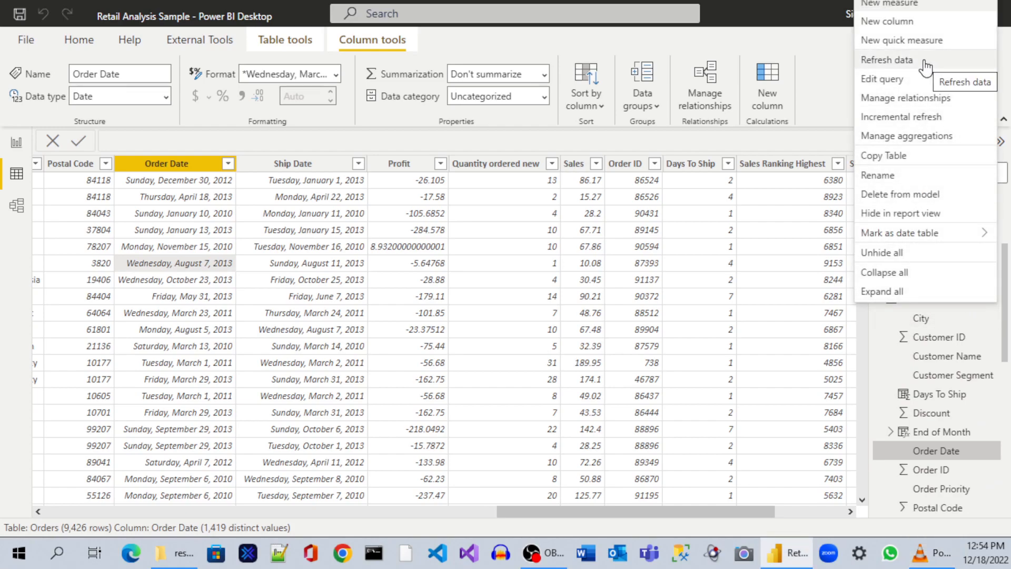
{"action": "left_click", "coordinate": [921, 22]}
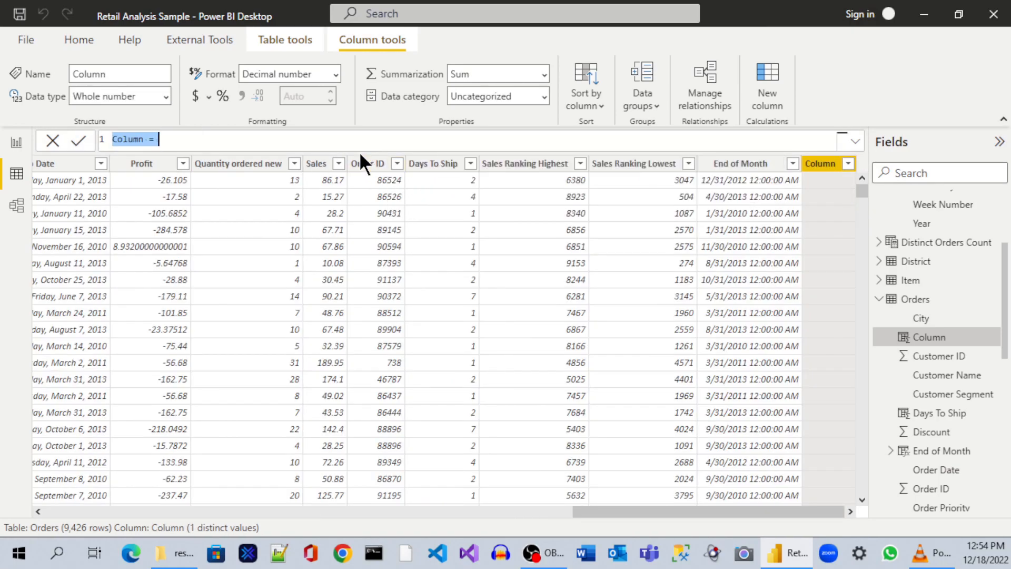
{"action": "type", "text": "End of Quarter = En"}
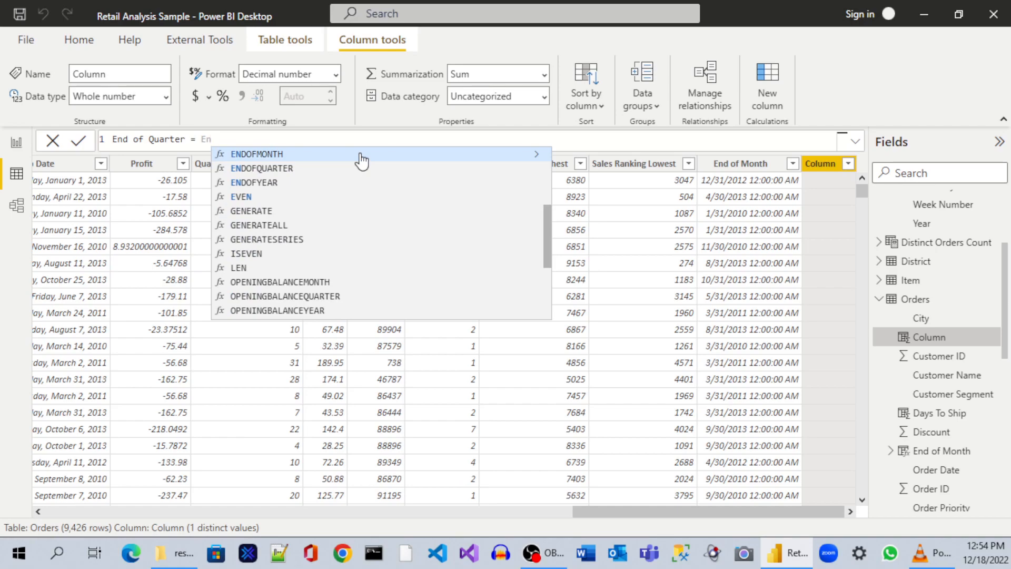
{"action": "left_click", "coordinate": [298, 168]}
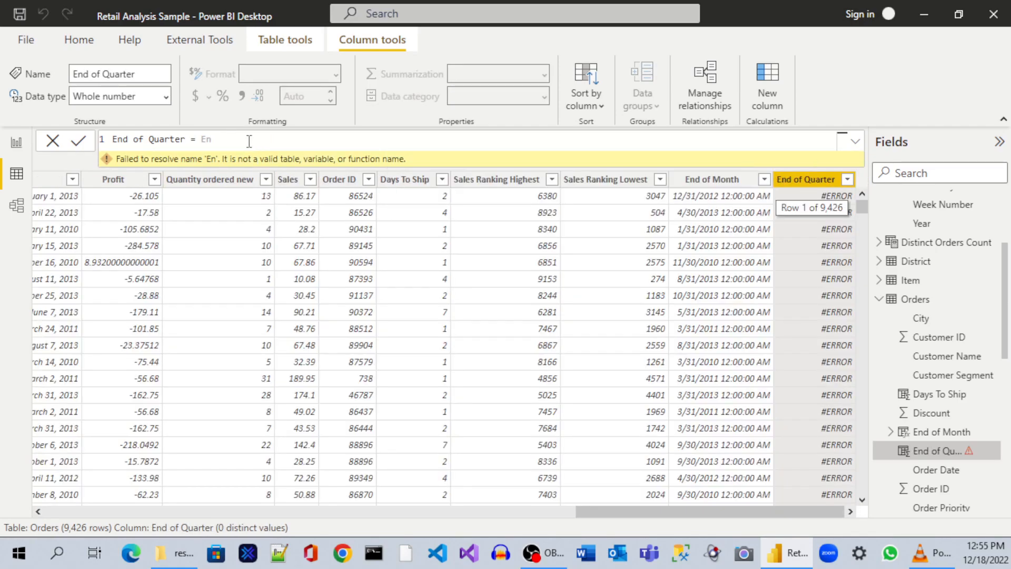
Complete the calculated column formula as End of Quarter = ENDOFQUARTER(Orders[Order Date]) and apply it
{"action": "left_click", "coordinate": [249, 139]}
{"action": "type", "text": "d"}
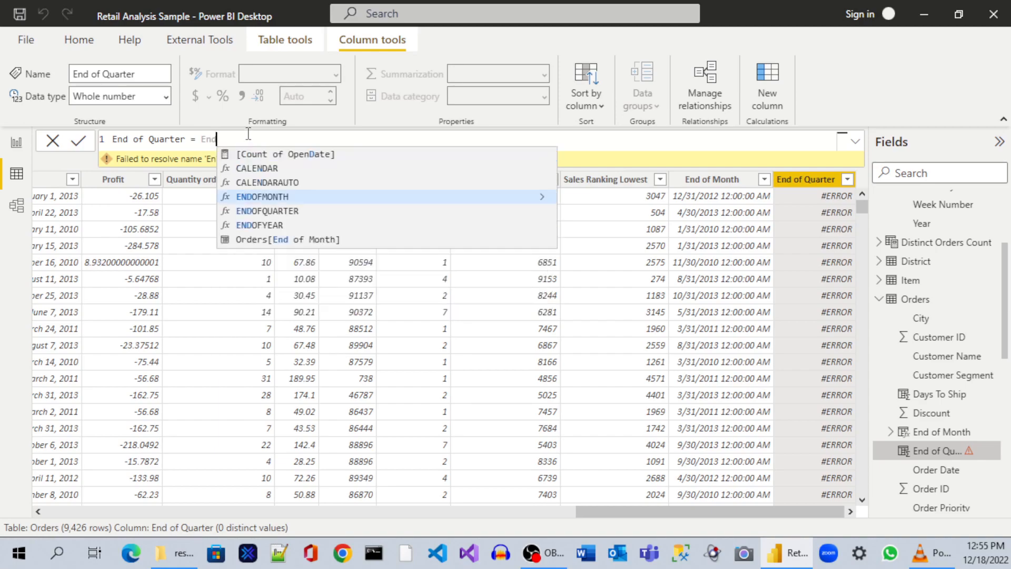
{"action": "type", "text": "o"}
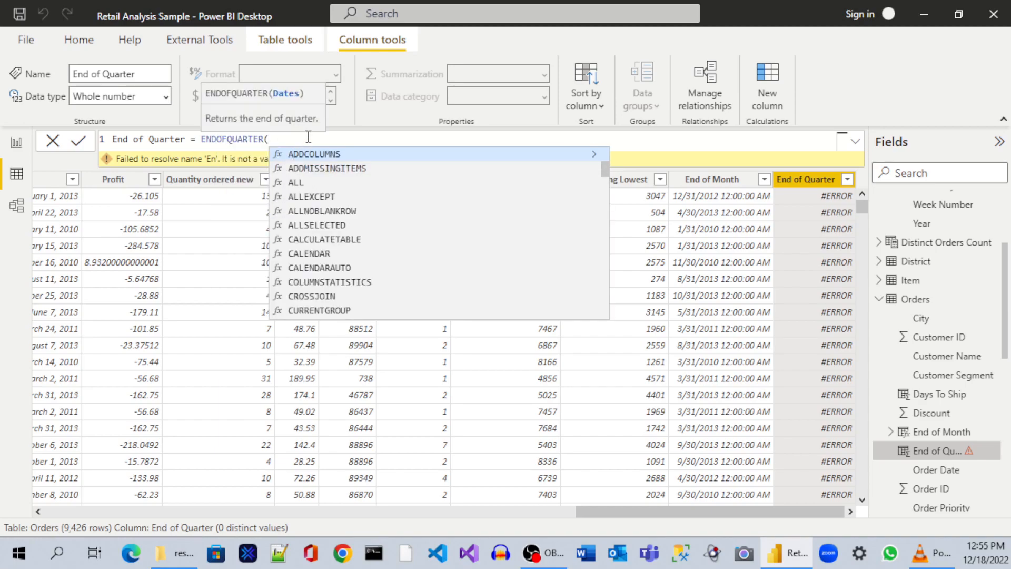
{"action": "type", "text": "Order"}
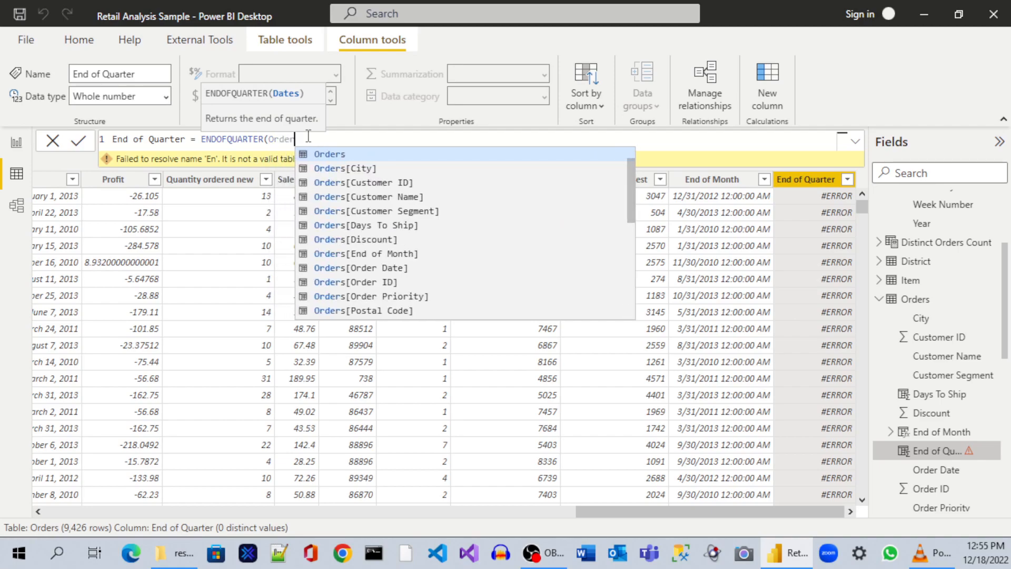
{"action": "type", "text": " d"}
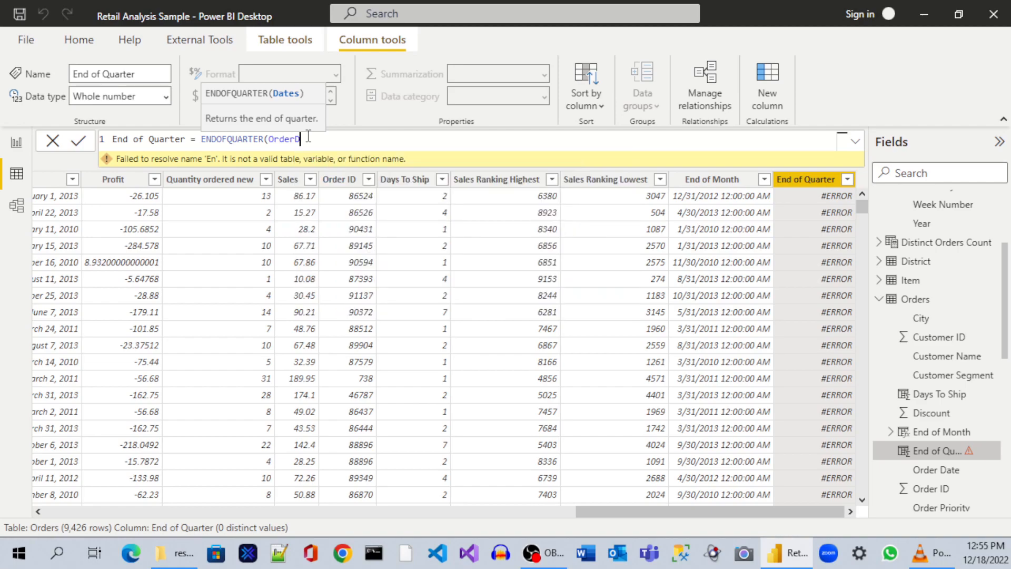
{"action": "type", "text": "a"}
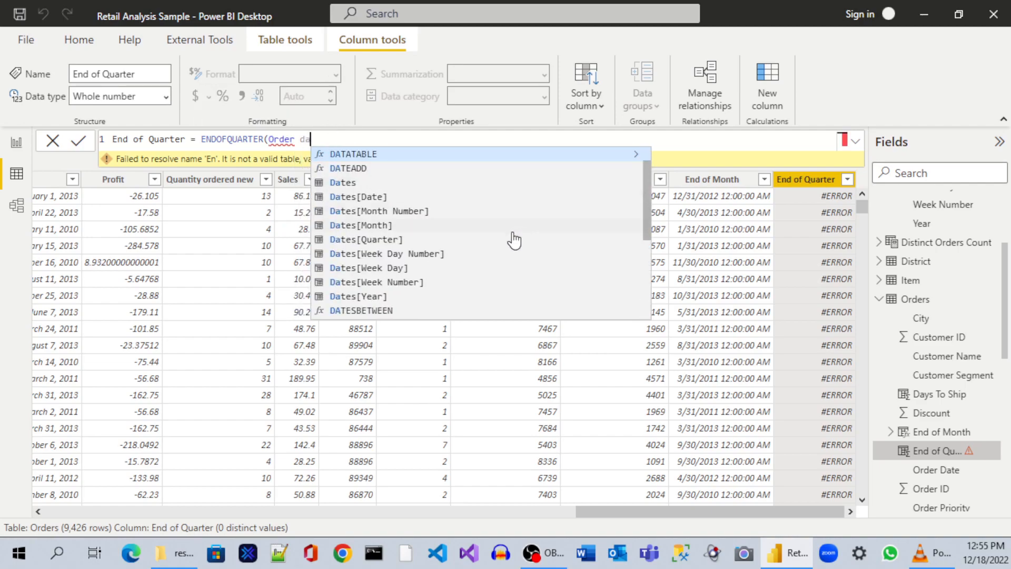
{"action": "key", "text": "BackSpace"}
{"action": "key", "text": "BackSpace"}
{"action": "key", "text": "BackSpace"}
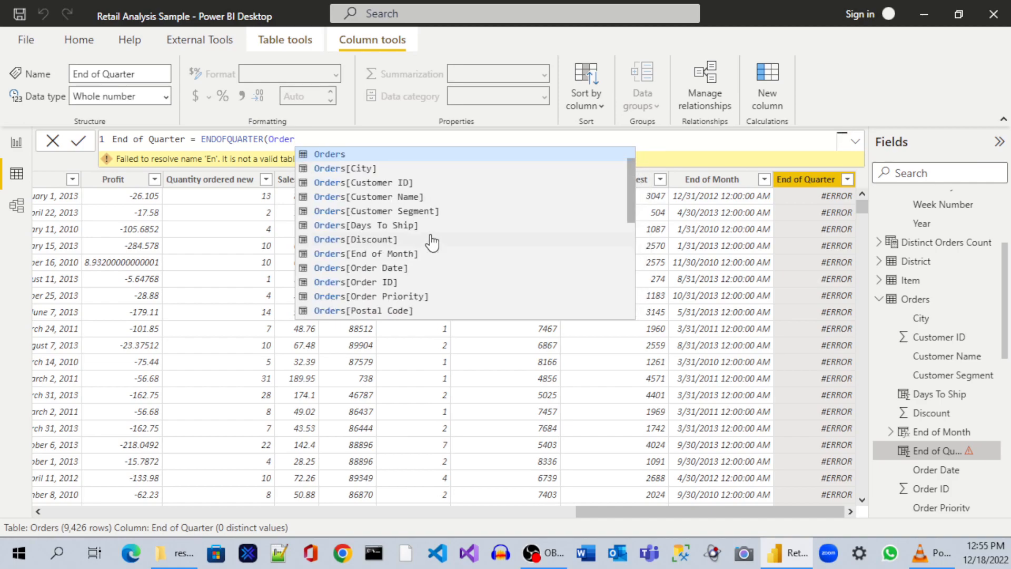
{"action": "type", "text": "s"}
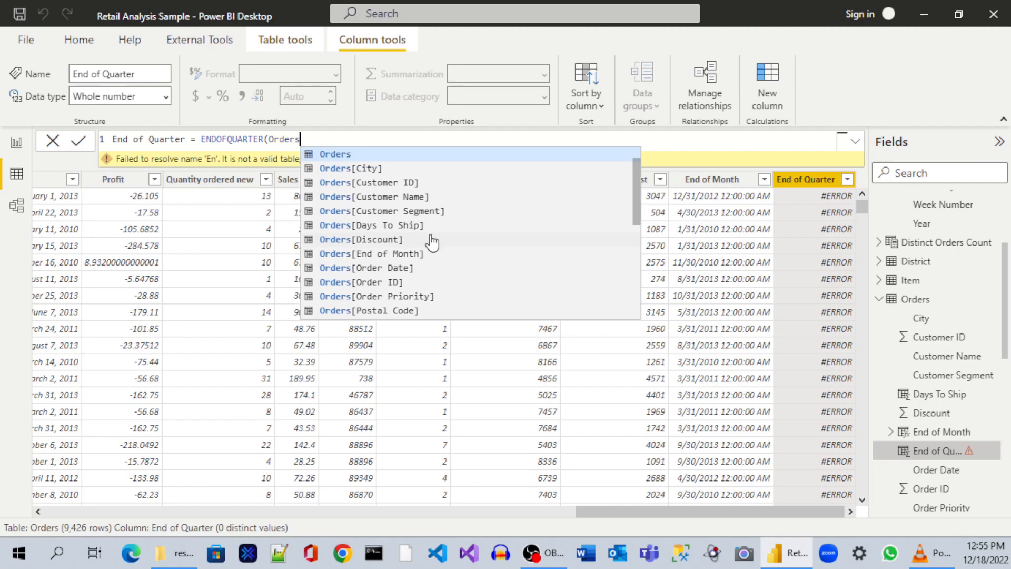
{"action": "type", "text": "["}
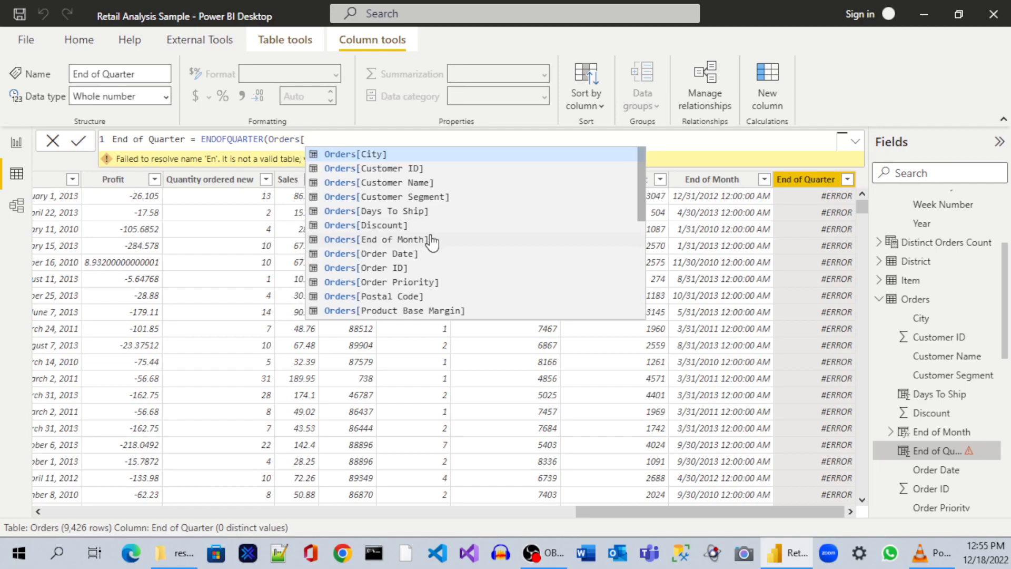
{"action": "left_click", "coordinate": [407, 253]}
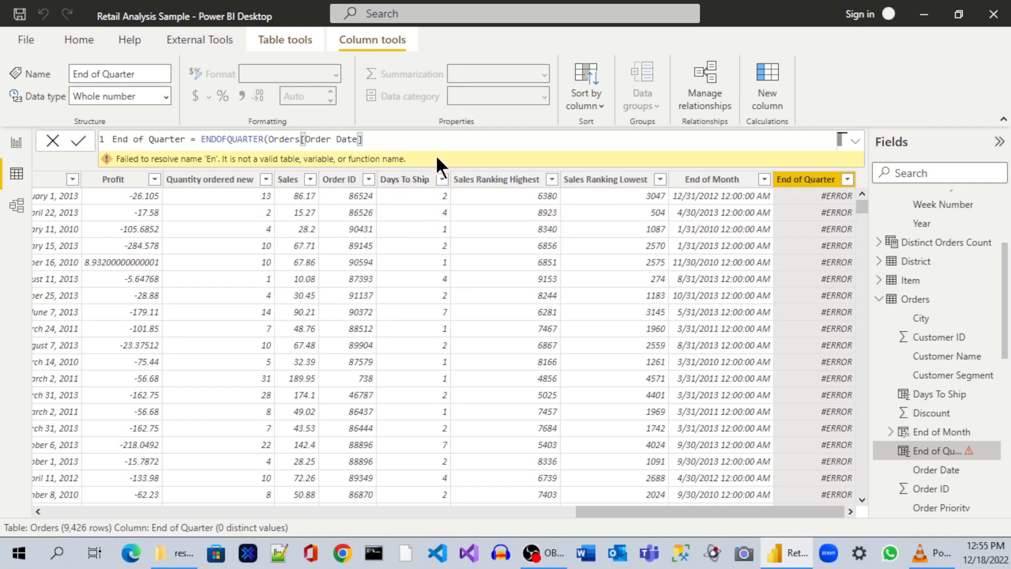
{"action": "type", "text": ")"}
{"action": "key", "text": "Return"}
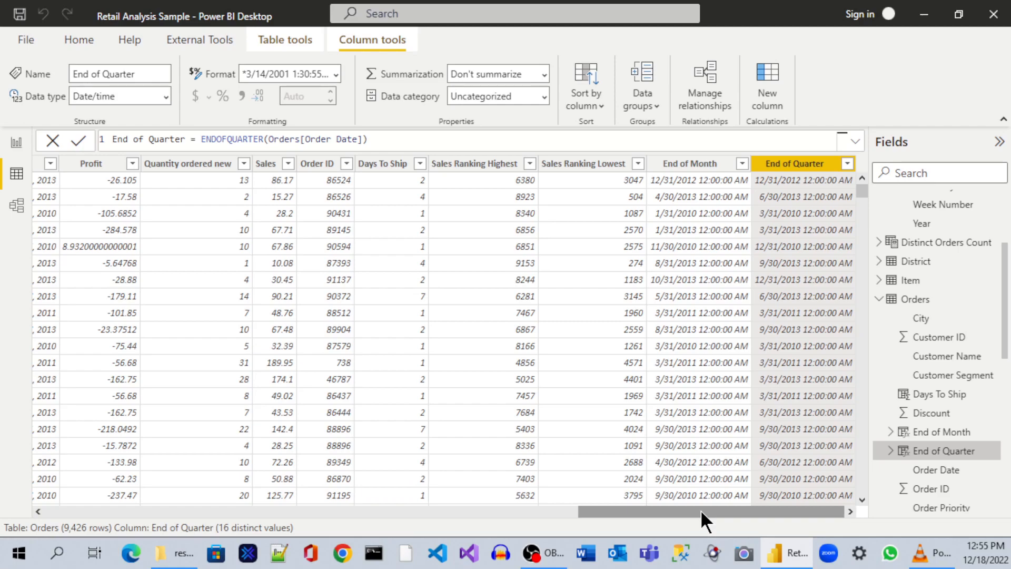
Set the End of Month column's display format to March 14, 2001 (mmmm d, yyyy)
{"action": "left_click", "coordinate": [705, 168]}
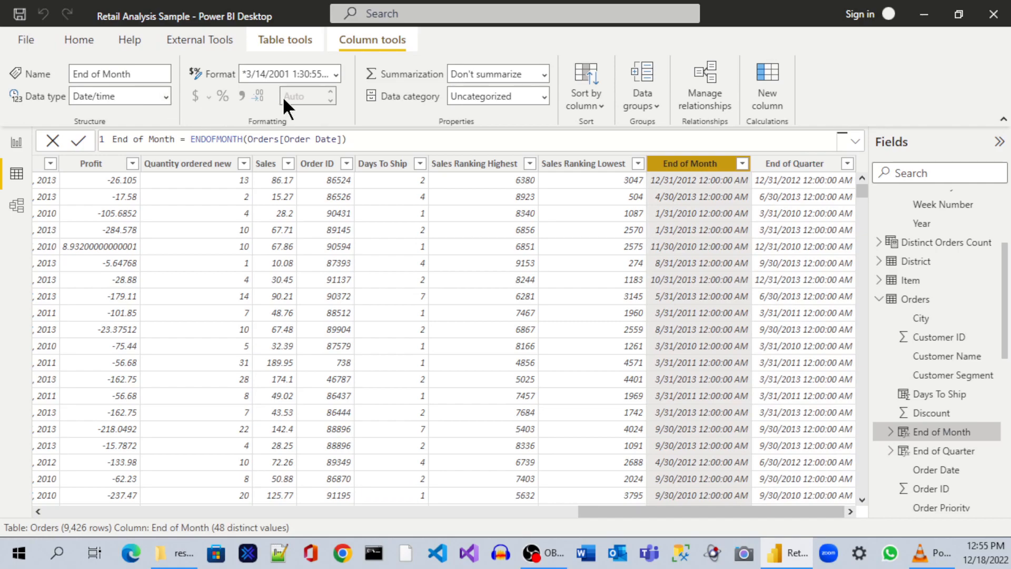
{"action": "left_click", "coordinate": [336, 74]}
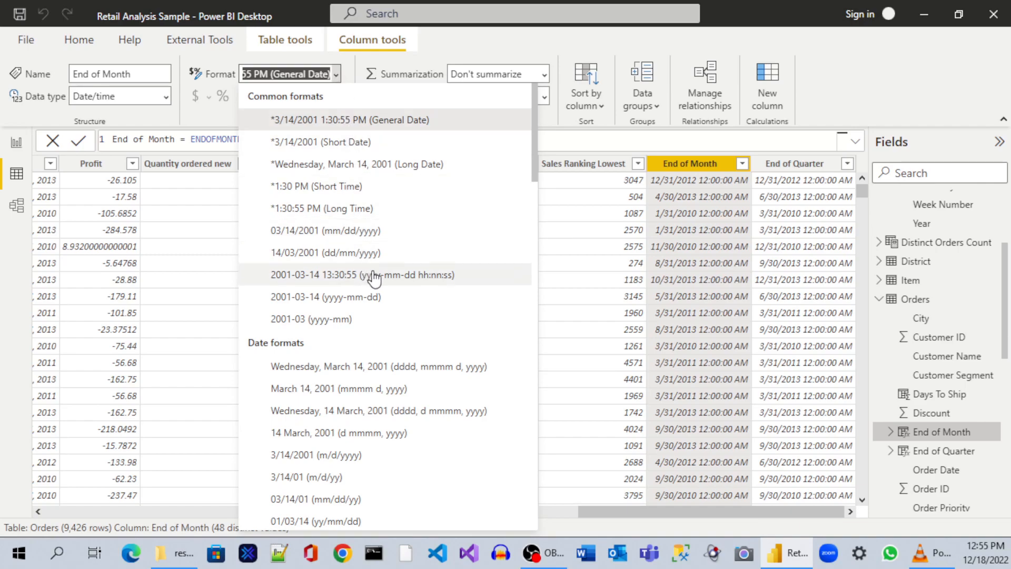
{"action": "left_click", "coordinate": [346, 390]}
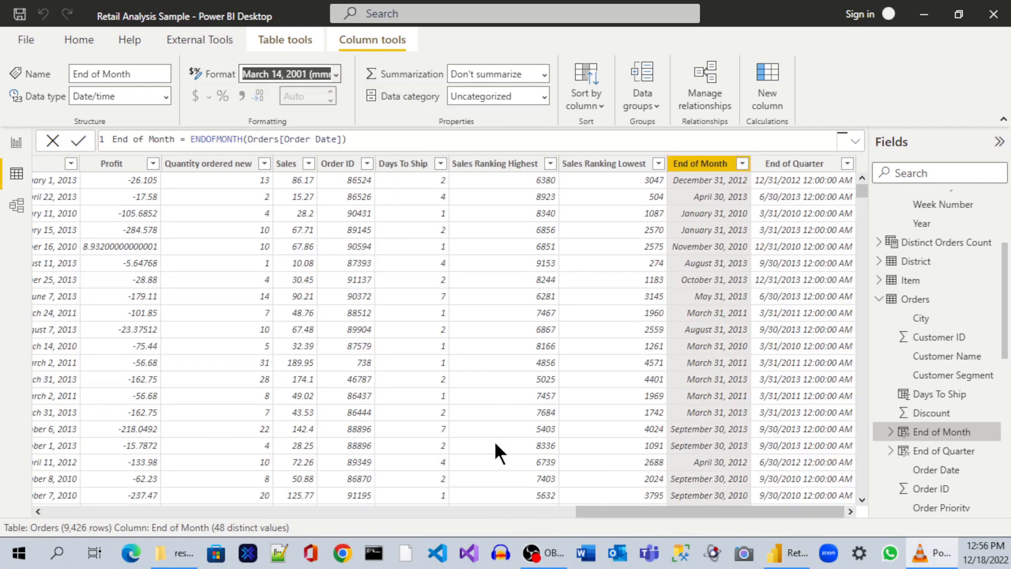
Set the display format of the Order Date and Ship Date columns to March 14, 2001 (mmmm d, yyyy)
{"action": "left_click_drag", "start_coordinate": [633, 510], "coordinate": [542, 511]}
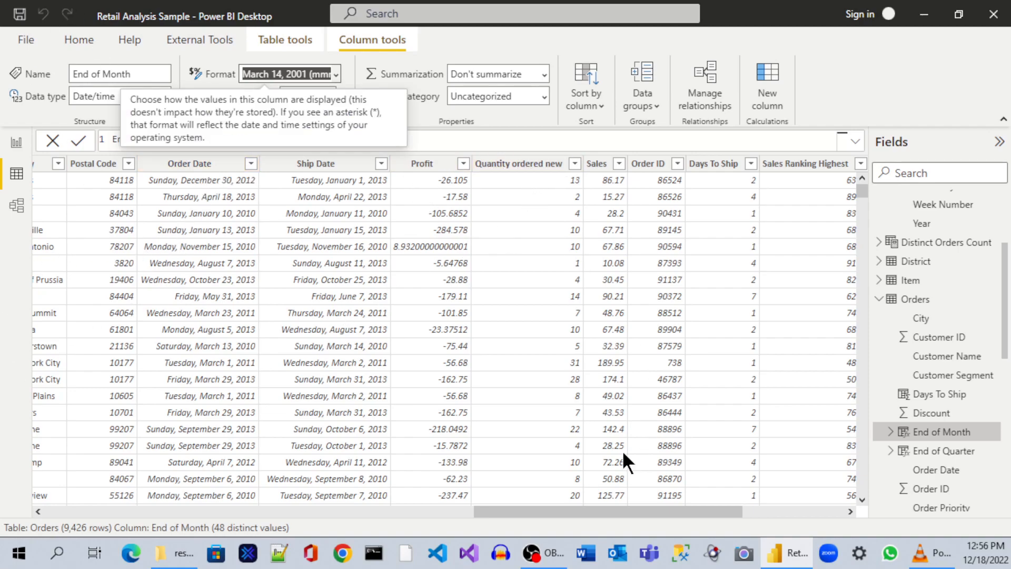
{"action": "left_click", "coordinate": [188, 159]}
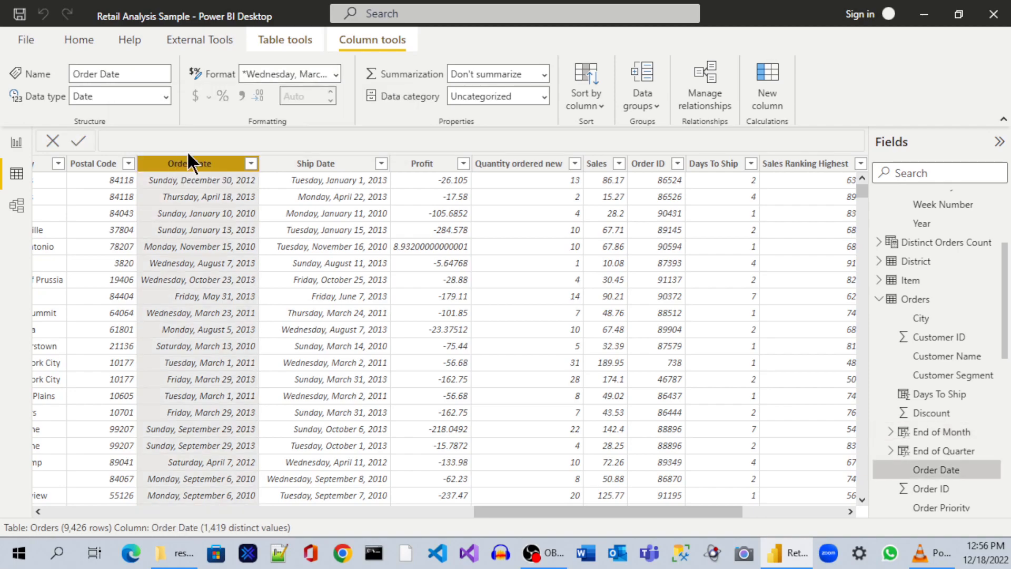
{"action": "left_click", "coordinate": [334, 74]}
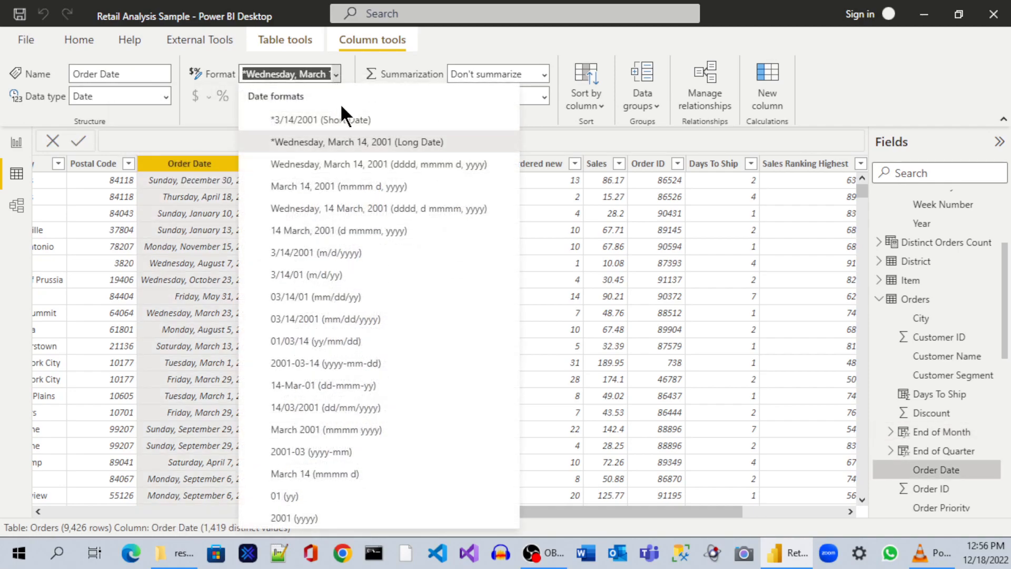
{"action": "left_click", "coordinate": [332, 186]}
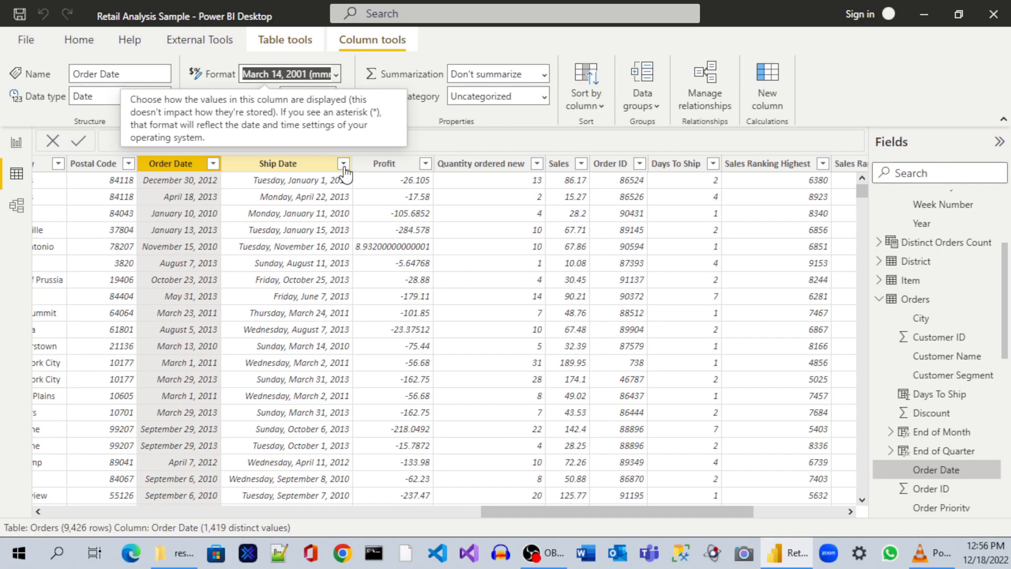
{"action": "left_click", "coordinate": [300, 168]}
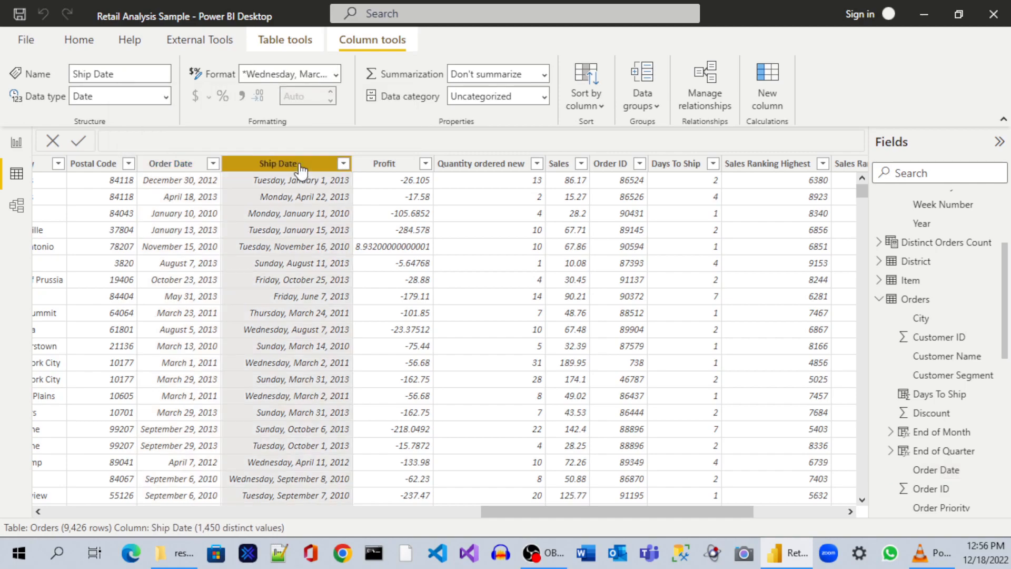
{"action": "left_click", "coordinate": [334, 74]}
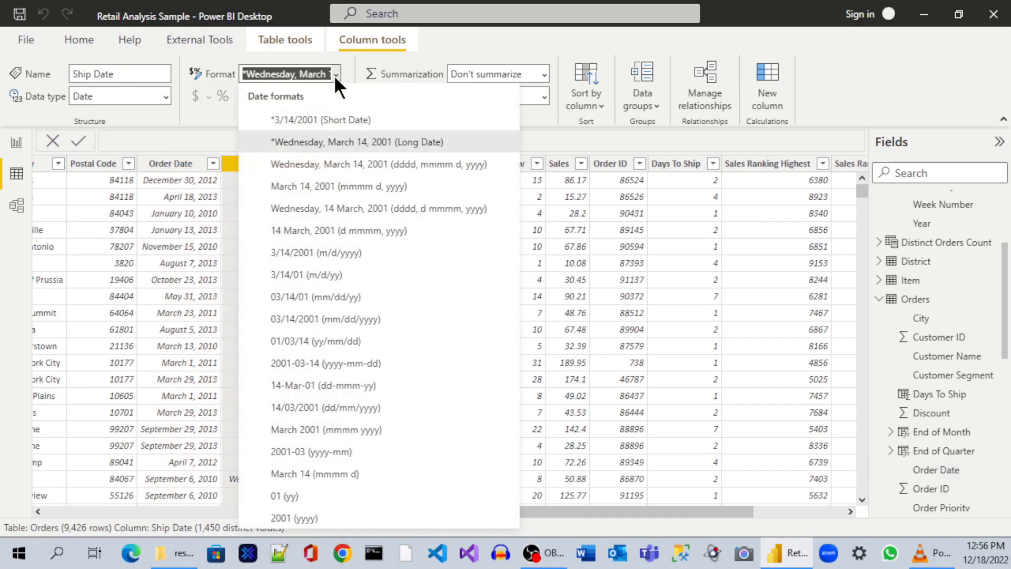
{"action": "left_click", "coordinate": [356, 198]}
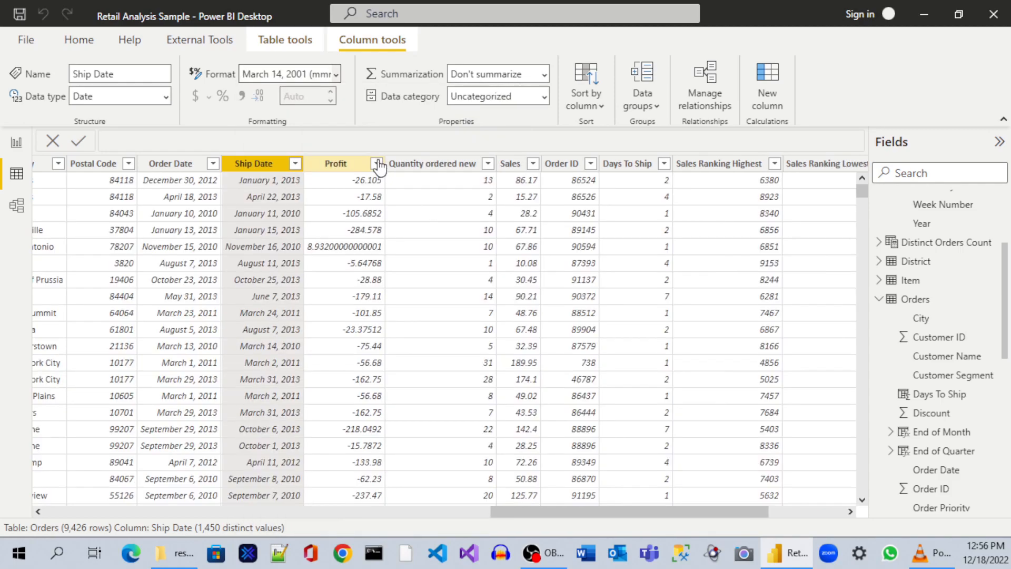
Set the End of Quarter column's display format to March 14, 2001 (mmmm d, yyyy)
{"action": "left_click", "coordinate": [817, 511]}
{"action": "left_click_drag", "start_coordinate": [816, 512], "coordinate": [825, 512]}
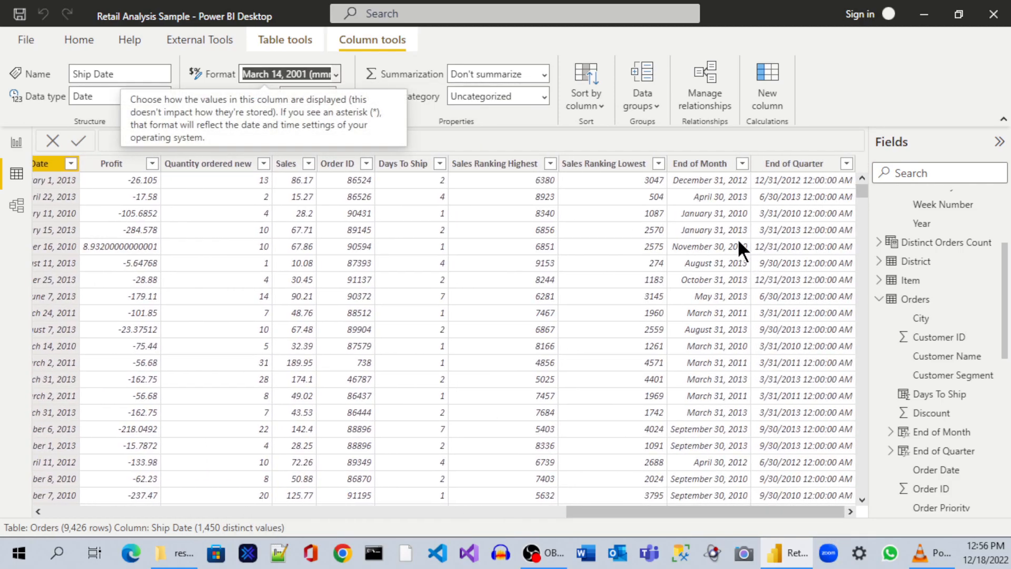
{"action": "left_click", "coordinate": [823, 169]}
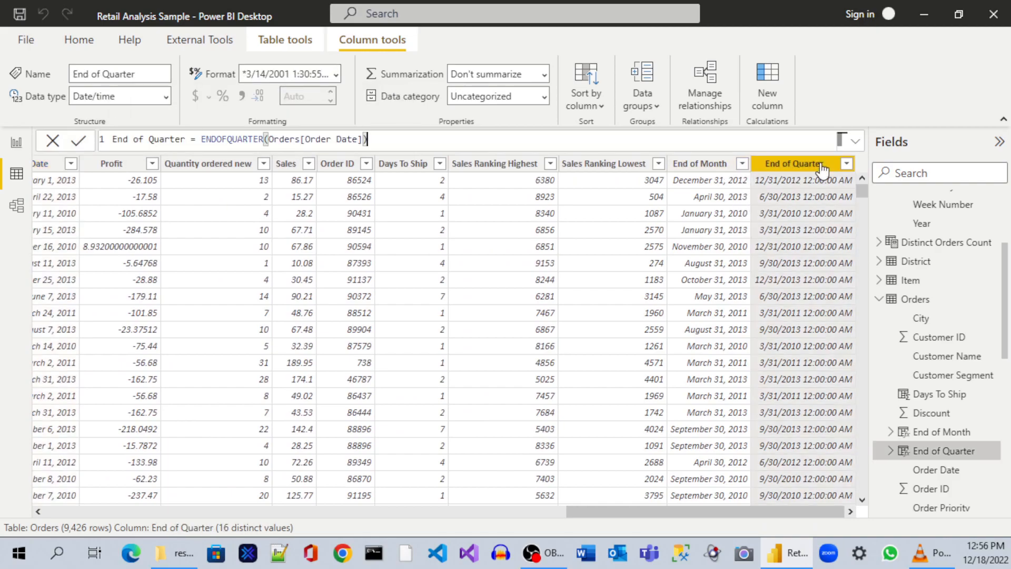
{"action": "left_click", "coordinate": [332, 76]}
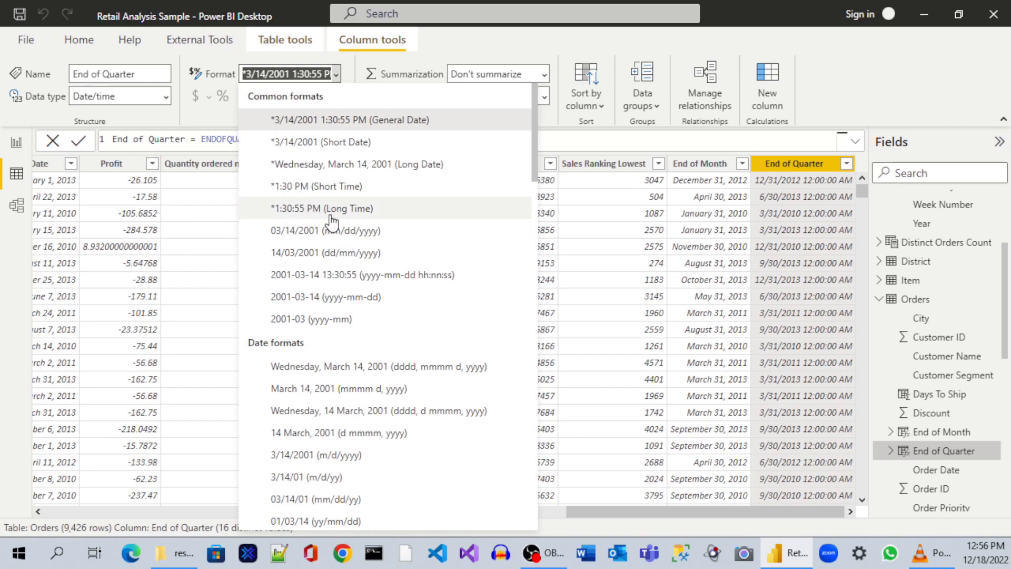
{"action": "left_click", "coordinate": [368, 390]}
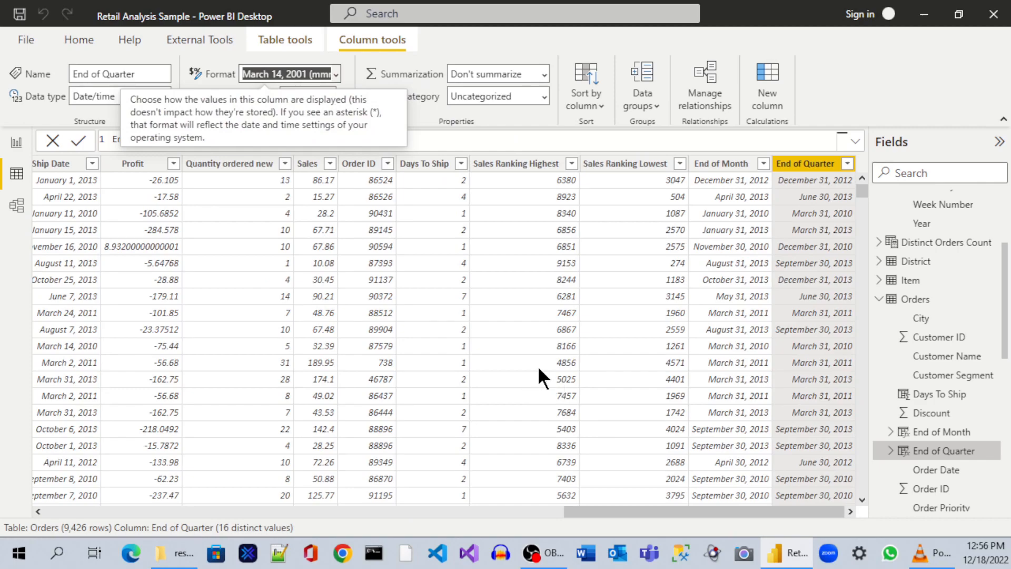
Save the report and switch to the resources folder in File Explorer
{"action": "left_click", "coordinate": [890, 58]}
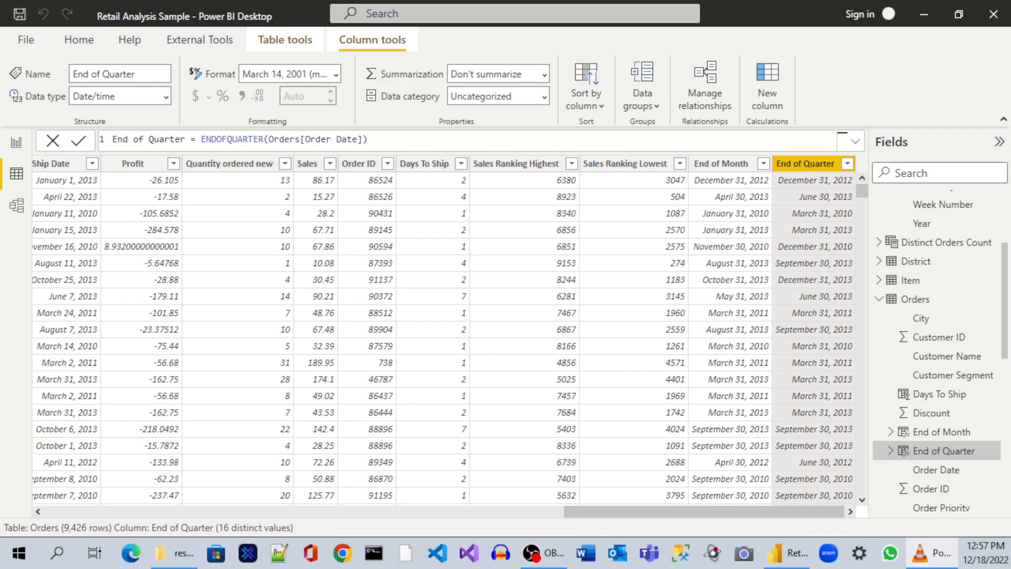
{"action": "key", "text": "alt+Tab"}
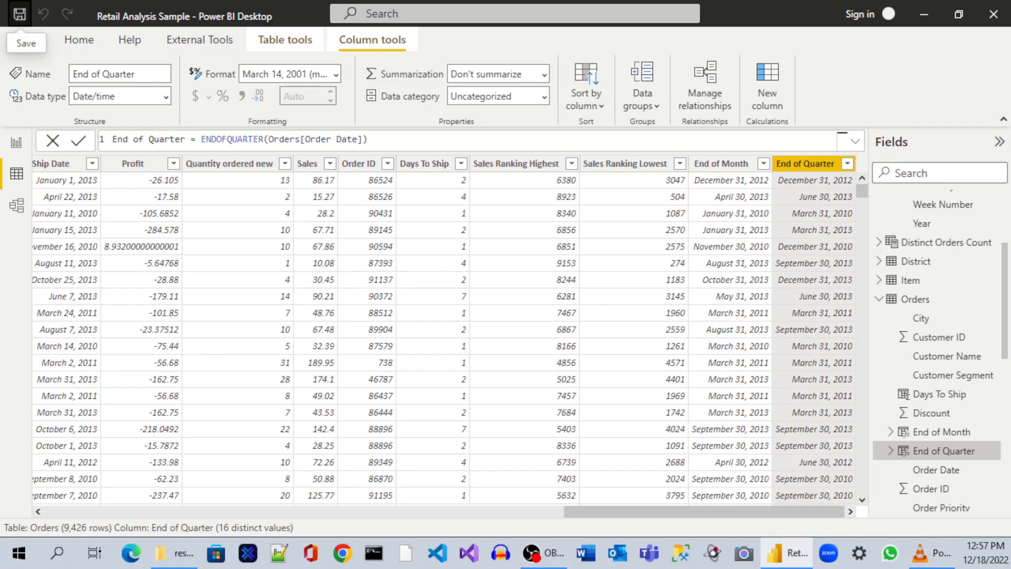
{"action": "key", "text": "alt+Tab"}
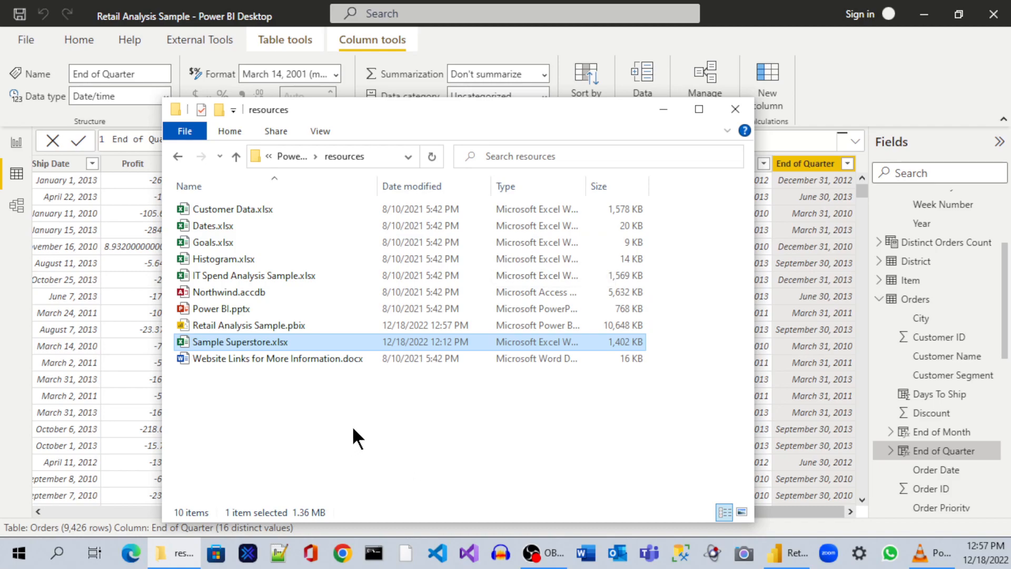
Collapse the Dates and Orders tables in the report's field list and minimize the Power BI window
{"action": "scroll", "coordinate": [948, 252], "scroll_direction": "up", "scroll_amount": 5}
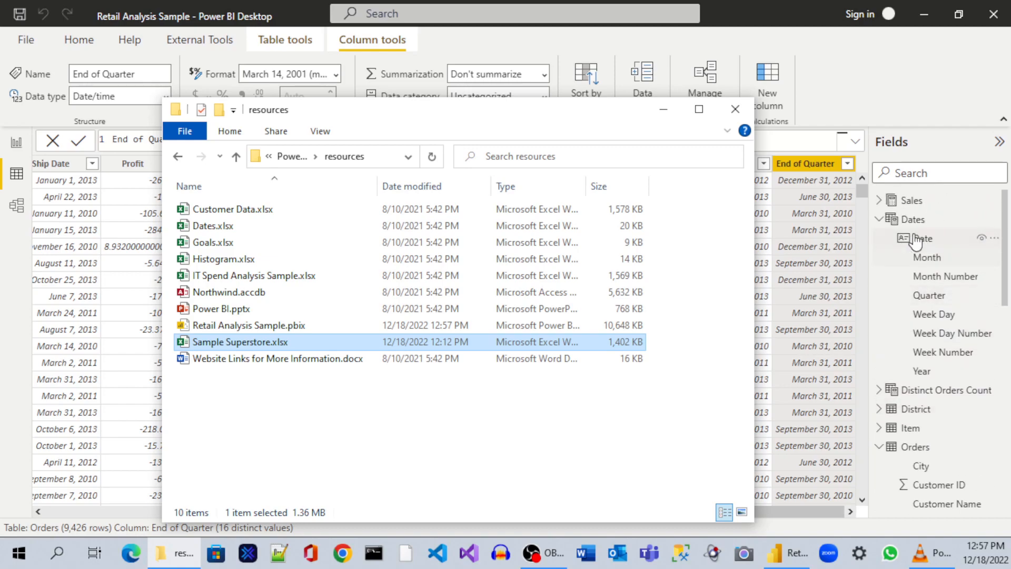
{"action": "left_click", "coordinate": [885, 221]}
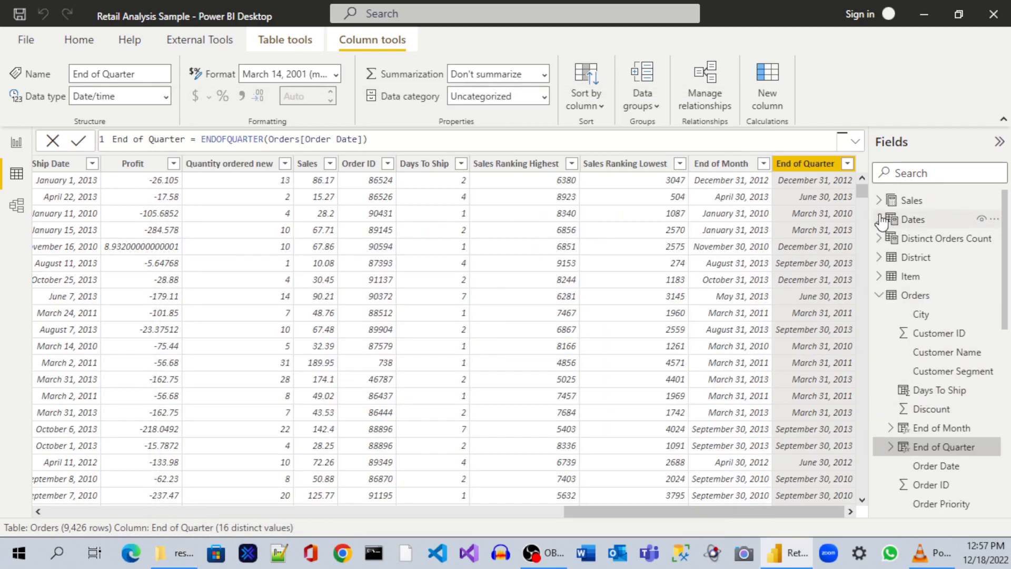
{"action": "left_click", "coordinate": [878, 295]}
{"action": "left_click", "coordinate": [924, 14]}
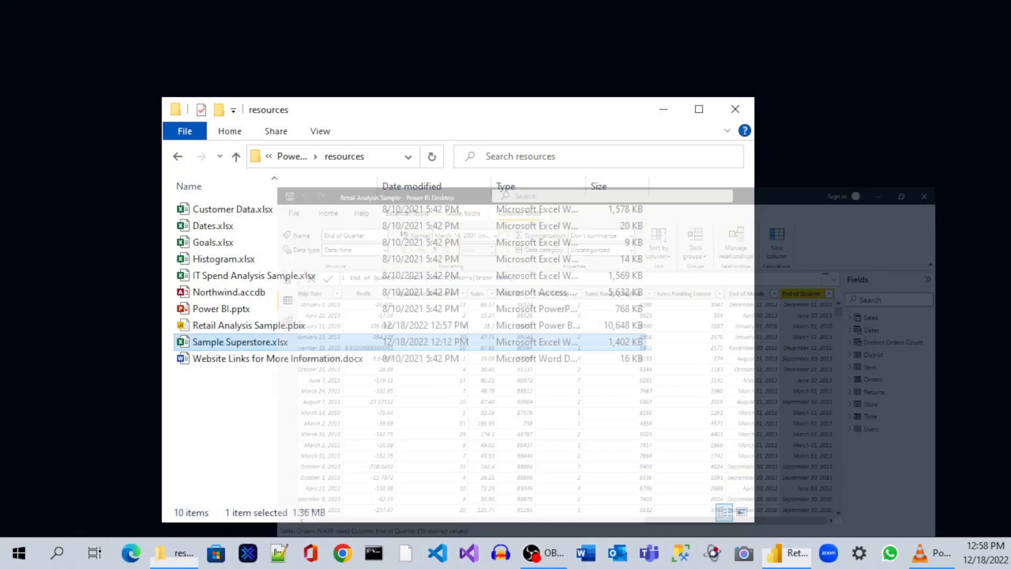
Return to the Retail Analysis Sample report in Power BI Desktop and open its data source settings
{"action": "key", "text": "alt+Tab"}
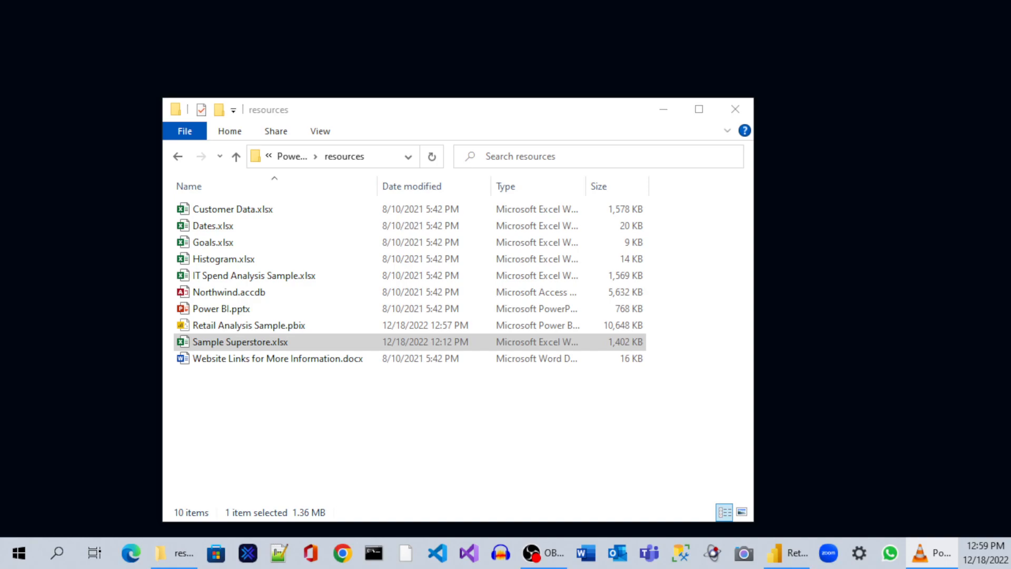
{"action": "key", "text": "alt+Tab"}
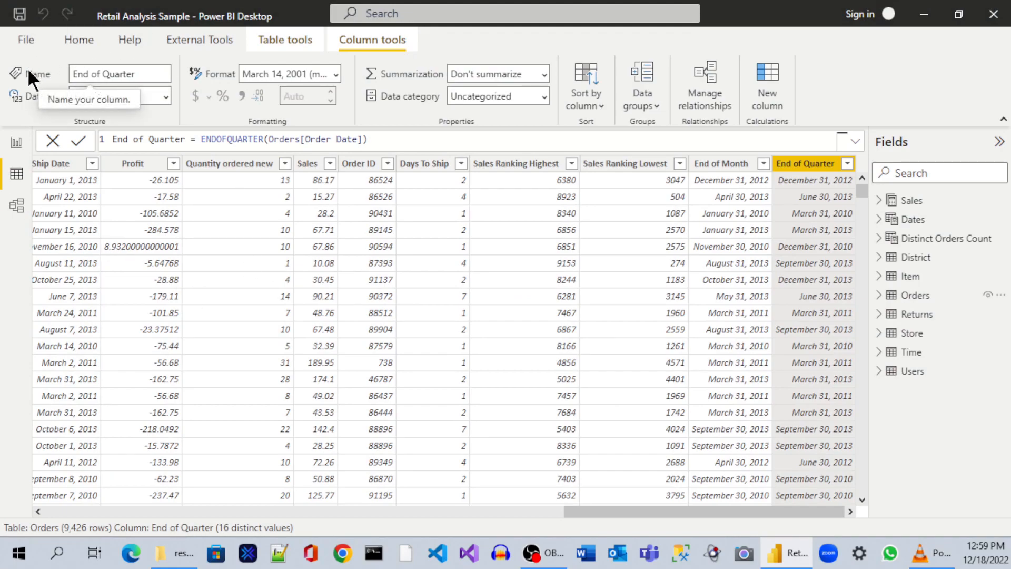
{"action": "left_click", "coordinate": [18, 38]}
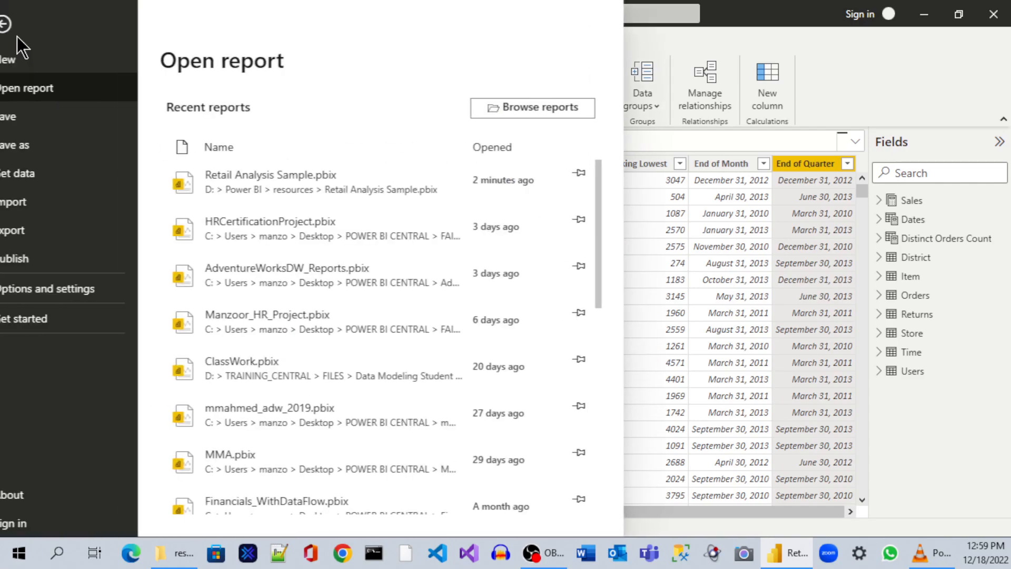
{"action": "left_click", "coordinate": [79, 291]}
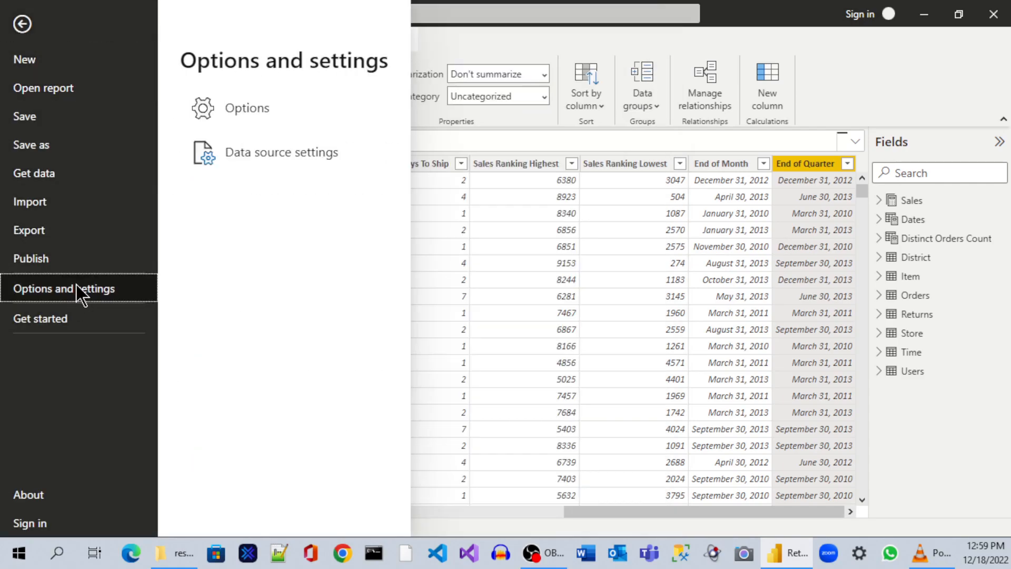
{"action": "left_click", "coordinate": [298, 152]}
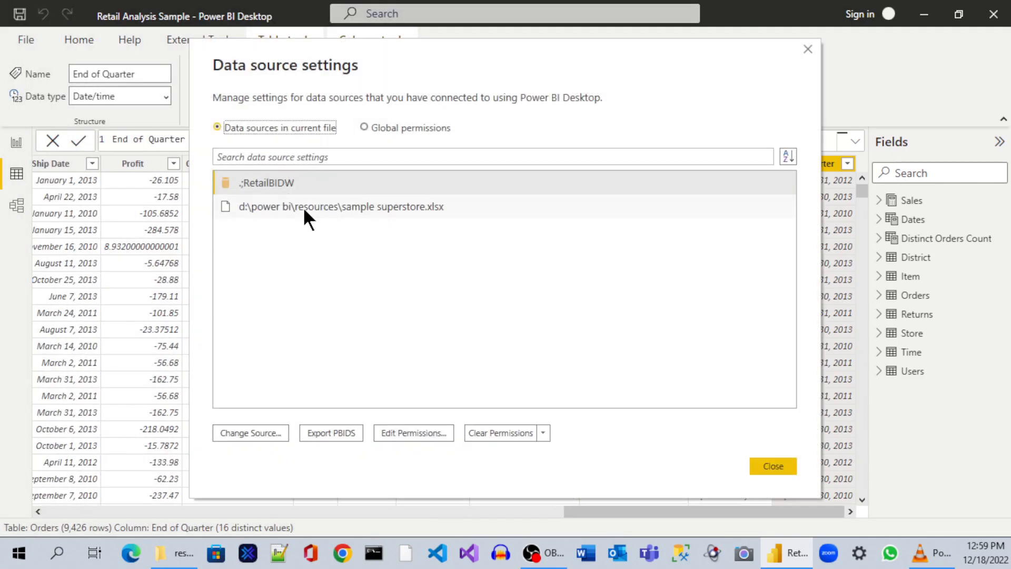
Examine the source file path of sample superstore.xlsx and browse its folder, leaving the source unchanged, and close the data source settings
{"action": "left_click", "coordinate": [424, 210]}
{"action": "left_click", "coordinate": [249, 433]}
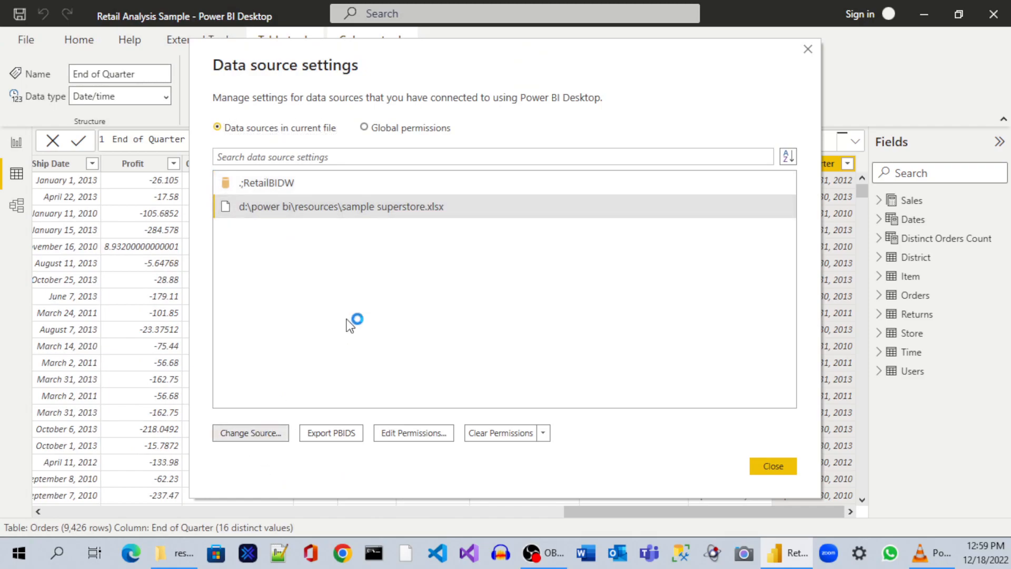
{"action": "left_click", "coordinate": [645, 258]}
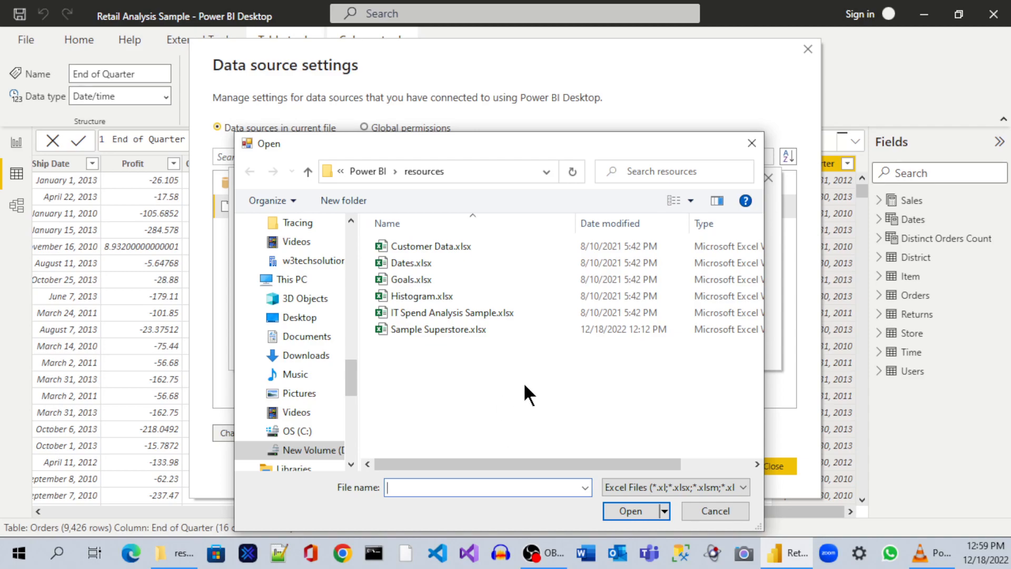
{"action": "left_click", "coordinate": [718, 510]}
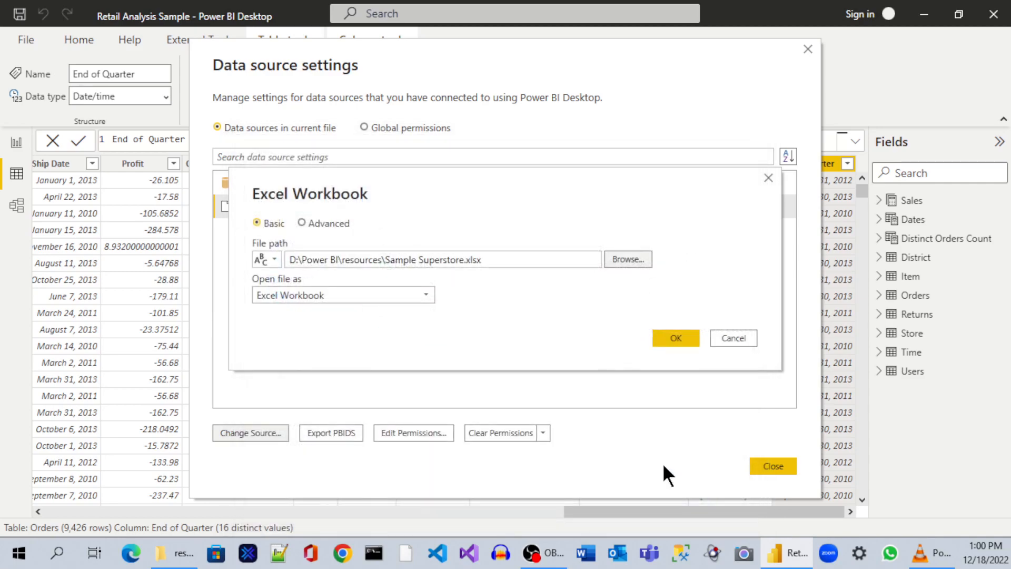
{"action": "left_click", "coordinate": [734, 339]}
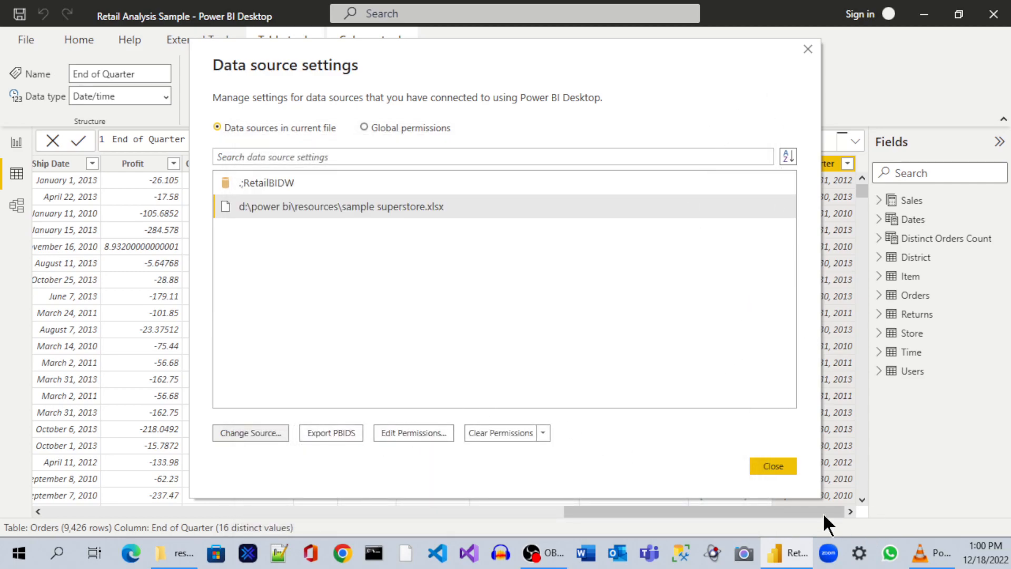
{"action": "left_click", "coordinate": [782, 466]}
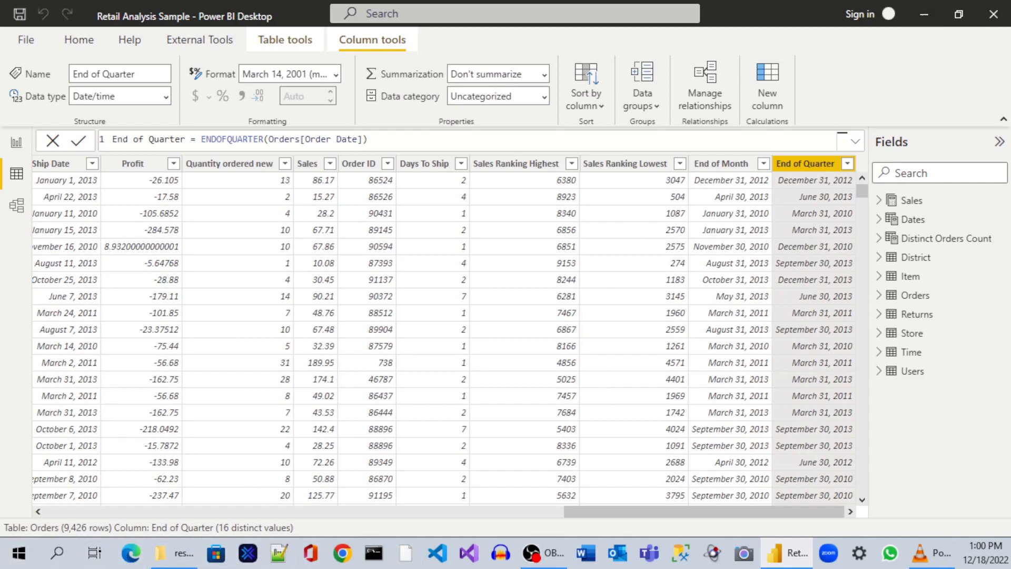
{"action": "key", "text": "alt+Tab"}
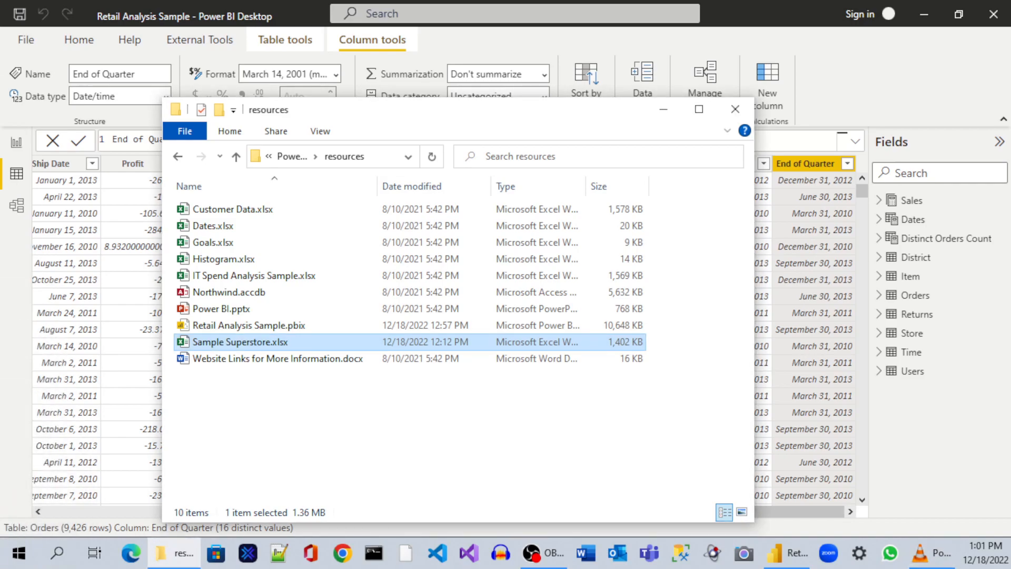
{"action": "left_click", "coordinate": [543, 553]}
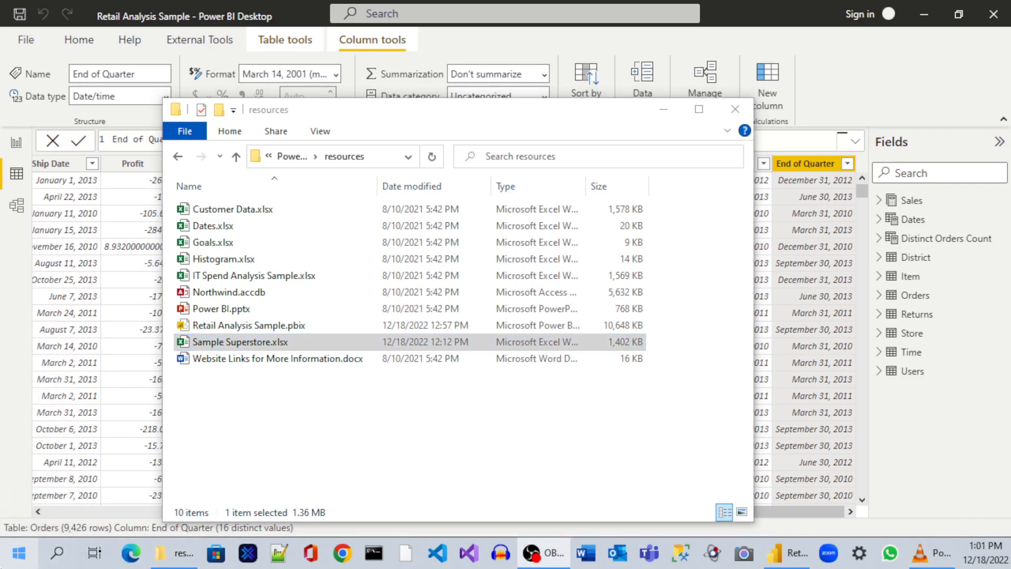